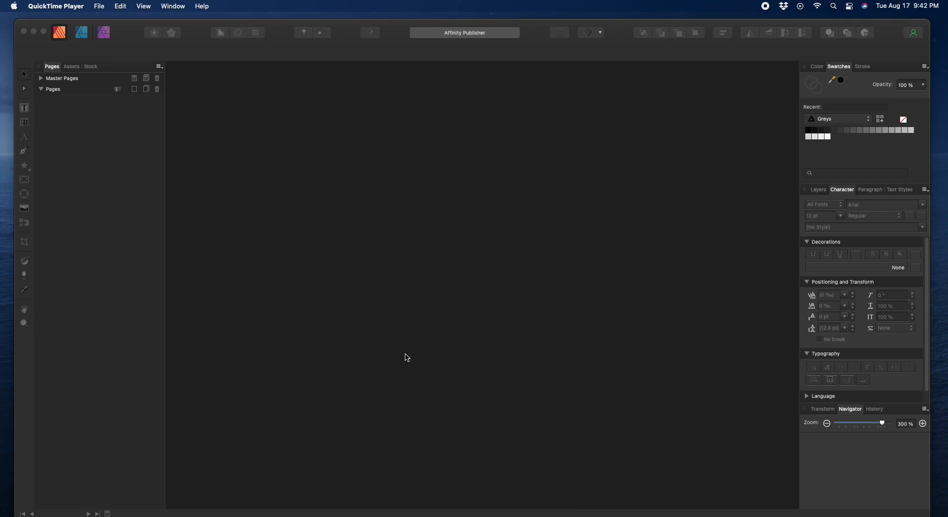
Step: Bring Affinity Publisher to the front and nudge its window slightly up and left
left_click(404, 34)
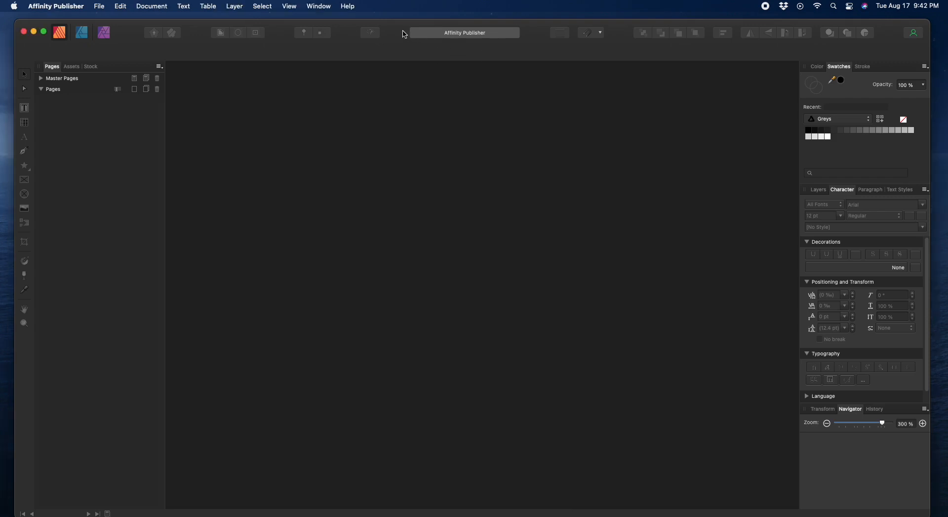
left_click_drag(404, 34, 399, 32)
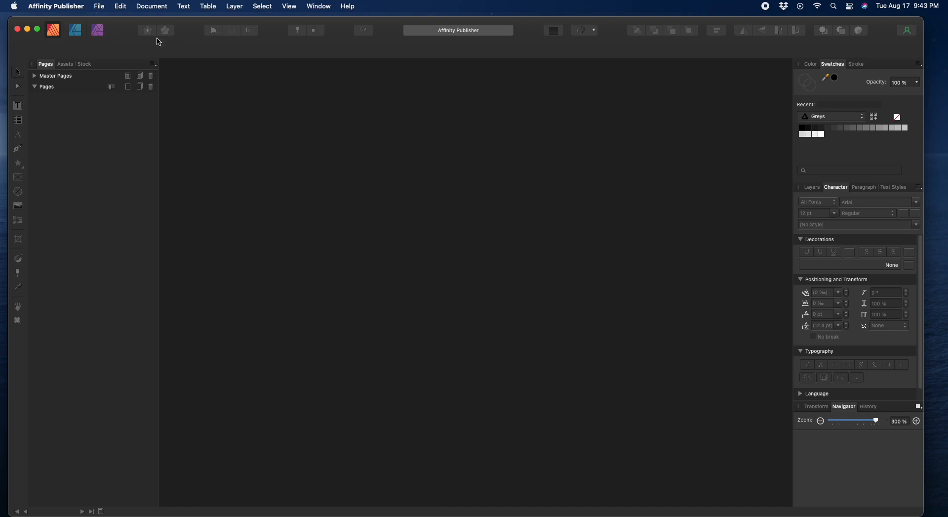
Step: Start a new document using the Letter 8.5 × 11 in preset
left_click(101, 8)
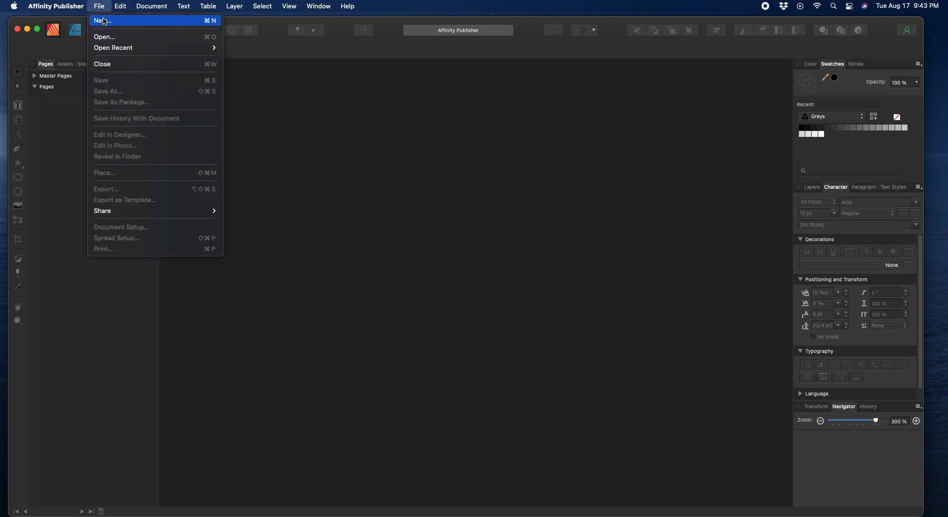
left_click(104, 22)
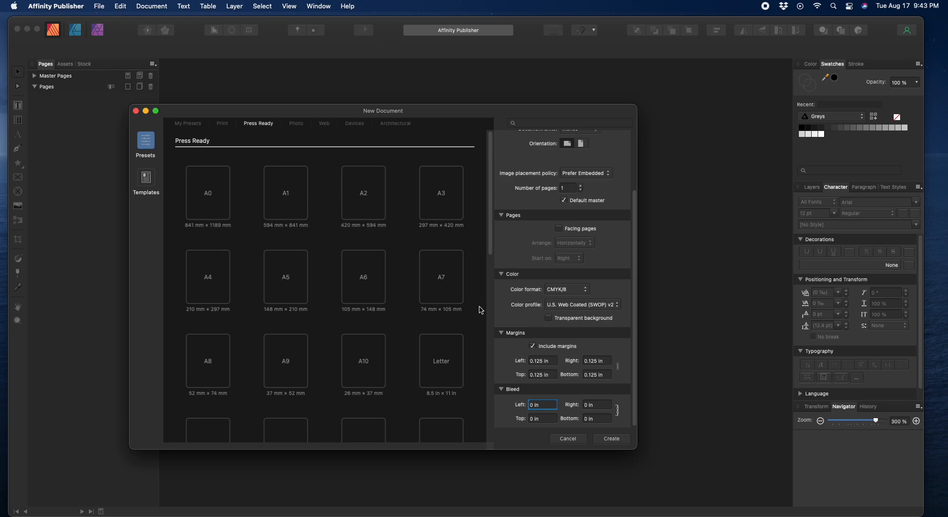
left_click(438, 370)
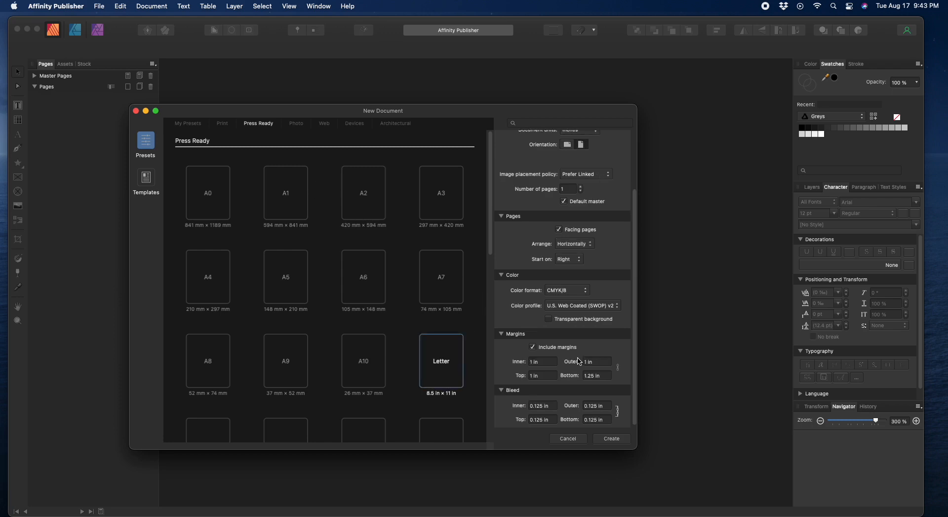
scroll(577, 362, "up", 3)
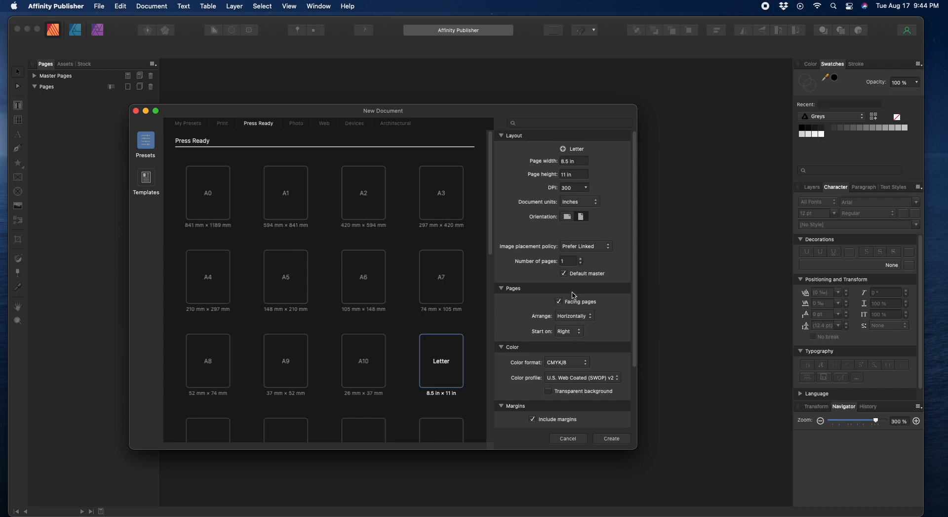
Step: Make the page landscape (11 × 8.5 in) and set image placement to Prefer Embedded
left_click(568, 217)
left_click(609, 249)
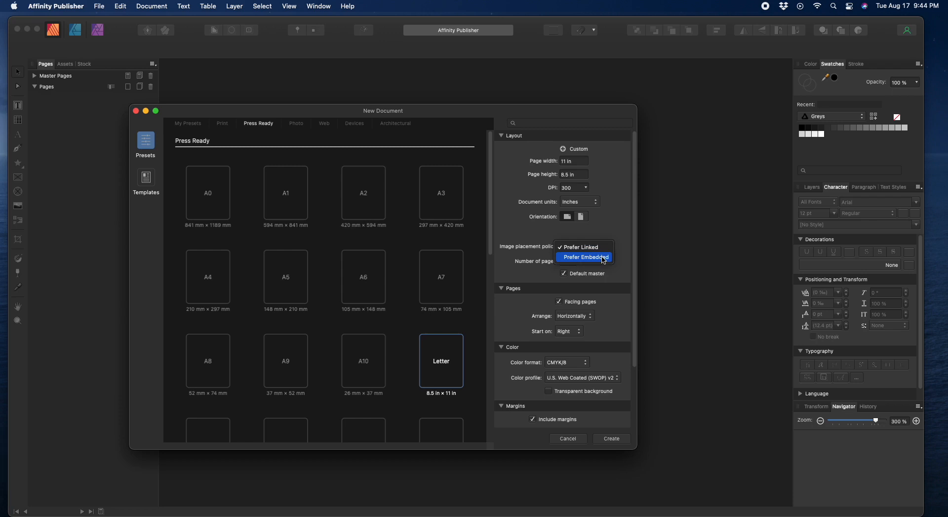
left_click(604, 257)
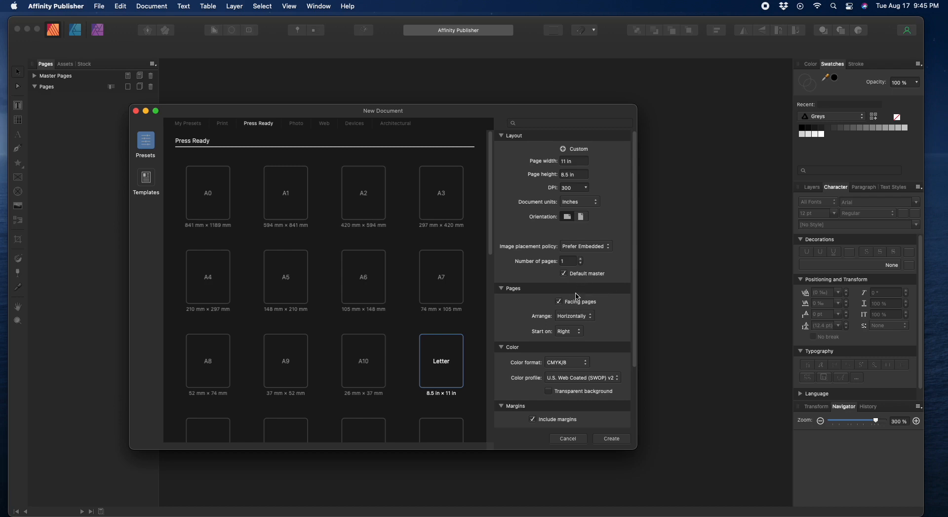
Step: Turn off Facing pages so the document uses single pages, then scroll to Margins and Bleed
left_click(559, 301)
scroll(637, 326, "down", 3)
scroll(637, 329, "down", 5)
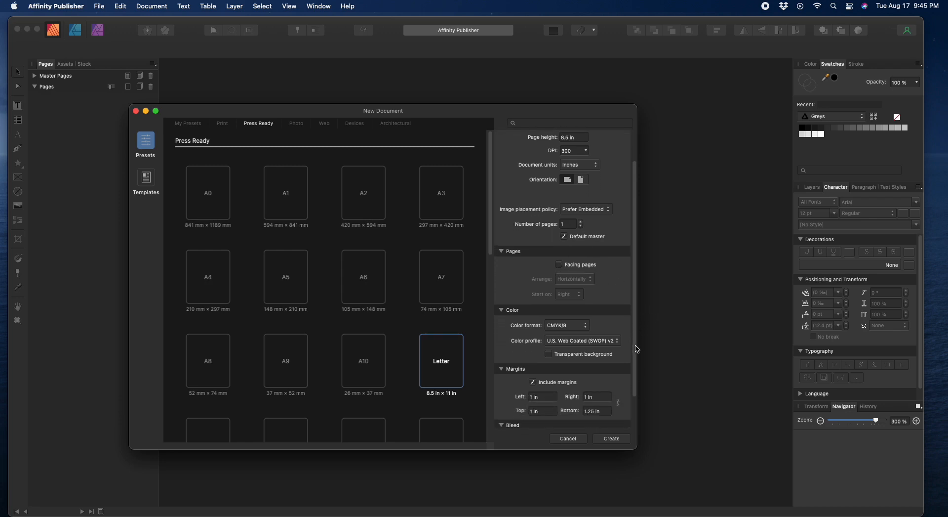
scroll(636, 367, "down", 2)
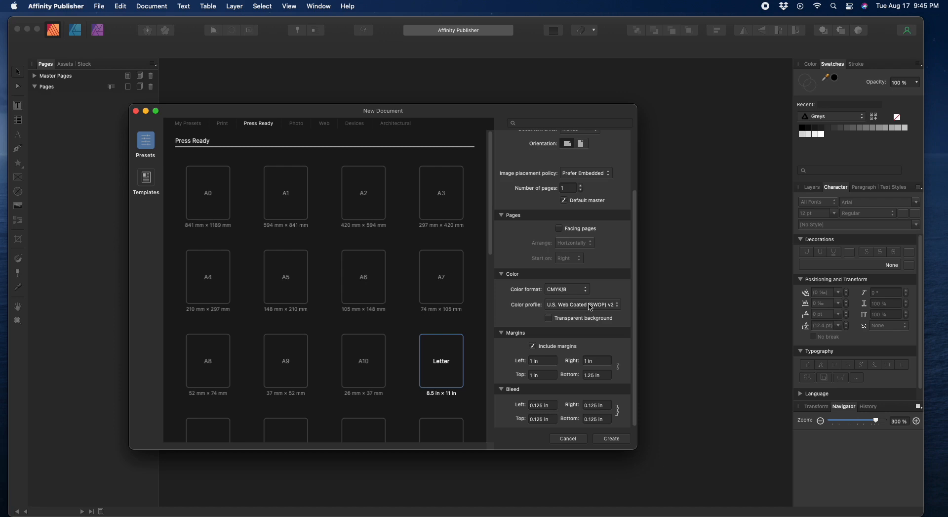
left_click(618, 306)
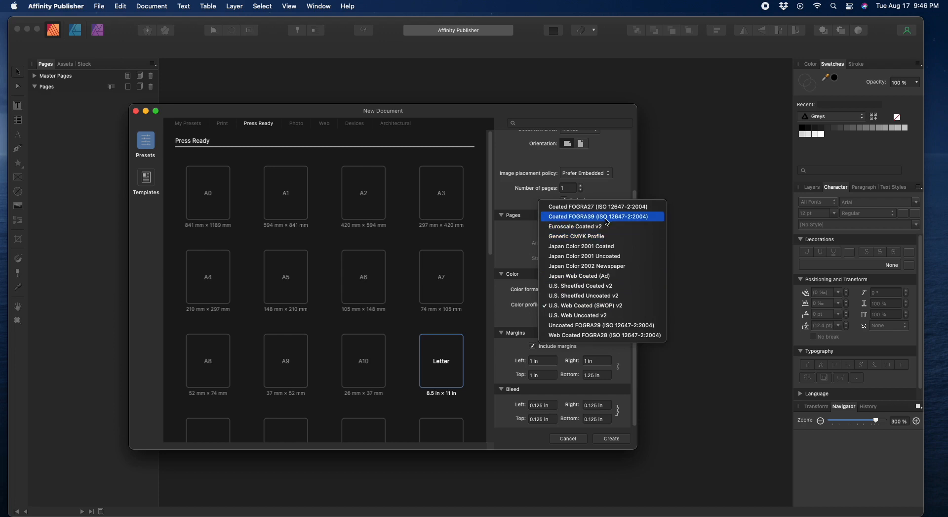
left_click(605, 309)
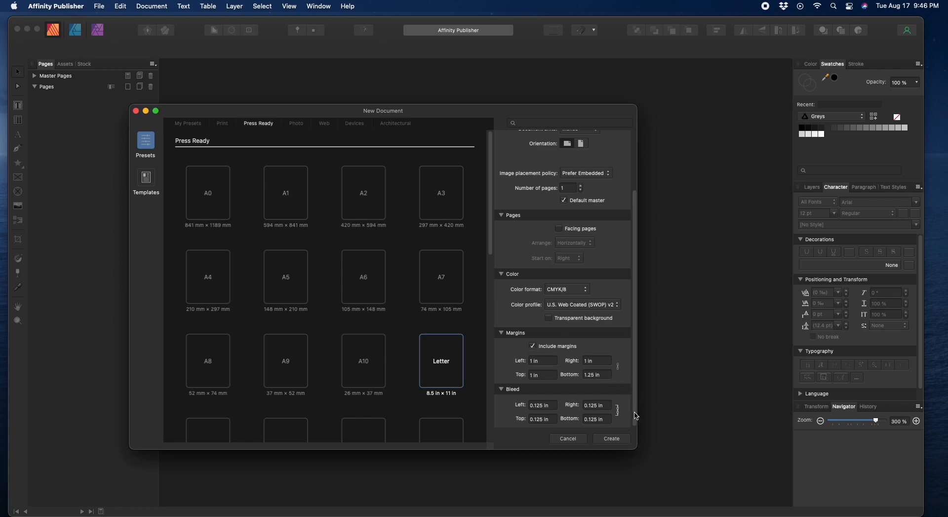
mouse_move(635, 414)
left_mouse_down()
mouse_move(635, 380)
mouse_move(636, 427)
left_mouse_up()
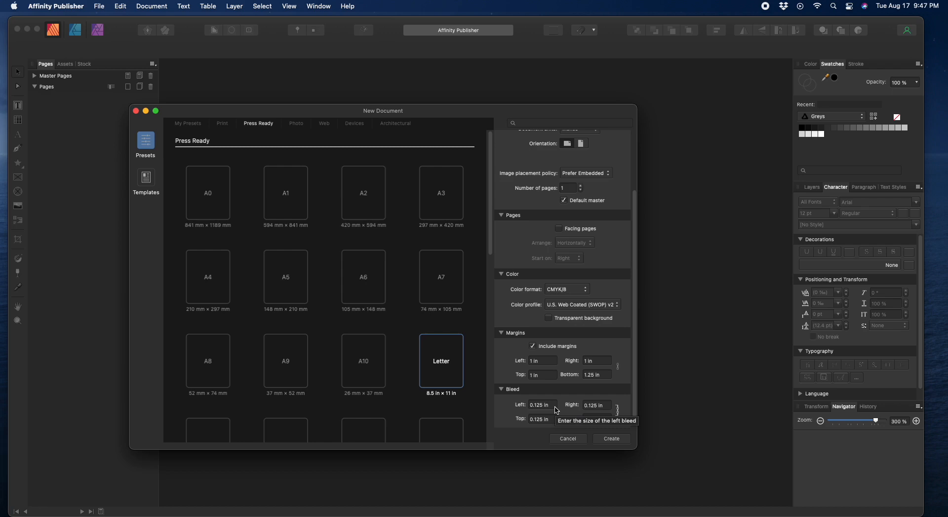
Step: Set the document bleed to 0 on all sides
left_click(555, 406)
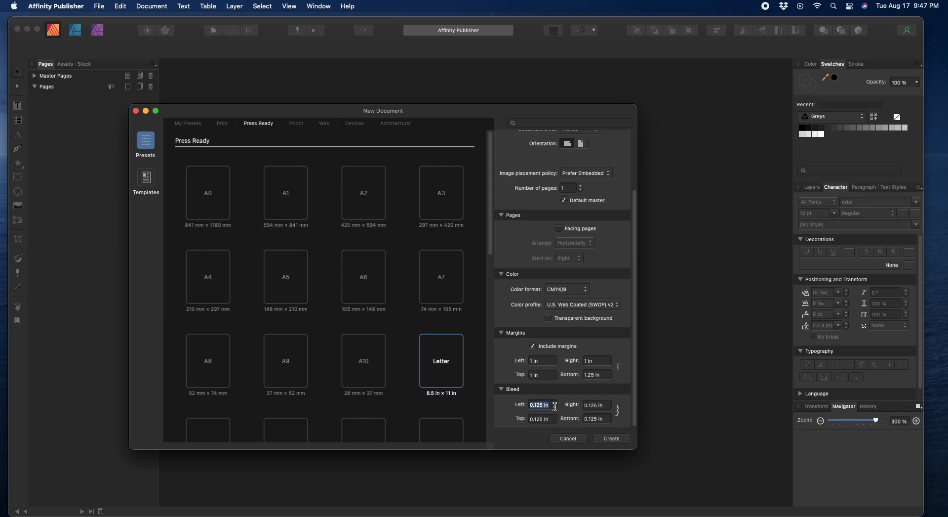
type("0")
key("Tab")
Step: Set the left, right, top and bottom margins to 0.125 in
double_click(547, 360)
left_click_drag(547, 360, 518, 361)
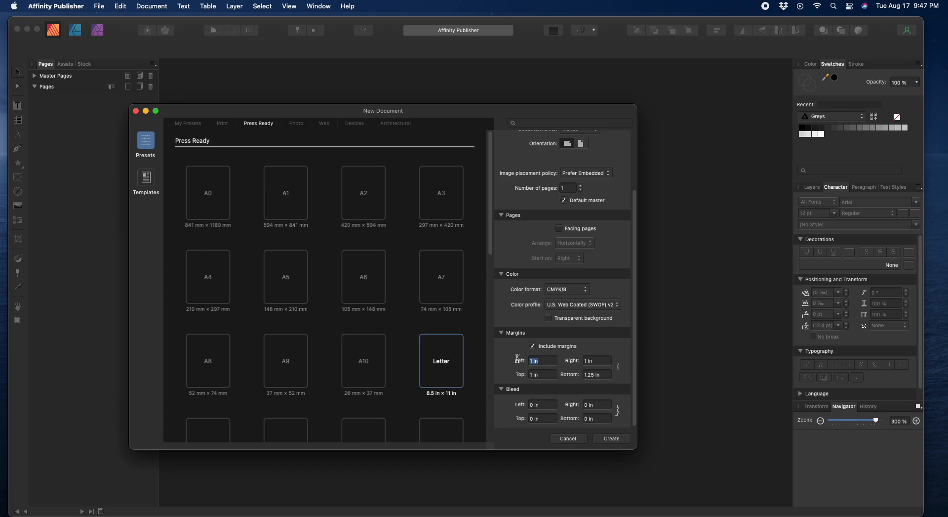
type(".1")
key("Tab")
type("0.125")
key("Tab")
type("0.125")
key("Tab")
type("10.125")
key("Tab")
Step: Create the untitled landscape document with its blank Page 1 and 0.125 in margin guides
left_click(619, 440)
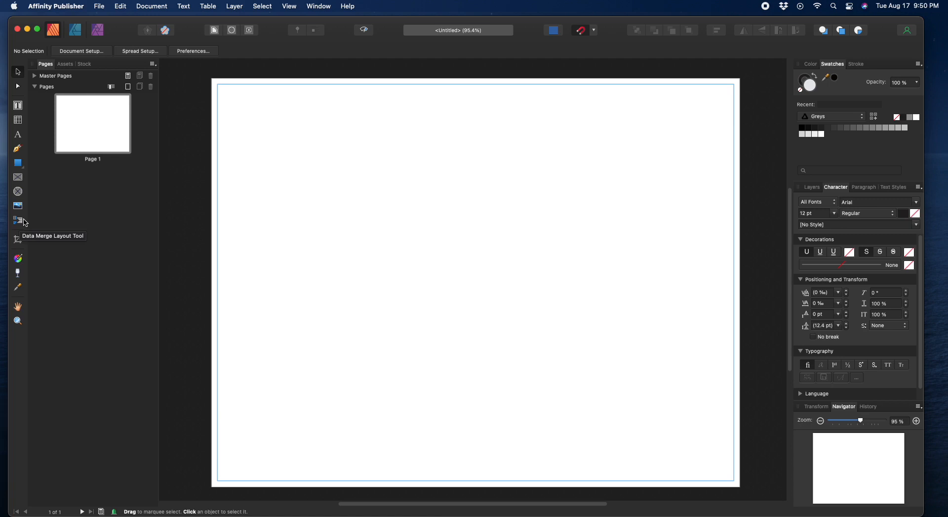
Step: Draw a Data Merge Layout across the page margins and set it to 3 rows by 6 columns
left_click(26, 223)
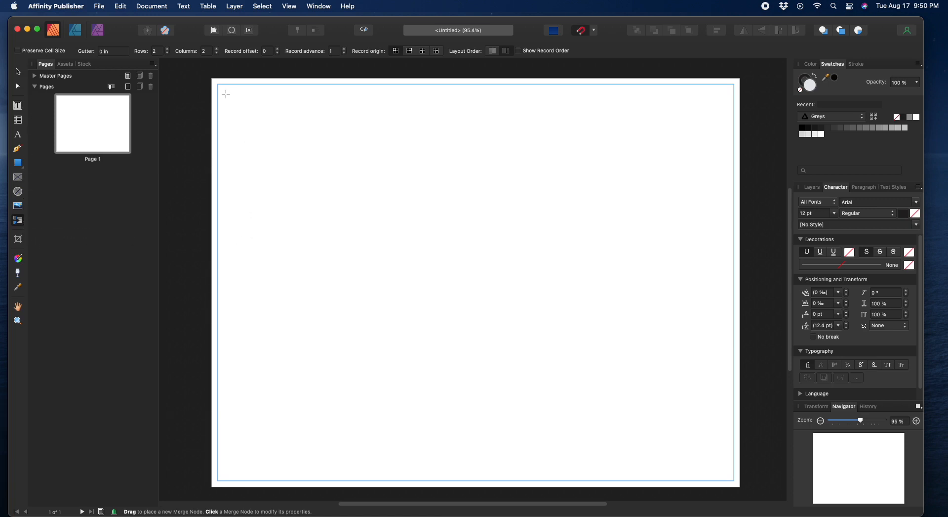
left_click_drag(218, 84, 734, 480)
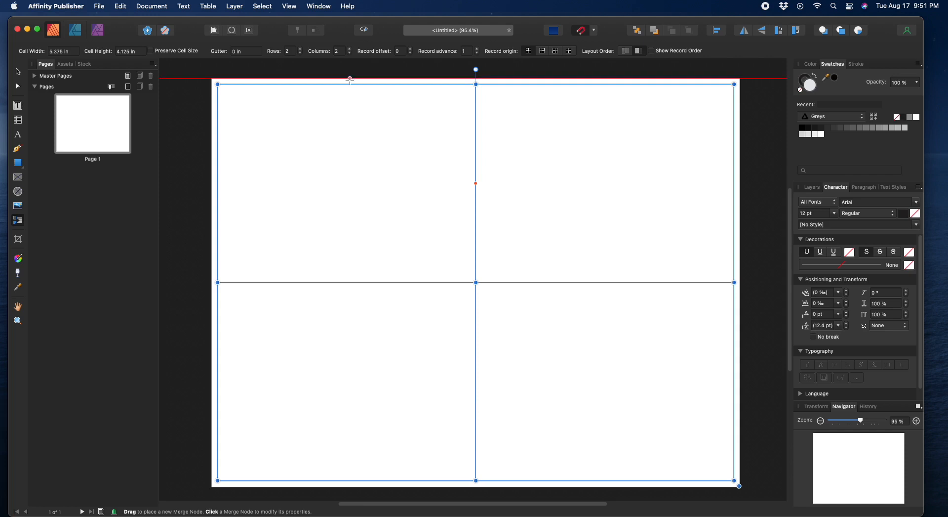
left_click(301, 50)
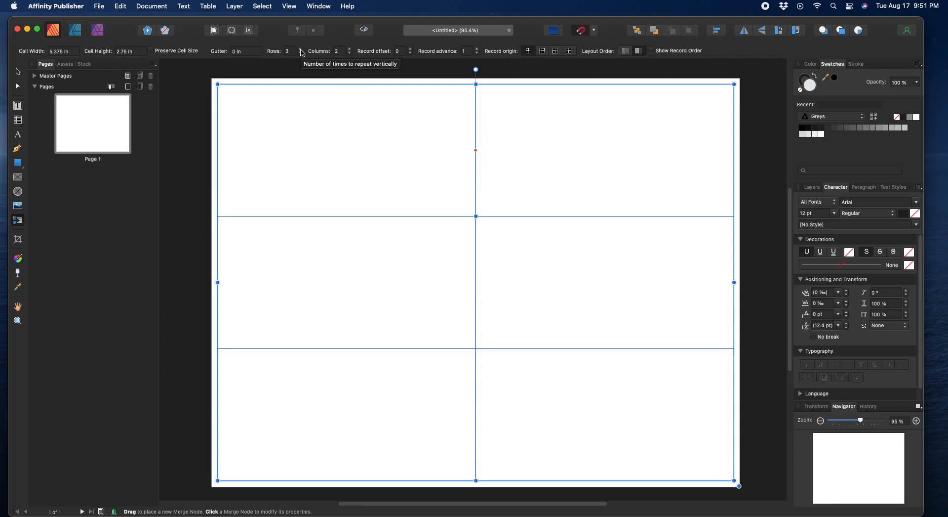
left_click(350, 50)
left_click(350, 50)
left_click(350, 50)
left_click(351, 50)
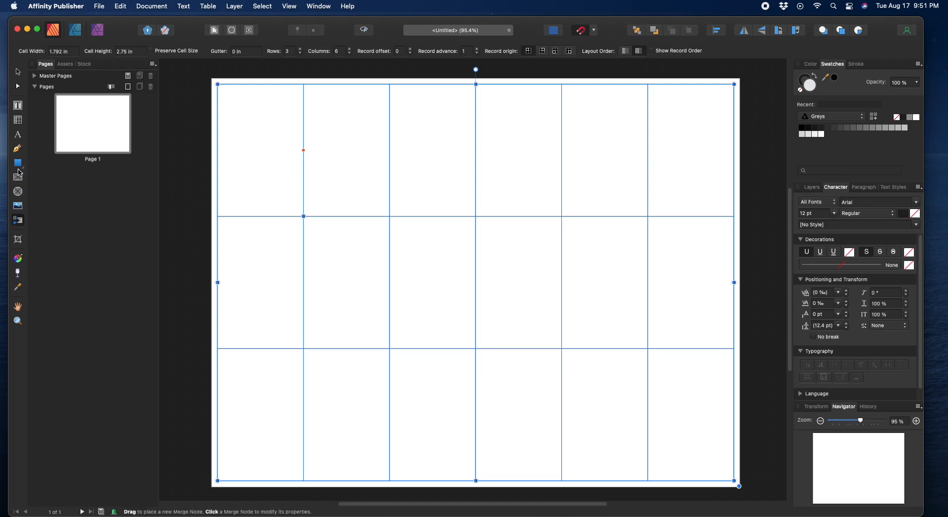
Step: Draw a grey card rectangle in the top-left grid cell and stretch it to fill the cell
left_click_drag(23, 171, 62, 168)
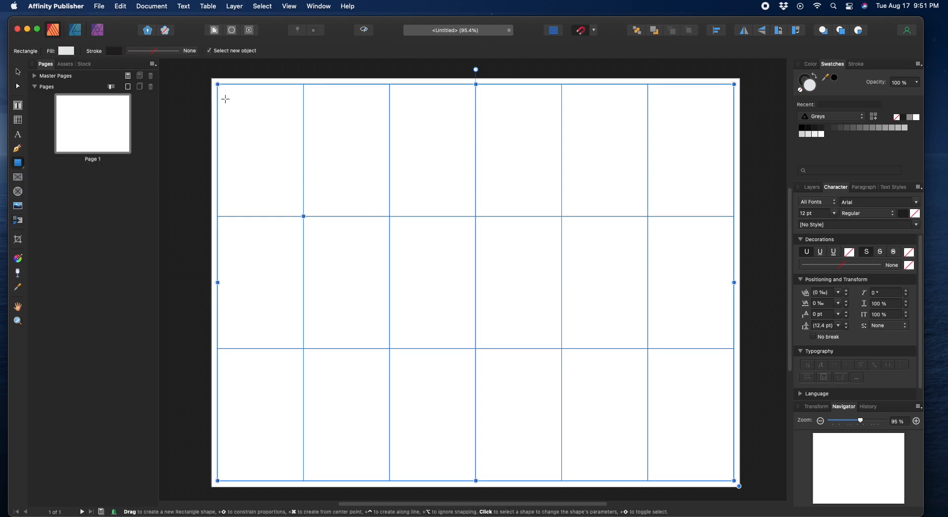
left_click_drag(225, 99, 293, 202)
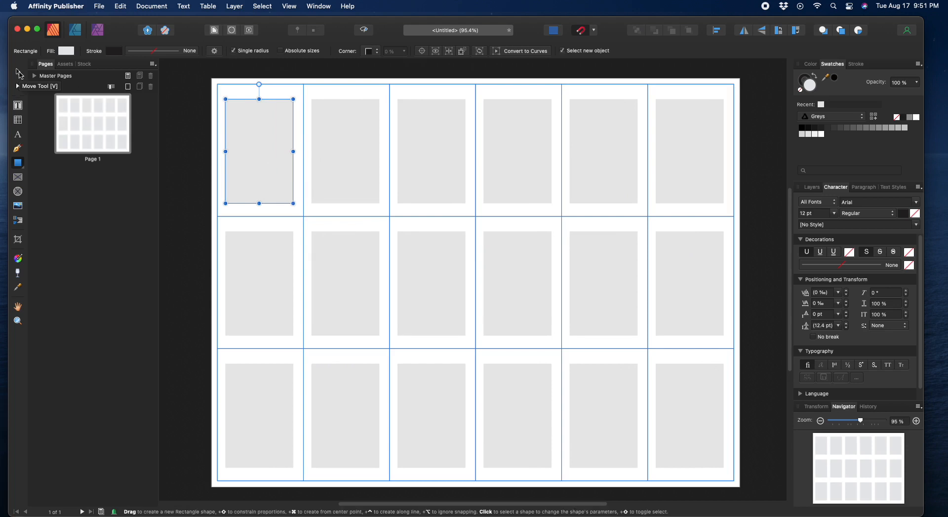
left_click(18, 72)
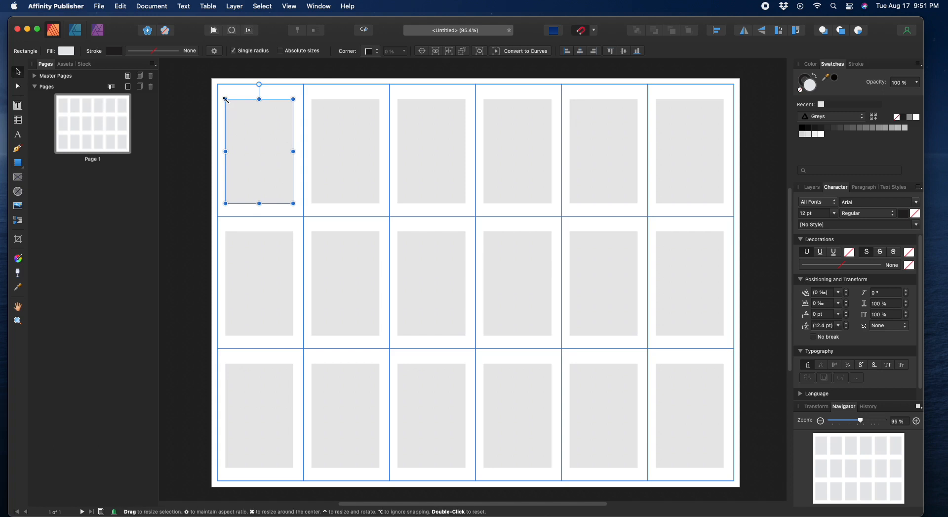
left_click_drag(226, 100, 219, 84)
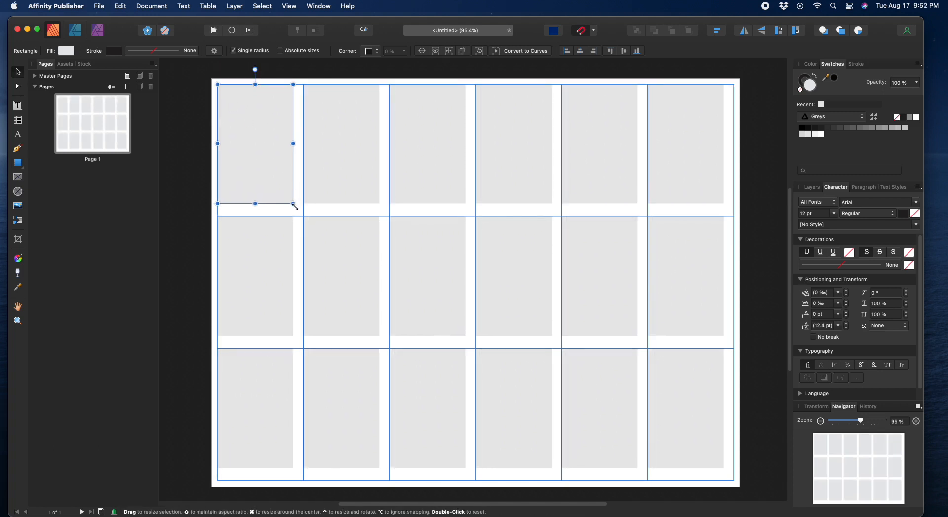
left_click_drag(295, 205, 260, 215)
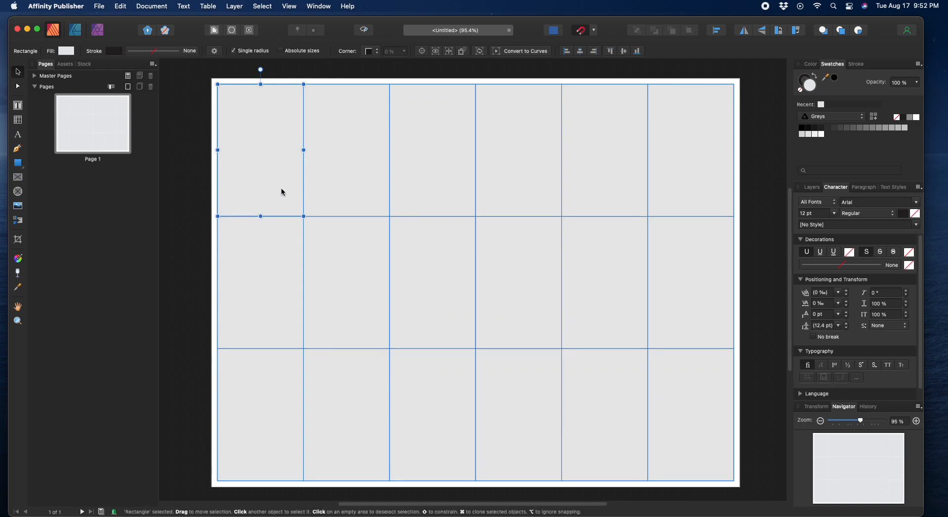
Step: Select the merge grid, then pick its nested Rectangle layer in the Layers panel
left_click(353, 215)
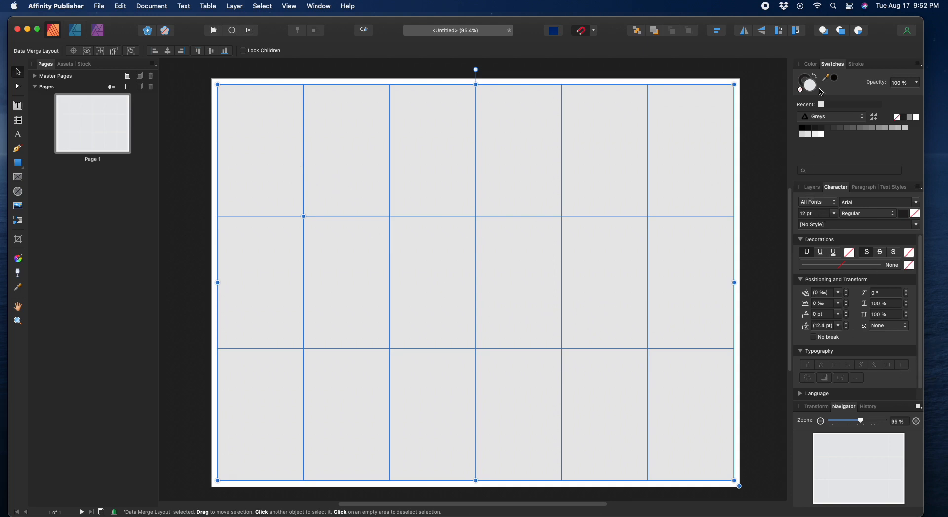
left_click(818, 188)
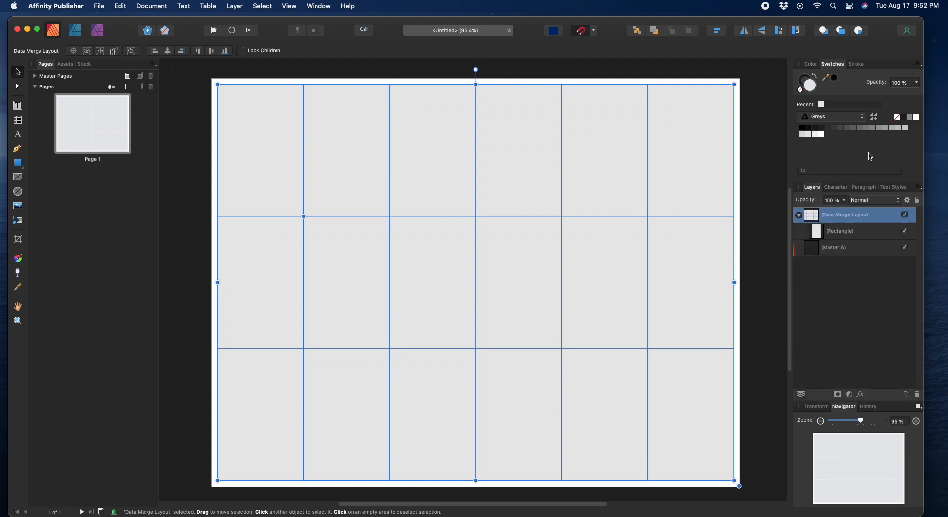
left_click(840, 233)
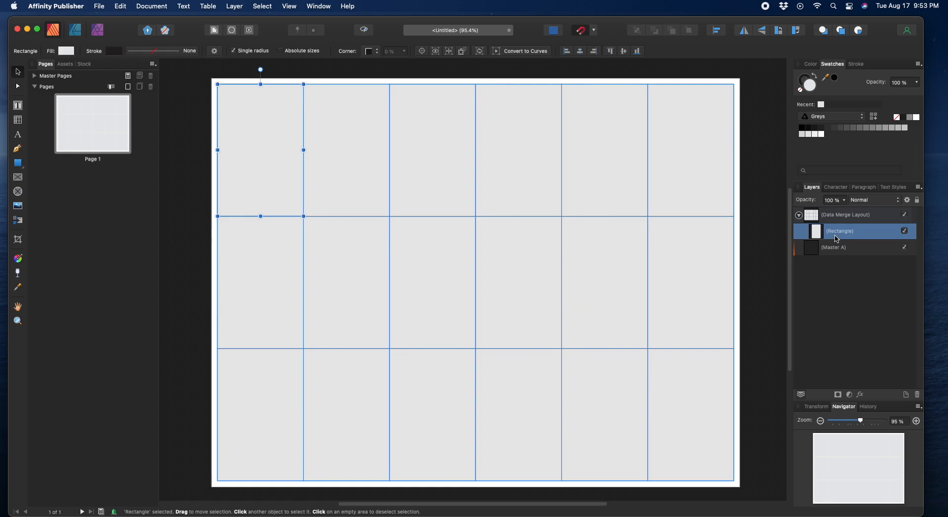
Step: Move the Rectangle layer above the Data Merge Layout and delete the merge grid
left_click_drag(837, 239, 835, 215)
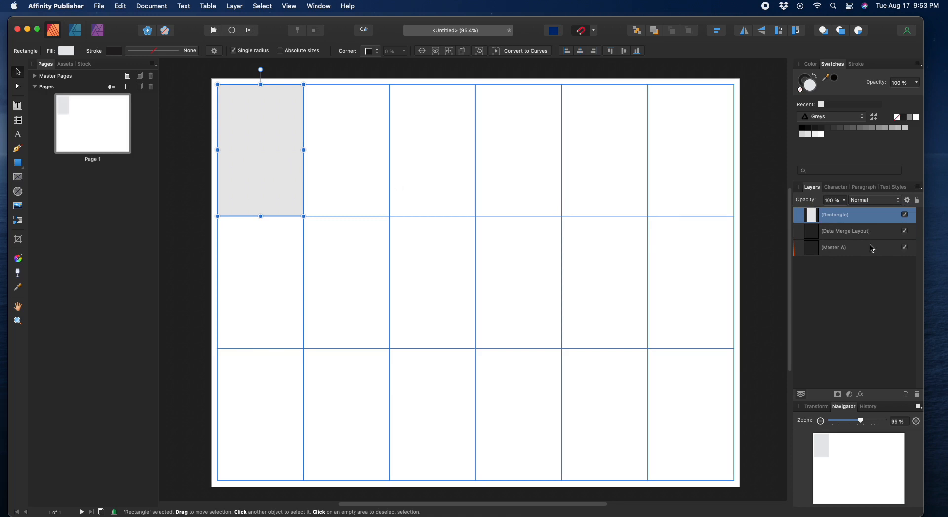
left_click(853, 236)
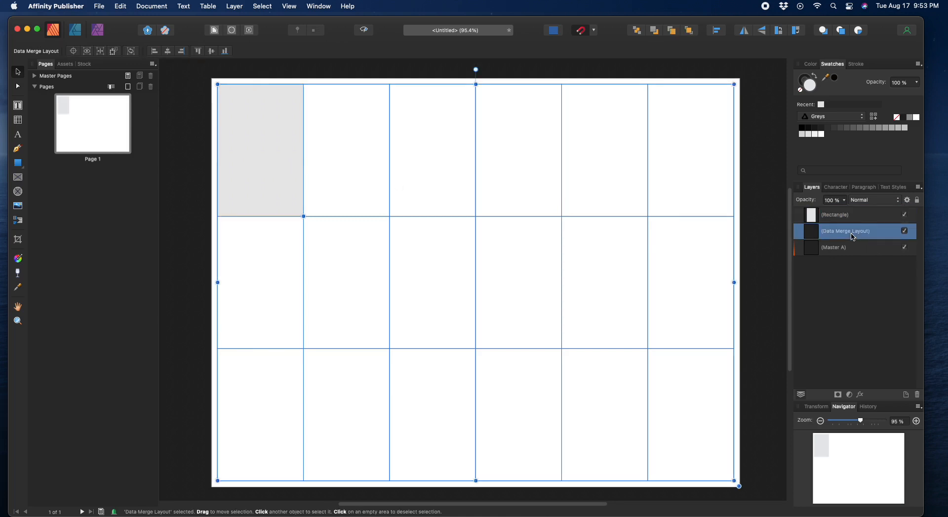
key("Delete")
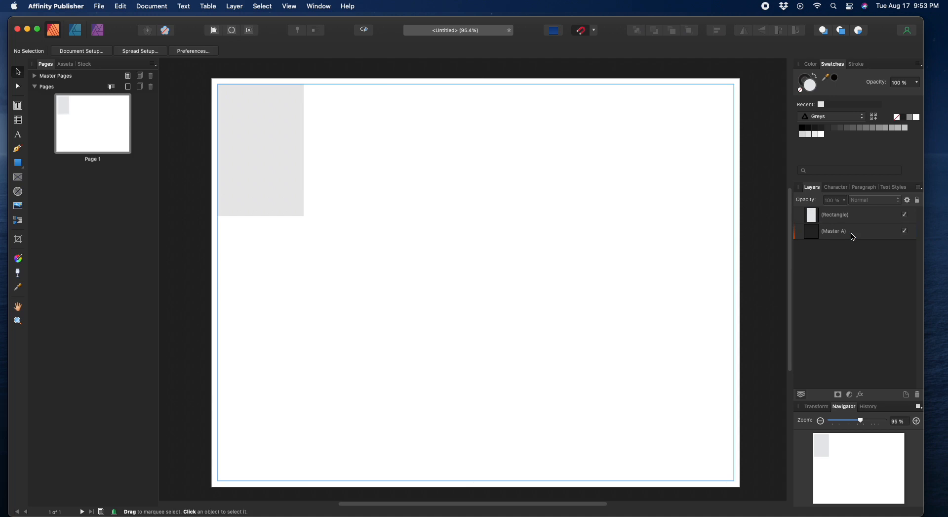
Step: Shift the grey rectangle down and right, away from the page corner
left_click(280, 171)
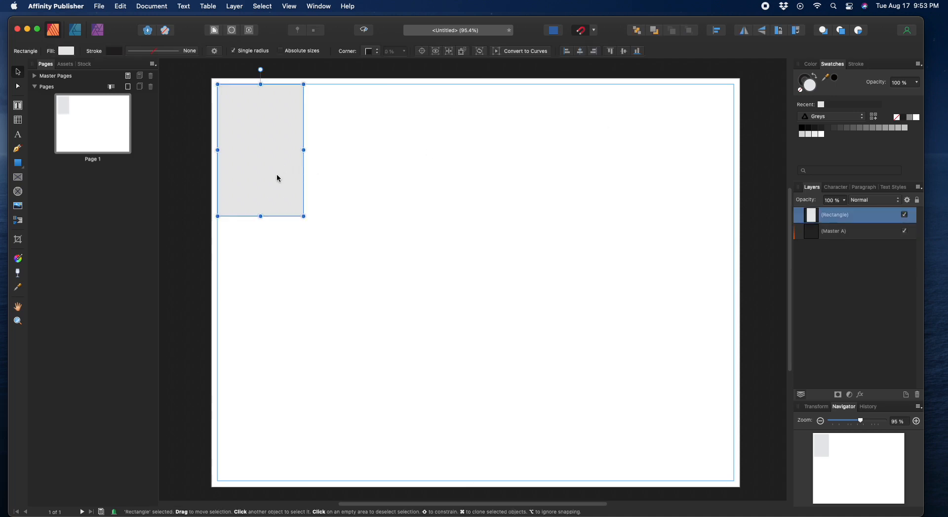
left_click_drag(280, 152, 321, 176)
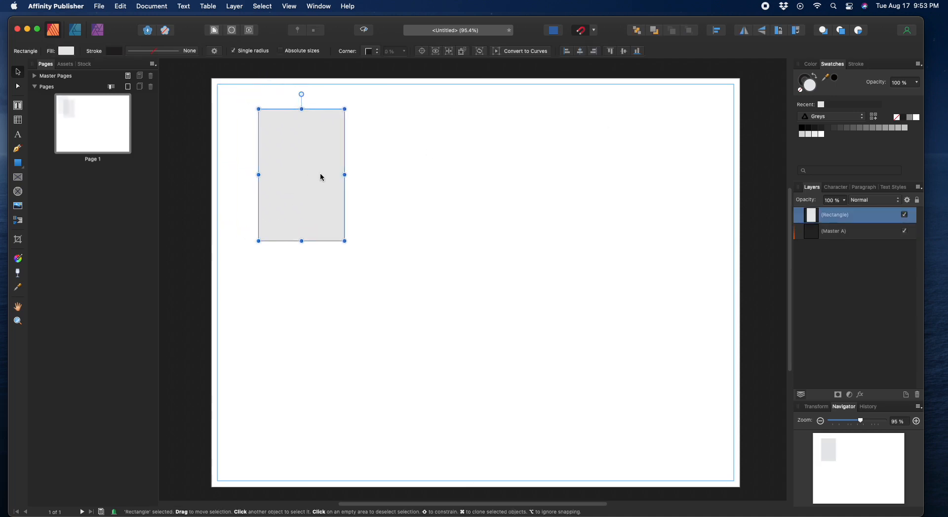
left_click(392, 196)
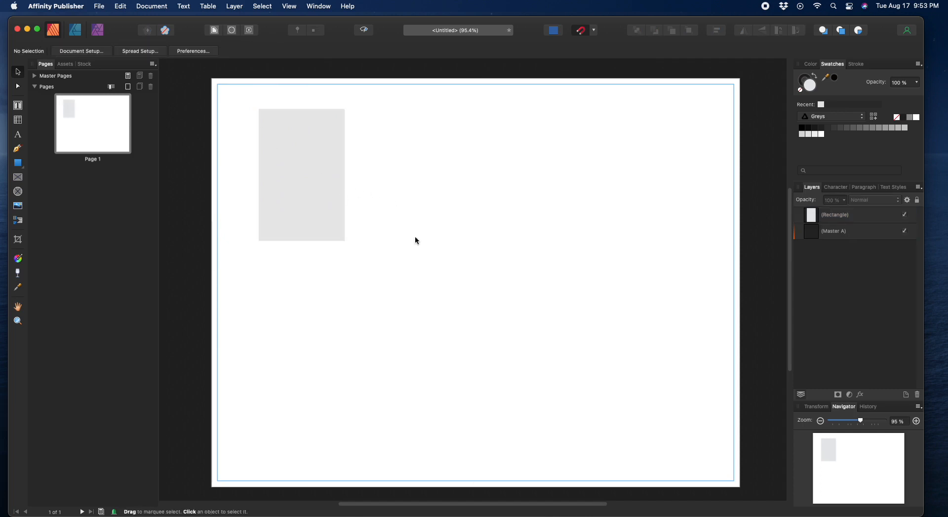
Step: Zoom the page to 300% with the Navigator, pan to the grey rectangle, then return to 200%
left_click(917, 421)
left_click(917, 421)
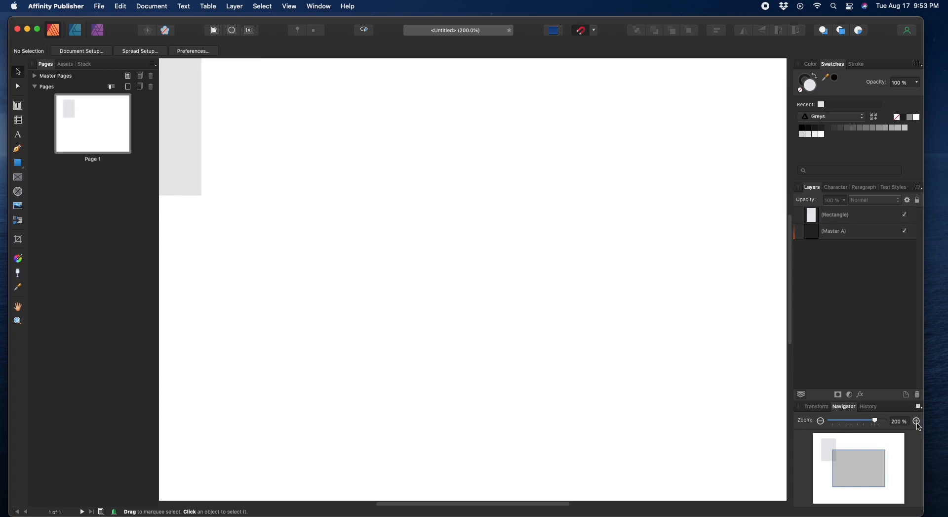
left_click(917, 421)
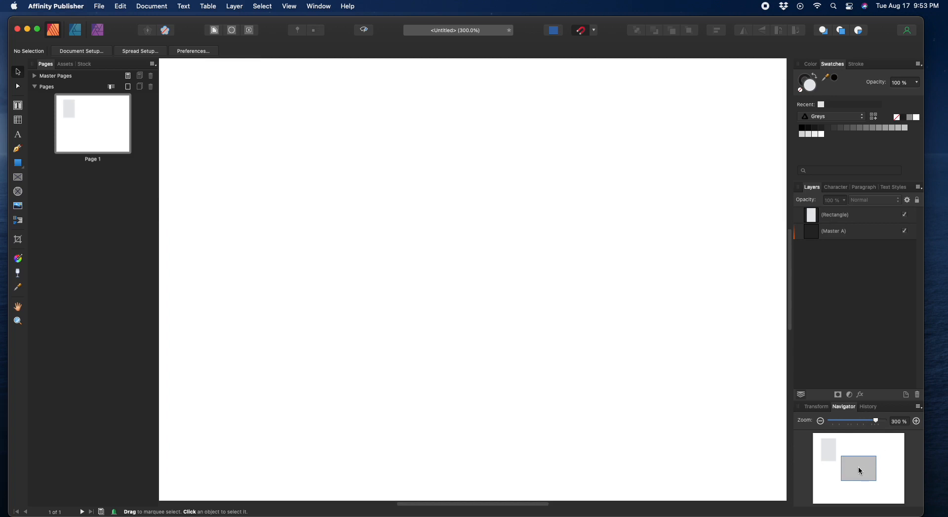
left_click_drag(856, 464, 832, 452)
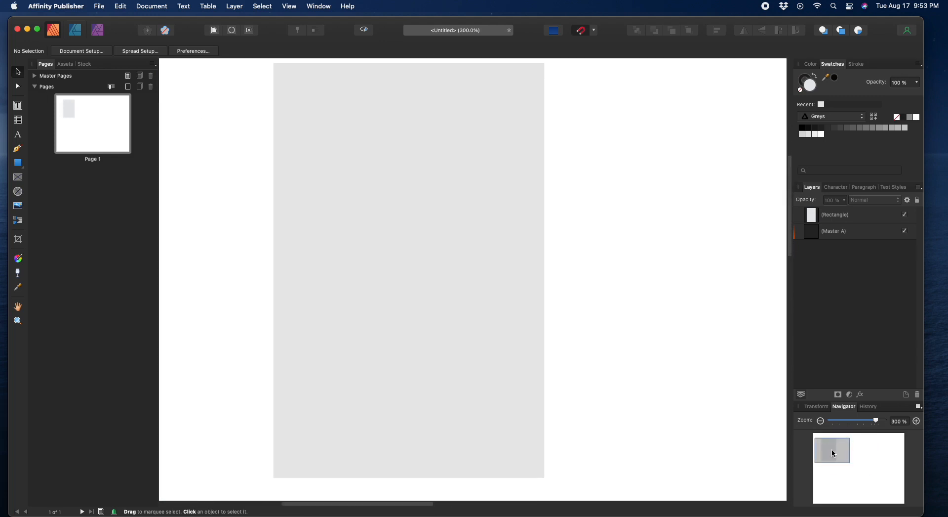
left_click(822, 422)
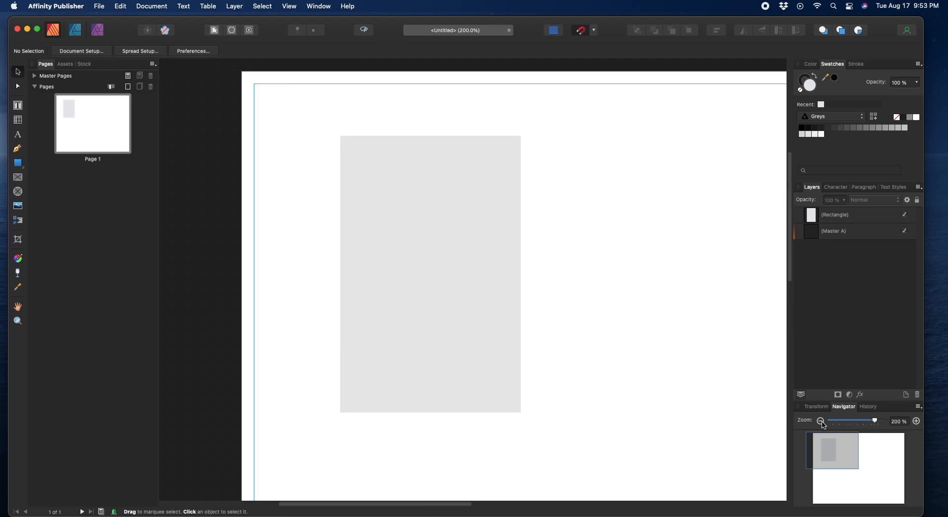
left_click(898, 422)
Step: Set the zoom to exactly 250% and select the grey rectangle
type("250")
key("Return")
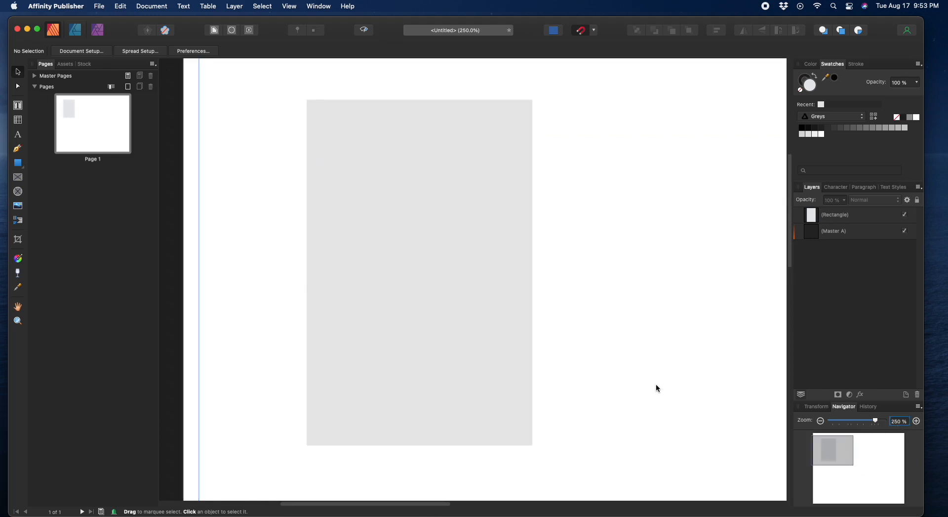
left_click(471, 335)
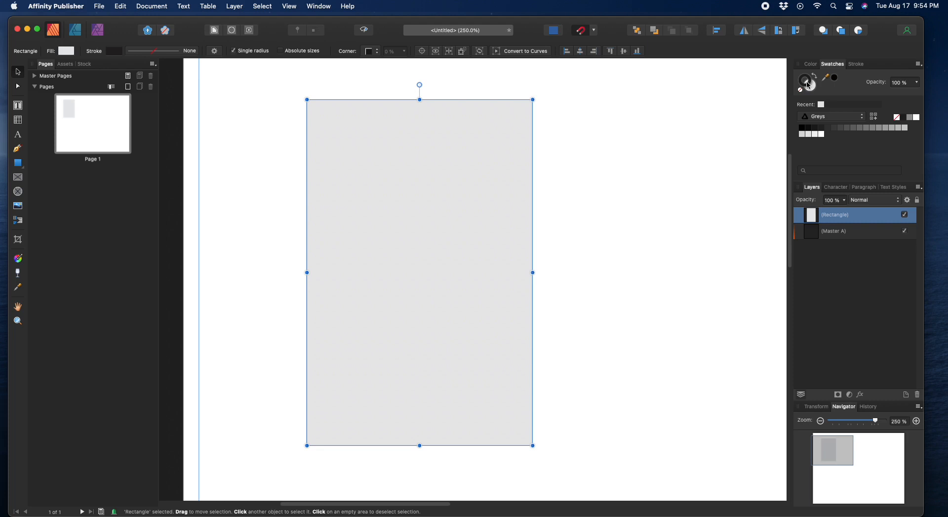
Step: Give the grey rectangle a 0.4 pt outline using the Stroke panel's Width slider
left_click(812, 89)
left_click(804, 79)
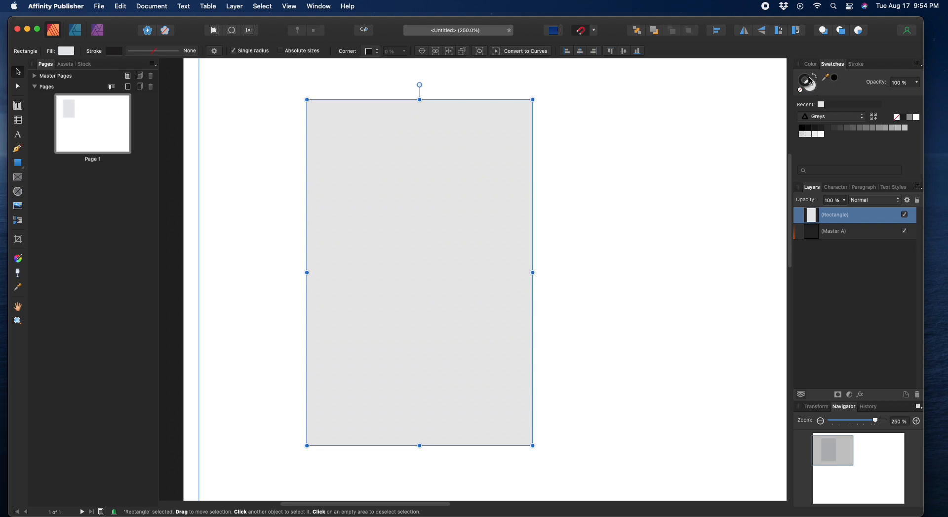
left_click(859, 69)
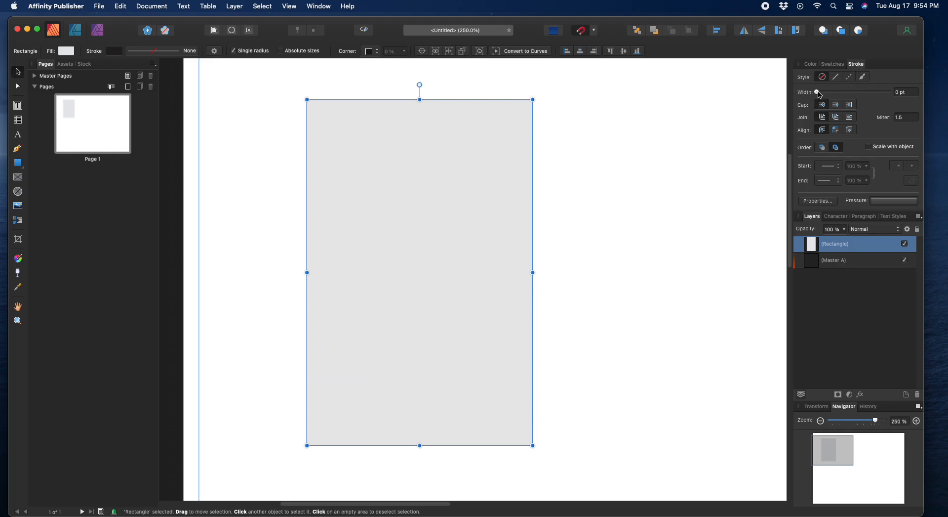
left_click_drag(818, 94, 827, 93)
left_click(638, 165)
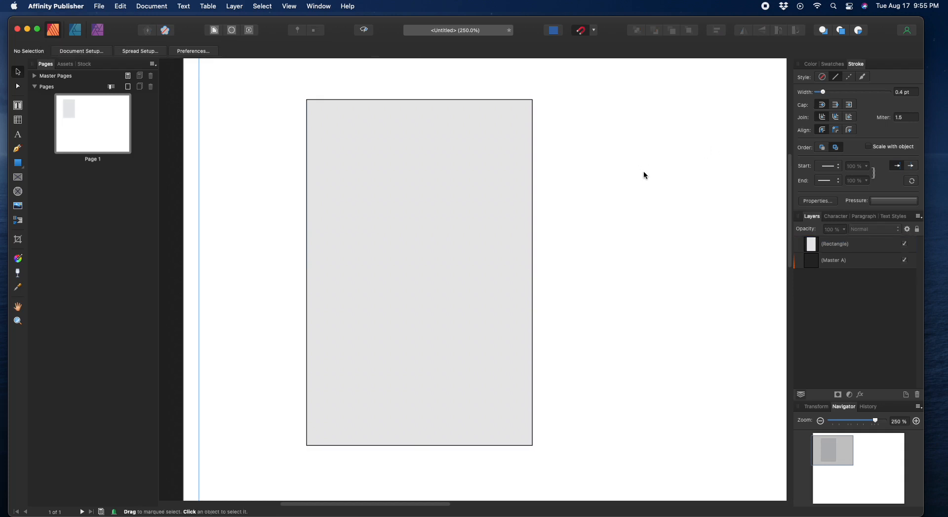
left_click(436, 237)
left_click(648, 244)
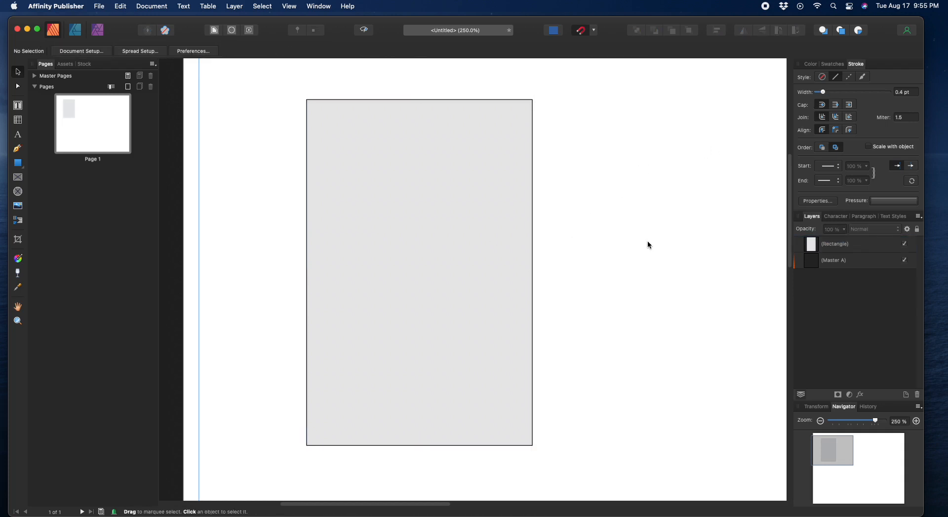
left_click(468, 247)
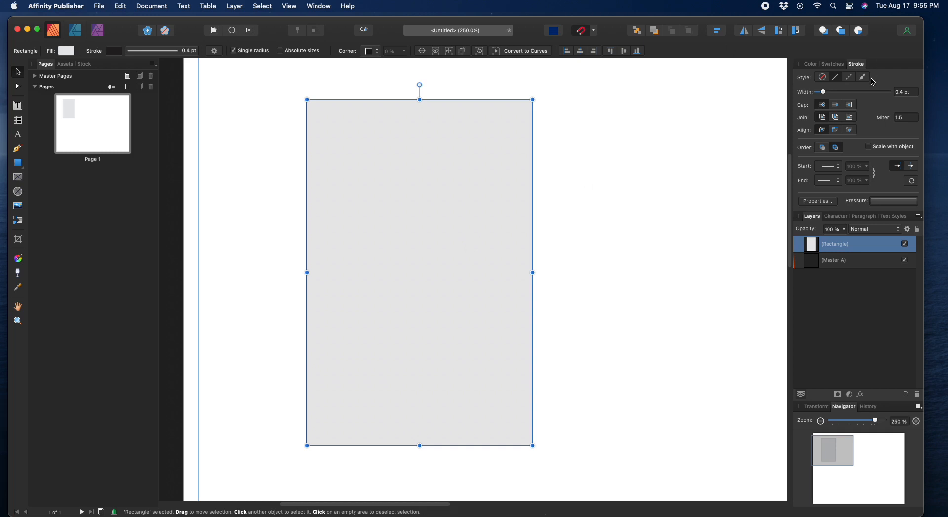
left_click(835, 65)
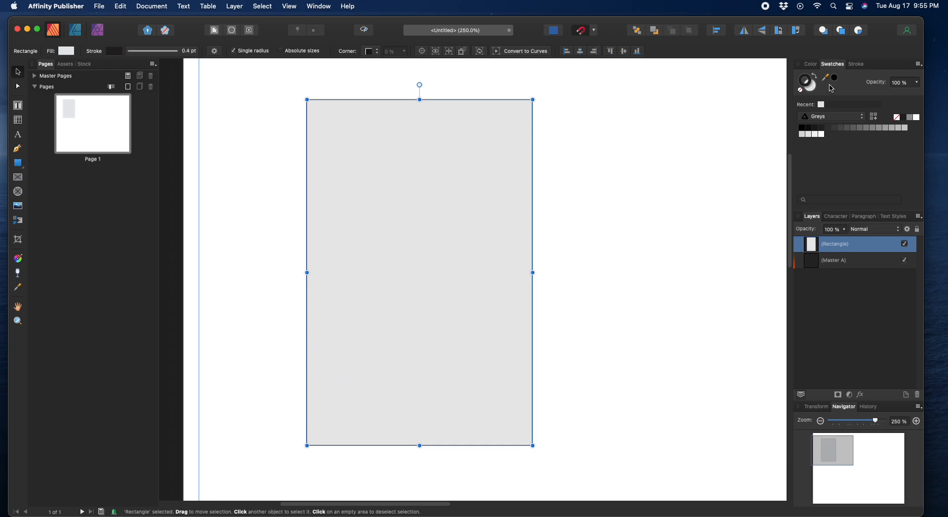
Step: Recolour the rectangle with a grey outline and a white fill, then deselect it
left_click(912, 120)
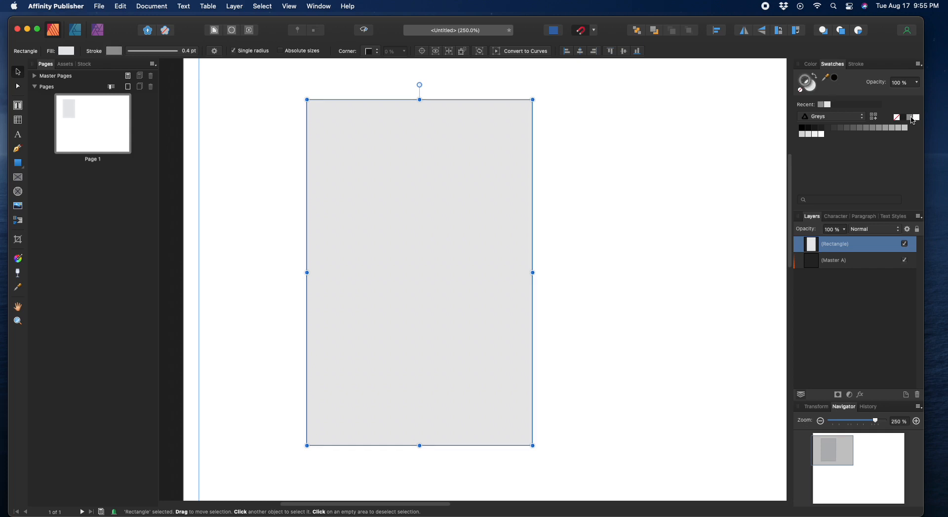
left_click(814, 90)
left_click(917, 118)
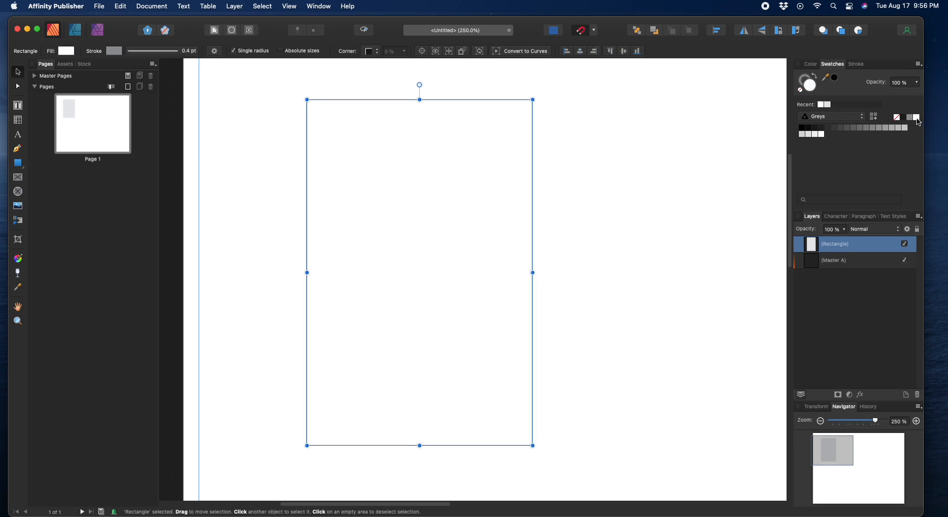
left_click(626, 170)
left_click(501, 200)
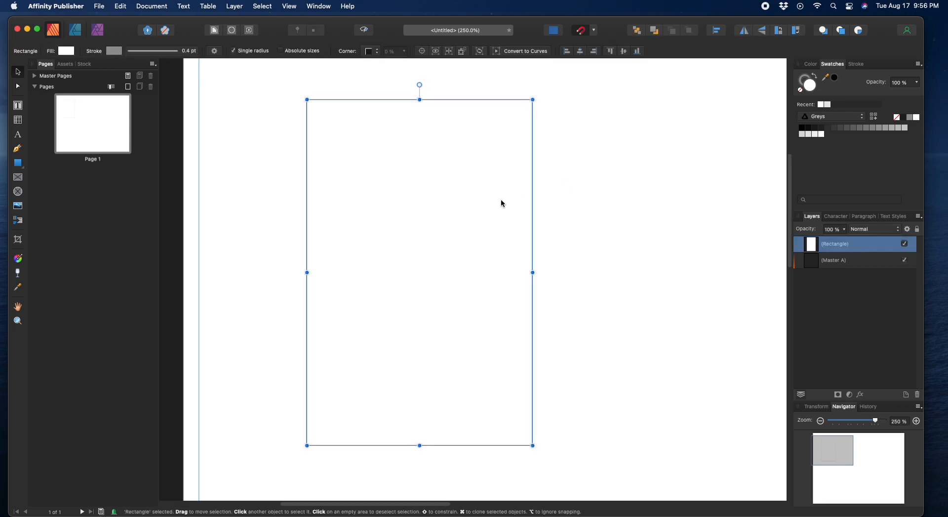
left_click(581, 207)
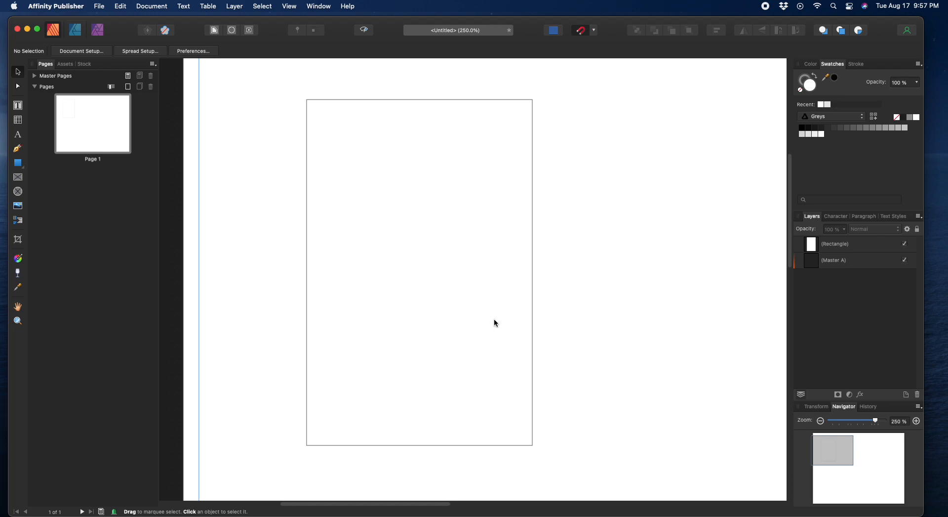
Step: Add a centred CITY NAME text frame across the card's top and nudge it up slightly
left_click(19, 106)
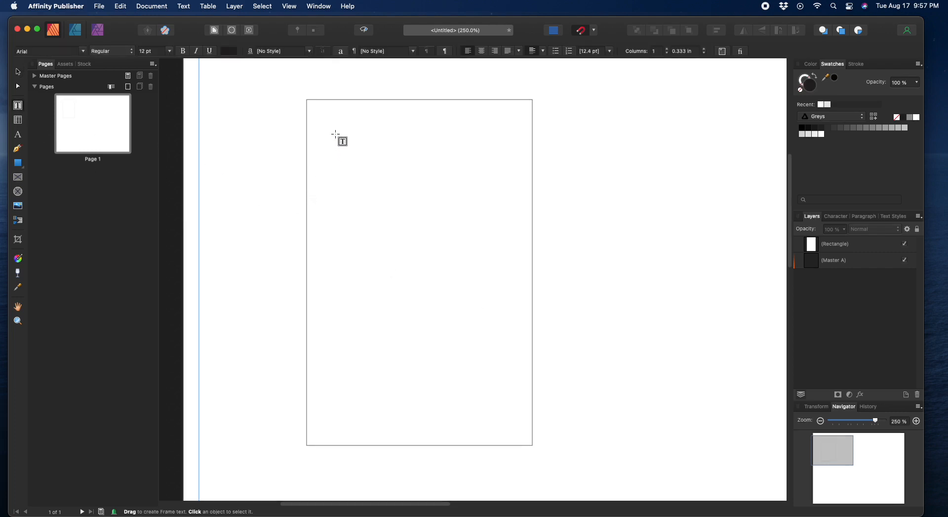
left_click_drag(320, 112, 520, 127)
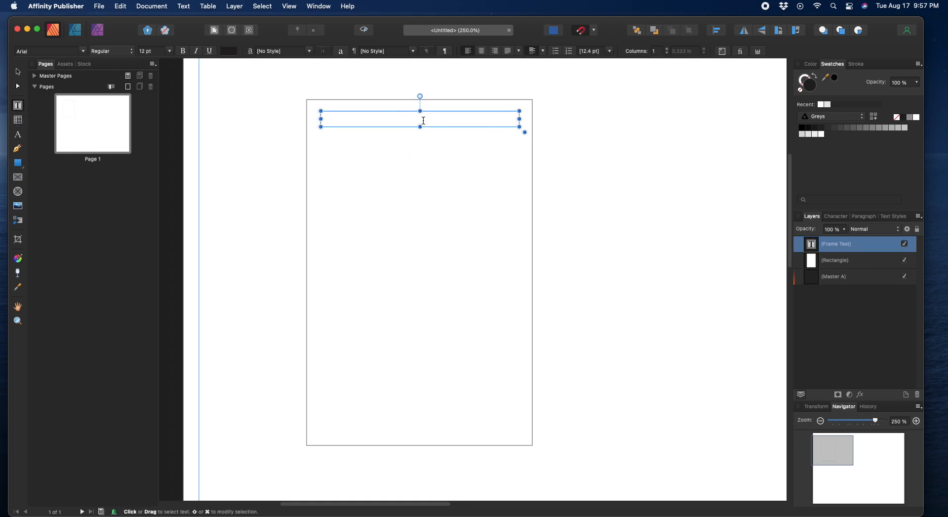
type("NIC")
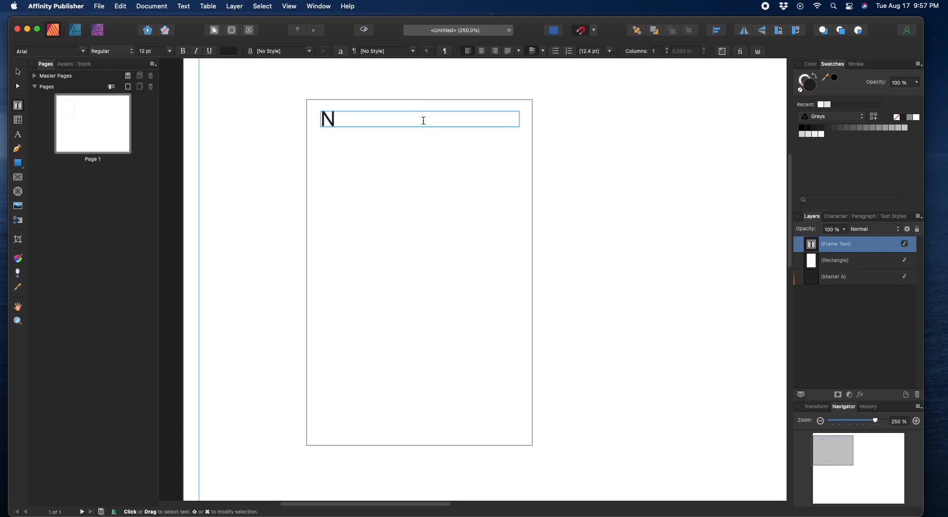
key("BackSpace")
key("BackSpace")
key("BackSpace")
type("CITY NAME")
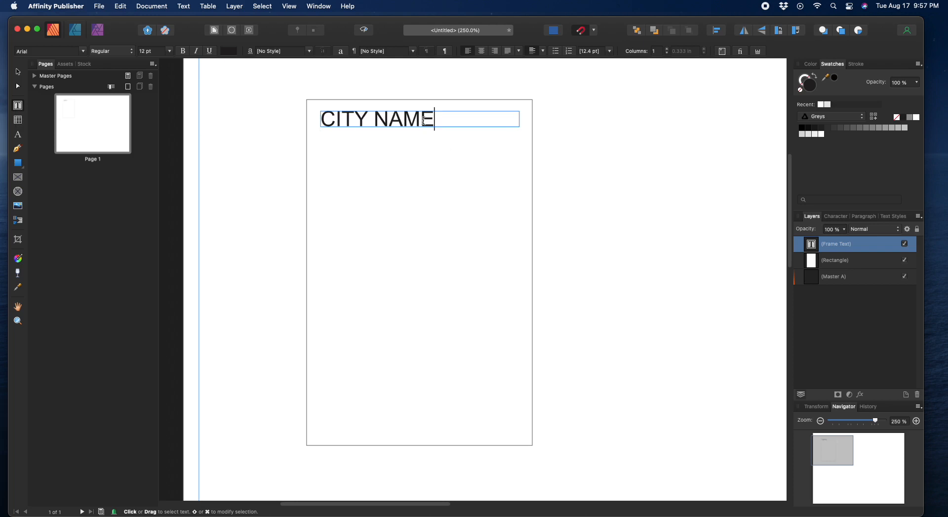
key("Escape")
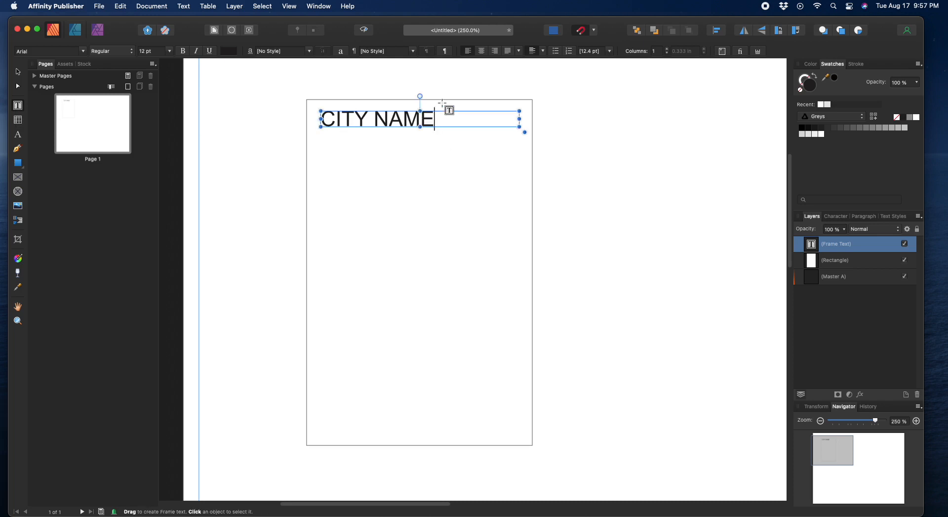
left_click(483, 51)
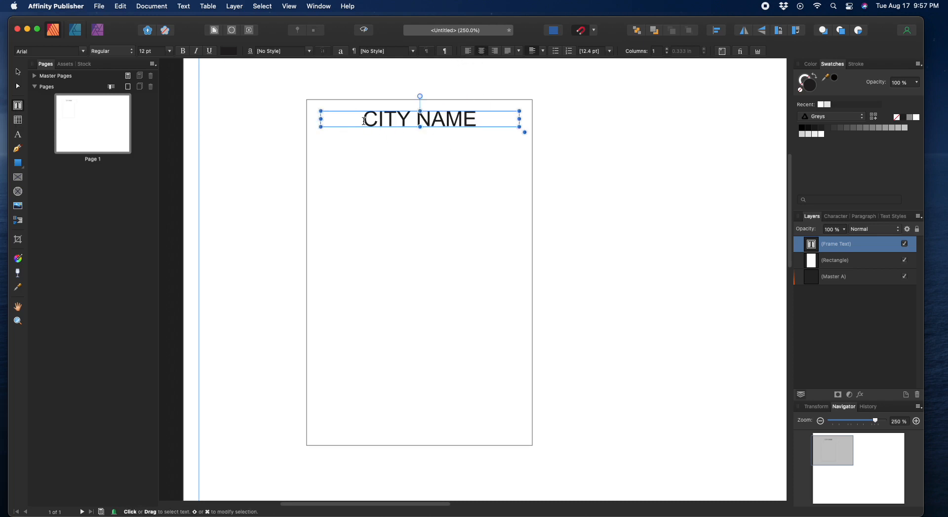
left_click(18, 71)
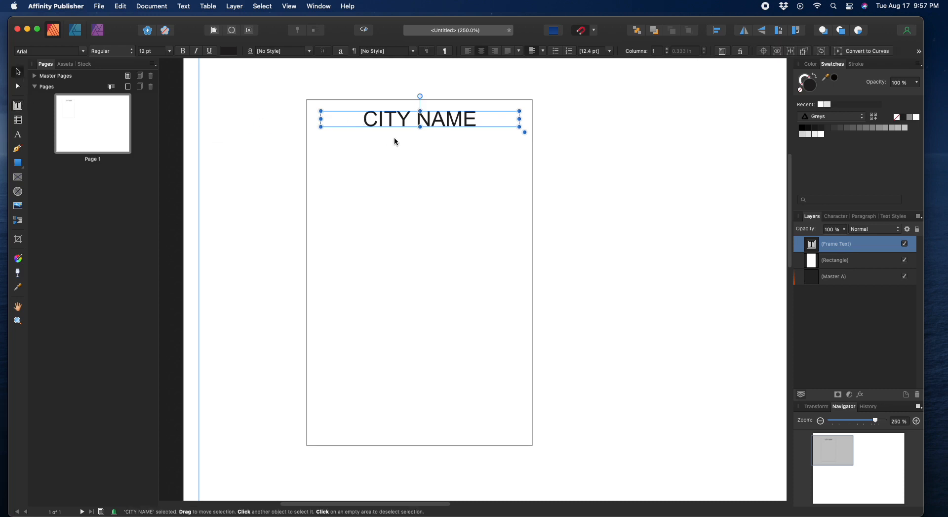
left_click_drag(409, 118, 409, 116)
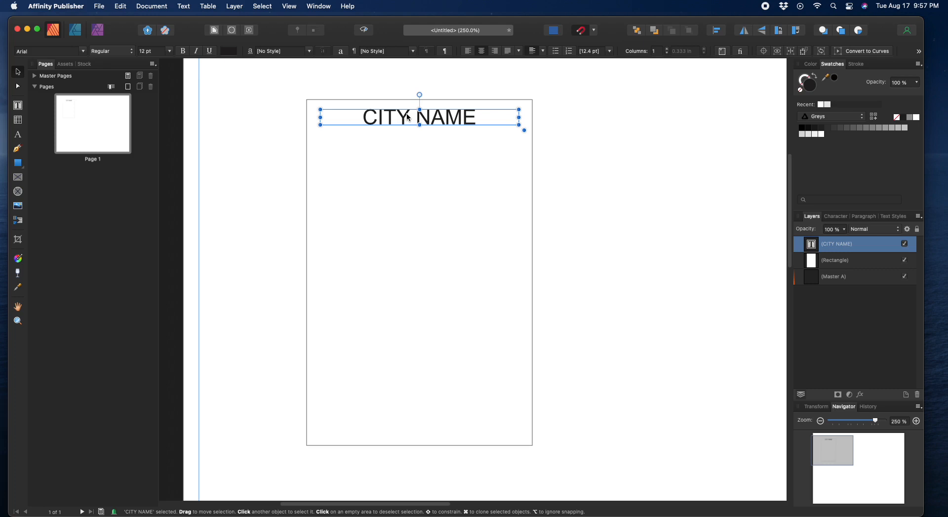
Step: Duplicate the CITY NAME frame to the card's bottom and retype it as TEAM NICKNAME
key("Delete")
key("super+z")
mouse_move(408, 117)
left_mouse_down()
mouse_move(408, 427)
mouse_move(478, 432)
left_mouse_up()
double_click(393, 431)
type("TEAM")
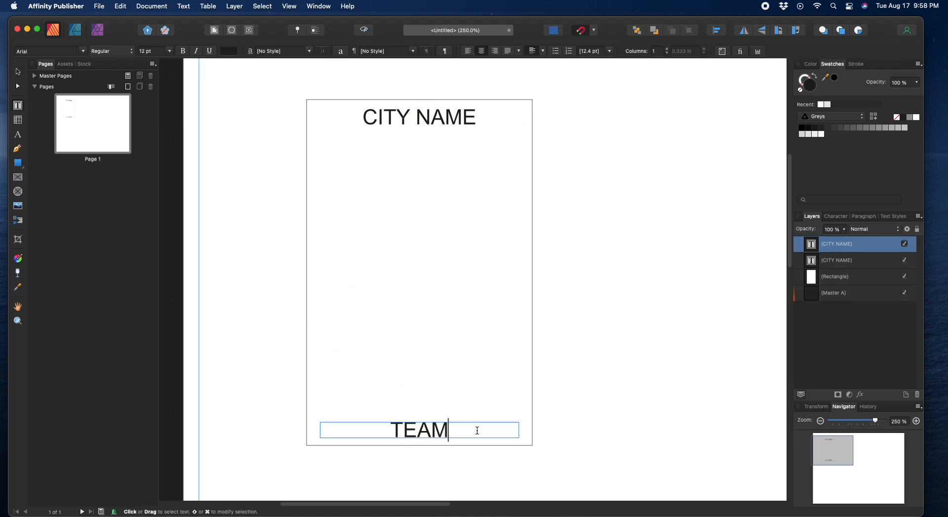
type(" NICKNAME")
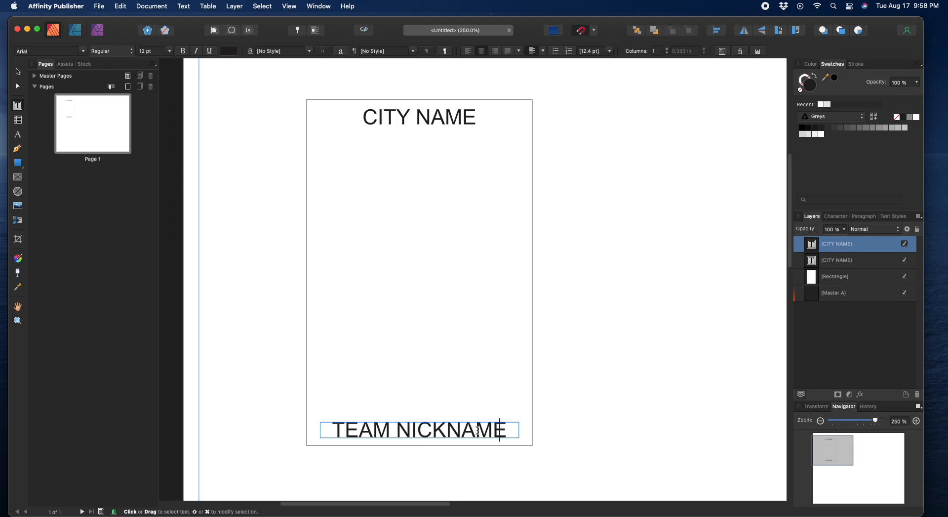
key("Escape")
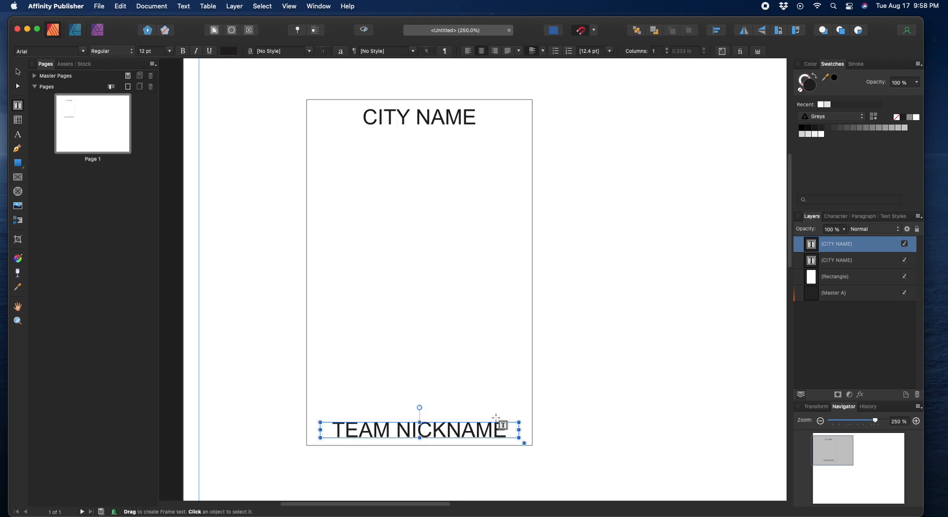
Step: Paste another copy of the CITY NAME title and place it just below the original
left_click(18, 72)
left_click(382, 223)
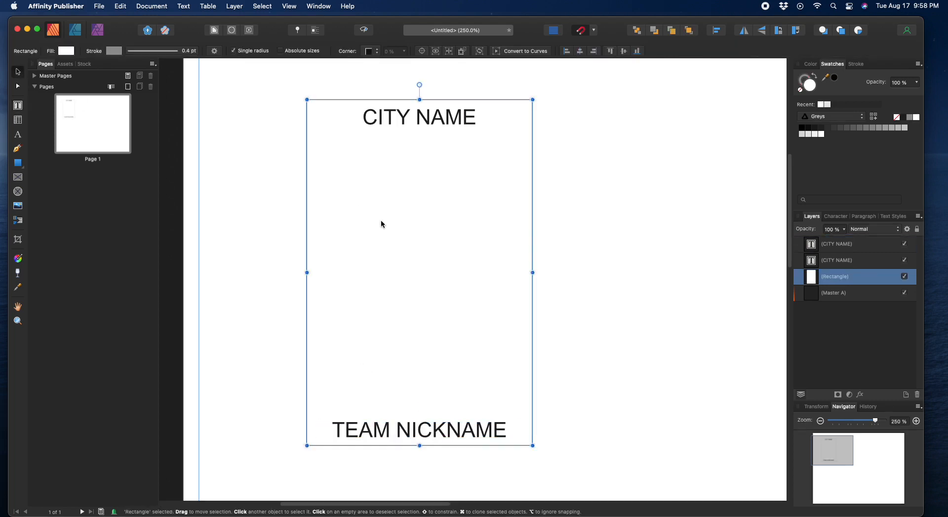
key("super+v")
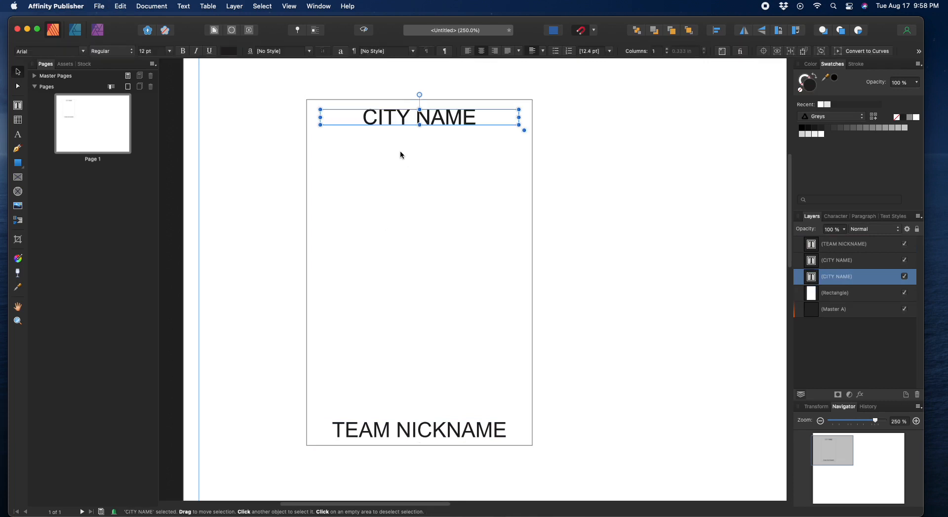
left_click_drag(400, 118, 481, 144)
Step: Retype the duplicated title line as First
double_click(374, 144)
type("First N")
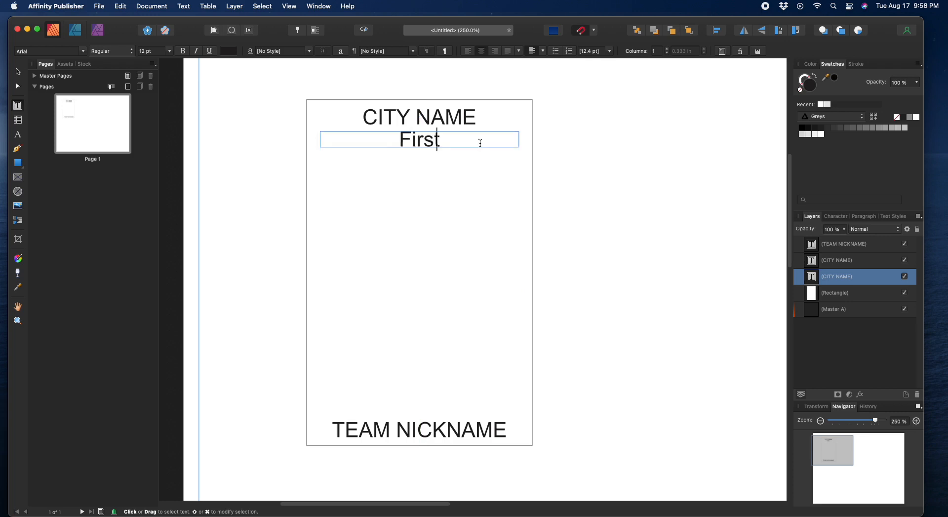
key("BackSpace")
key("BackSpace")
key("Escape")
Step: Paste another title copy below First and retype it as LAST NAME
key("v")
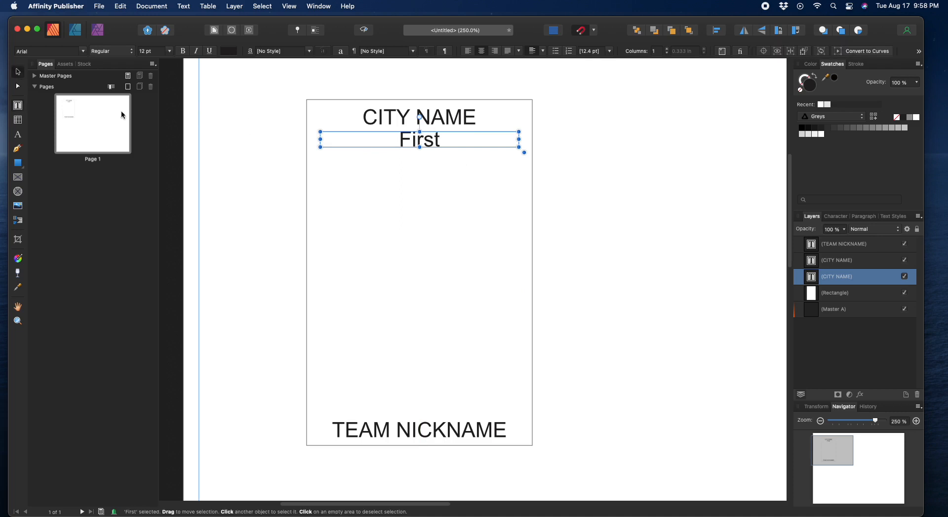
left_click(453, 247)
right_click(359, 166)
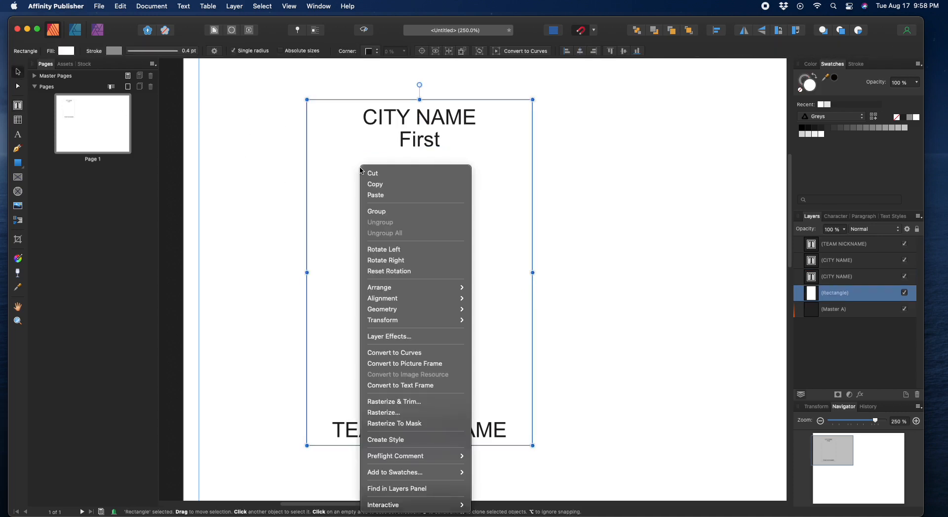
left_click(372, 196)
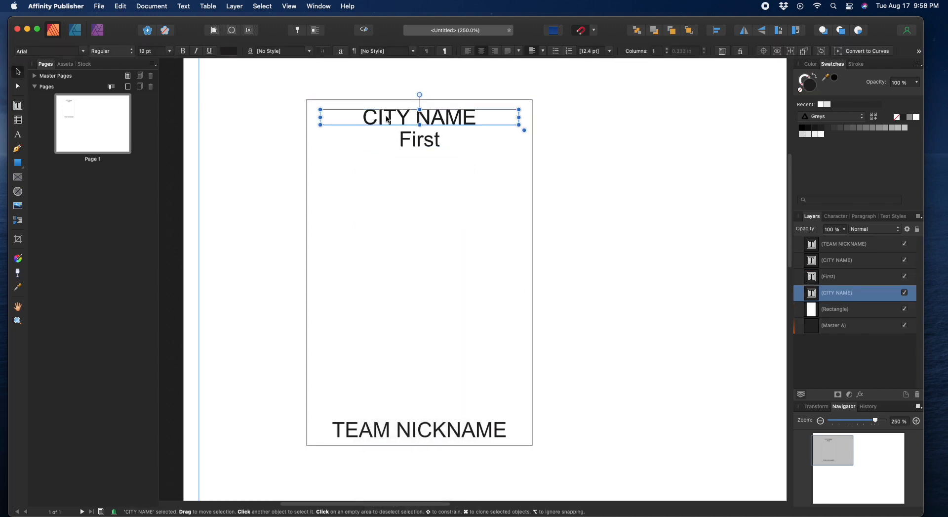
left_click_drag(388, 119, 484, 164)
double_click(361, 161)
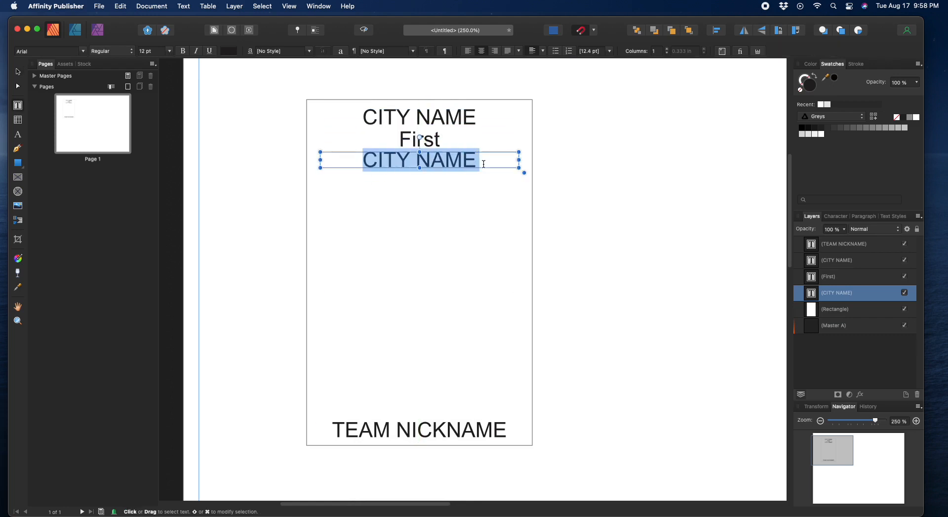
type("LI")
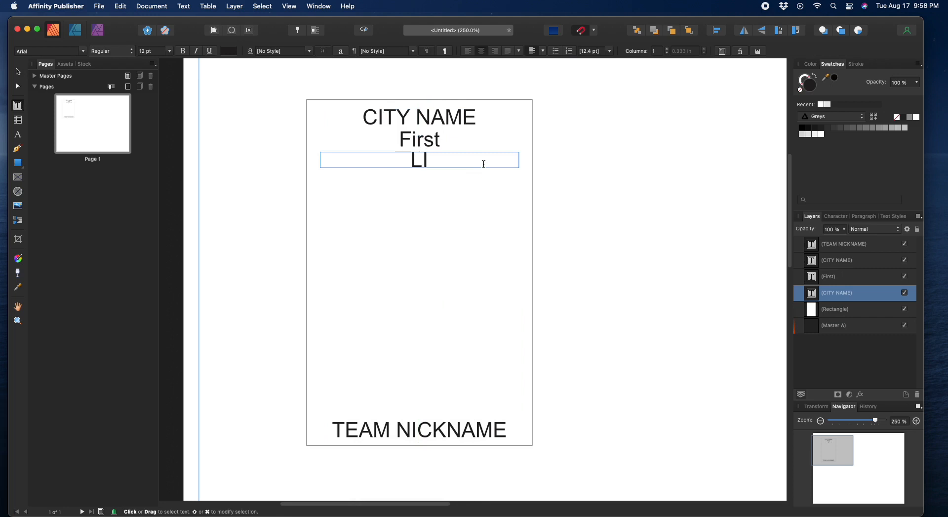
key("BackSpace")
type("AST NAME")
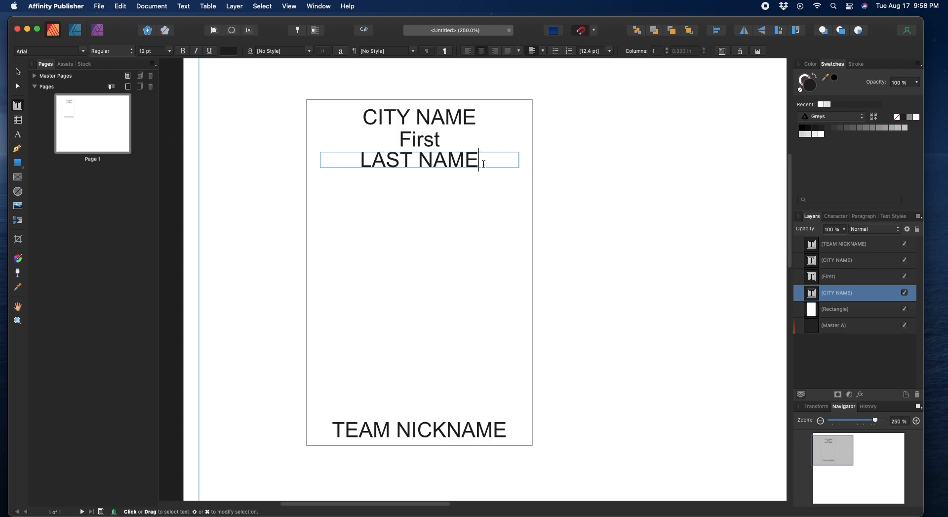
key("Escape")
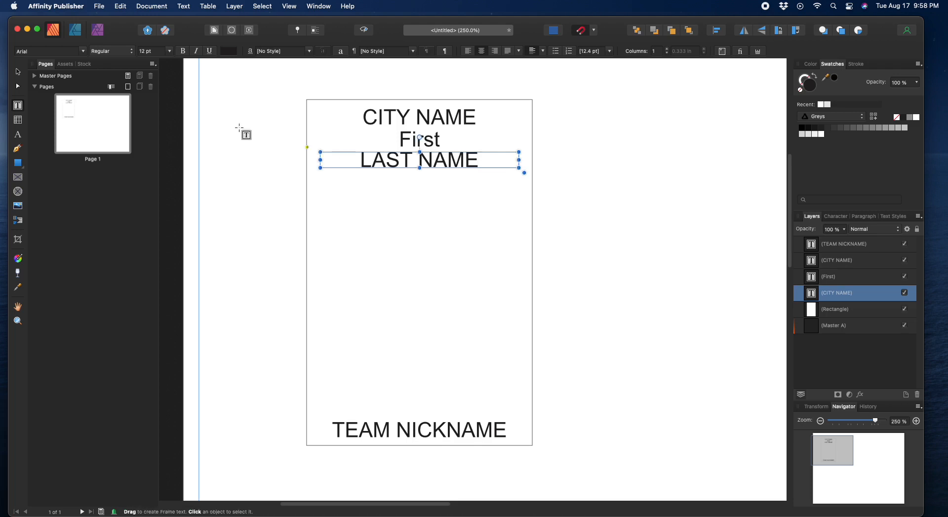
Step: Paste a further title copy below LAST NAME and retype it as POSITION
left_click(19, 73)
left_click(440, 217)
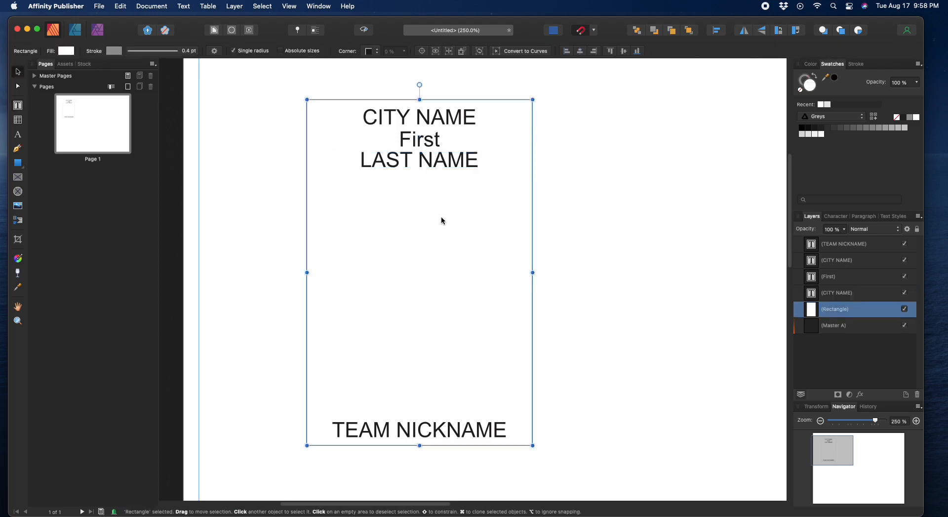
right_click(400, 187)
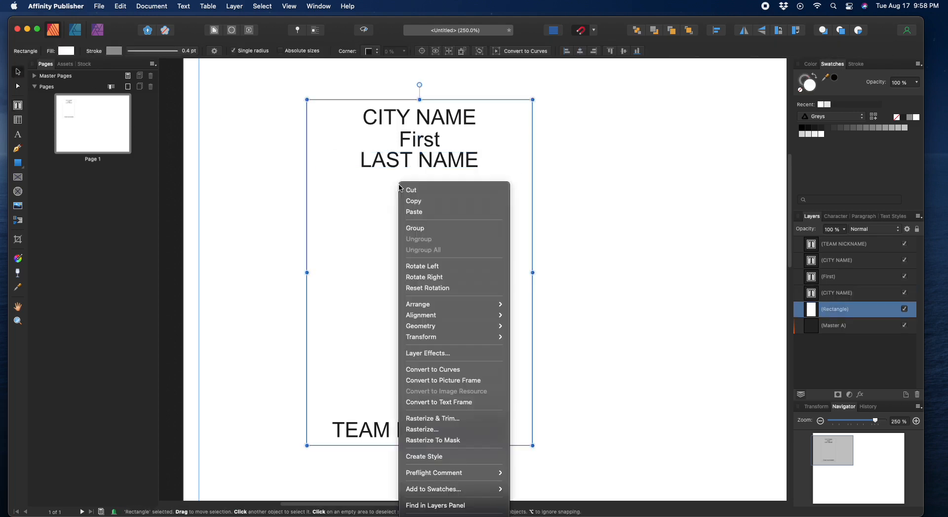
left_click(414, 212)
left_click_drag(408, 129, 406, 180)
left_click(390, 181)
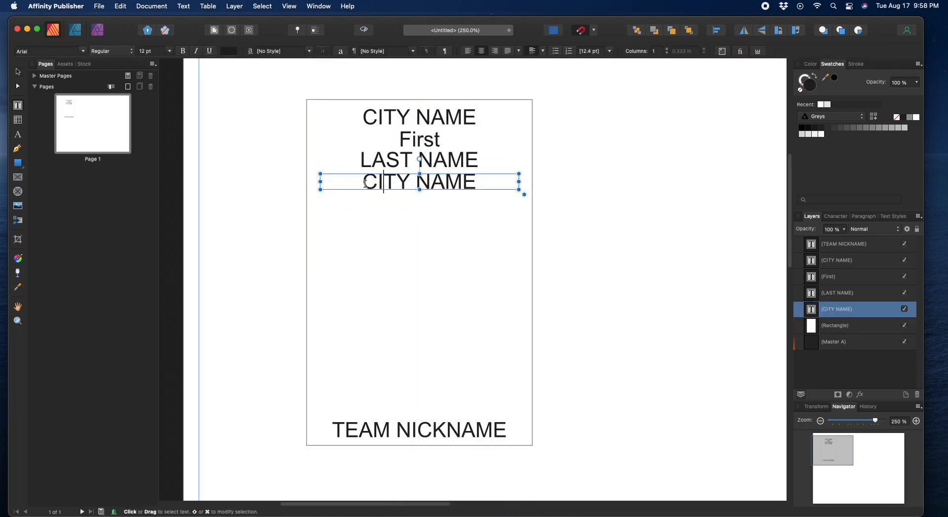
triple_click(491, 184)
type("PO")
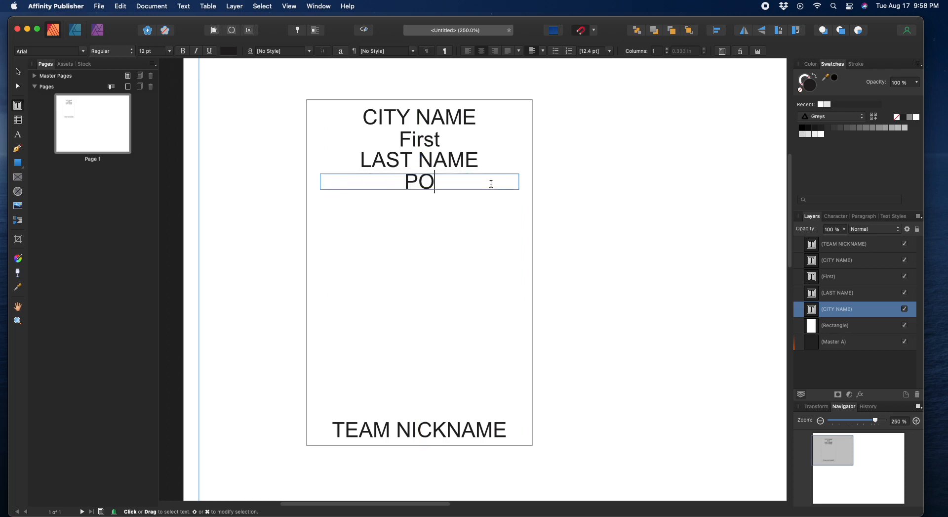
type("SITION")
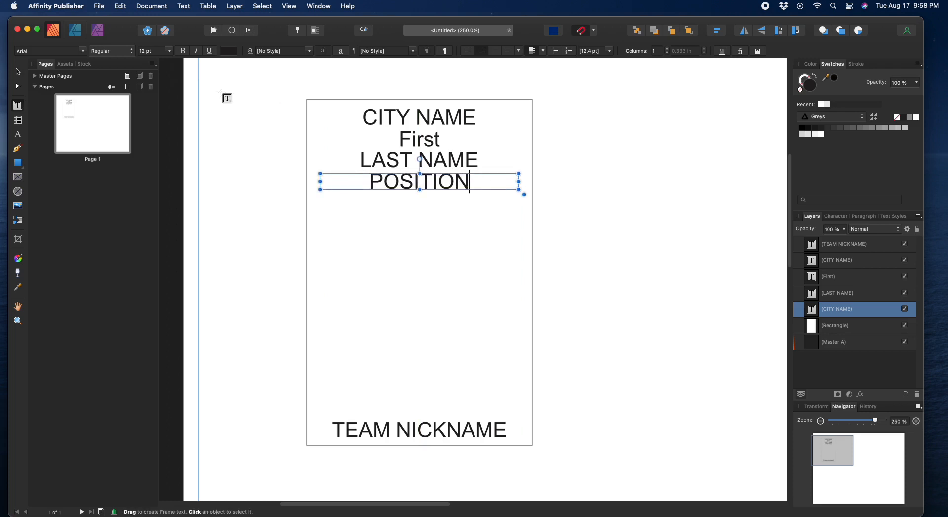
left_click(18, 72)
Step: Select the card background, then switch to the Table tool
left_click(406, 254)
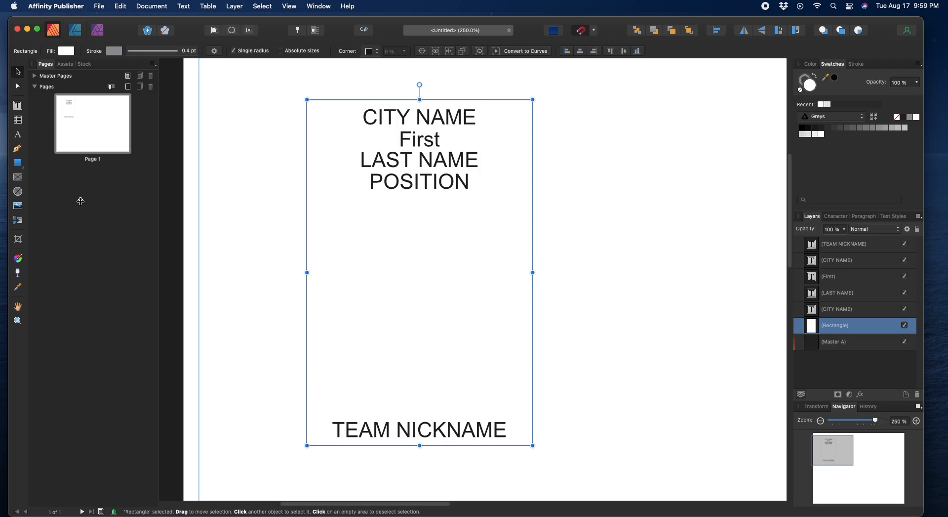
left_click(18, 121)
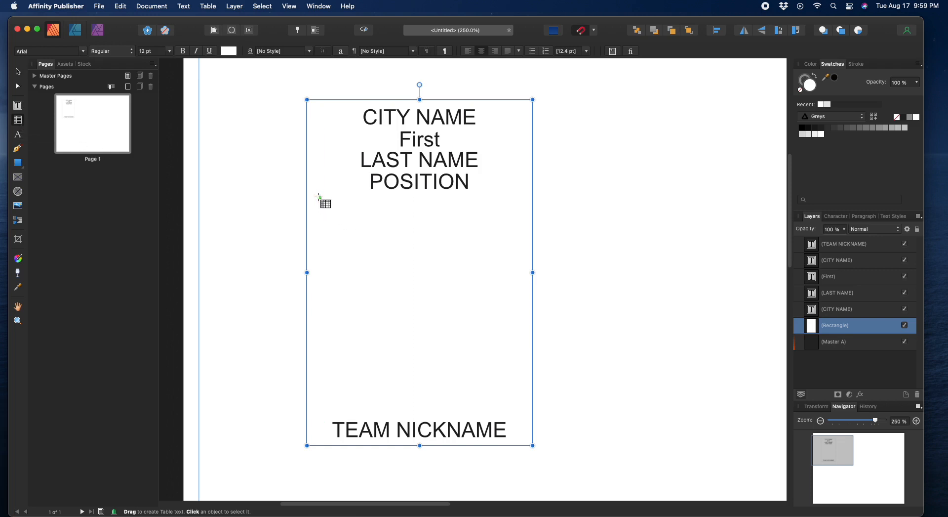
Step: Draw a table beneath POSITION and set it to two columns
left_click_drag(320, 195, 520, 356)
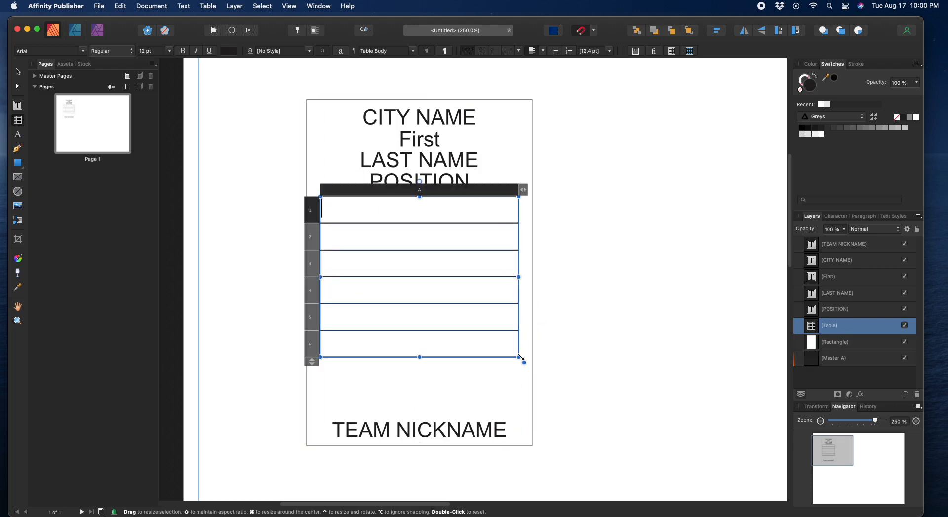
left_click(524, 189)
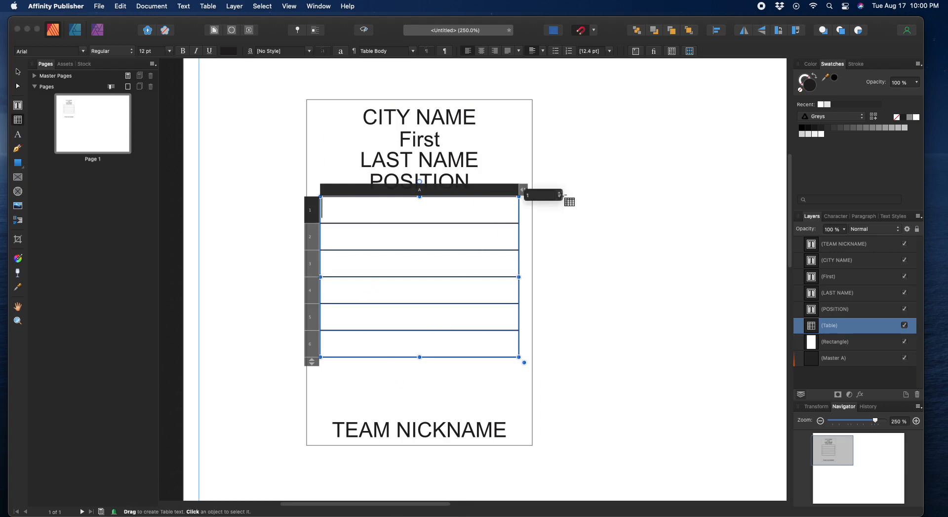
left_click(561, 193)
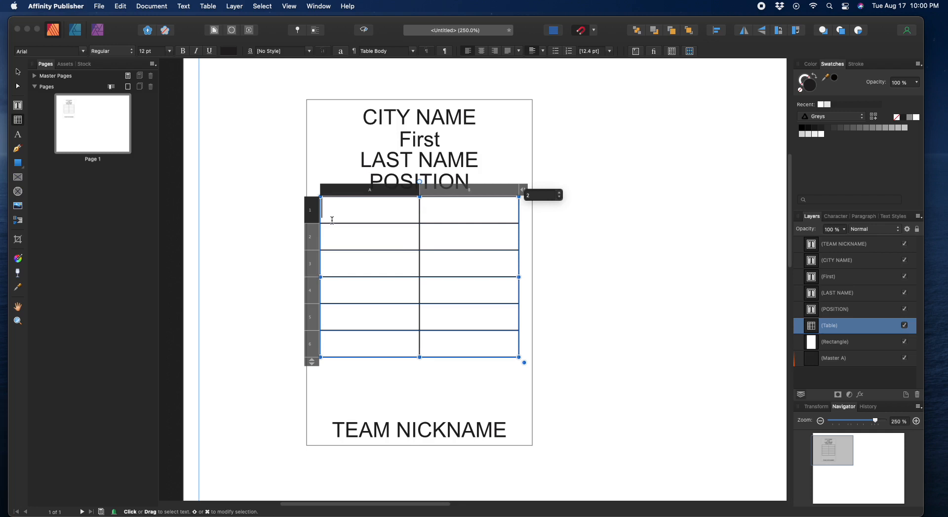
Step: Type STRUGG in cell A1, set the table to 9 pt, shorten its rows, and lower it slightly
left_click(330, 212)
type("STR")
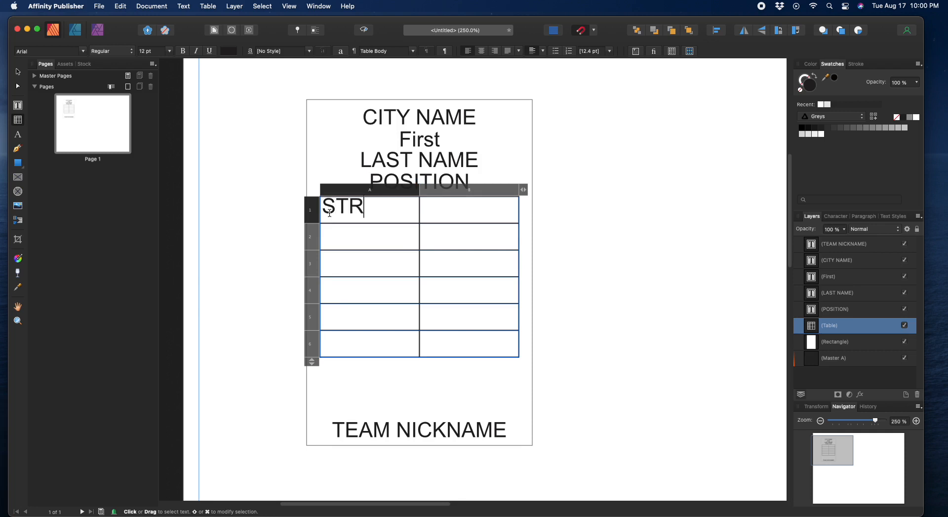
type("UGG")
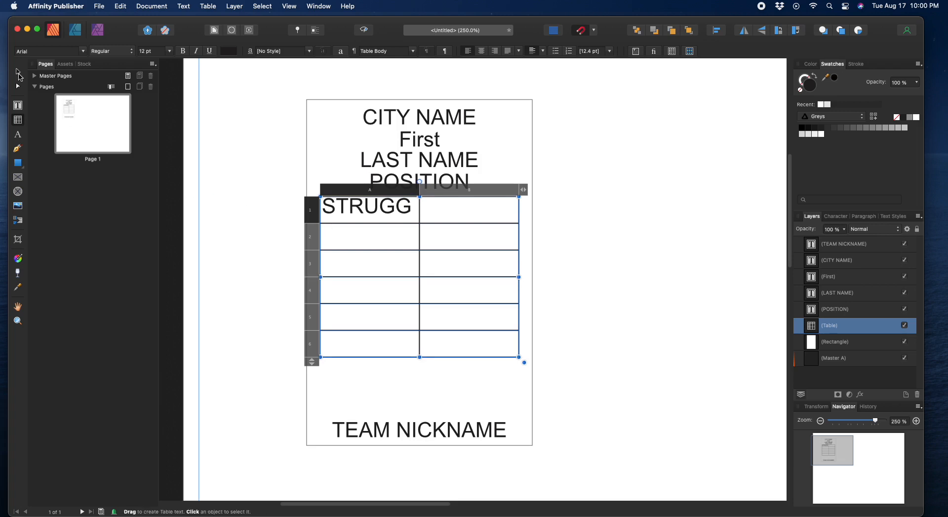
left_click(19, 73)
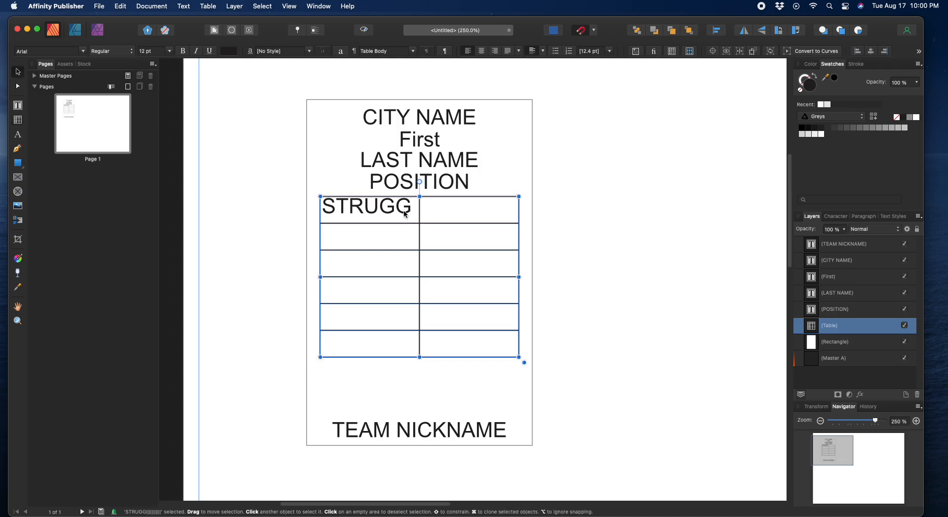
left_click(151, 52)
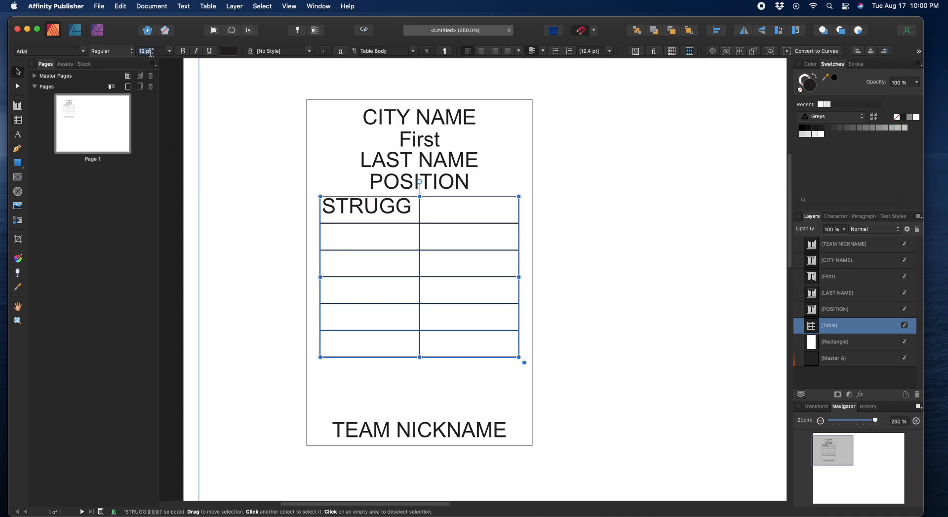
type("9")
key("Return")
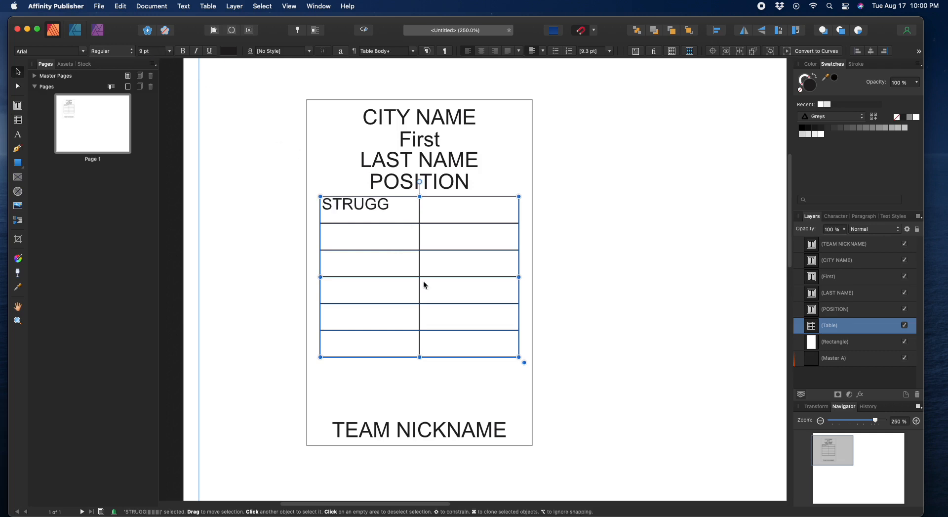
left_click_drag(420, 354, 421, 318)
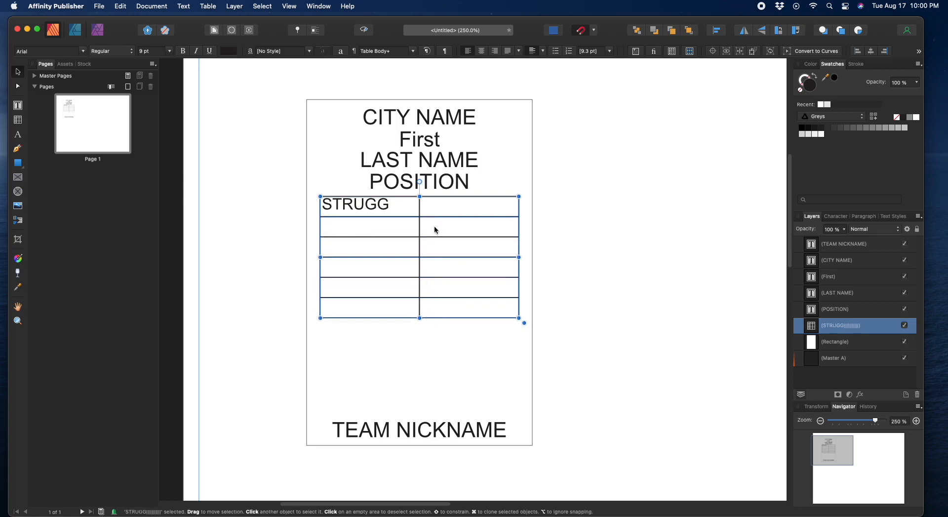
mouse_move(434, 225)
left_mouse_down()
mouse_move(434, 248)
mouse_move(436, 234)
left_mouse_up()
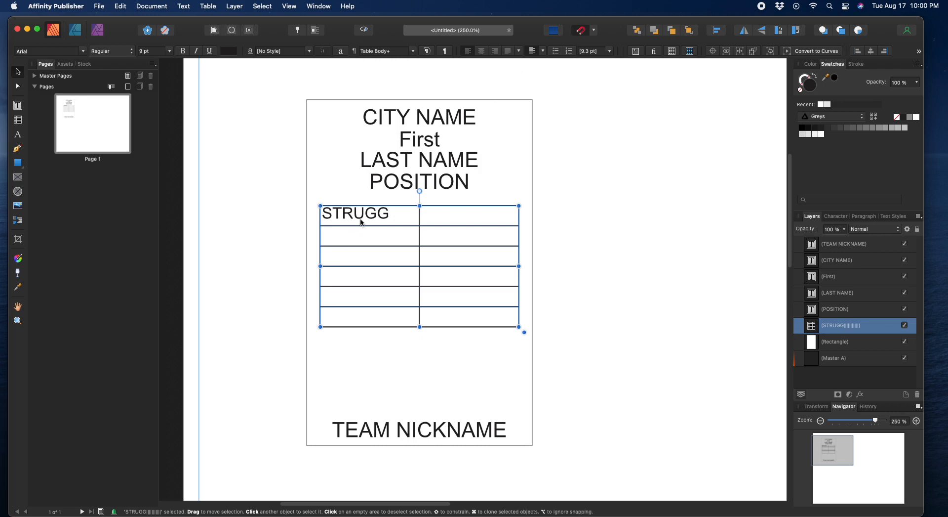
Step: Keep the STRUGG column left-aligned after briefly trying centre alignment
left_click(345, 214)
left_click(378, 197)
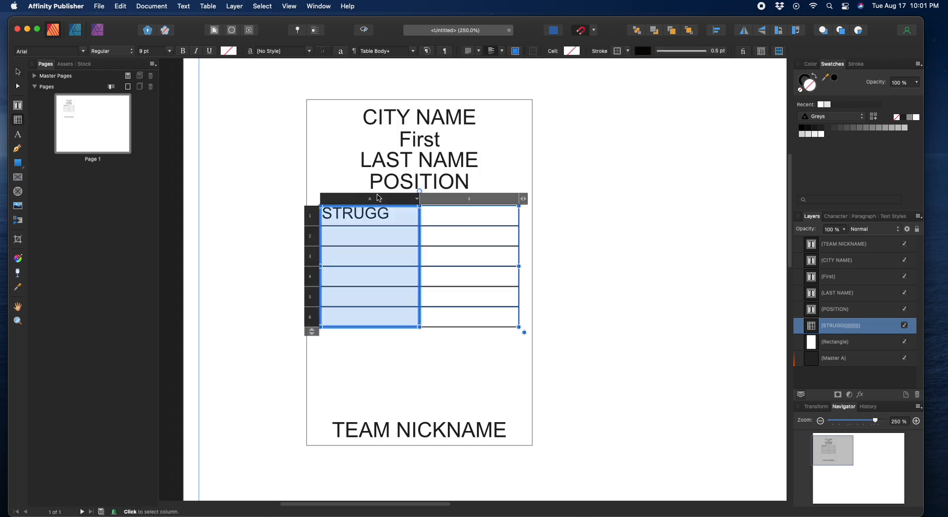
left_click(480, 51)
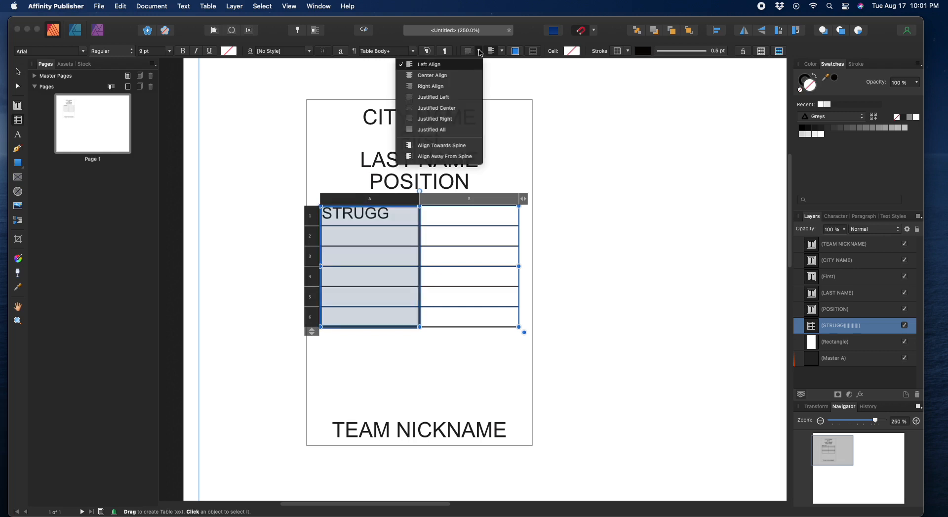
left_click(455, 74)
left_click(478, 52)
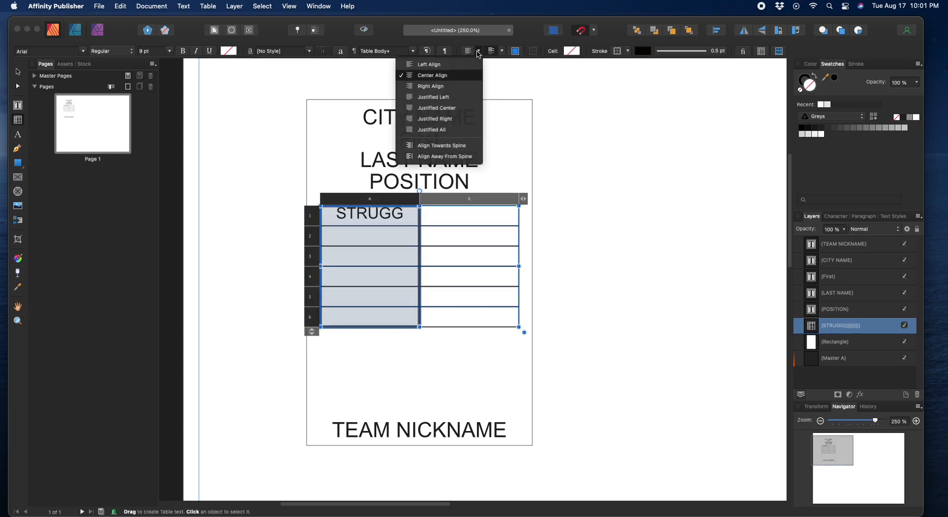
left_click(430, 64)
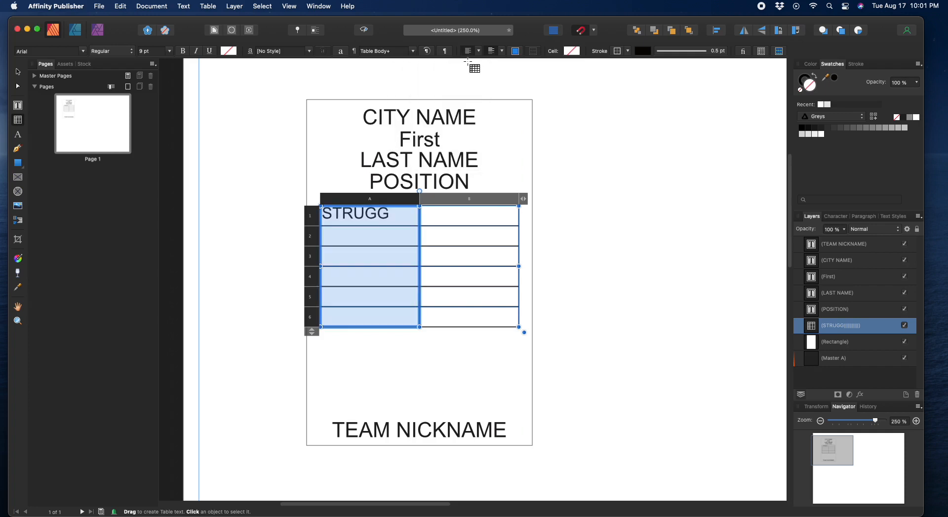
Step: Right-align the second column and enter CHAMPION in cell B1
left_click(456, 203)
left_click(480, 52)
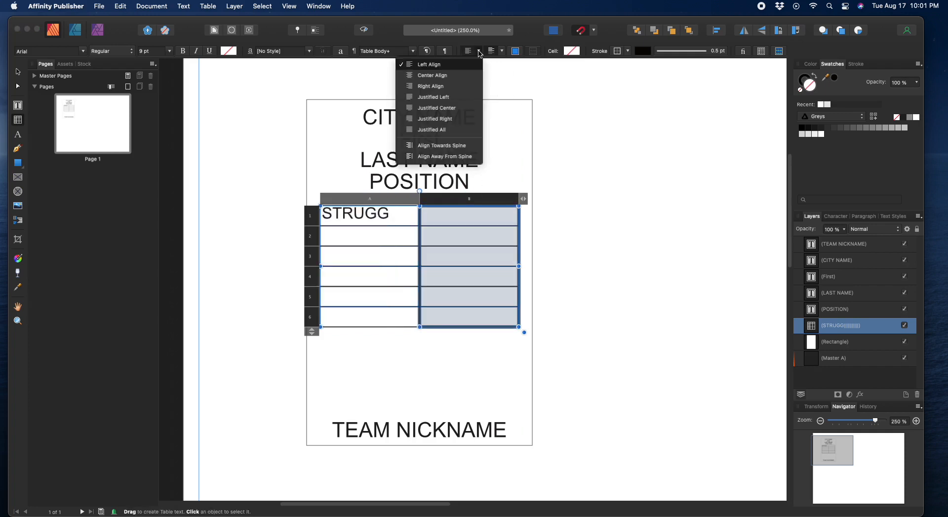
left_click(450, 88)
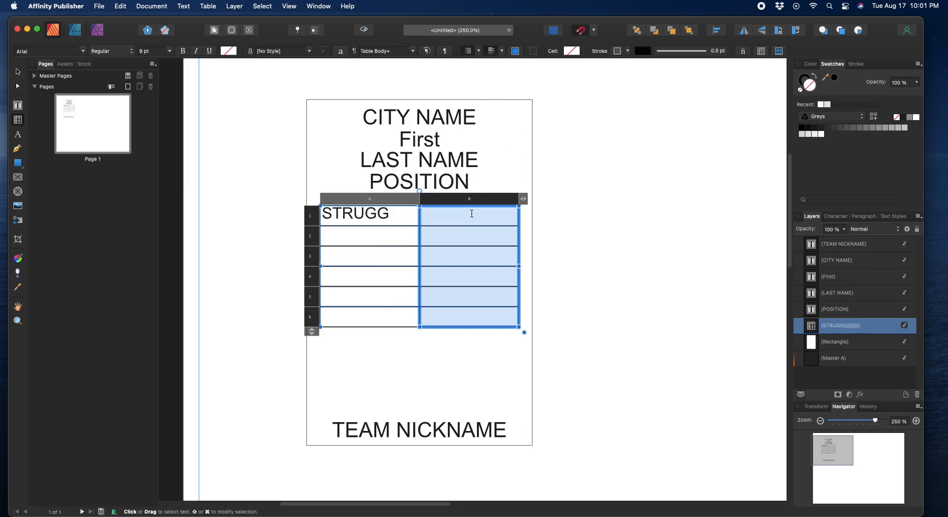
left_click(471, 213)
type("CH")
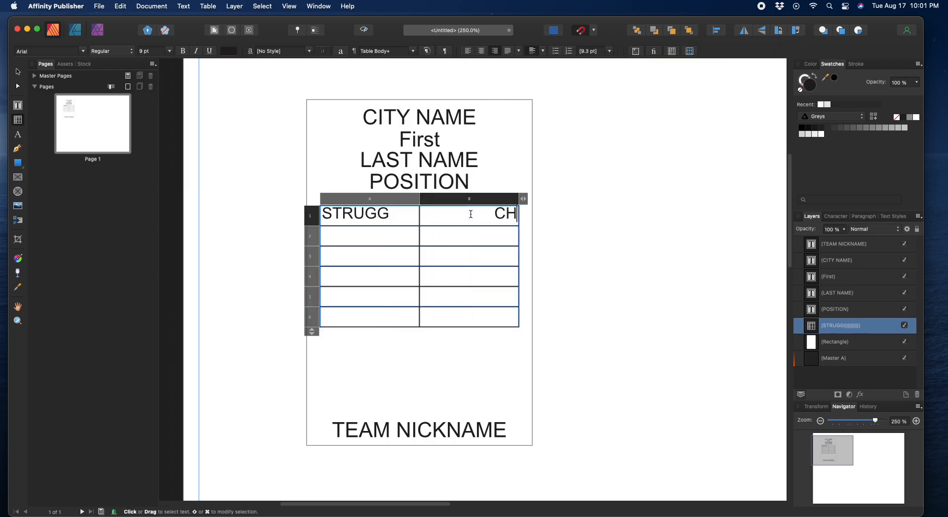
type("AMPION")
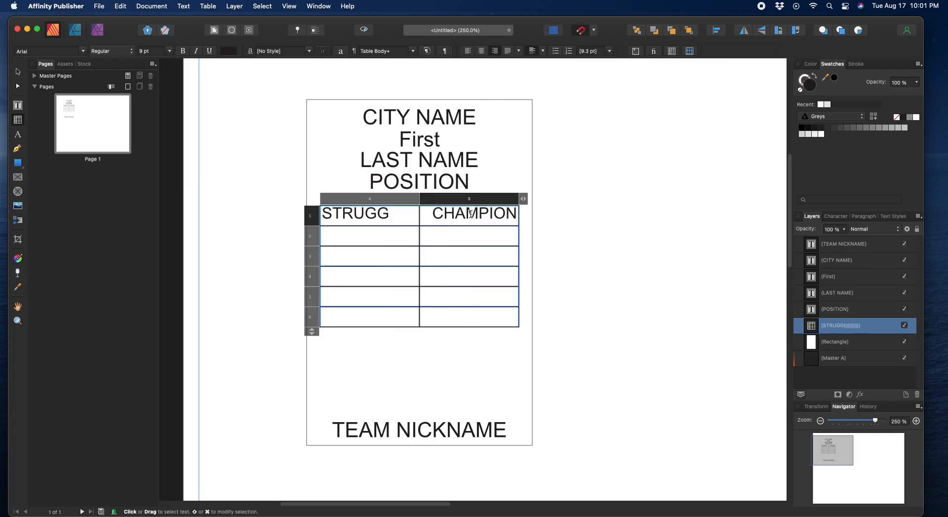
key("Escape")
left_click(17, 72)
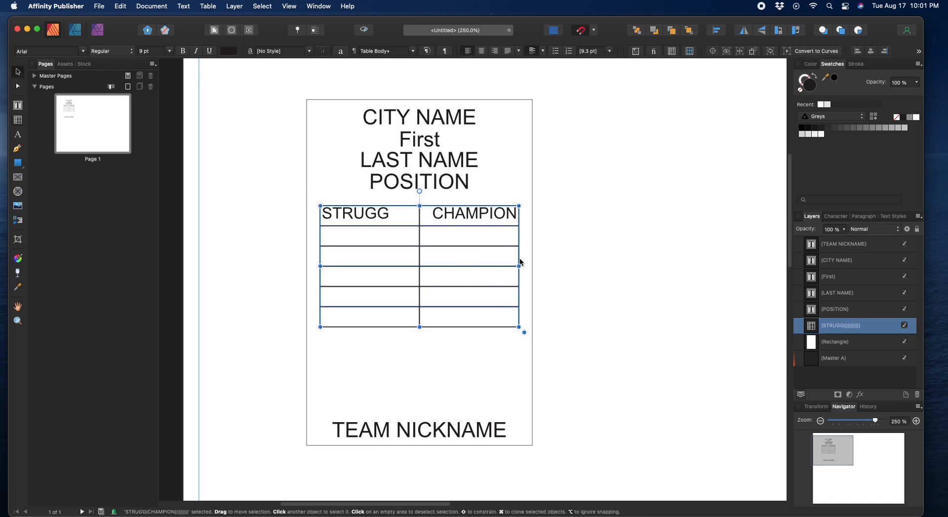
Step: Draw a new table below the first, centre it and widen it to match the upper table
left_click(20, 122)
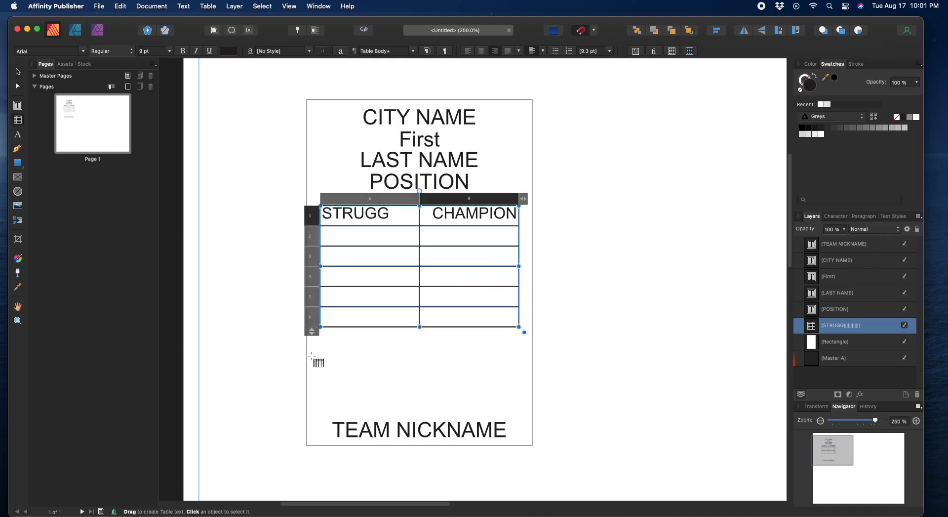
left_click_drag(311, 356, 492, 398)
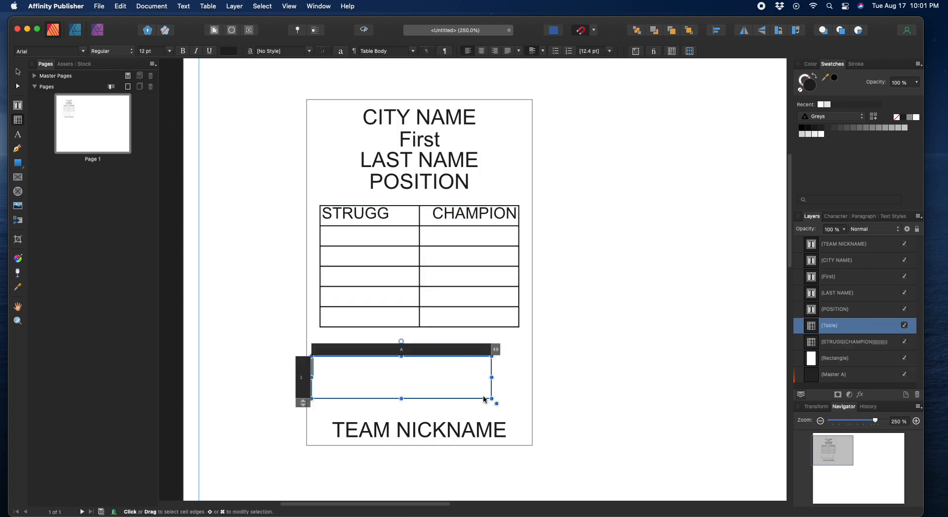
left_click(18, 71)
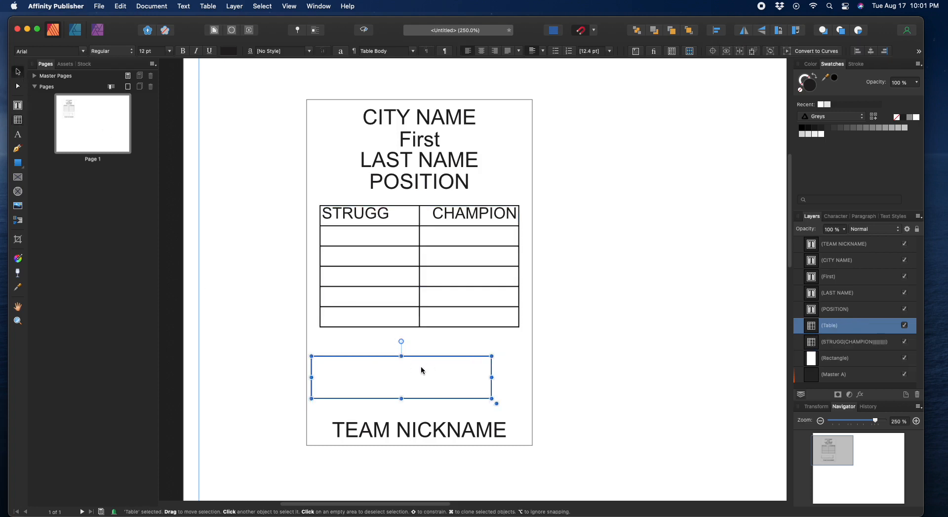
left_click(409, 354)
left_click(405, 375)
left_click_drag(416, 397, 427, 386)
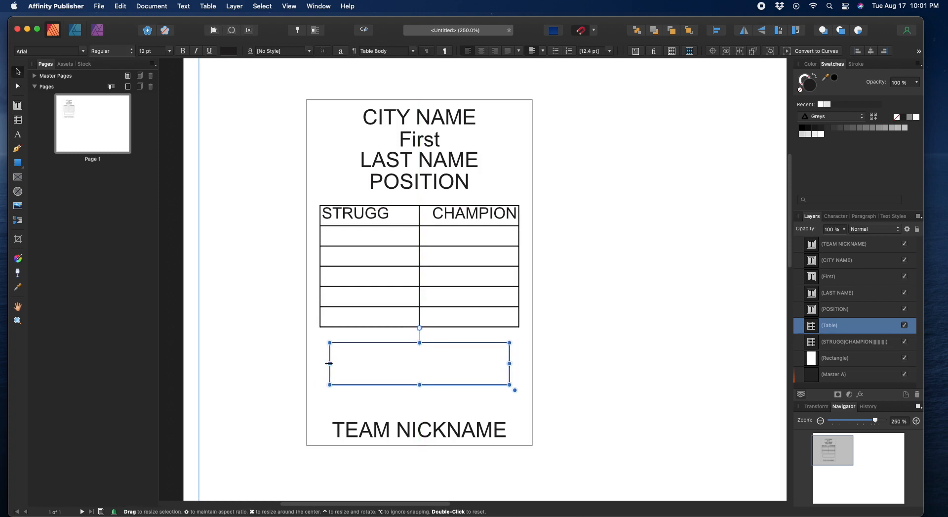
left_click_drag(329, 363, 320, 363)
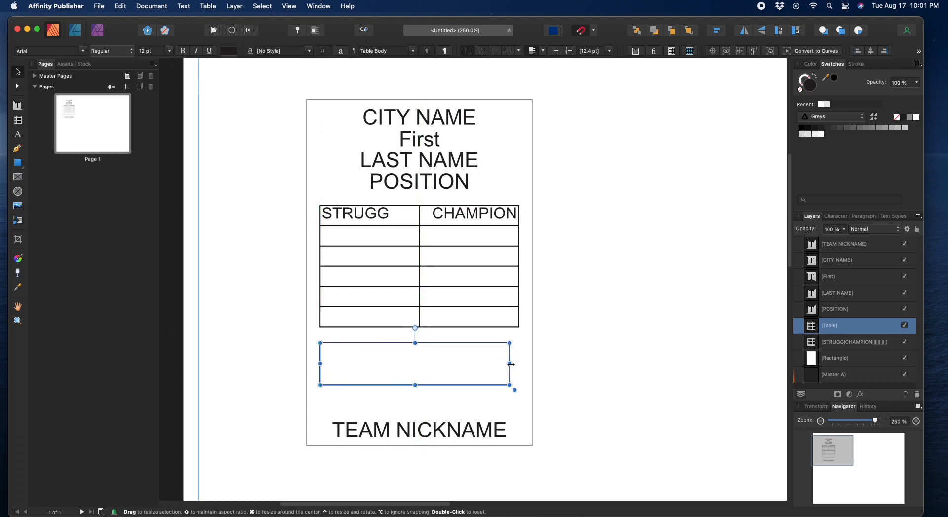
left_click_drag(511, 364, 519, 363)
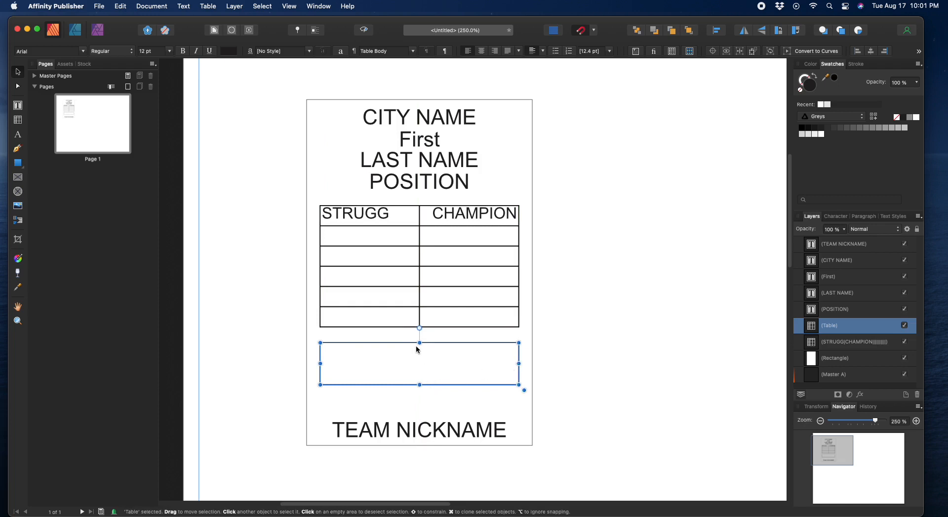
Step: Expand it to three columns and two rows, shorten it to 0.312 in, and set 8 pt text
double_click(432, 369)
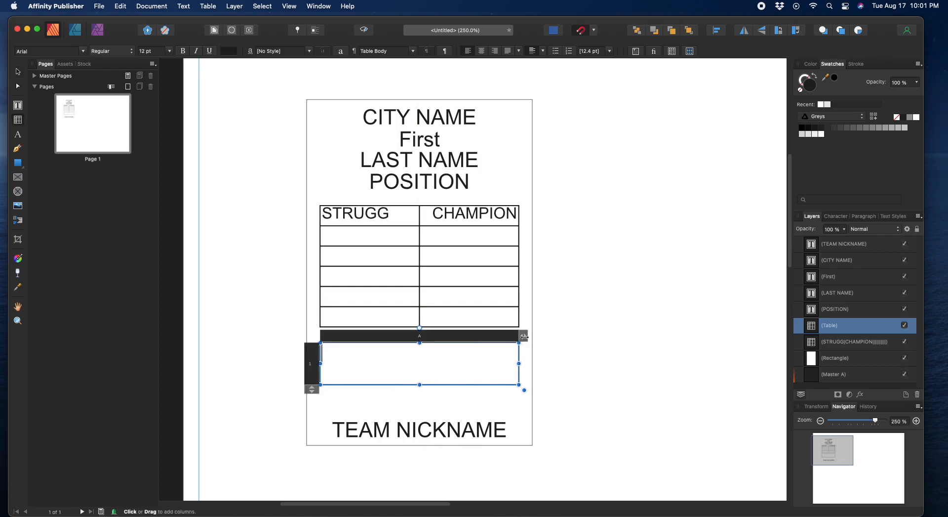
left_click_drag(524, 336, 561, 342)
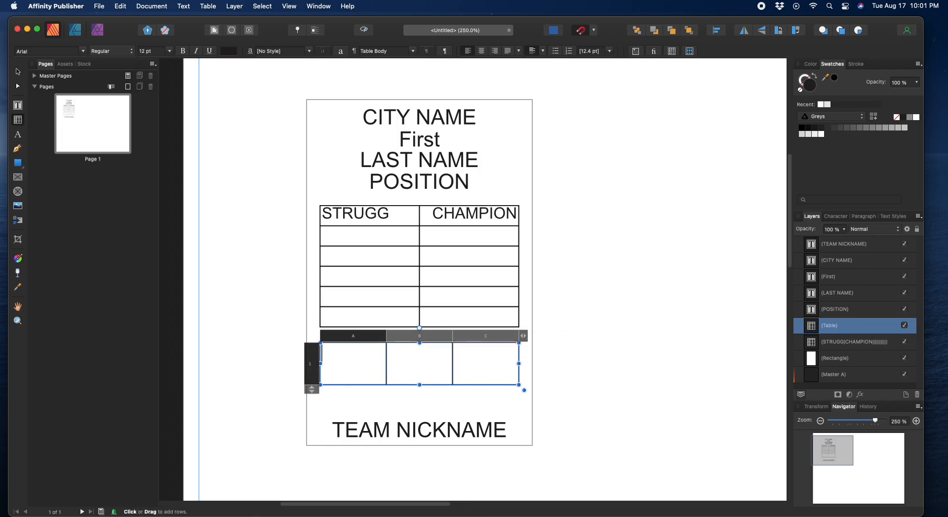
left_click_drag(312, 388, 347, 401)
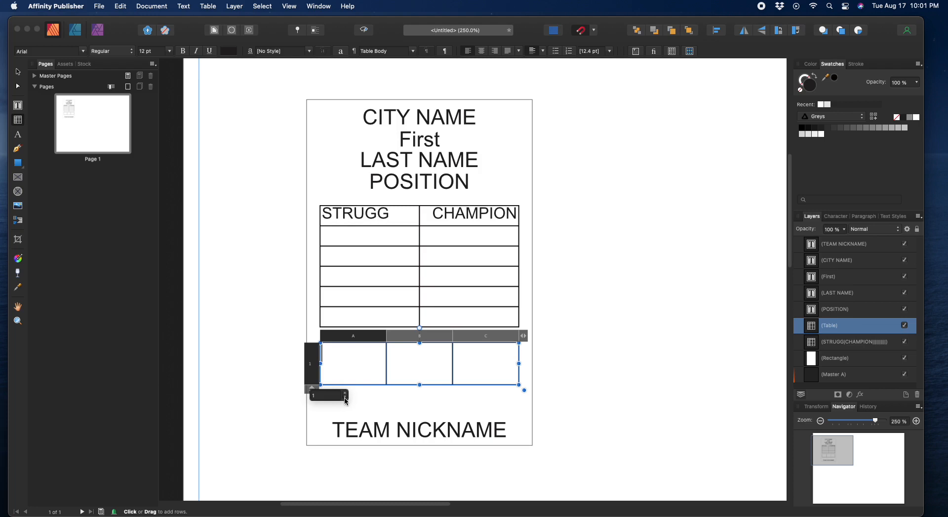
left_click(345, 394)
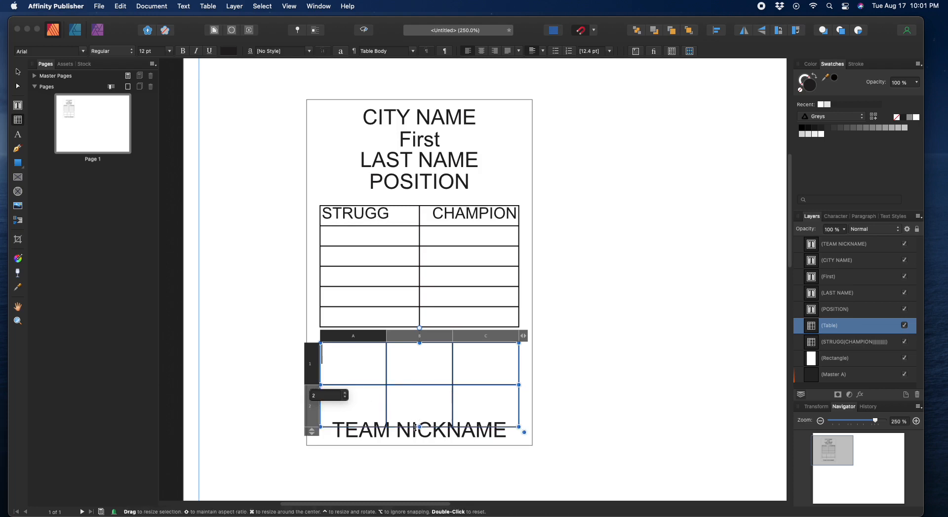
left_click_drag(415, 427, 418, 376)
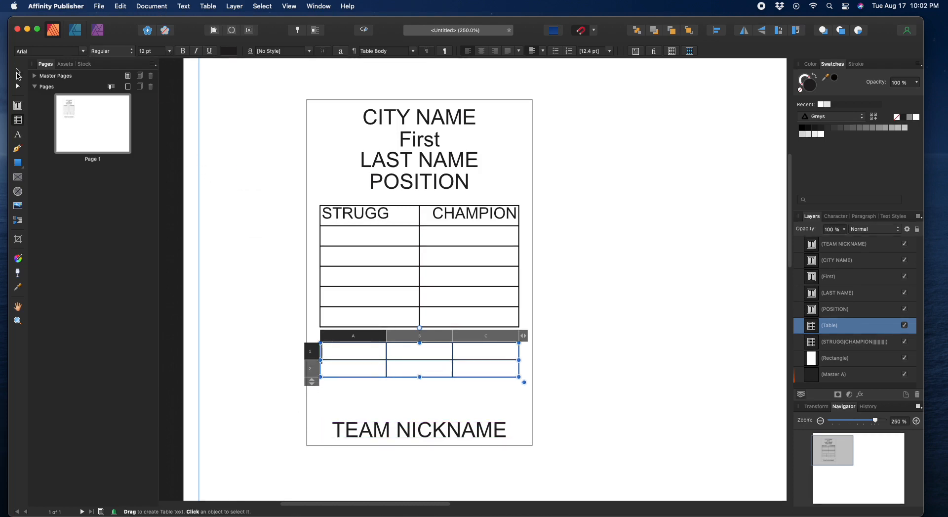
left_click(18, 73)
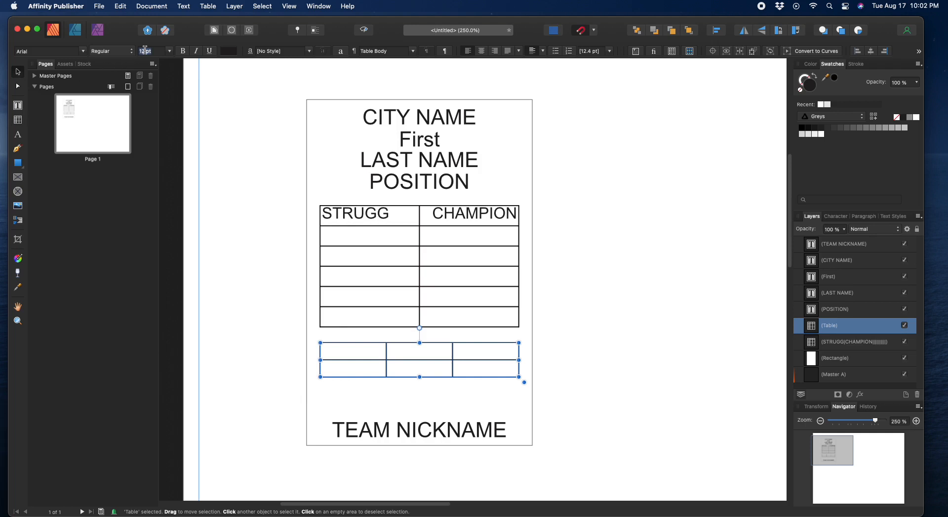
type("8")
key("Return")
Step: Type the headers fielding, experienc and speed across the lower table's top row
double_click(346, 351)
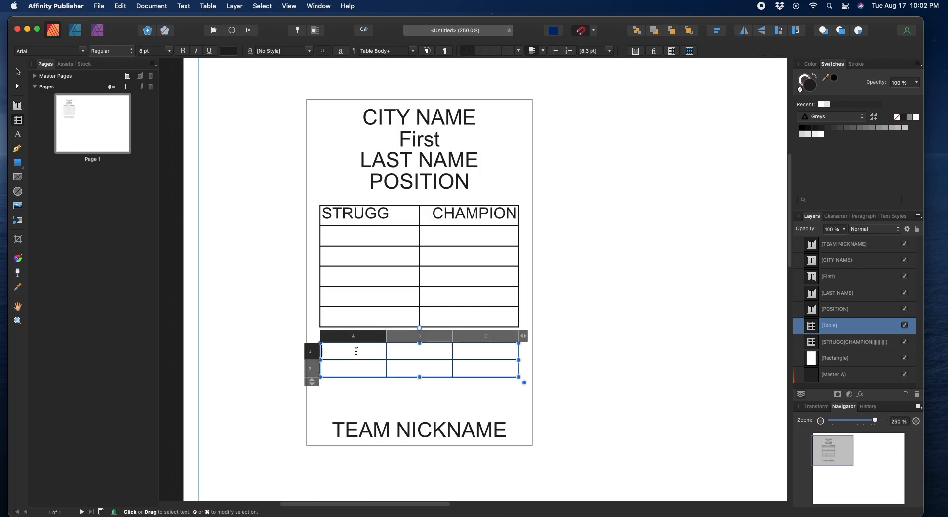
type("fielding")
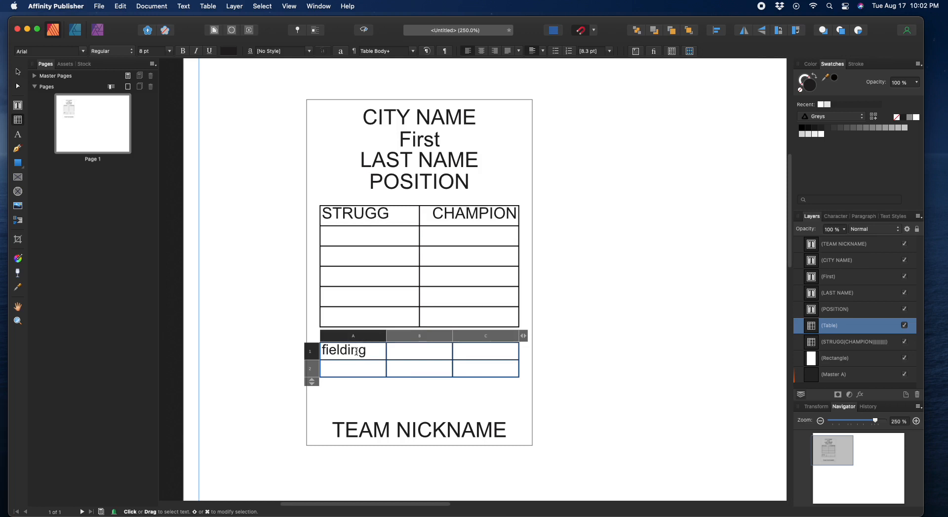
key("Tab")
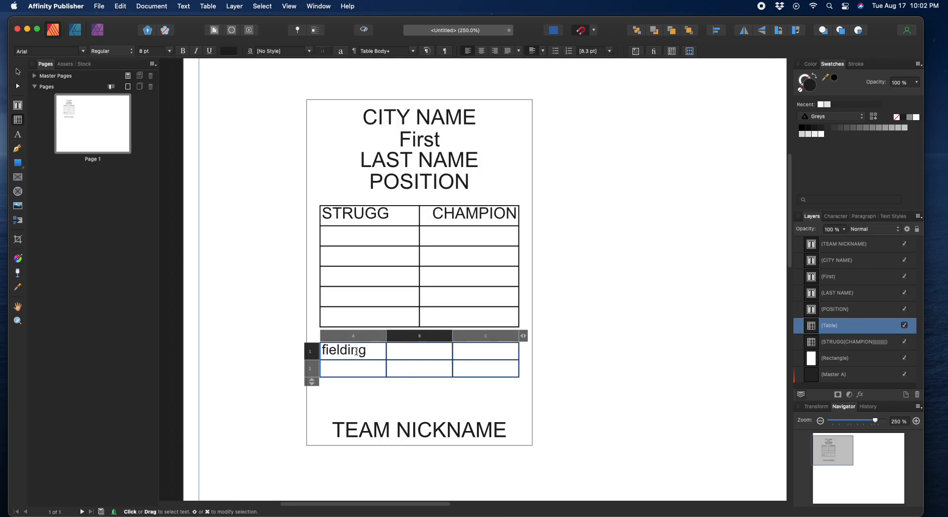
type("experience")
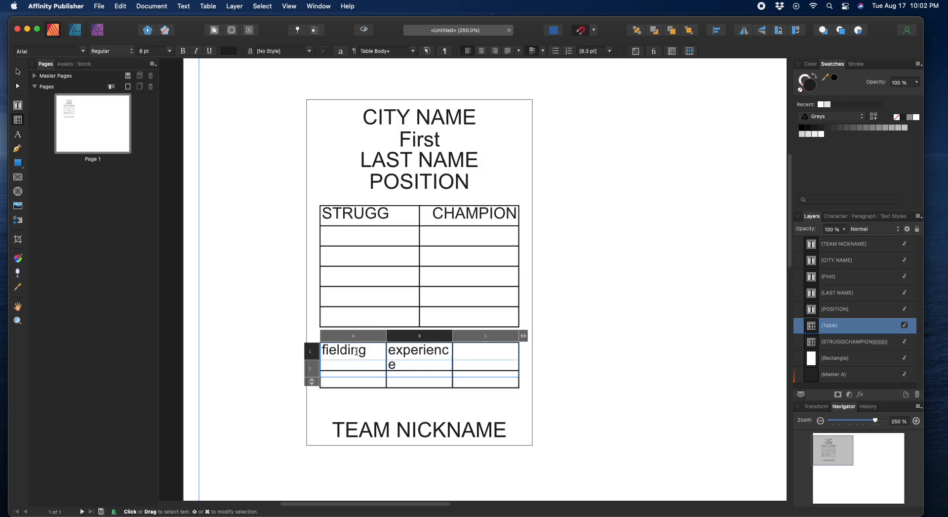
key("BackSpace")
key("Tab")
type("speed")
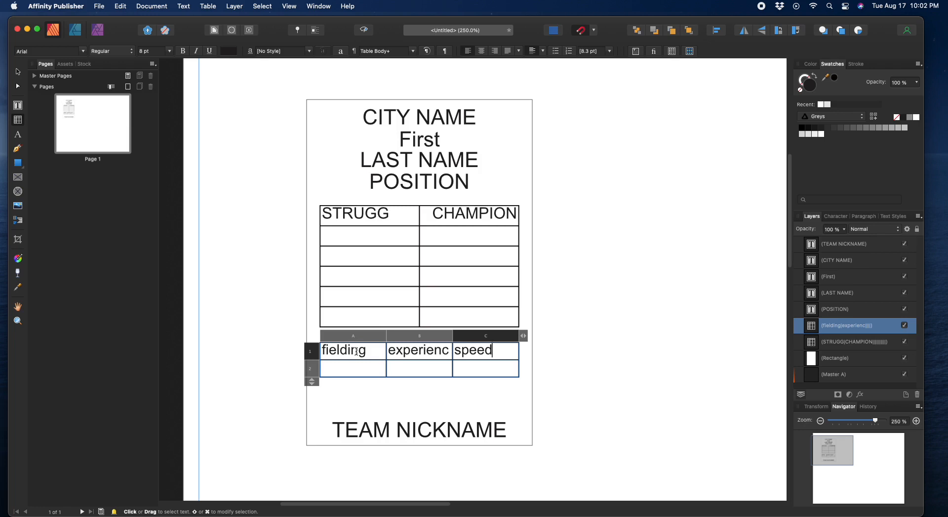
key("Escape")
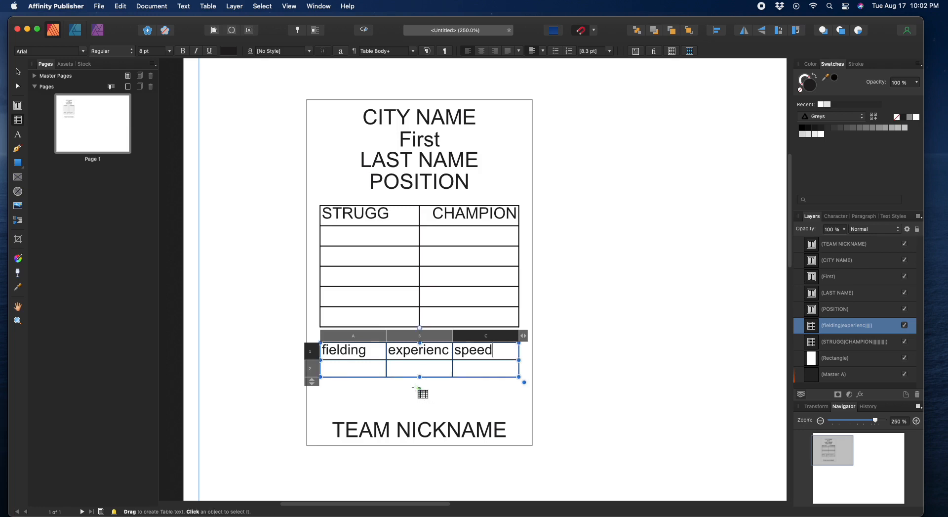
Step: Replace the headers with uppercase FIELD, EXP and SPD
left_click(342, 349)
double_click(341, 350)
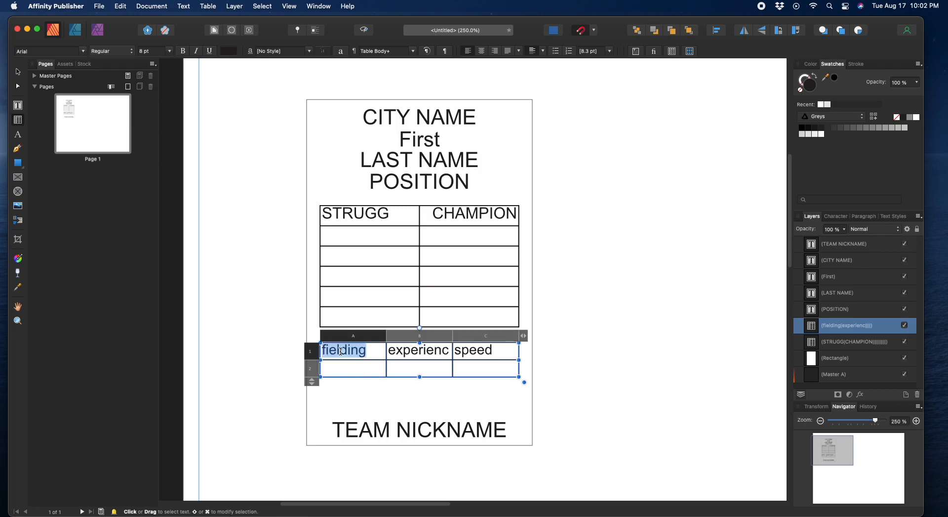
type("FIELDING")
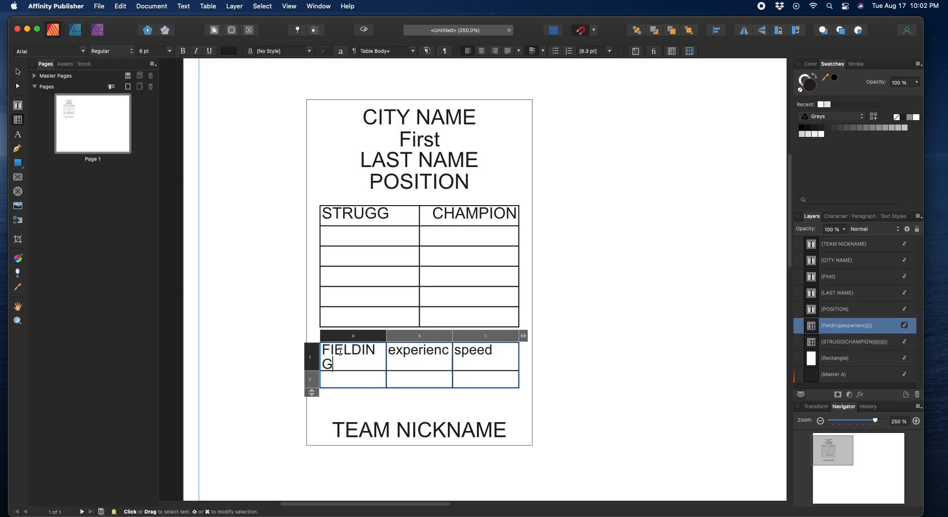
key("BackSpace")
key("BackSpace")
key("BackSpace")
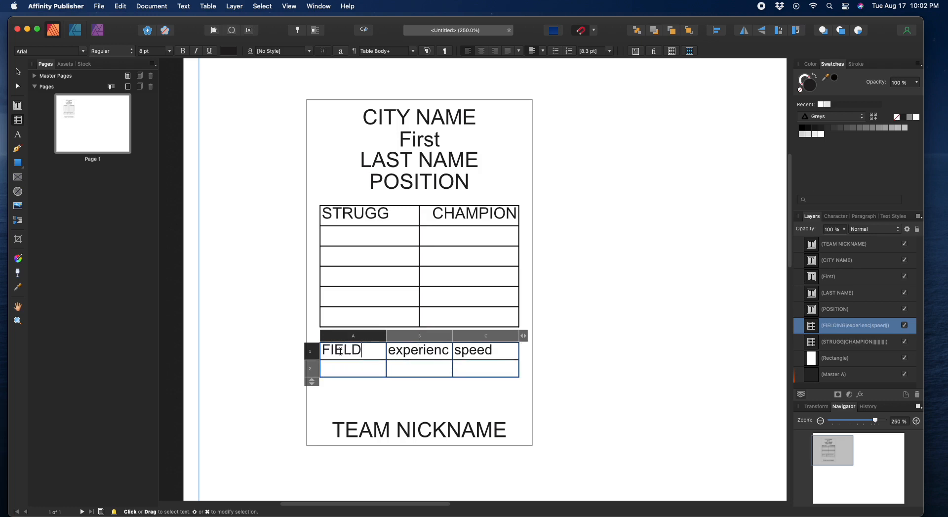
key("Tab")
type("EXP")
key("Tab")
type("SPD")
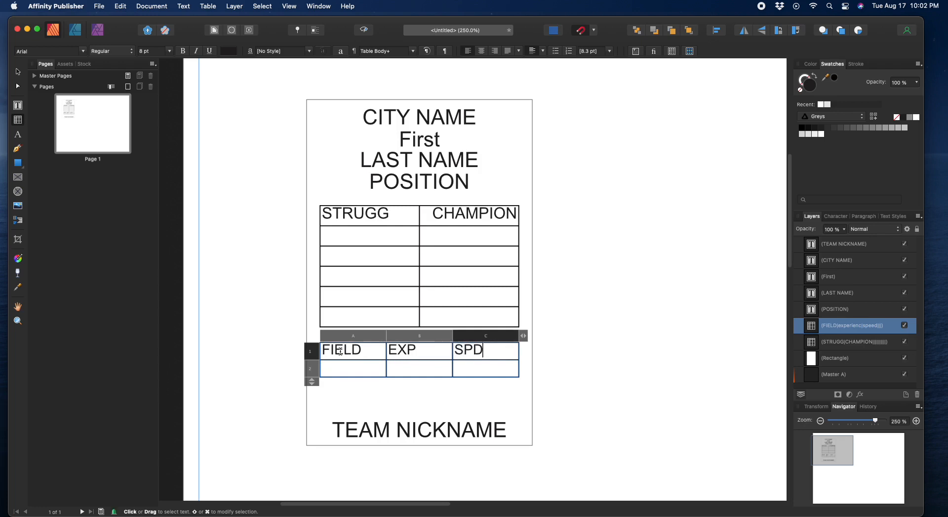
key("Escape")
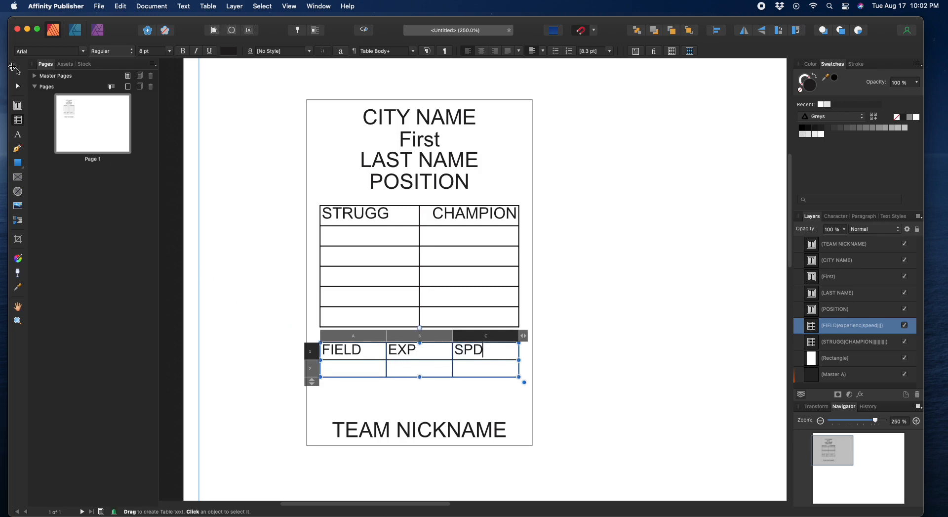
left_click(368, 338)
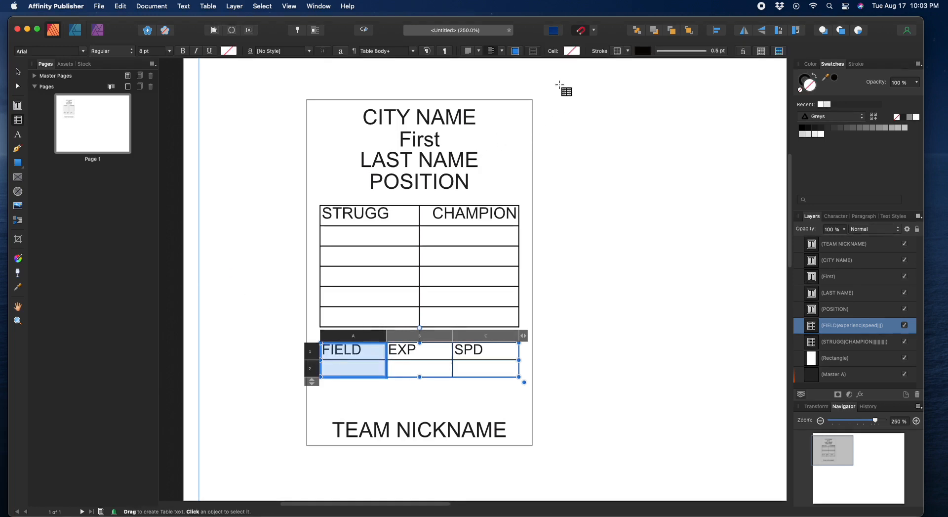
Step: Centre the EXP column and right-align the SPD column of the lower table
left_click(400, 337)
left_click(493, 54)
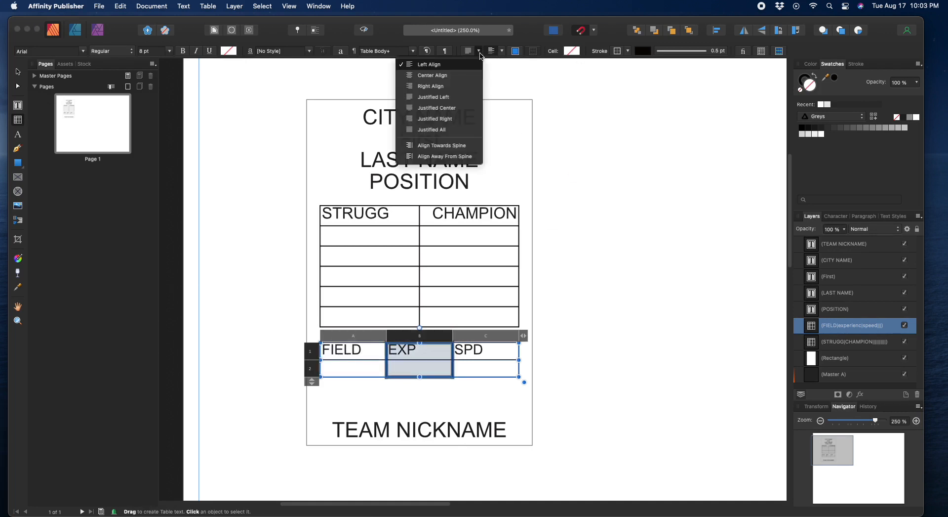
left_click(434, 78)
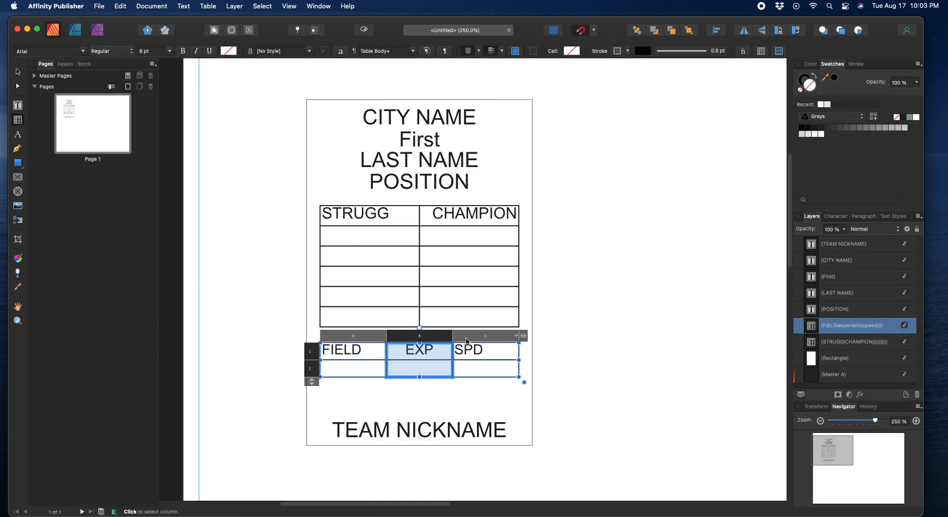
left_click(465, 337)
left_click(478, 54)
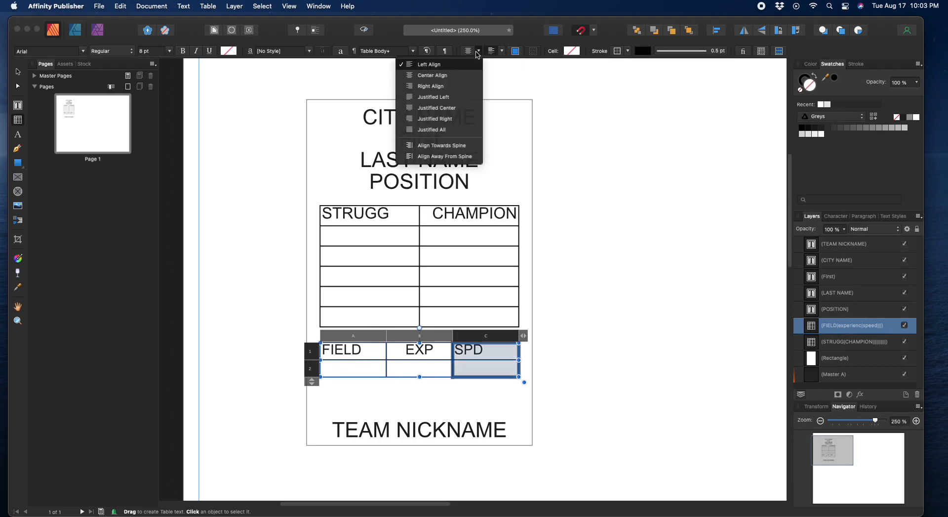
left_click(447, 87)
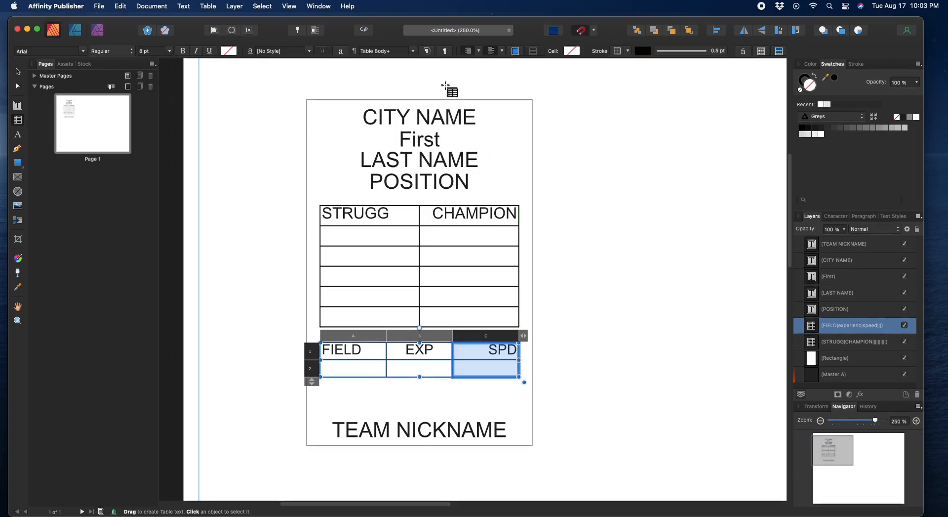
left_click(19, 73)
Step: Move the FIELD/EXP/SPD table down above TEAM NICKNAME and lower the STRUGG/CHAMPION table slightly
left_click_drag(450, 350, 446, 383)
left_click(443, 290)
left_click_drag(449, 273, 448, 310)
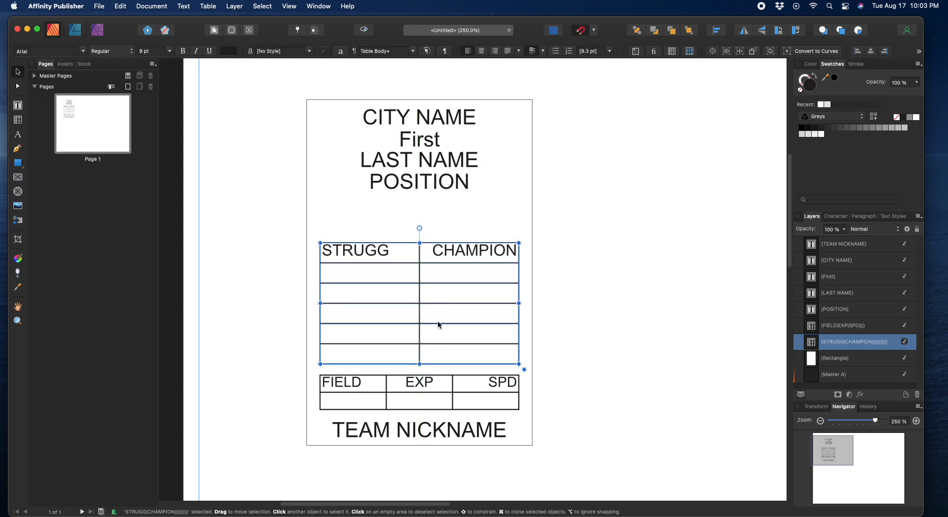
left_click(381, 383)
right_click(380, 384)
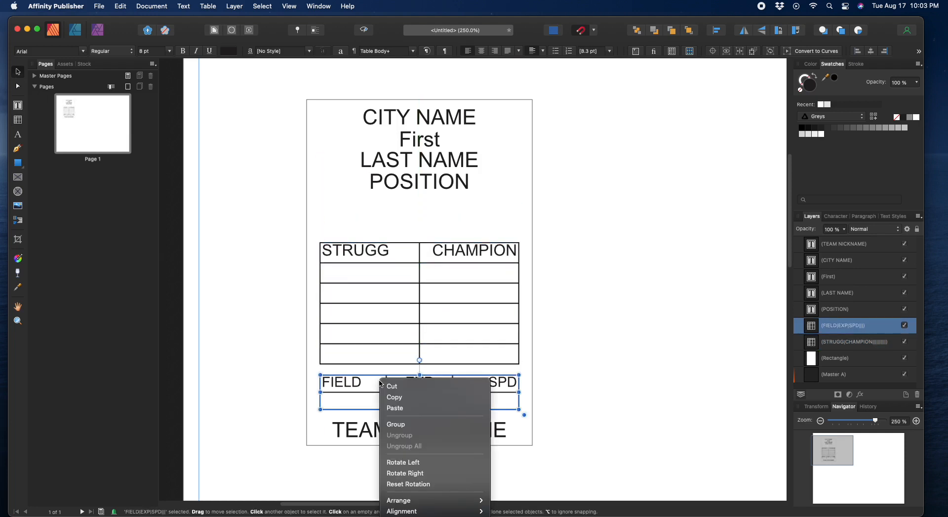
left_click(61, 193)
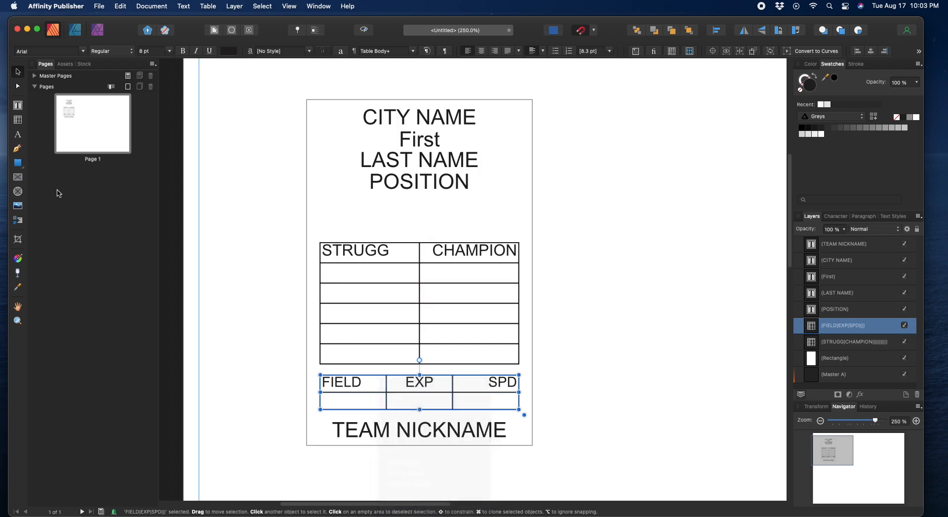
left_click(18, 120)
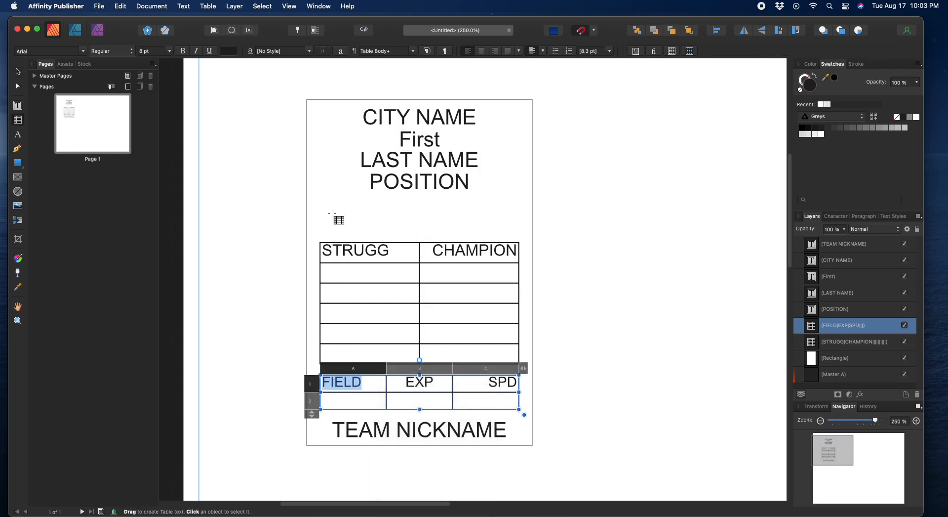
Step: Draw a one-row, four-column table under POSITION and nudge it into place
left_click_drag(324, 216, 518, 228)
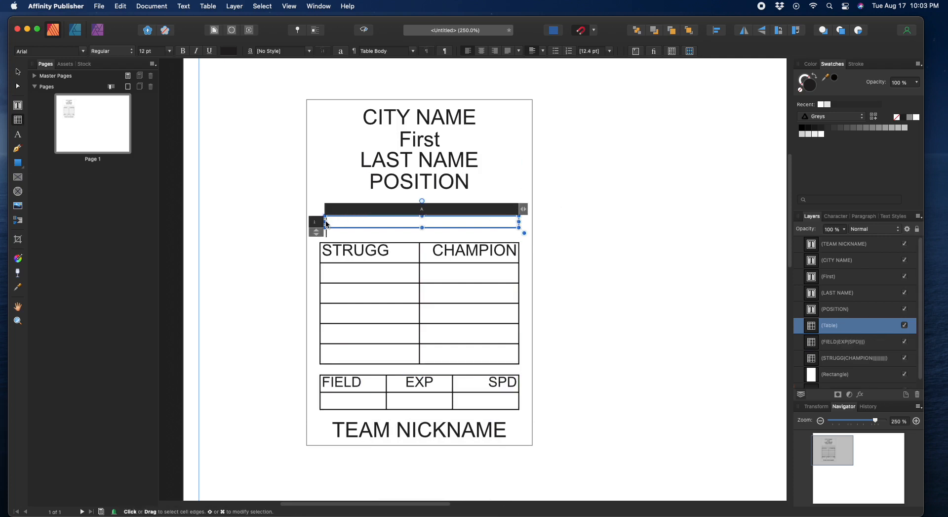
left_click_drag(324, 221, 320, 221)
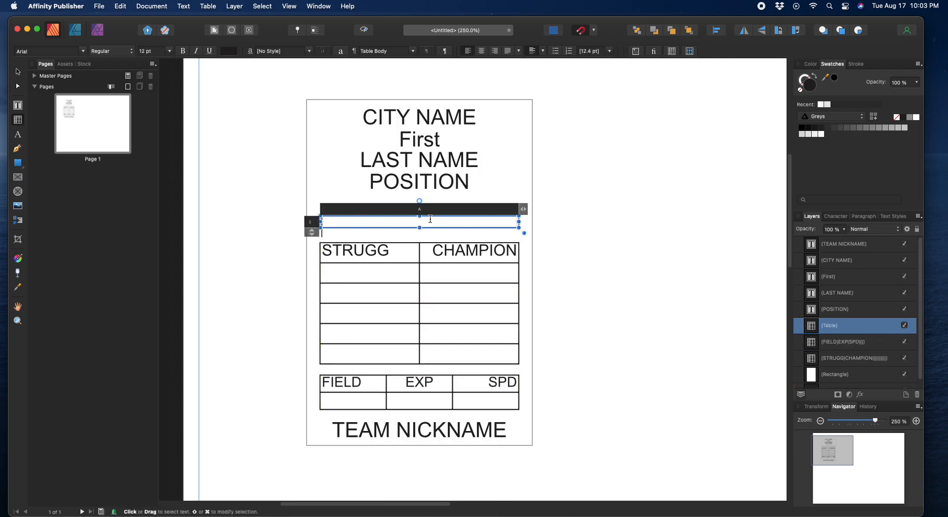
left_click_drag(525, 210, 568, 218)
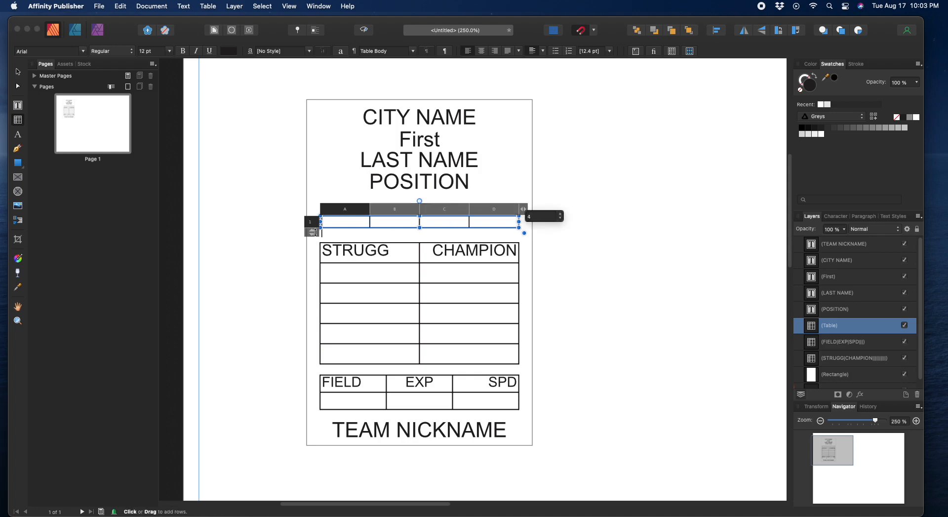
left_click(18, 73)
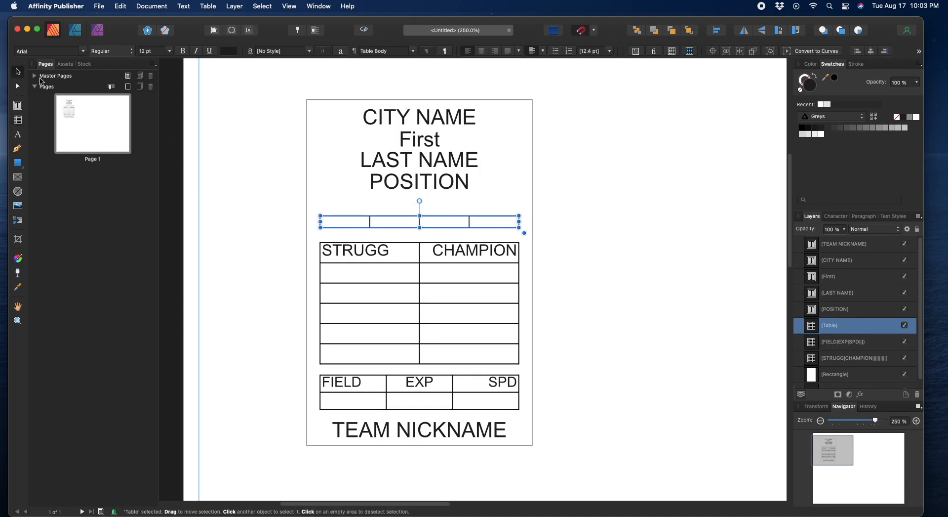
mouse_move(425, 227)
left_mouse_down()
mouse_move(426, 206)
mouse_move(426, 218)
left_mouse_up()
left_click(427, 256)
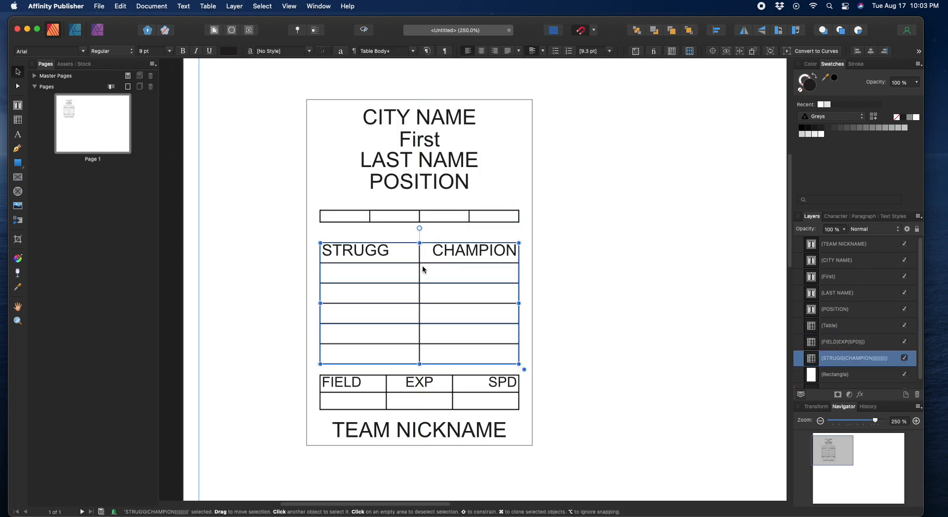
Step: Snap the STRUGG/CHAMPION table up directly beneath the new four-column table
left_click_drag(421, 277, 420, 268)
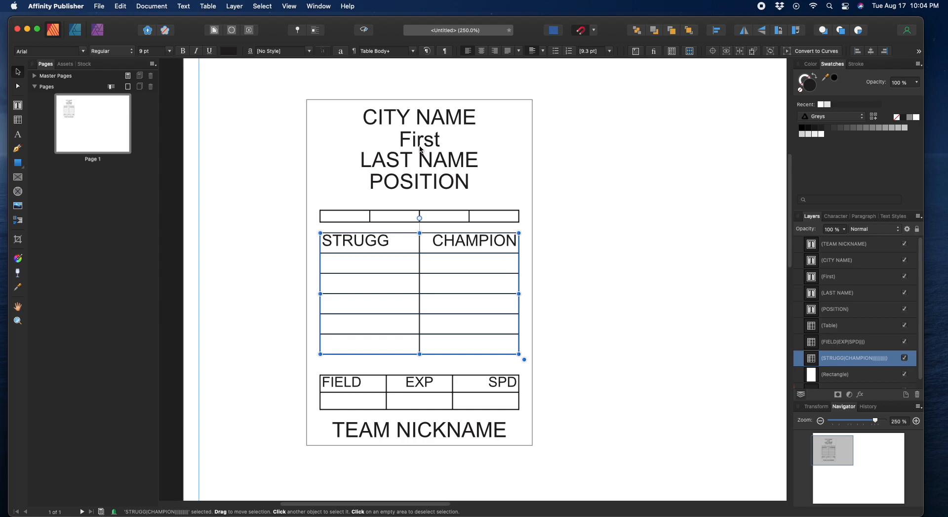
left_click(402, 120)
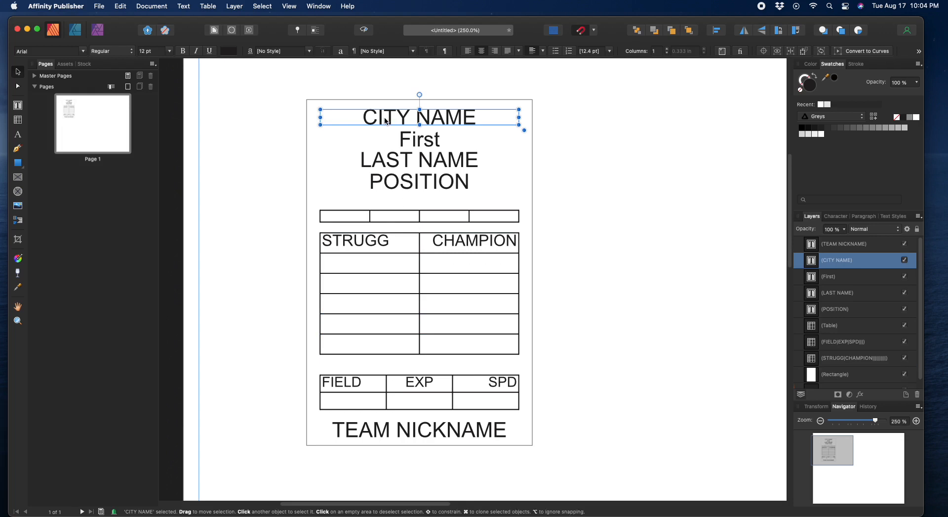
Step: Set CITY NAME in Open Sans ExtraBold and adjust its text frame height
left_click(37, 52)
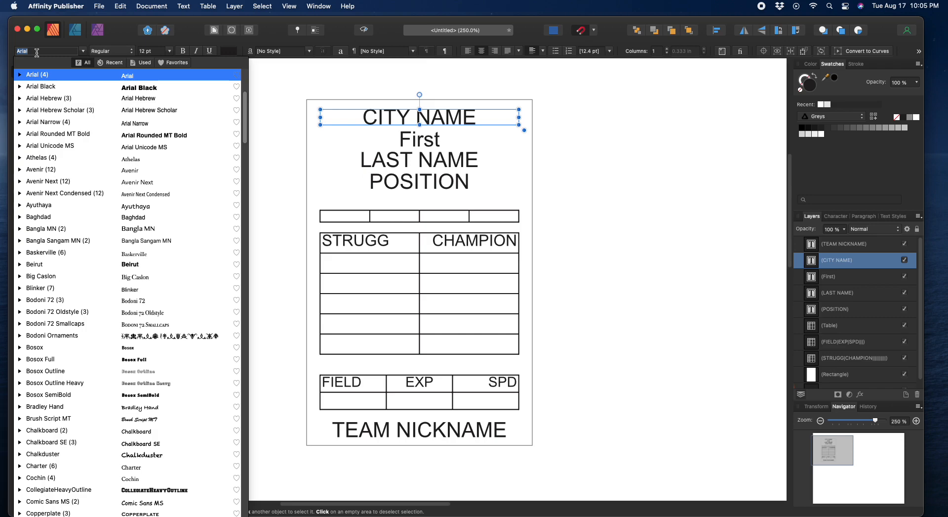
type("Open Sans")
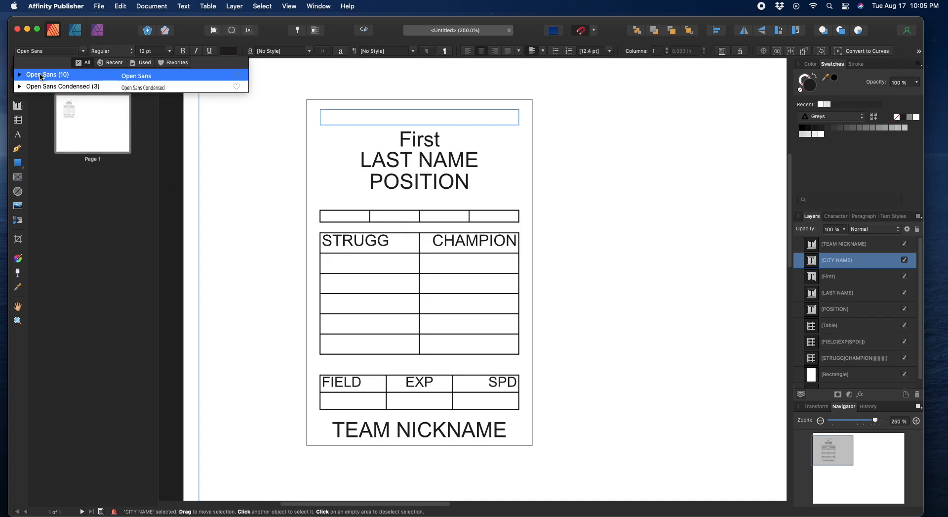
left_click(40, 74)
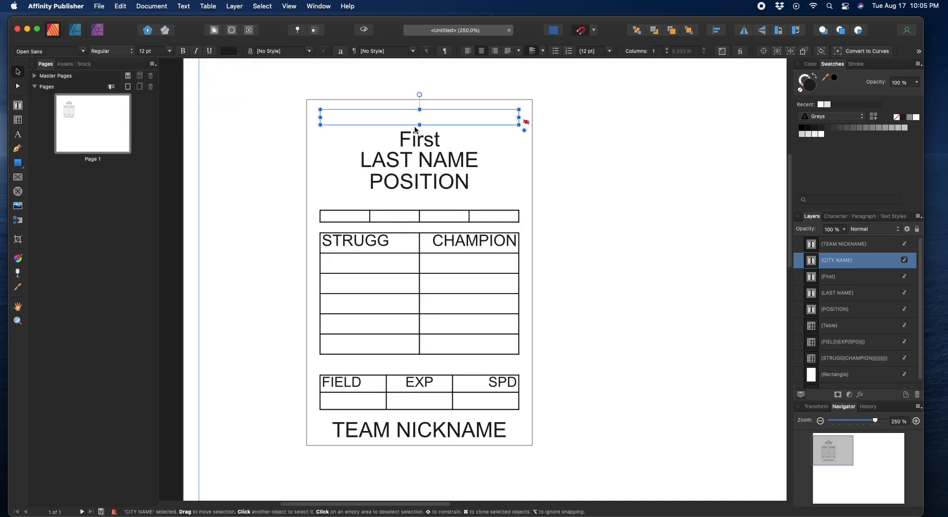
left_click_drag(419, 125, 420, 126)
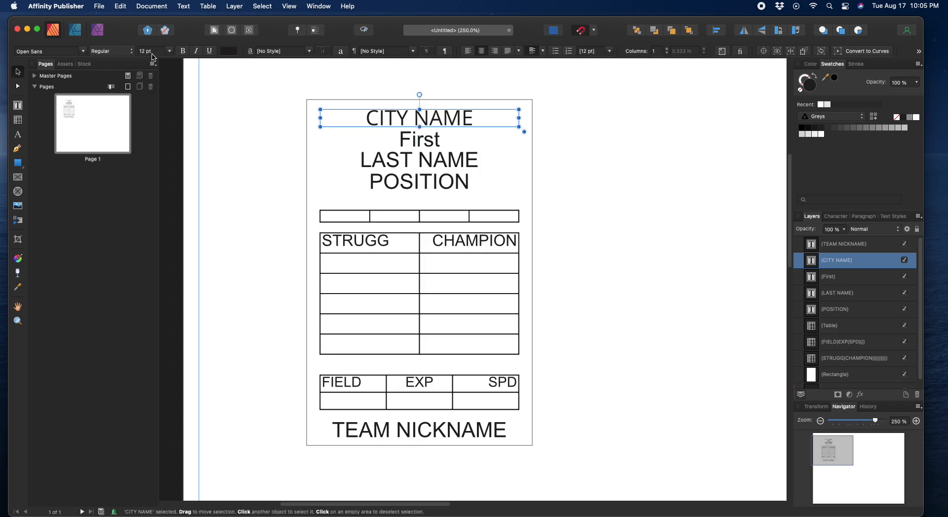
left_click(131, 54)
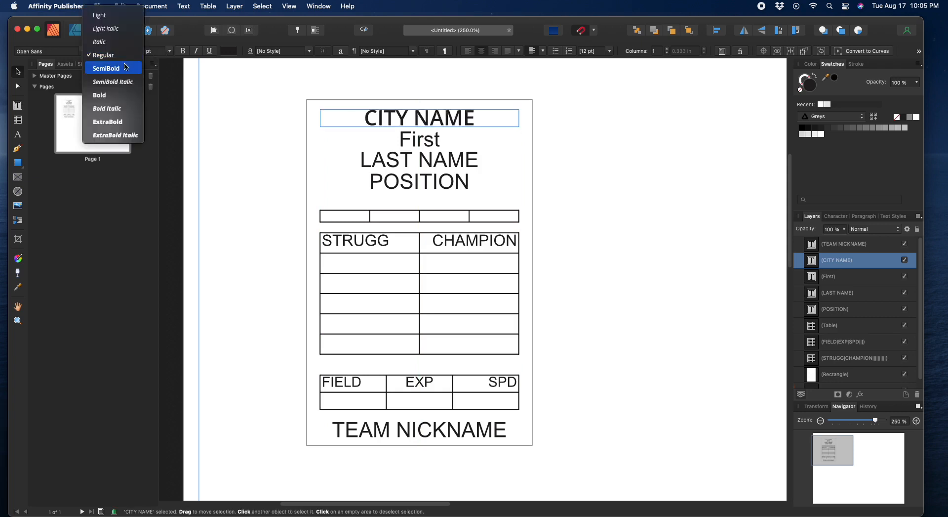
left_click(110, 121)
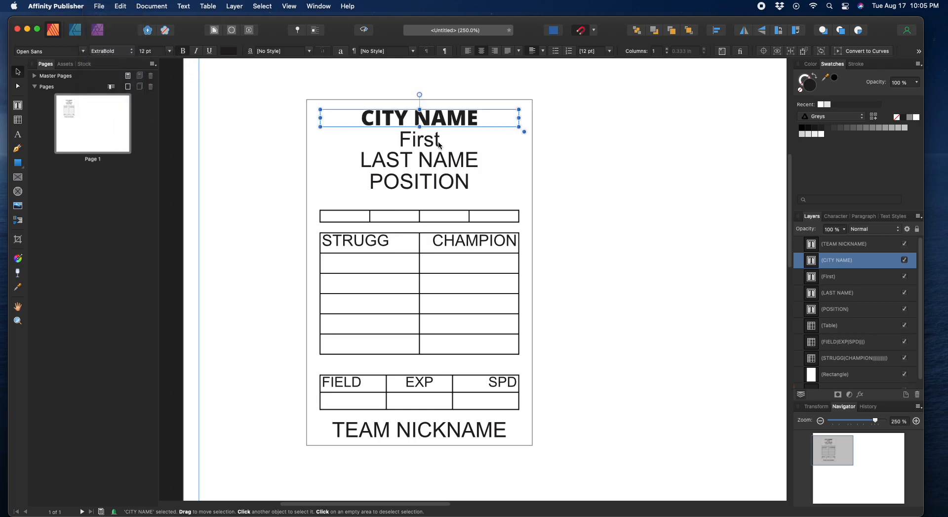
double_click(368, 121)
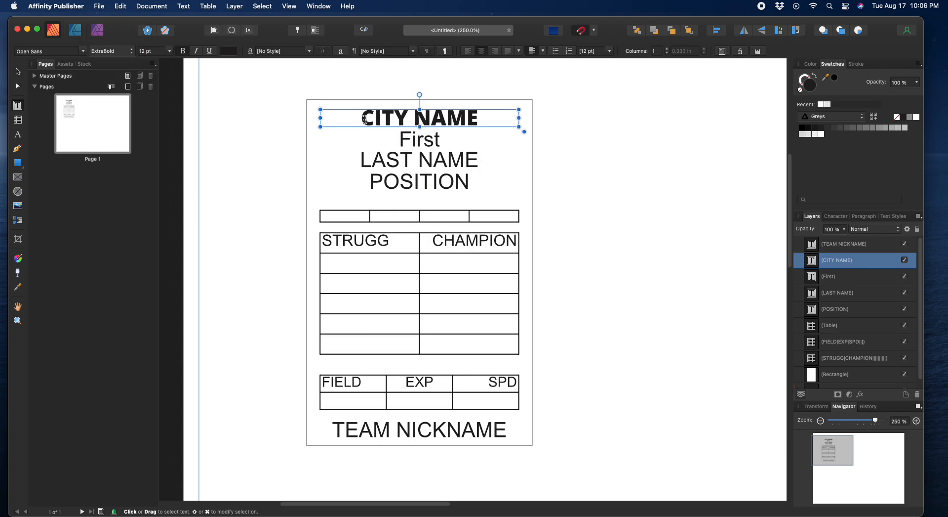
left_click_drag(362, 121, 480, 122)
type("S")
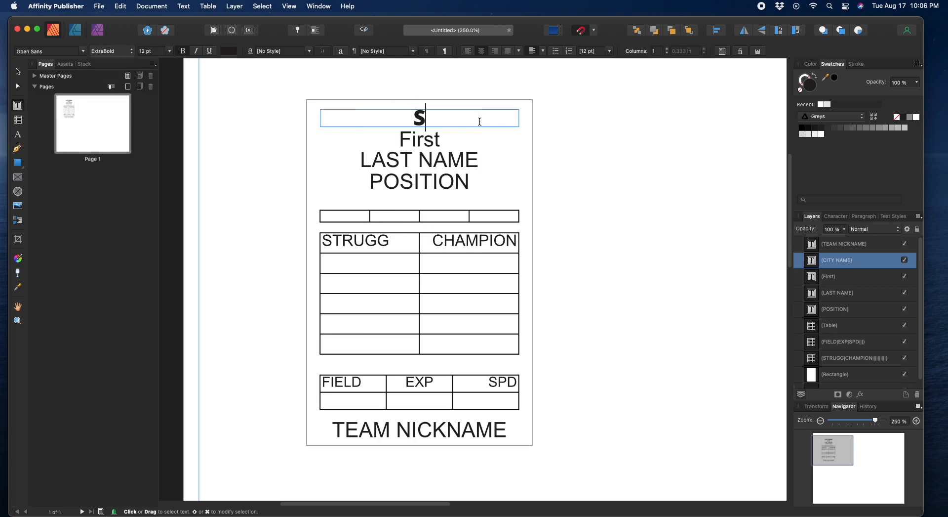
type("AN FRANCIS")
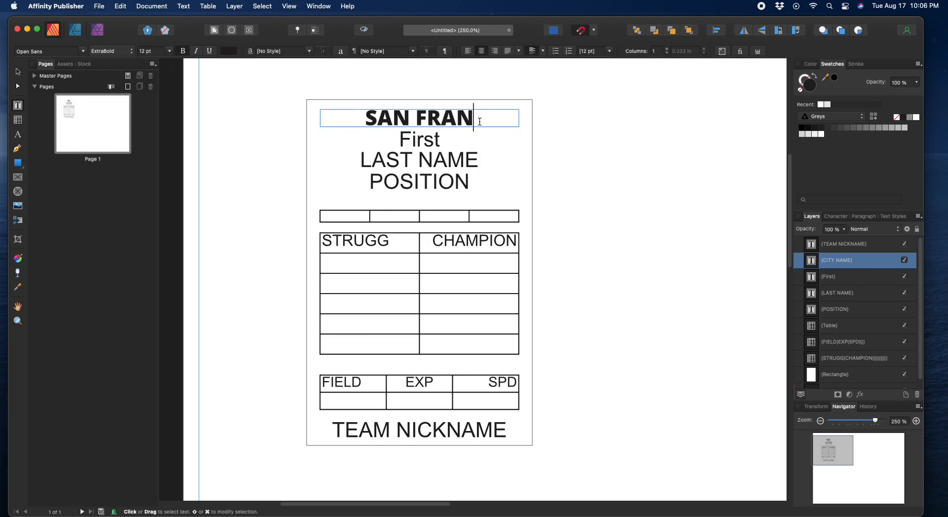
key("BackSpace")
key("BackSpace")
key("BackSpace")
type("CISCO")
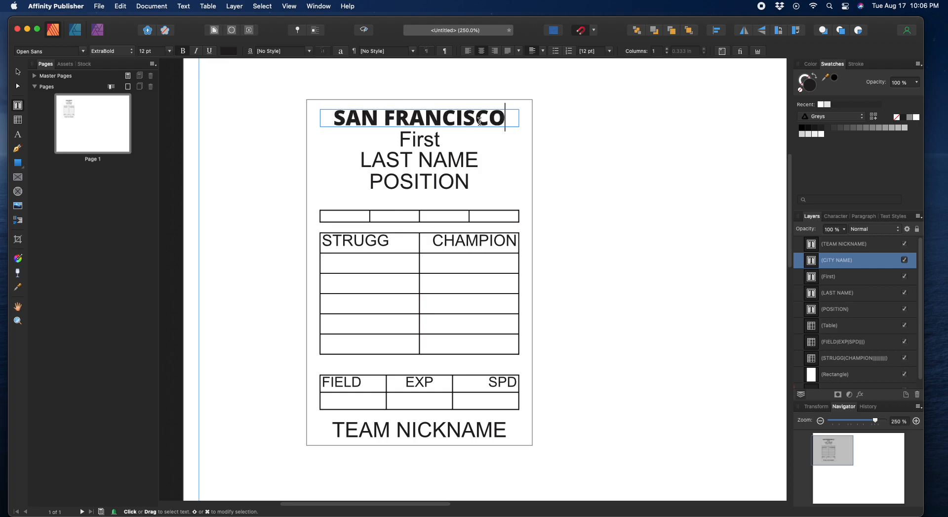
key("Escape")
left_click_drag(333, 119, 501, 123)
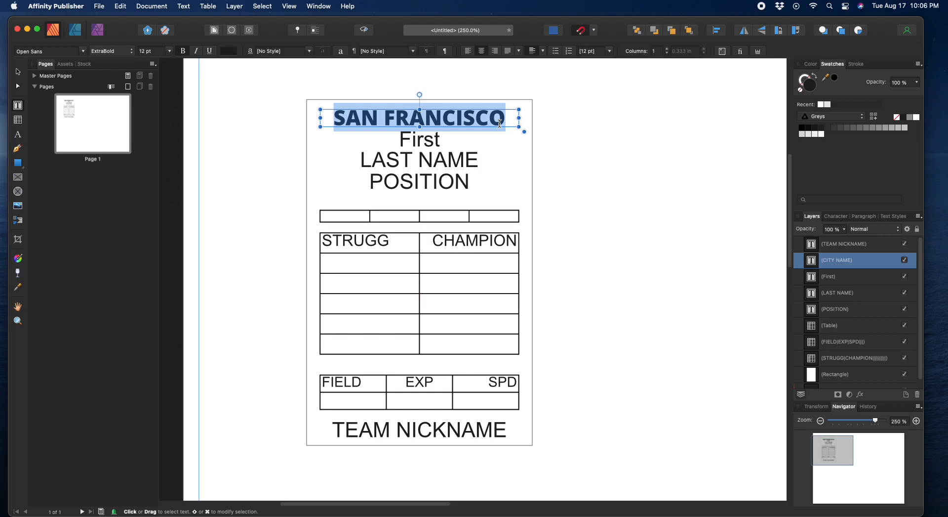
type("CITY NAME")
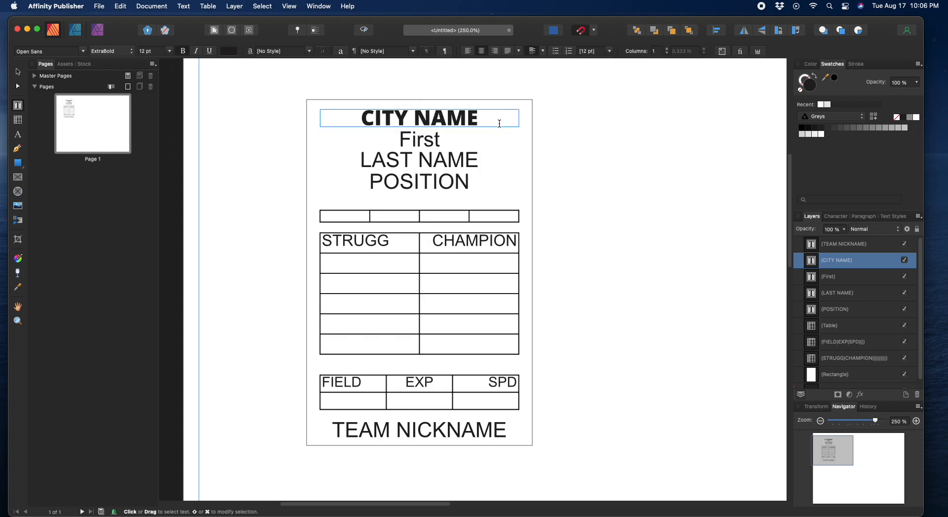
key("Escape")
left_click(19, 72)
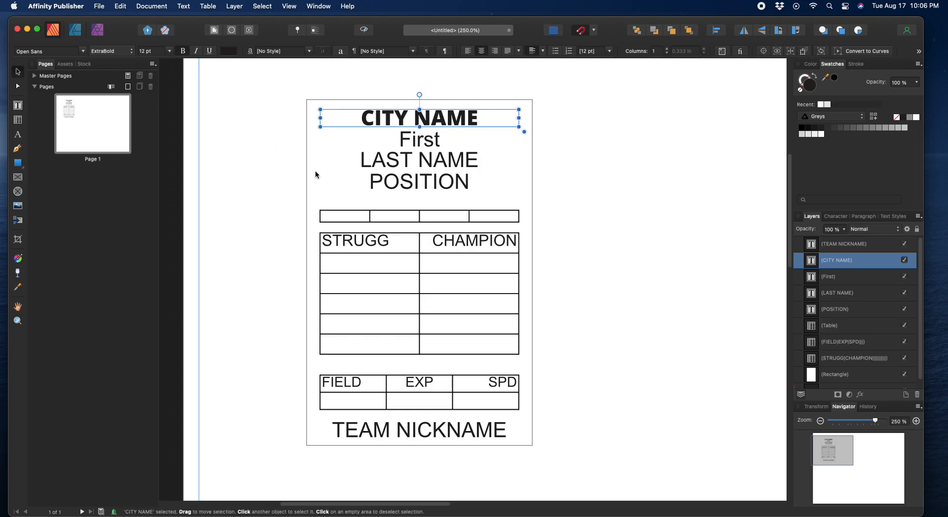
left_click(330, 176)
left_click(363, 124)
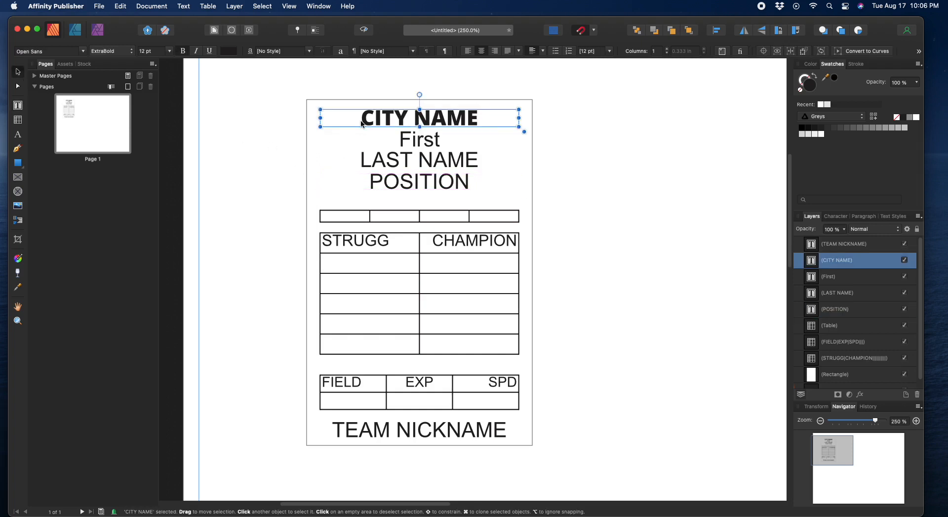
left_click(429, 432)
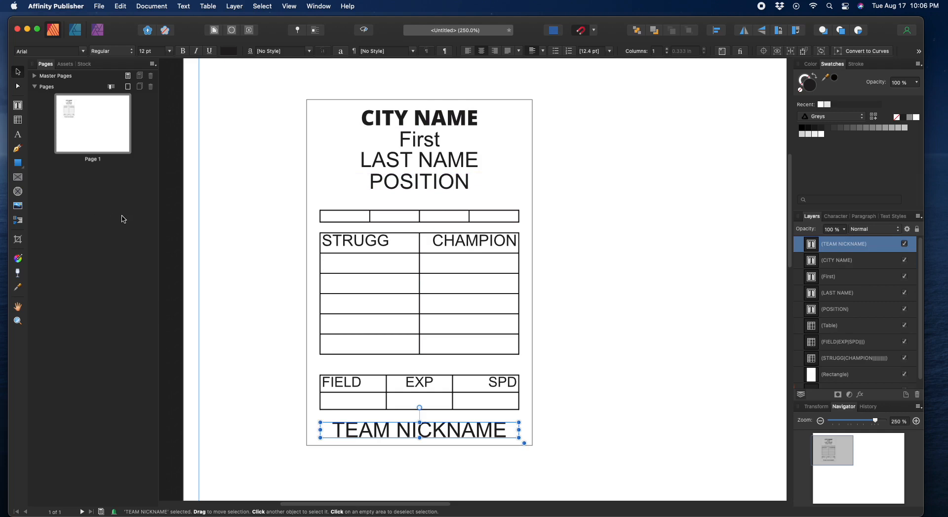
Step: Set the footer font to Open Sans ExtraBold and make its frame taller
left_click(84, 51)
left_click(57, 53)
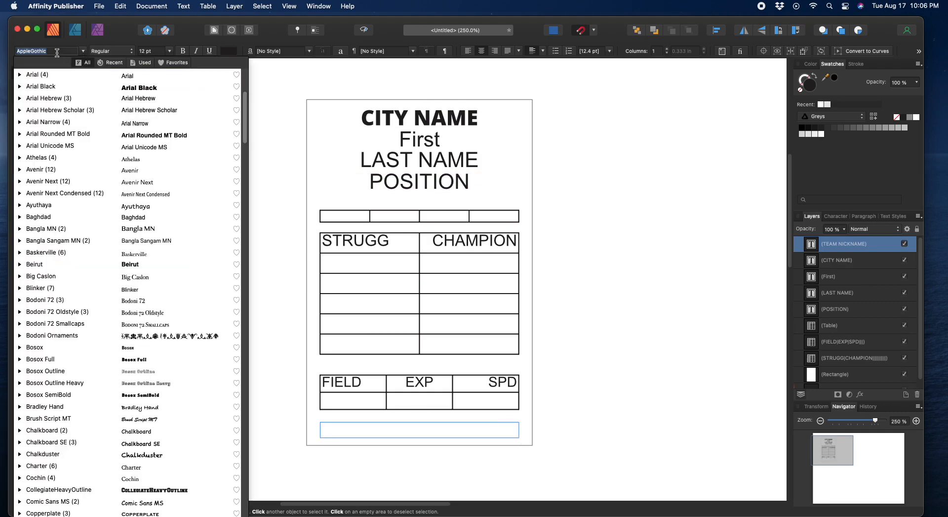
type("Open")
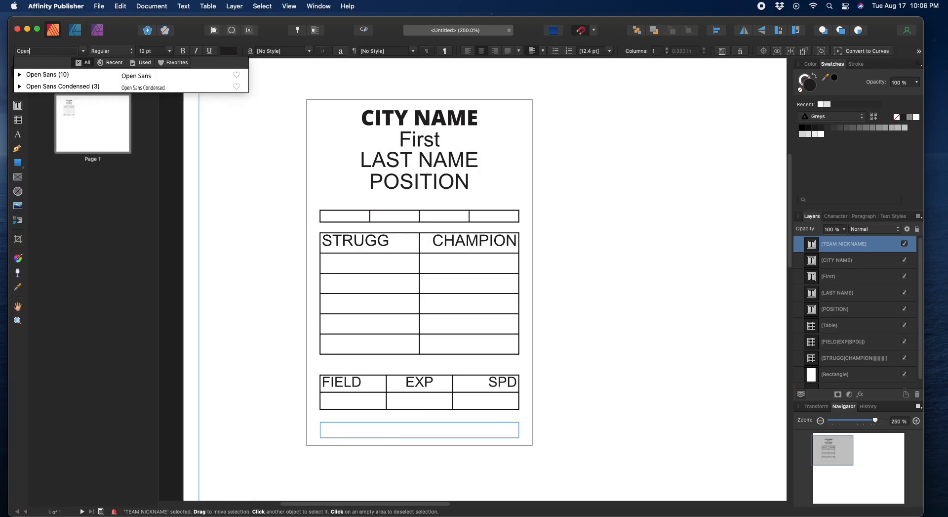
key("Down")
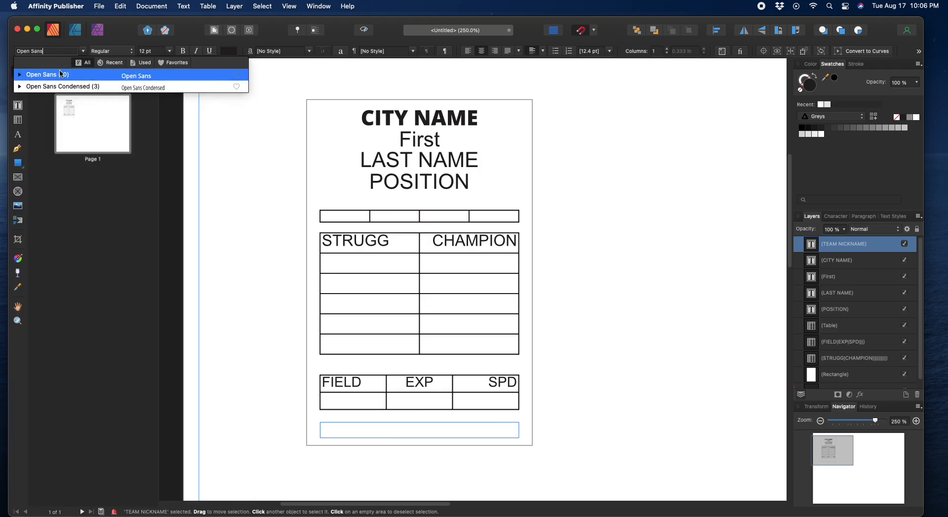
key("Return")
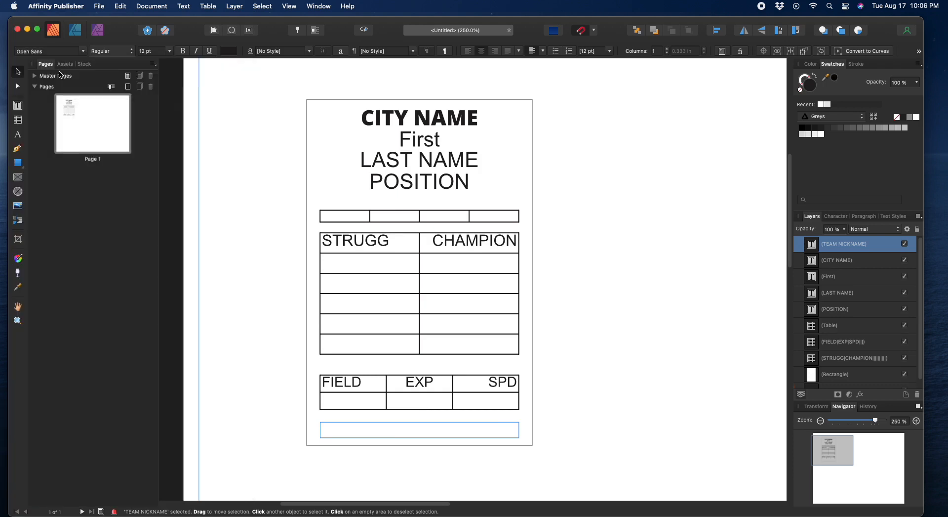
left_click(134, 53)
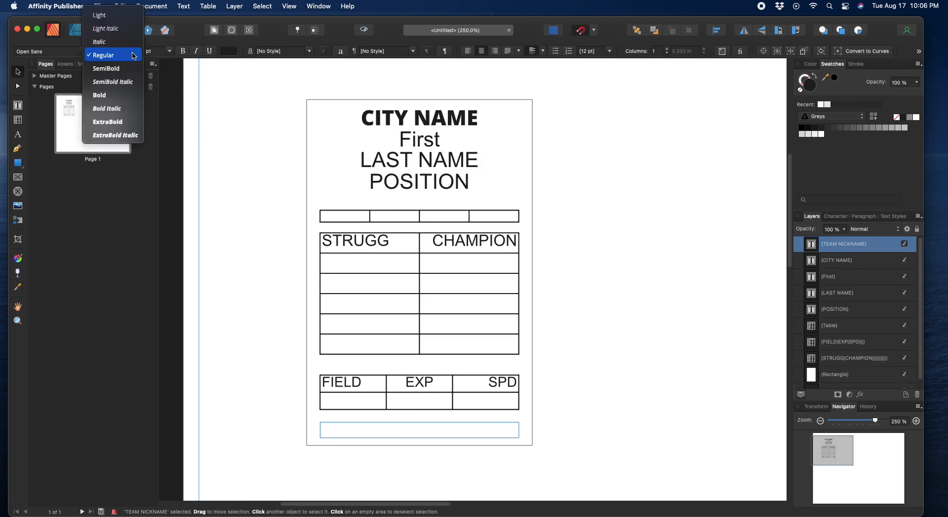
left_click(106, 122)
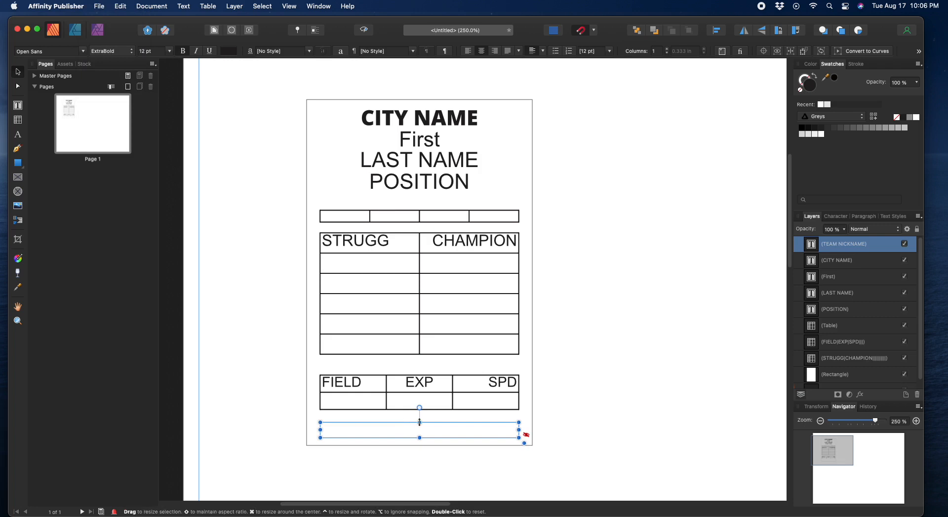
left_click_drag(420, 419, 420, 414)
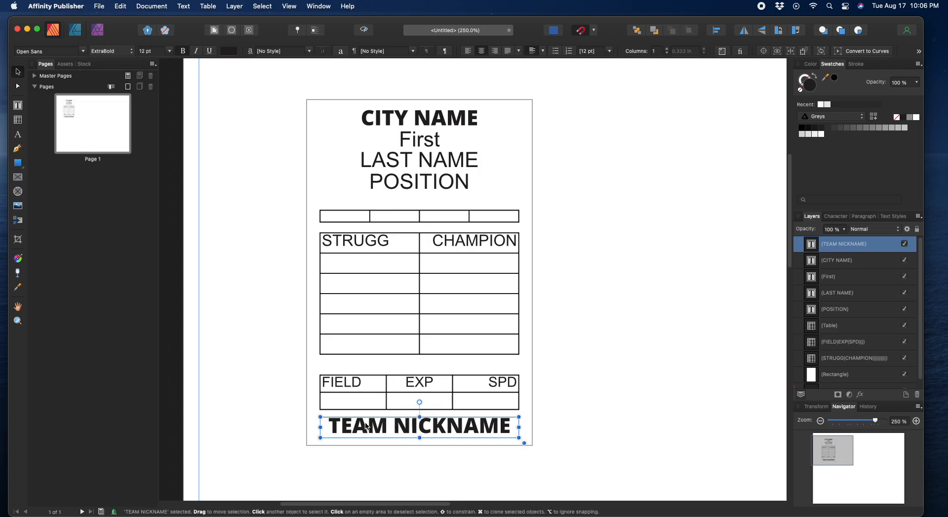
Step: Try the footer with DIAMONDBACKS, then retype it as TEAM NICKNAME
double_click(326, 425)
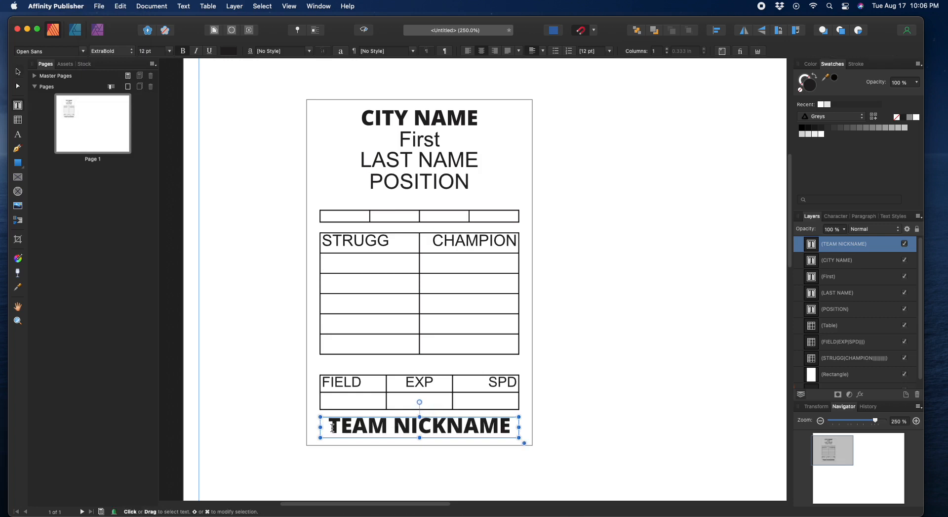
left_click_drag(329, 425, 512, 425)
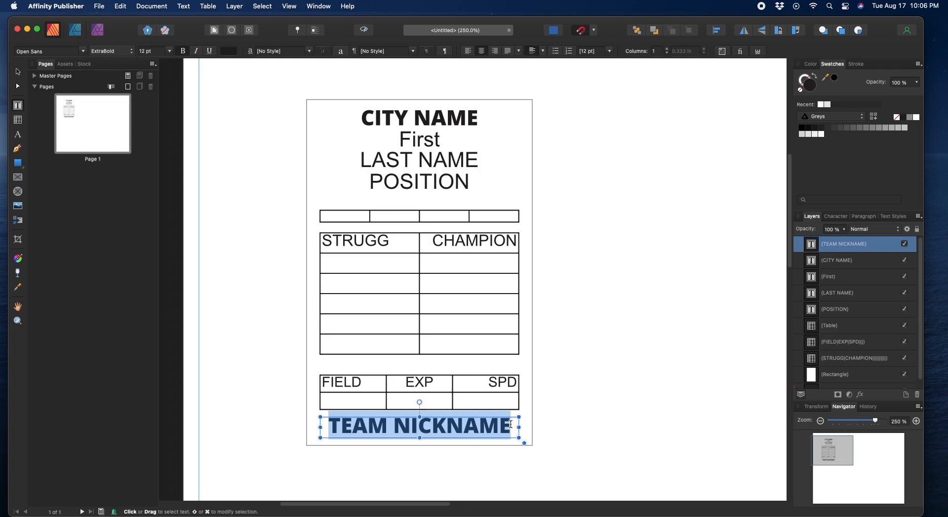
type("DIA")
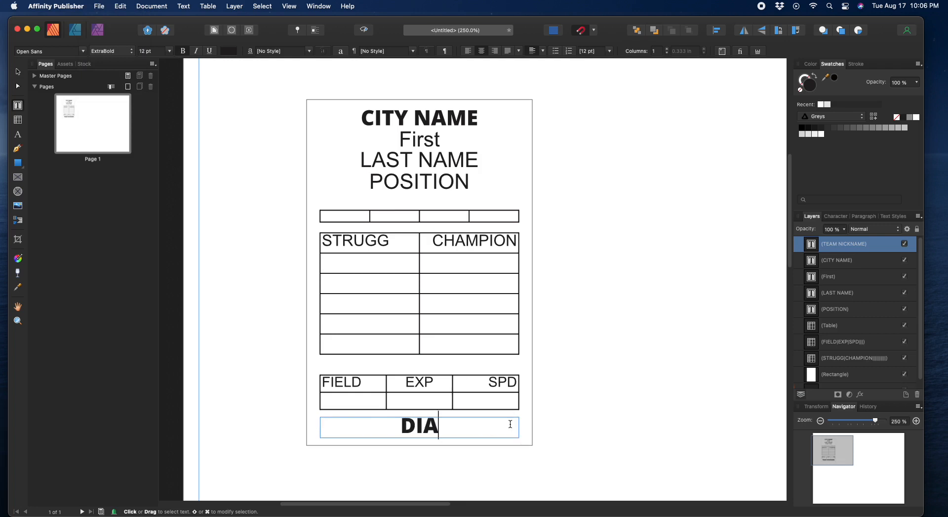
type("MOND")
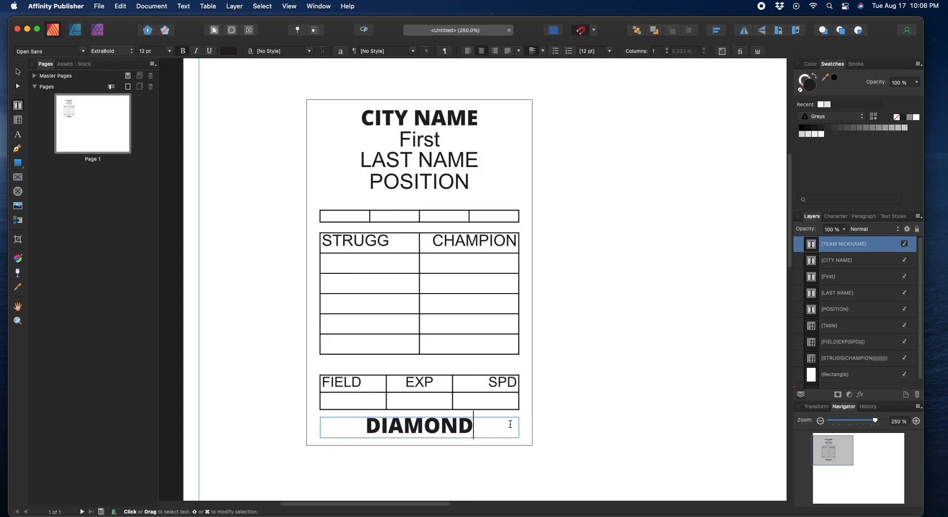
type("BACKS")
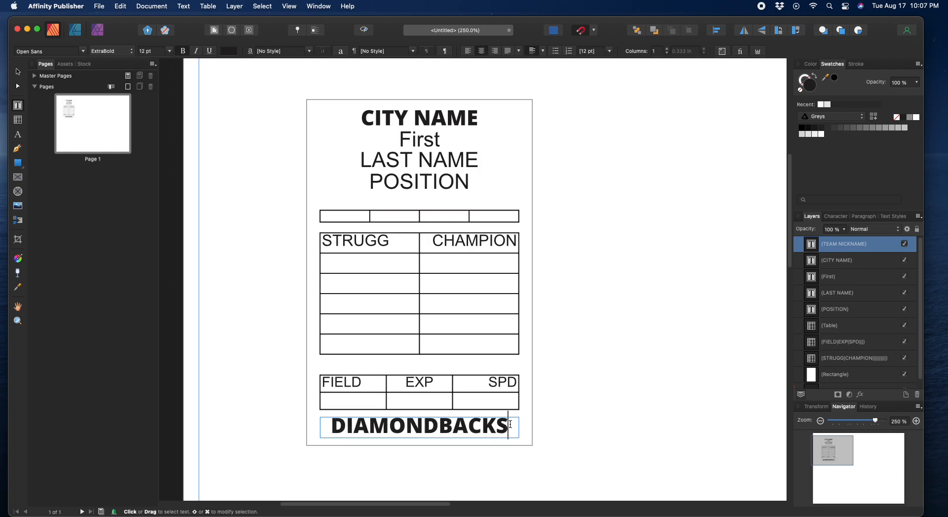
double_click(443, 424)
type("TE")
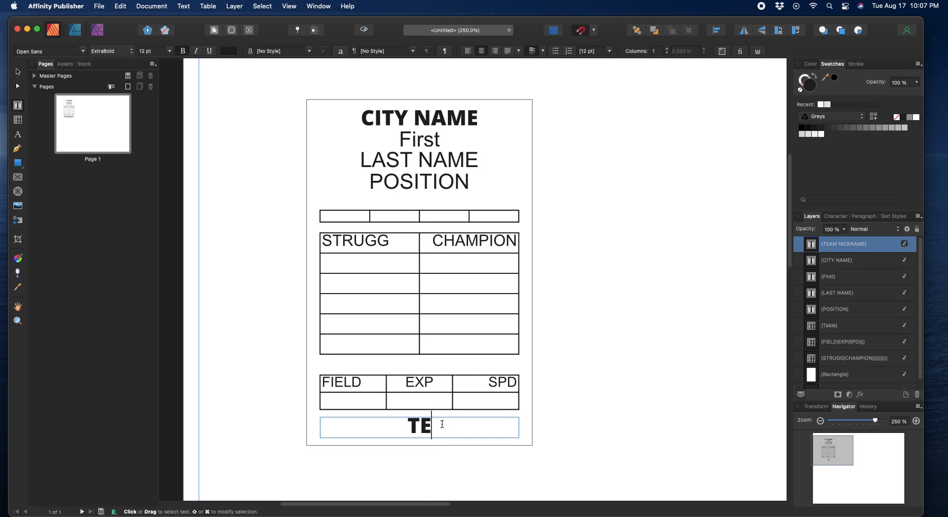
type("AM NICKNAME")
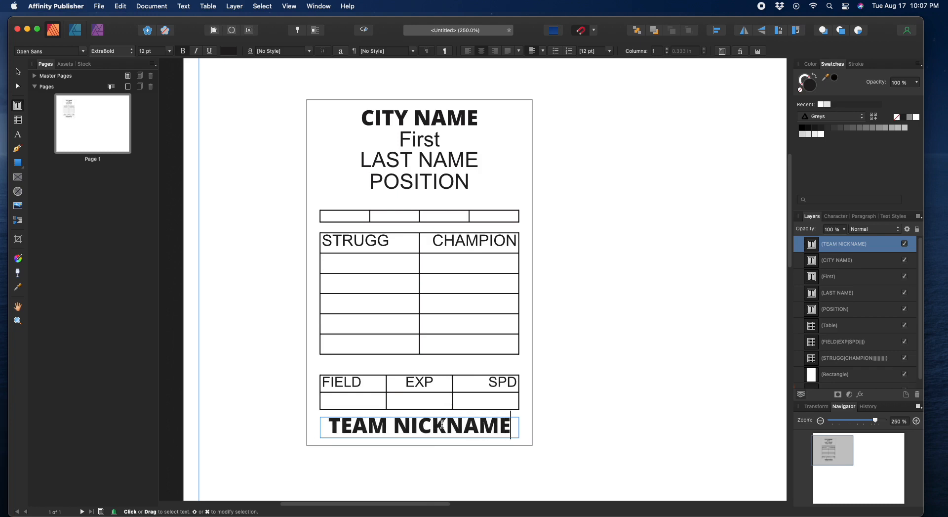
key("Escape")
left_click(18, 72)
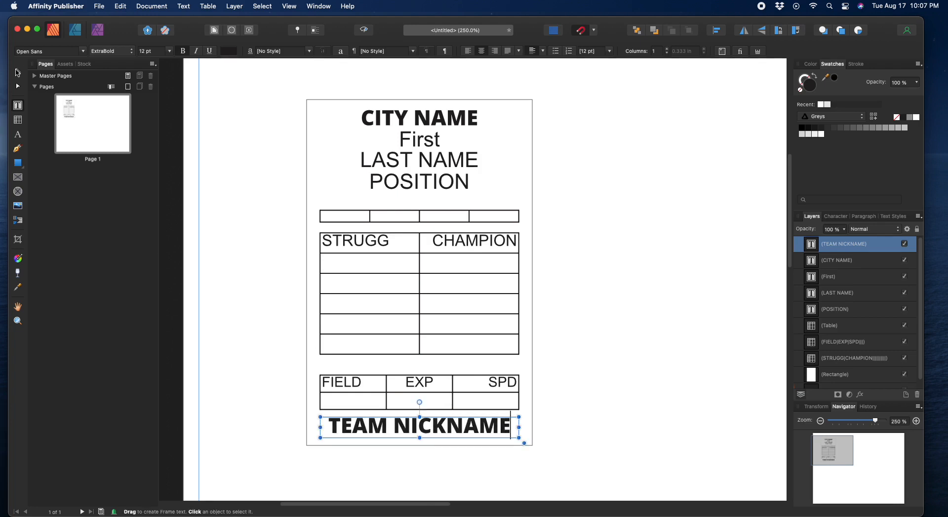
left_click(198, 299)
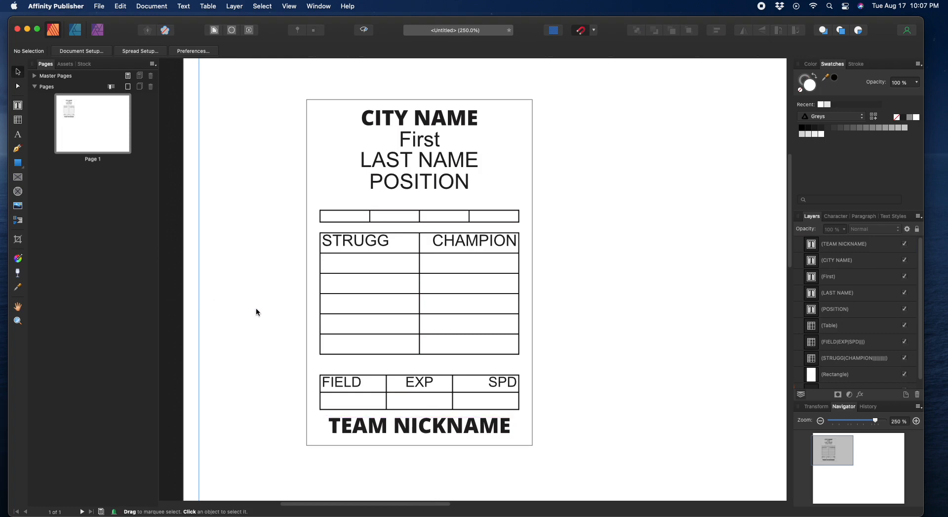
Step: Set the STRUGG/CHAMPION table text in Open Sans Condensed Bold
left_click(411, 430)
left_click(392, 390)
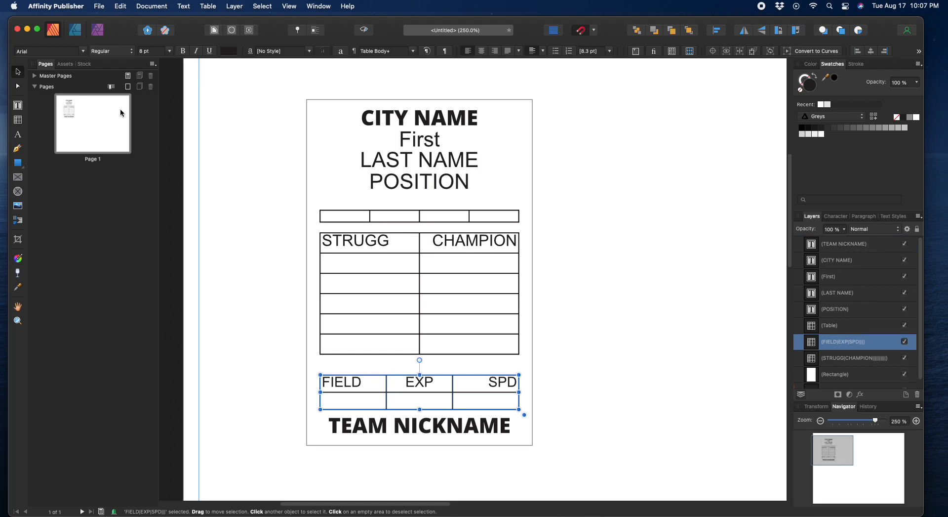
left_click(396, 282)
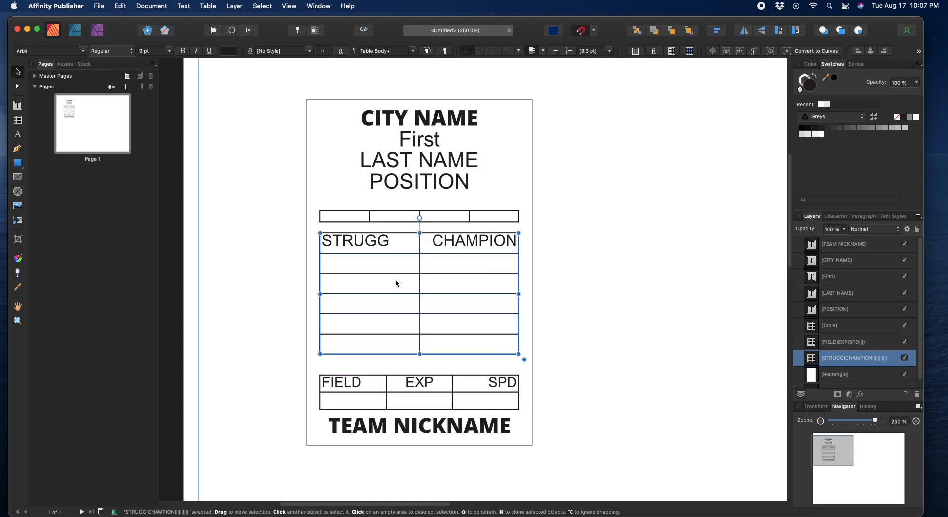
left_click(34, 52)
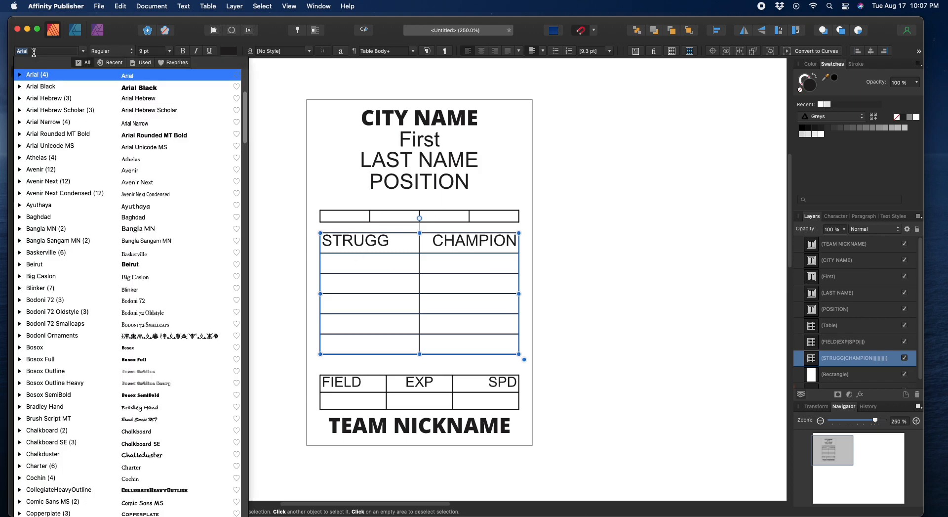
type("Open Sans Condensed")
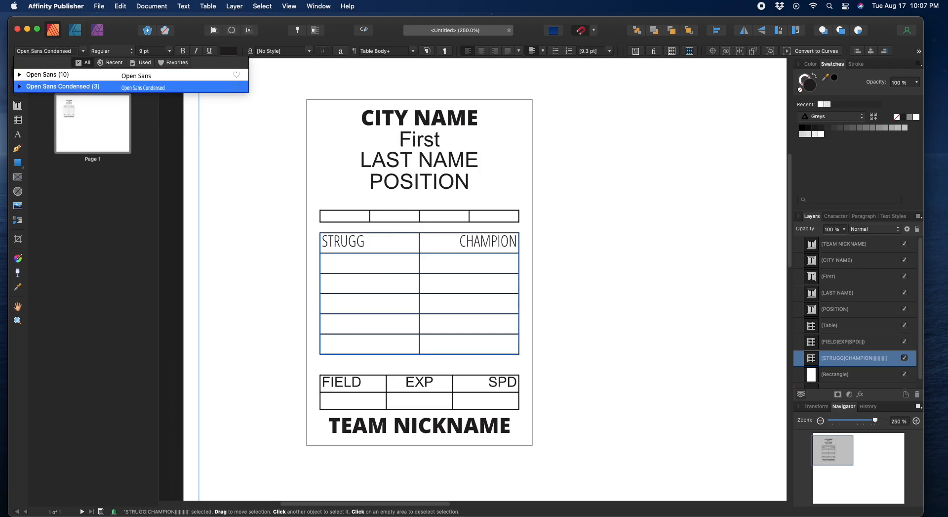
left_click(40, 86)
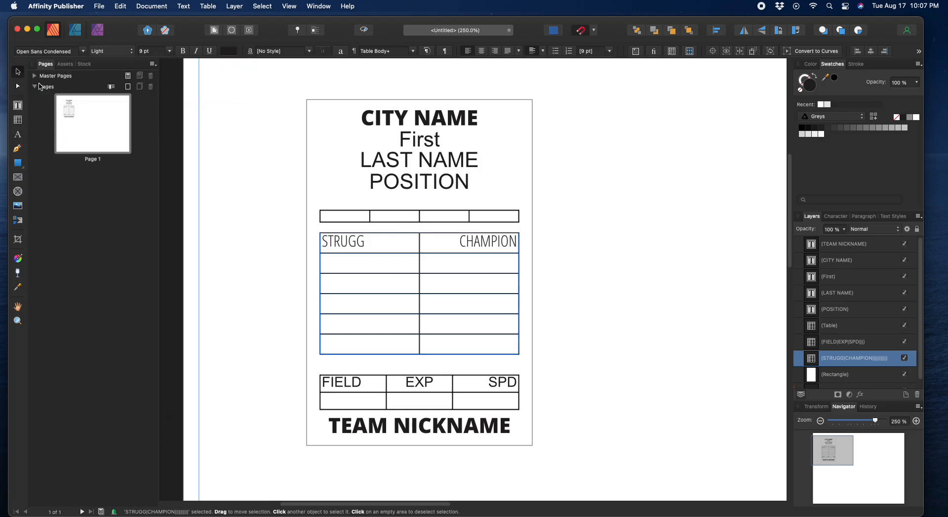
left_click(184, 51)
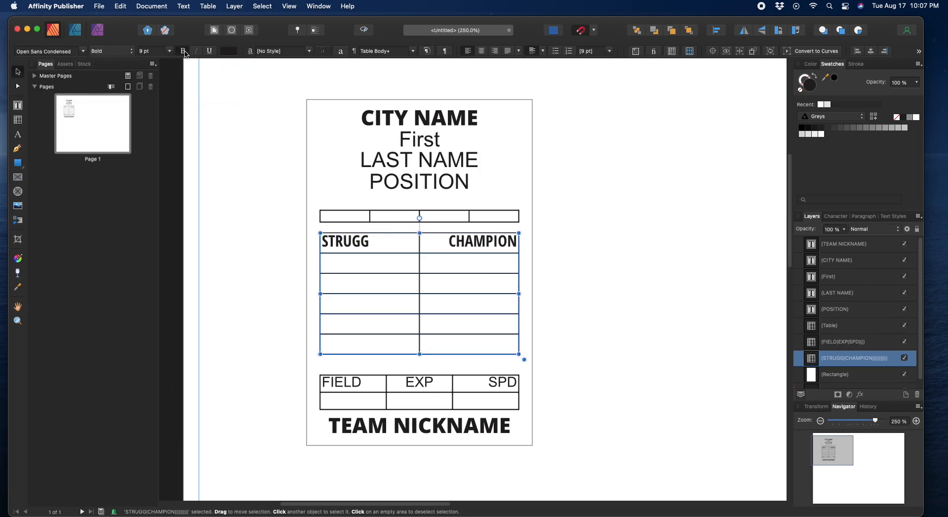
double_click(369, 242)
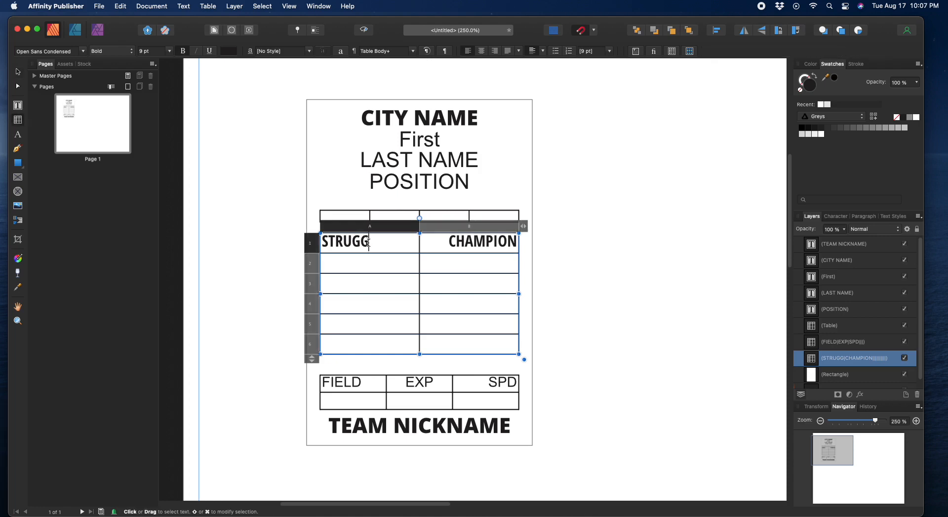
Step: Finish typing STRUGGLER in the first cell, then move through the table's cells to CHAMPION
type("LER")
left_click(375, 269)
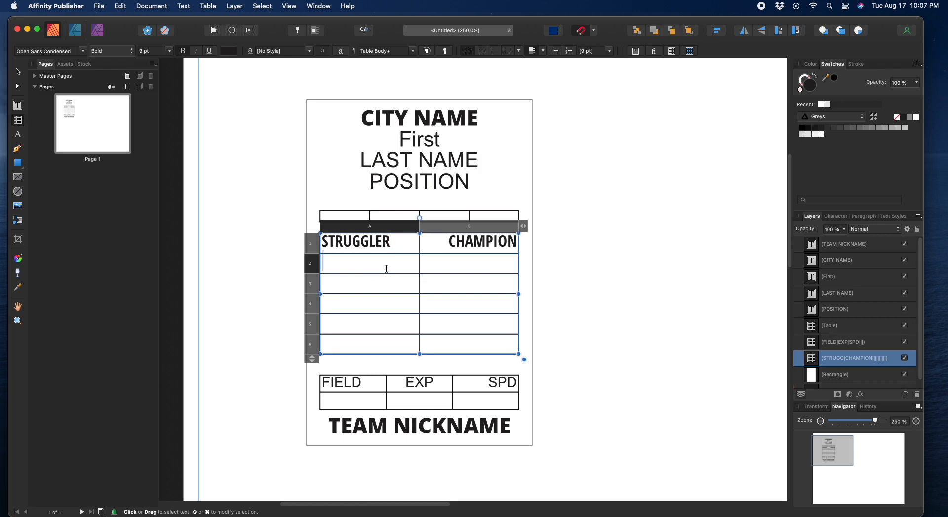
left_click(351, 288)
left_click(335, 315)
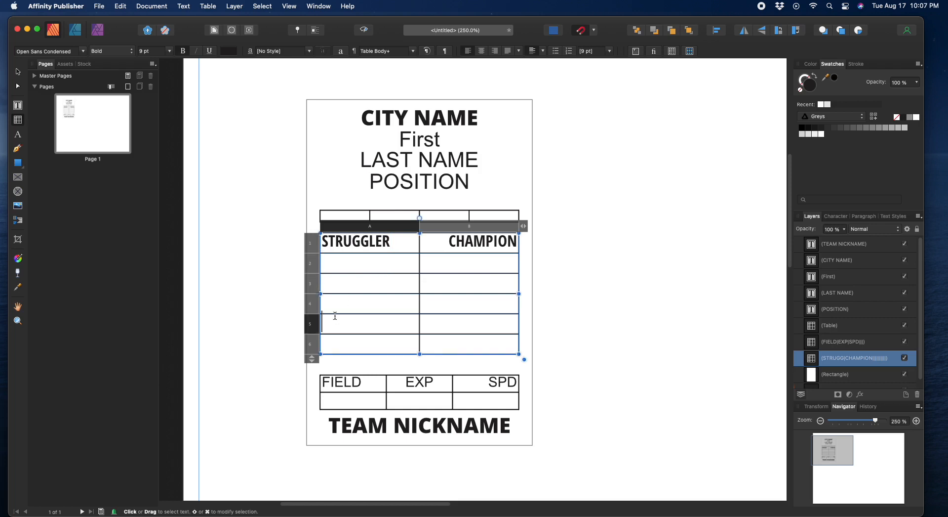
left_click(341, 345)
left_click(459, 348)
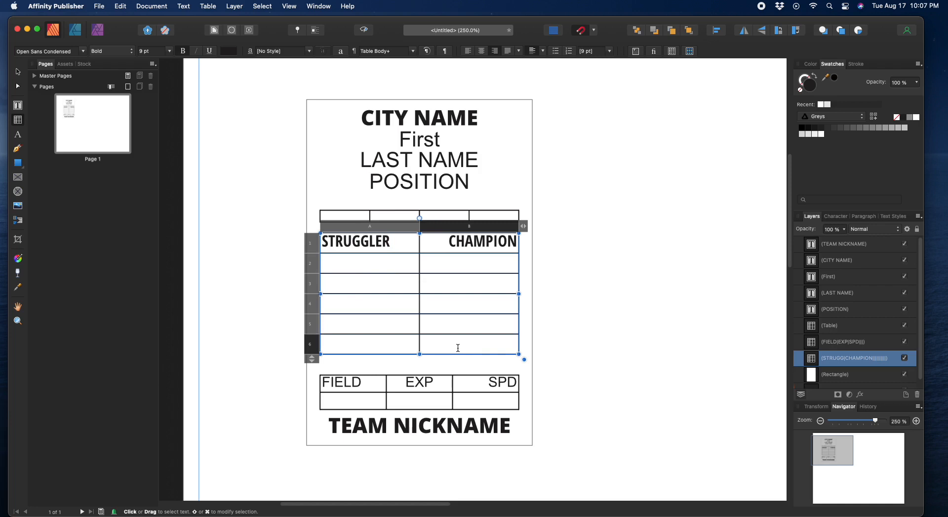
left_click(483, 319)
left_click(487, 298)
left_click(486, 279)
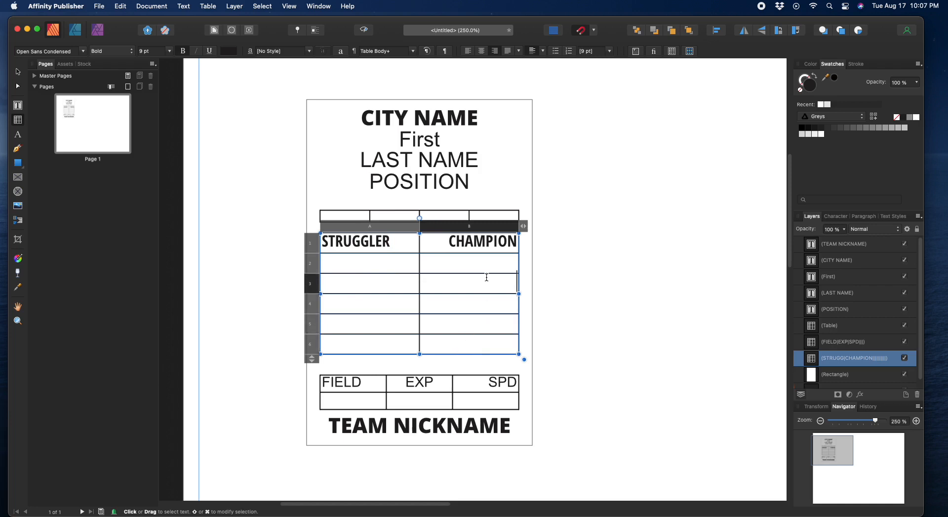
left_click(487, 259)
left_click(454, 235)
left_click(455, 238)
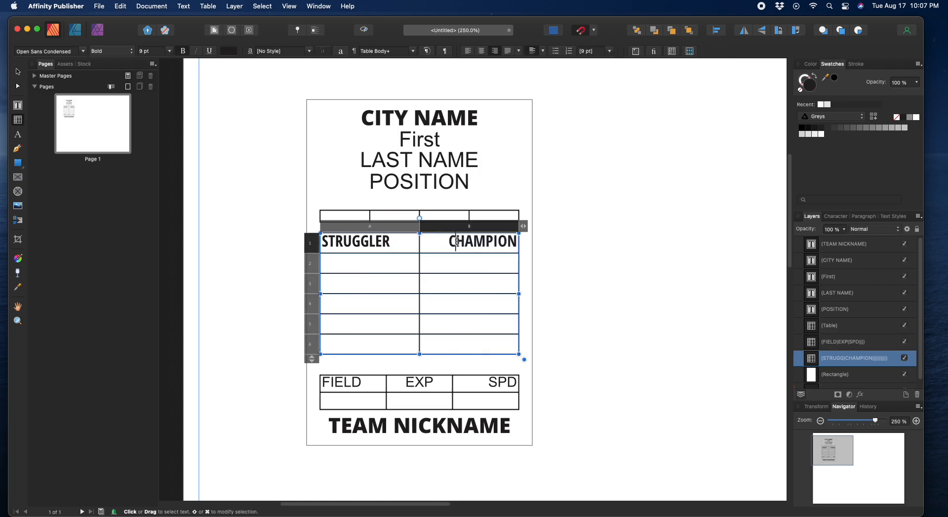
double_click(457, 241)
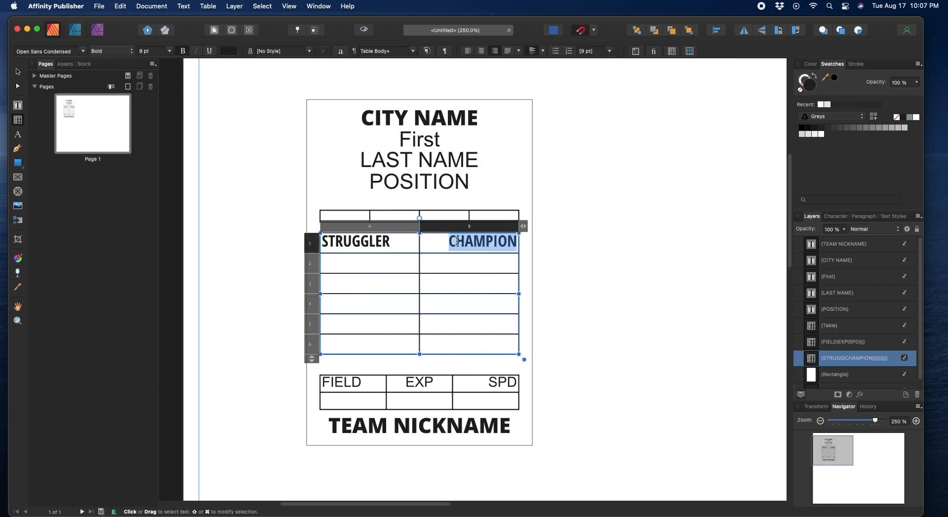
Step: Replace STRUGGLER with STAR and enter FLASH and CONTROL in rows 2 and 3 of column A
double_click(374, 242)
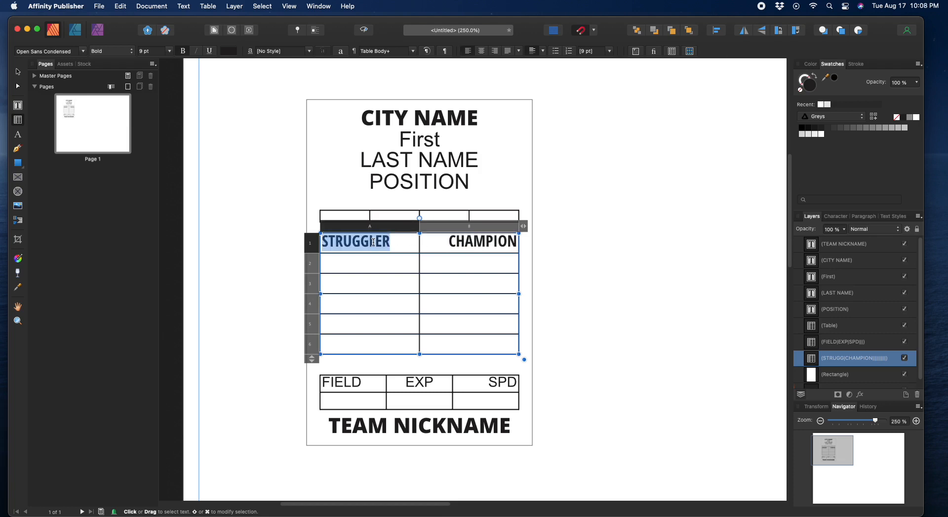
type("STAR")
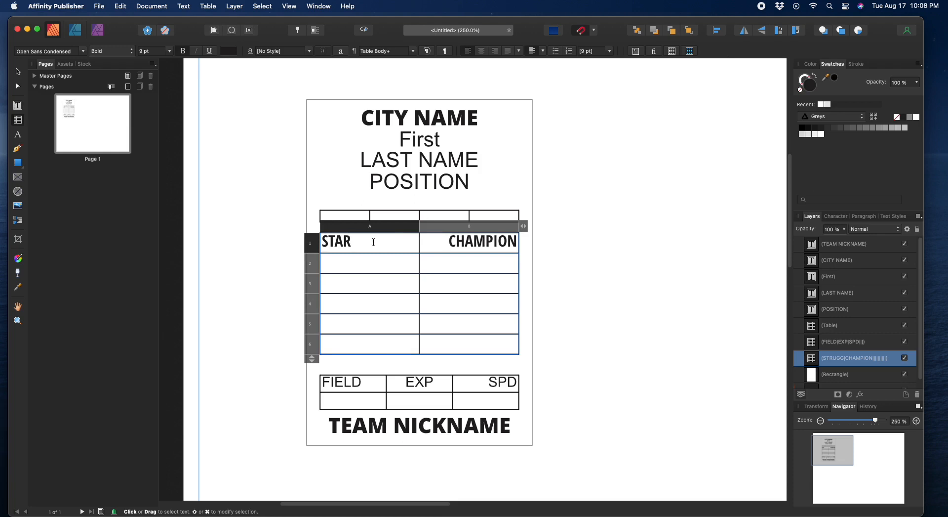
left_click(355, 267)
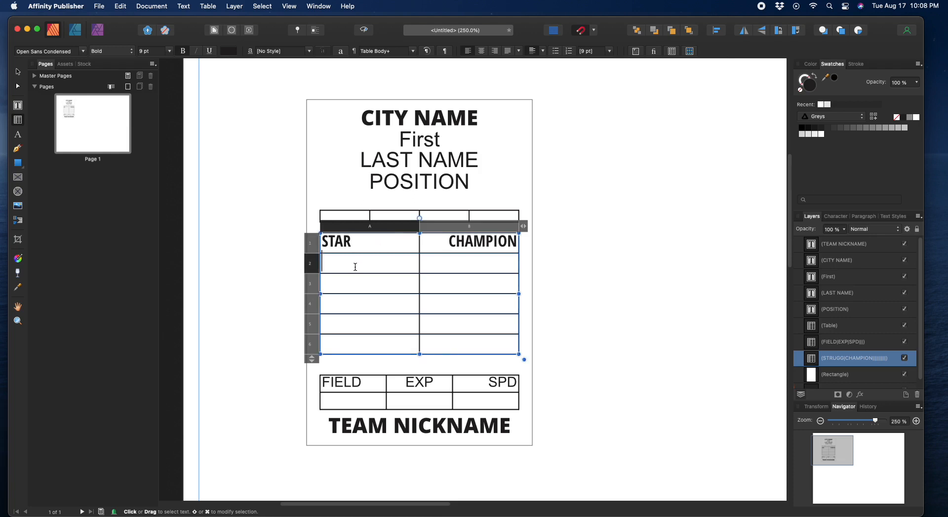
type("FLASH")
left_click(351, 280)
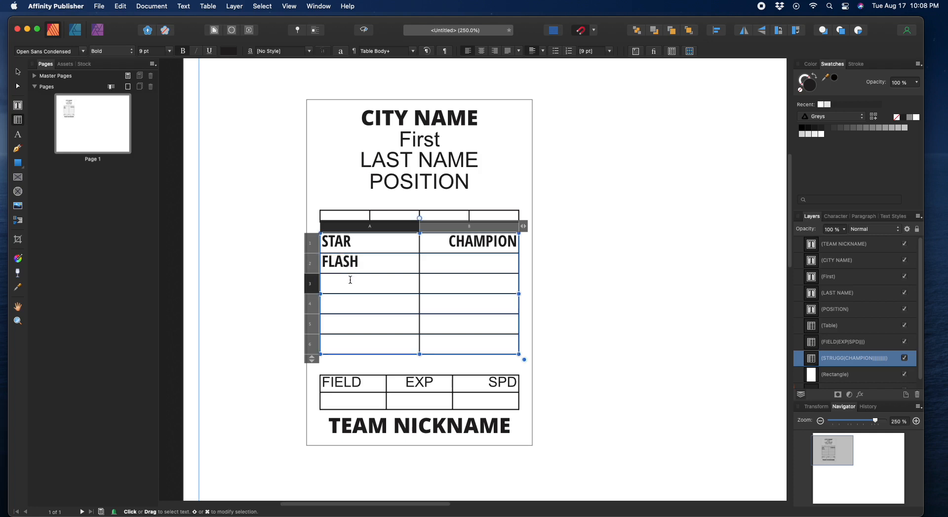
type("CONTROL")
left_click(466, 244)
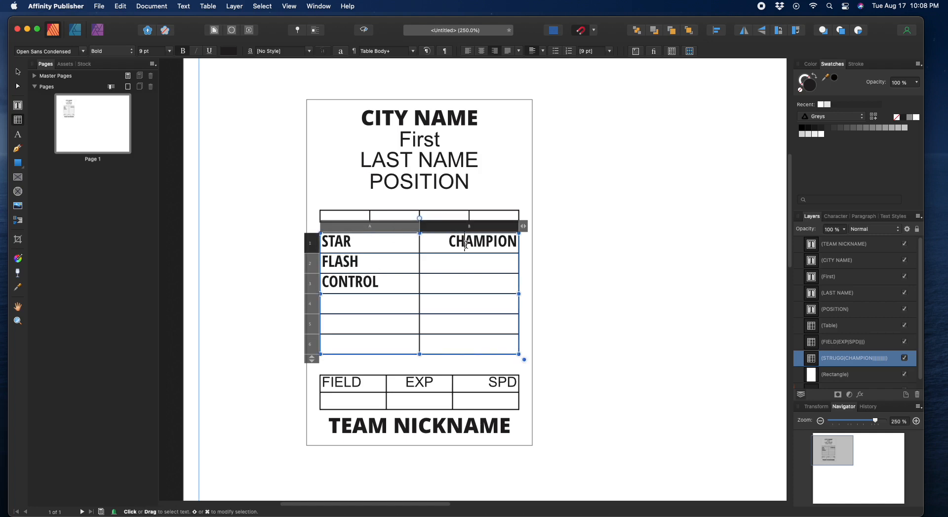
Step: Replace CHAMPION with HERO and fill column B rows 2–4 with SLUGGER, PATIENT and GOOD EYE
double_click(466, 243)
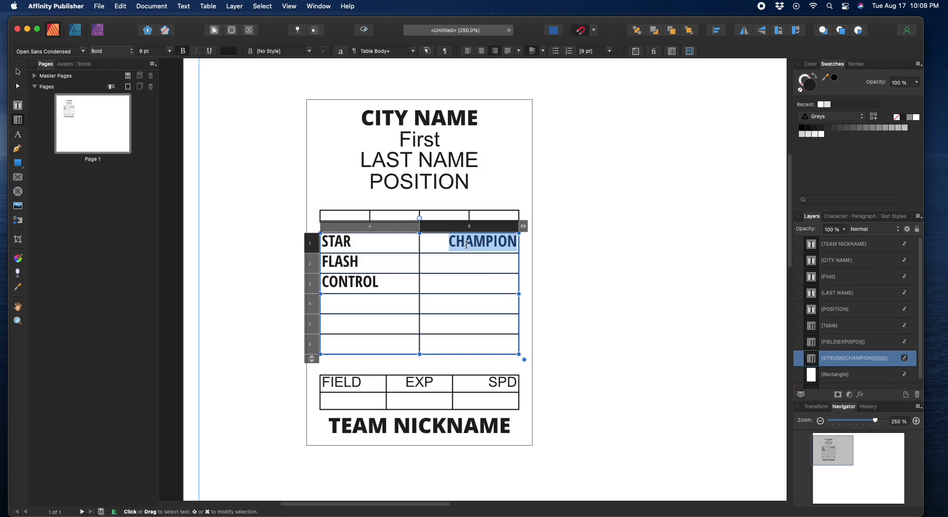
type("HERO")
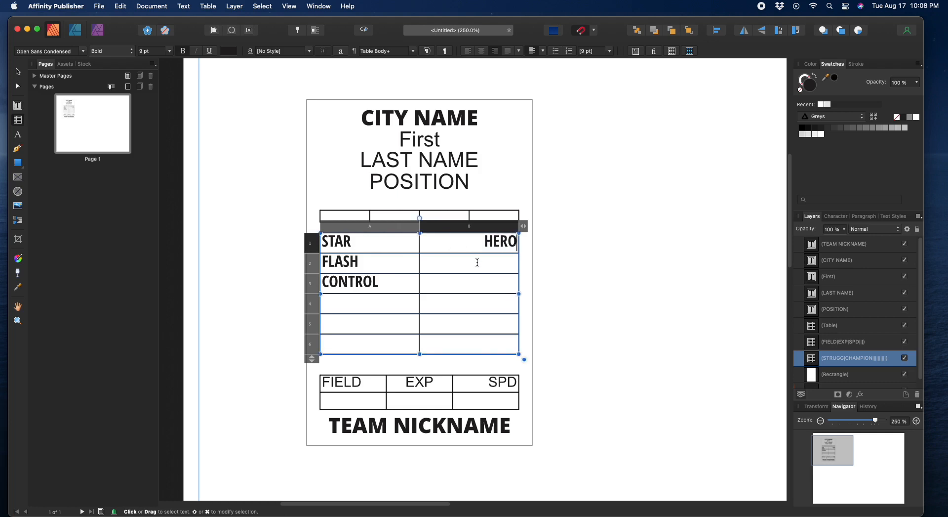
left_click(477, 263)
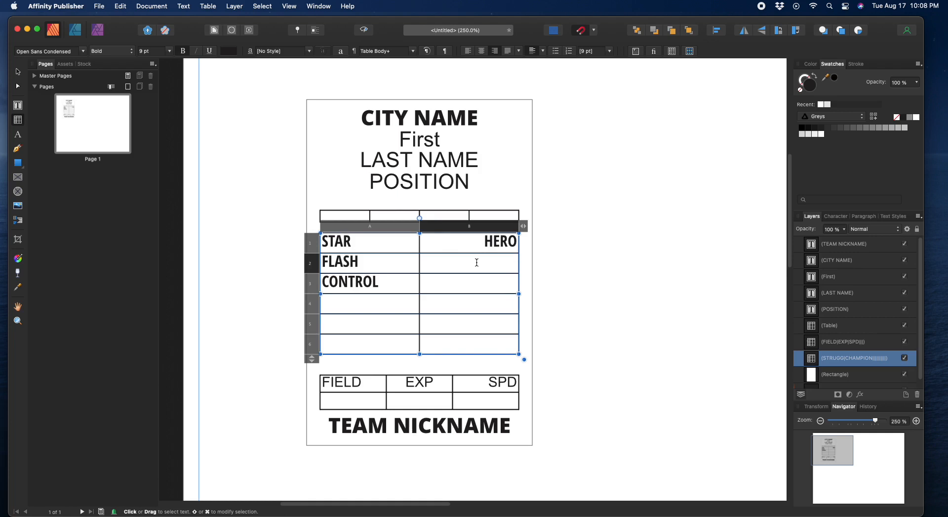
type("SLUGGER")
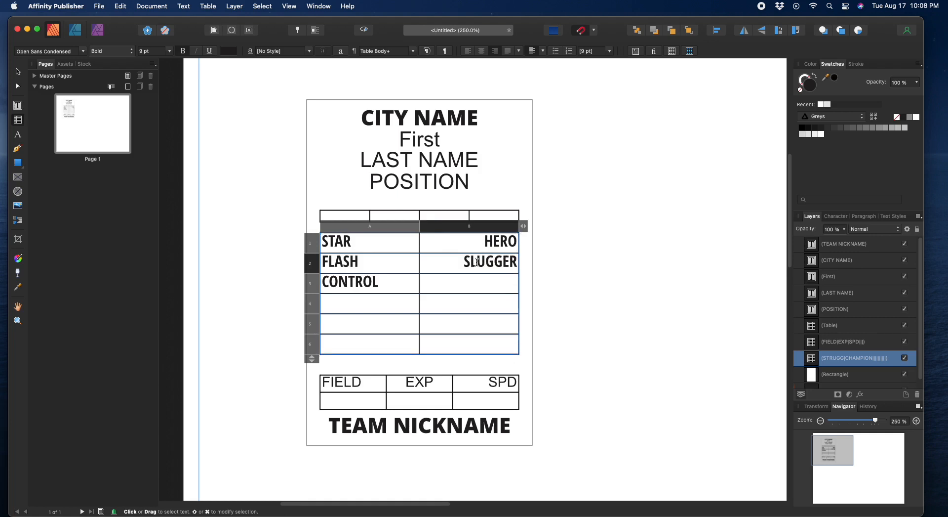
left_click(480, 281)
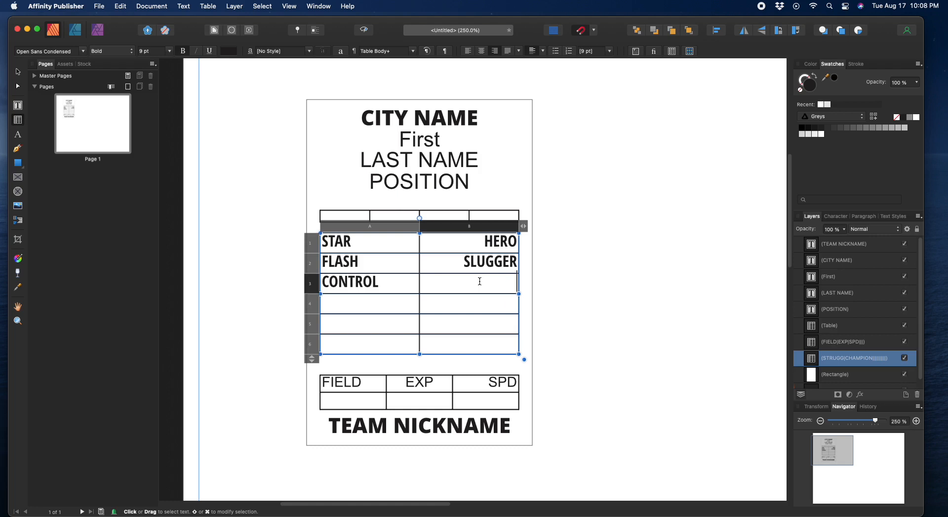
type("PATIENT")
left_click(483, 300)
type("G")
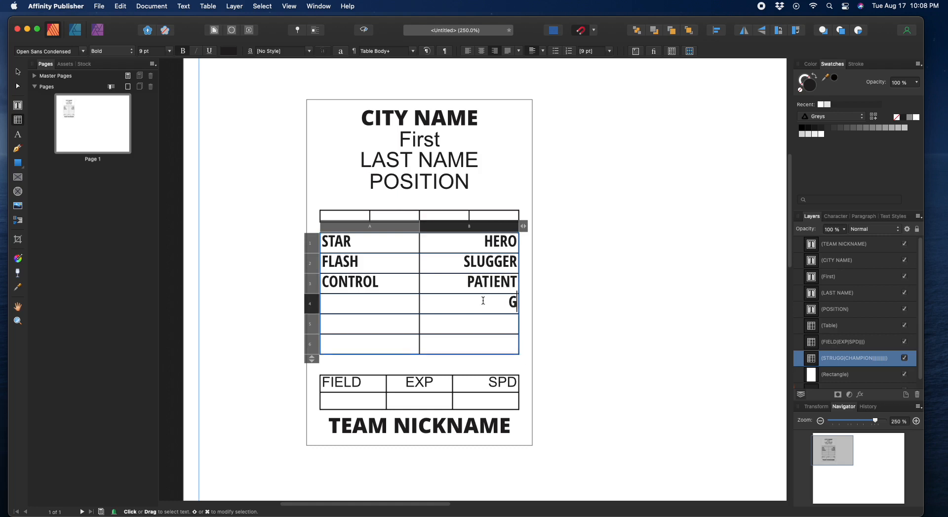
type("OOD EYE")
left_click(18, 73)
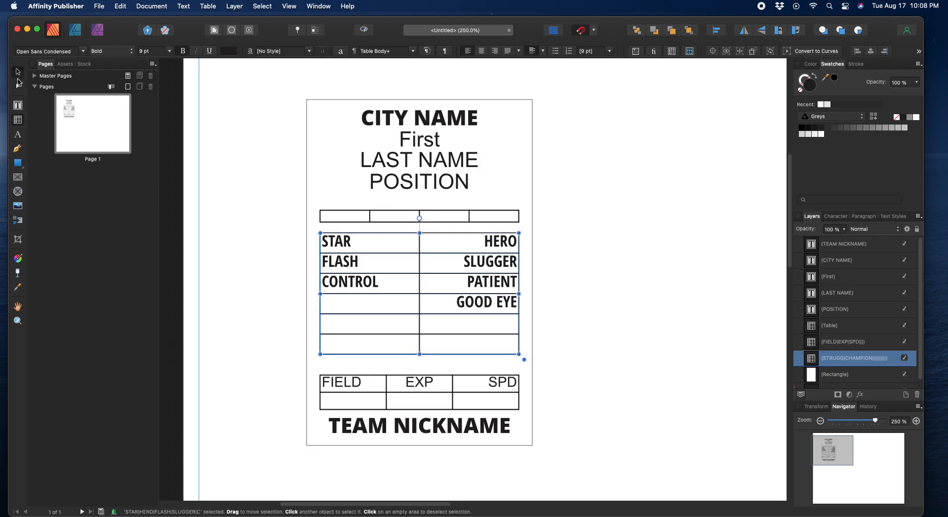
Step: Lower the STAR/HERO table's top edge and raise its bottom edge to about 0.867 in tall
left_click(248, 264)
left_click(346, 285)
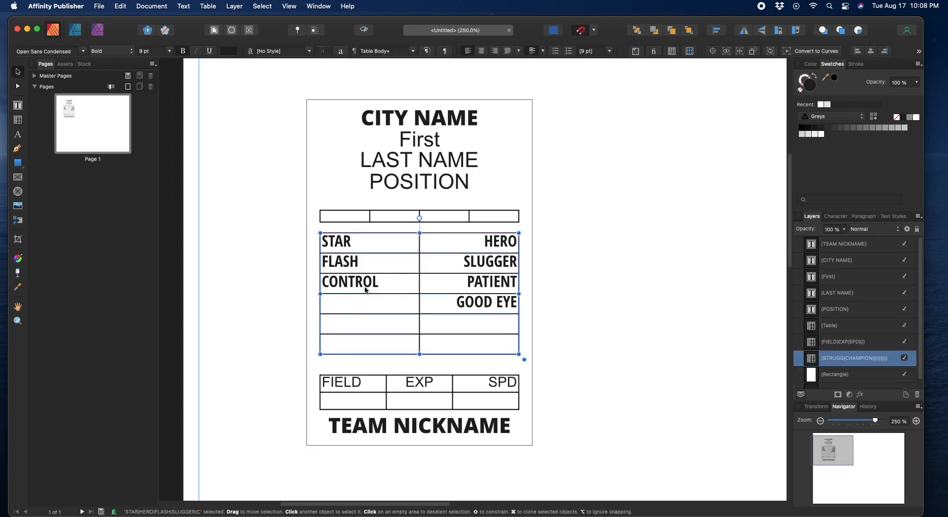
left_click_drag(420, 234, 418, 243)
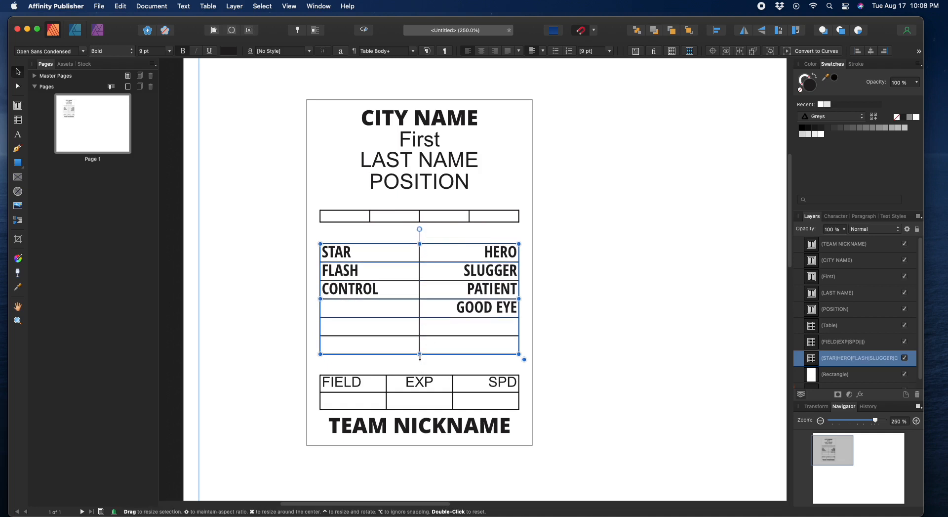
left_click_drag(420, 355, 420, 354)
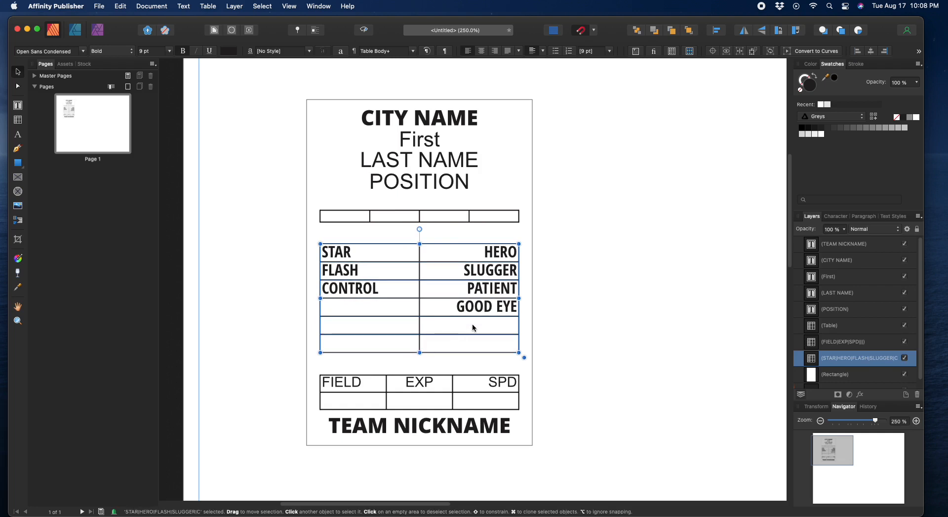
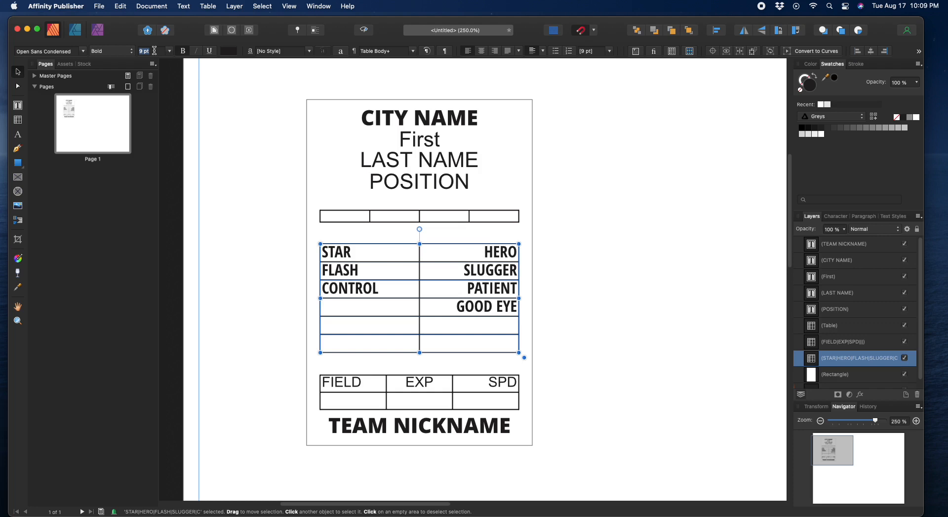
Step: Set the STAR/HERO table text to 10 pt and drag its bottom edge down slightly
type("10")
key("Return")
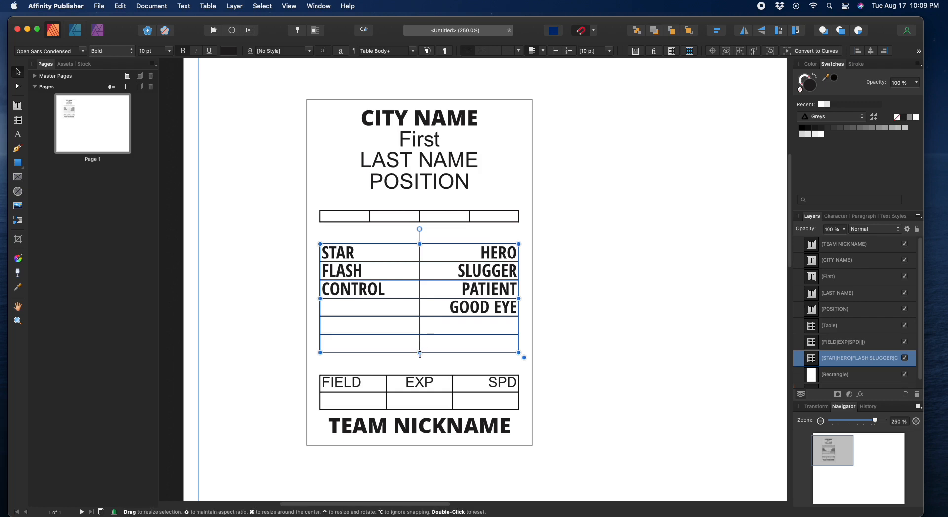
left_click_drag(420, 353, 420, 355)
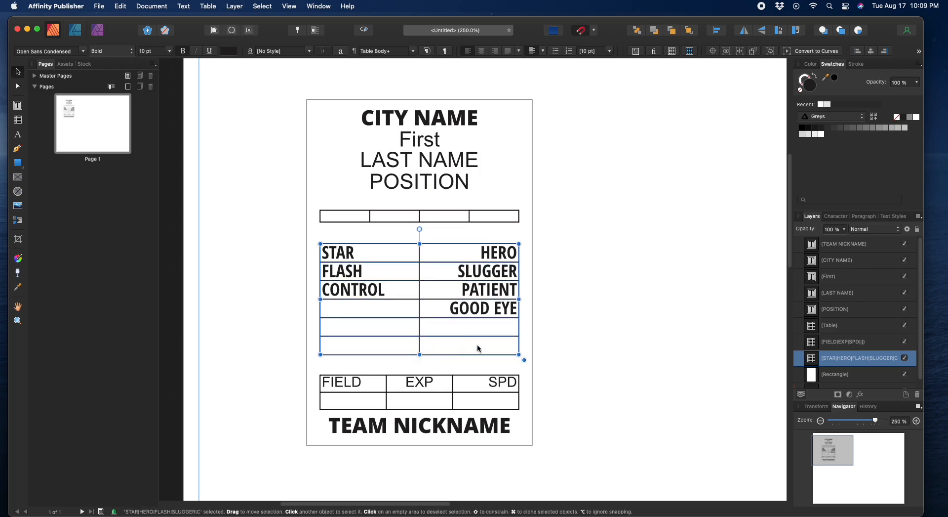
Step: Change the FIELD/EXP/SPD table's font to Open Sans Condensed Bold
left_click(345, 380)
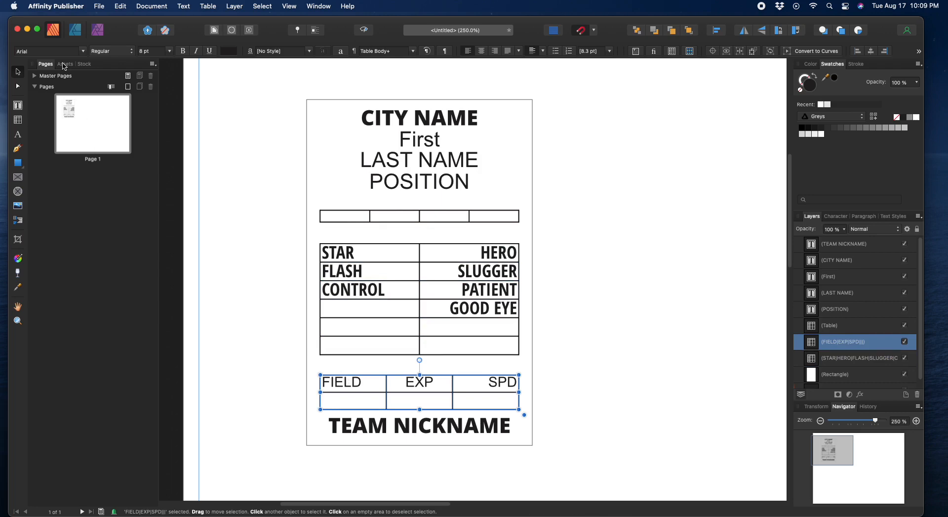
left_click(51, 51)
type("o")
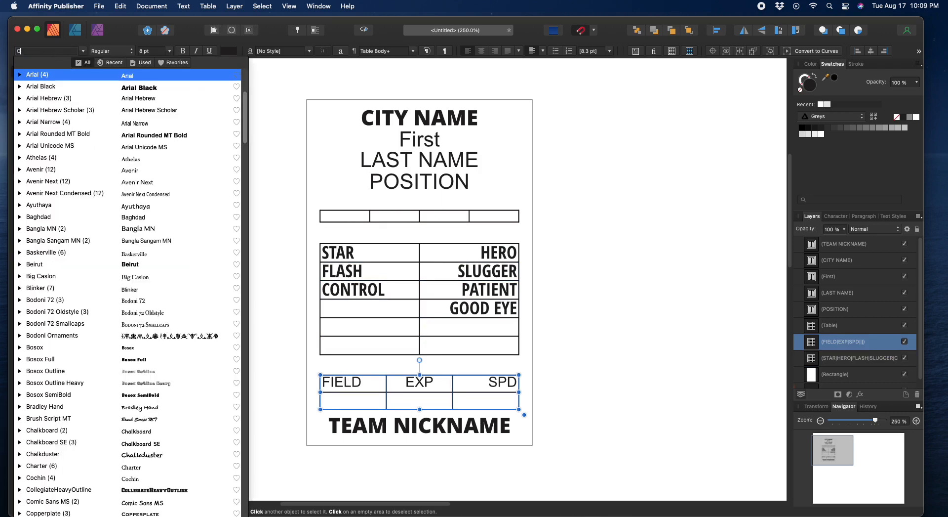
type("pen Sans Condensed")
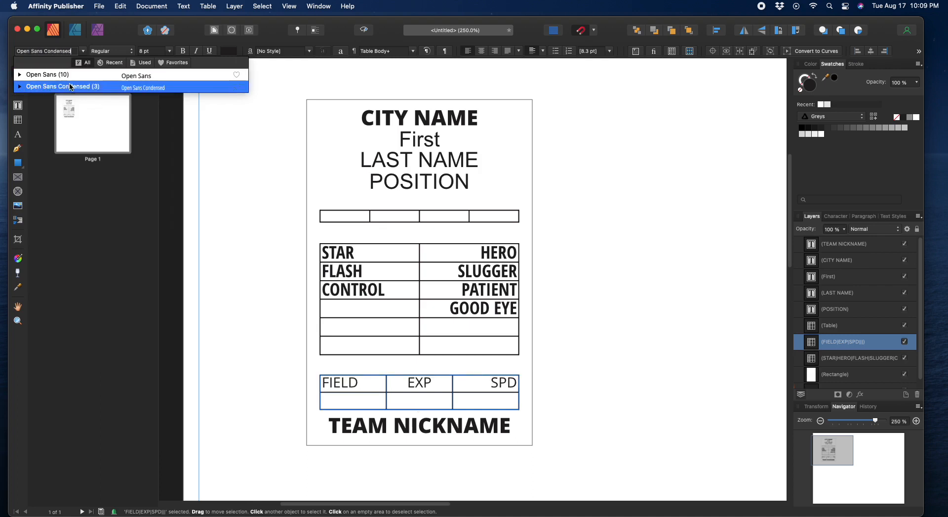
left_click(69, 83)
left_click(109, 51)
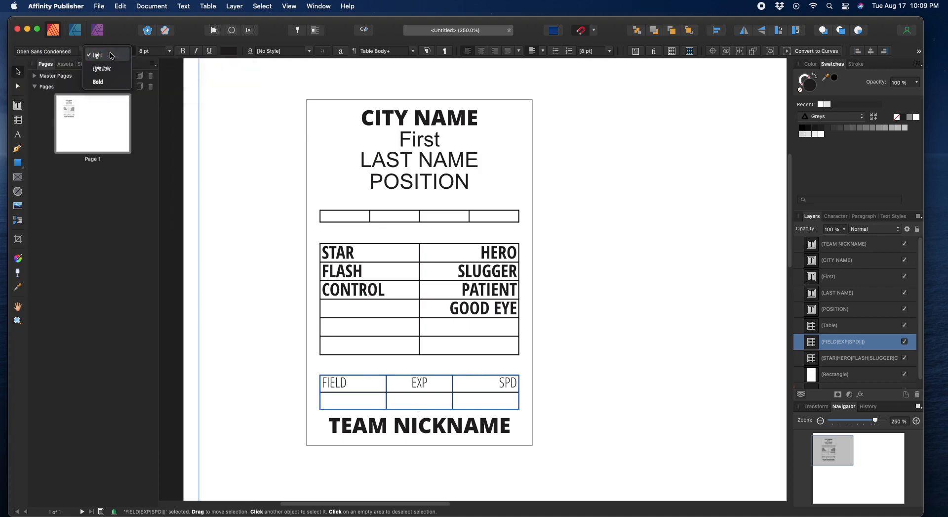
left_click(101, 83)
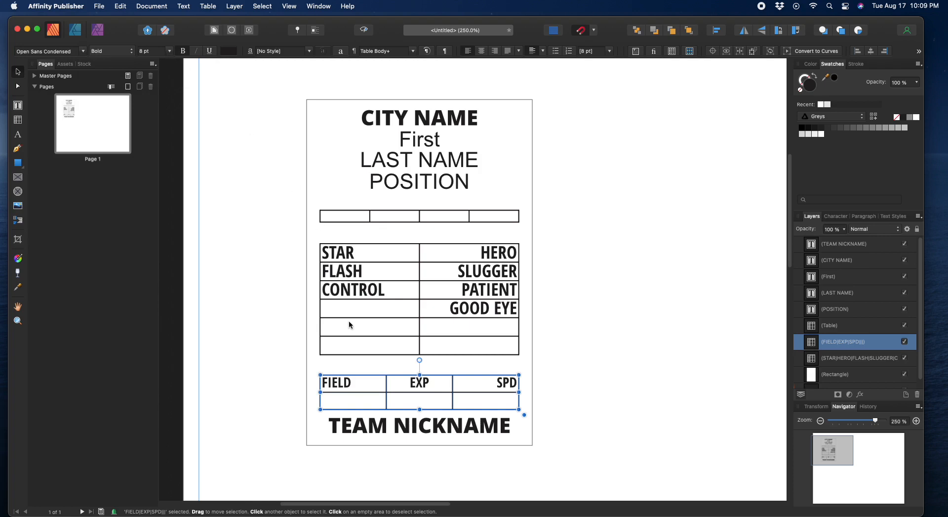
Step: Rename the headers FIELDING, EXPERIENCE and SPEED, widening column B so EXPERIENCE fits
double_click(356, 383)
type("ING")
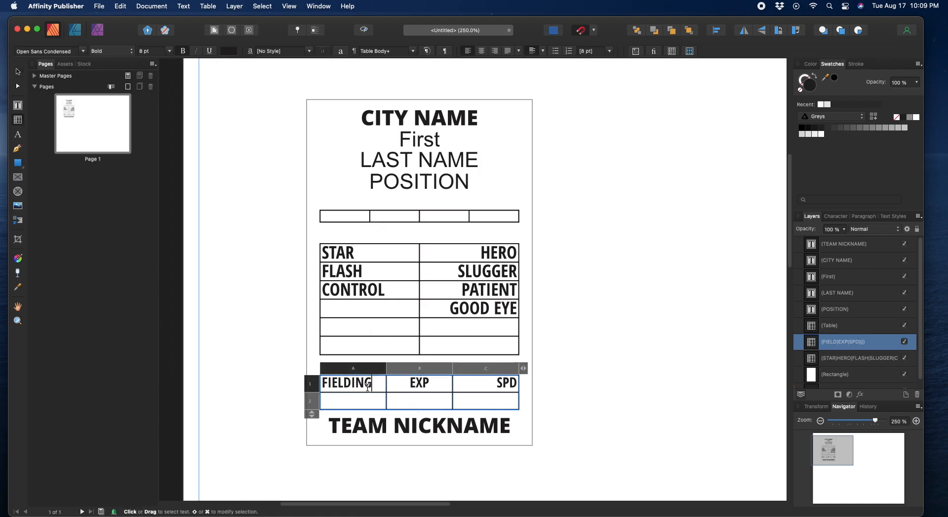
left_click(432, 385)
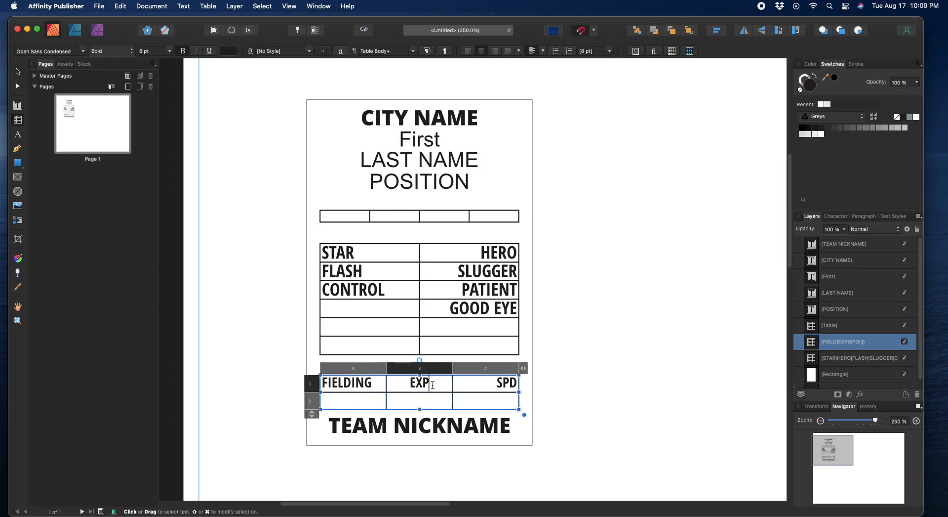
type("ERIENCE")
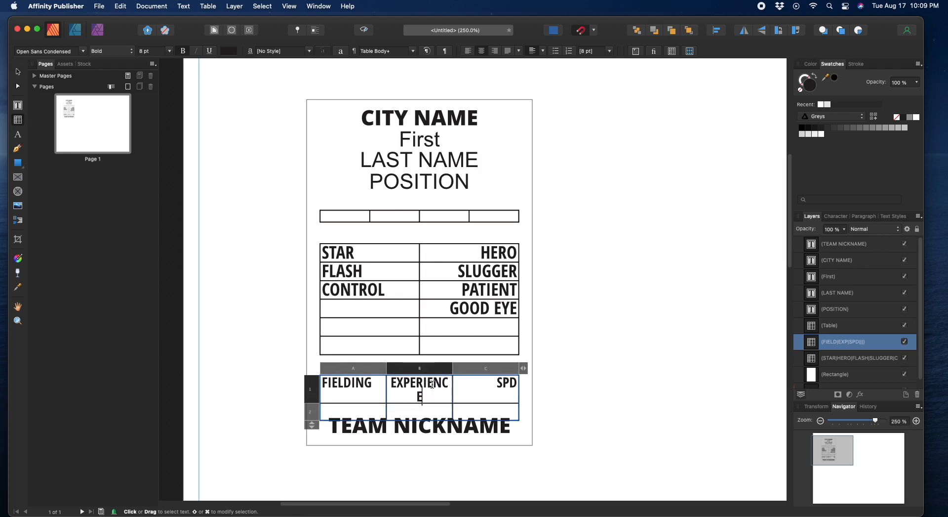
double_click(500, 384)
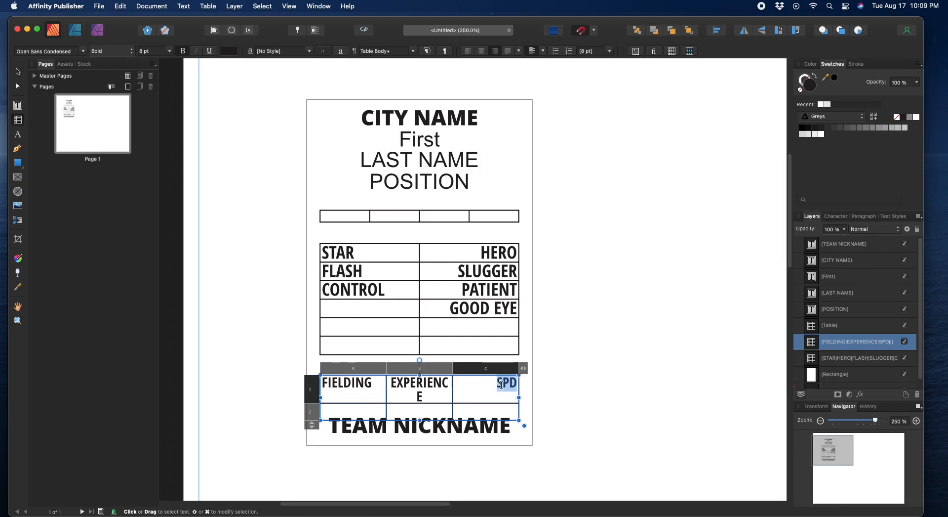
type("SPEED")
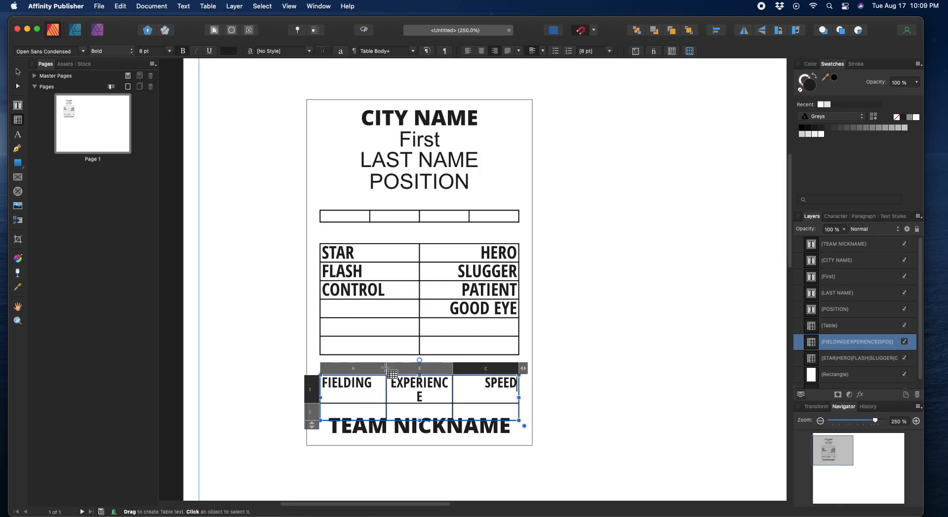
left_click_drag(387, 368, 382, 368)
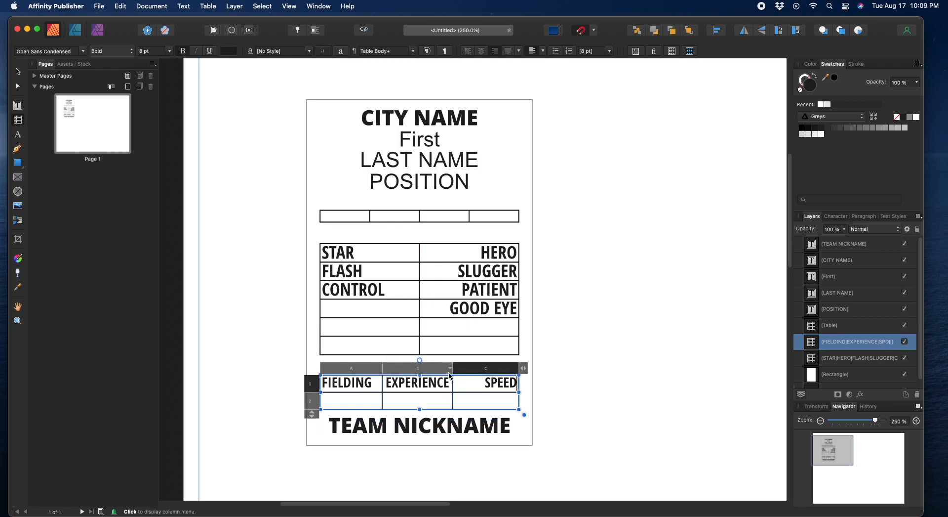
left_click_drag(453, 371, 457, 370)
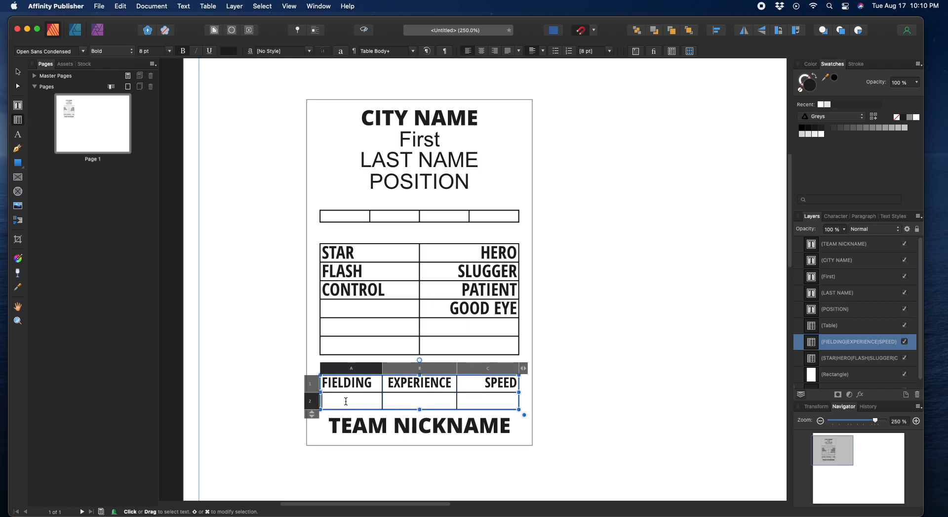
Step: Fill row 2 with GOLD, ICON and ACTIVE, deleting stray text before ACTIVE
type("GOLD")
left_click(403, 401)
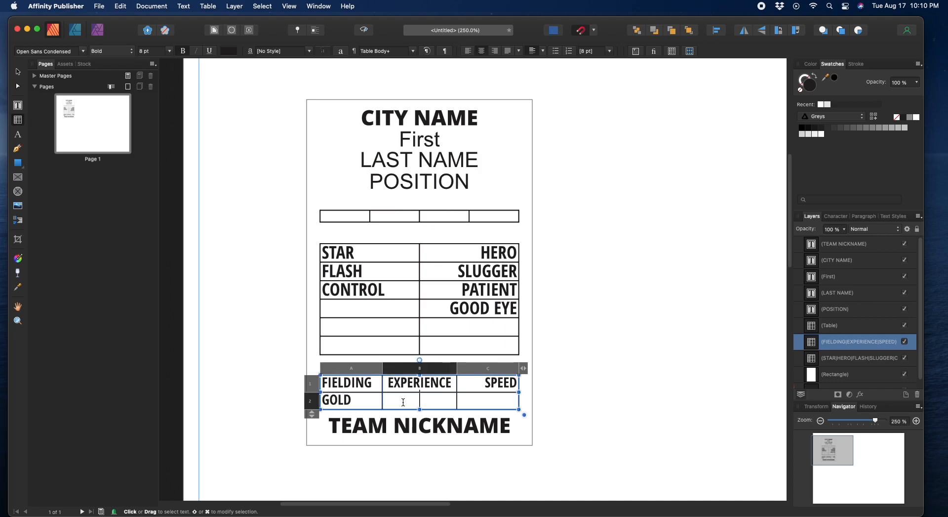
type("ICON")
left_click(483, 401)
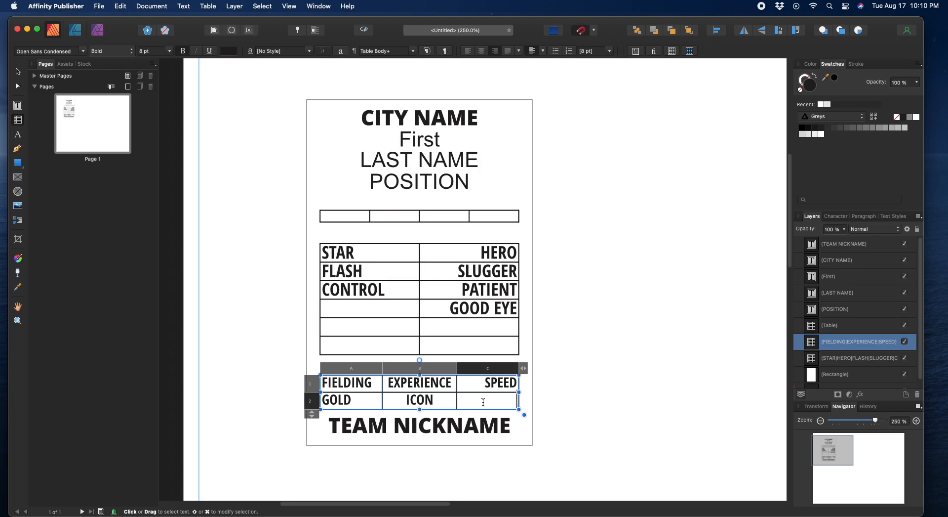
type("ACTIVE")
left_click(480, 401)
type("DE")
left_click_drag(461, 400, 481, 399)
key("BackSpace")
Step: Replace ICON in cell B2 with PROSPECT, fixing typos, and finish editing
left_click(414, 399)
double_click(414, 400)
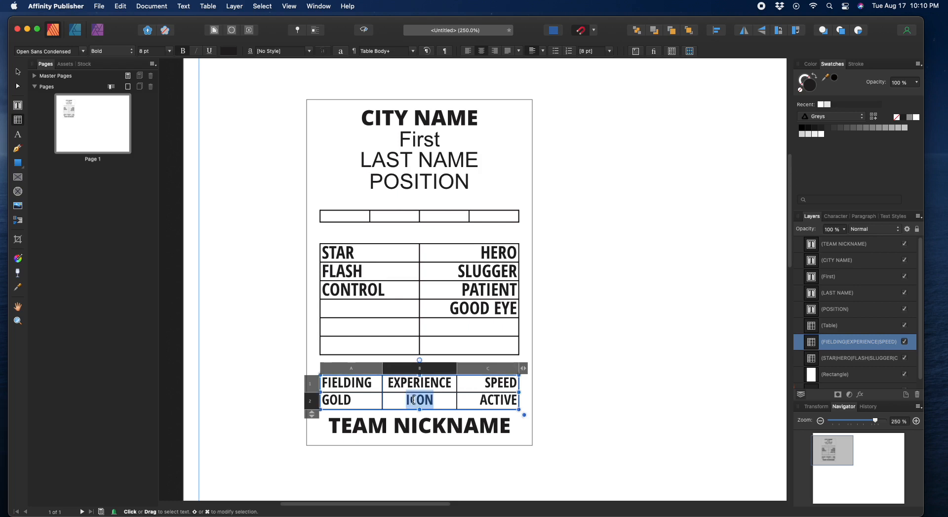
type("PROPSE")
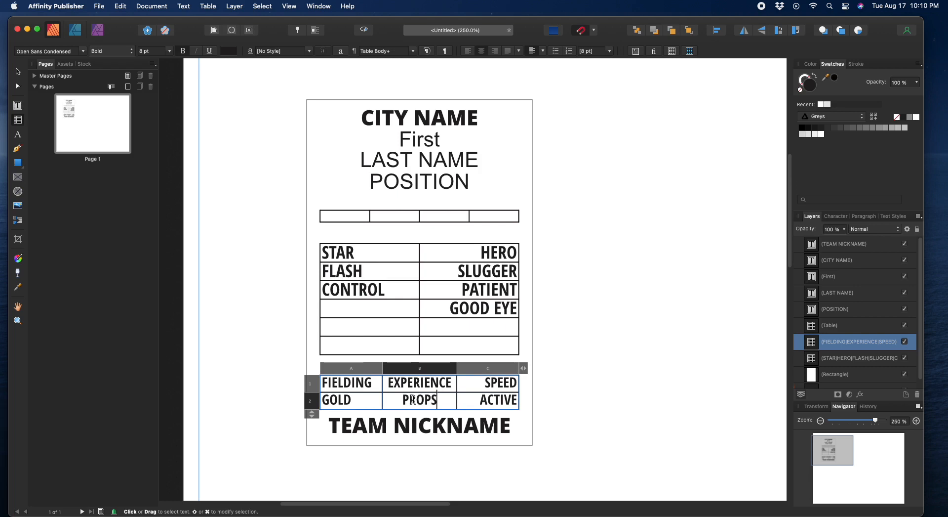
key("BackSpace")
key("BackSpace")
key("BackSpace")
type("SPECT A")
key("BackSpace")
key("BackSpace")
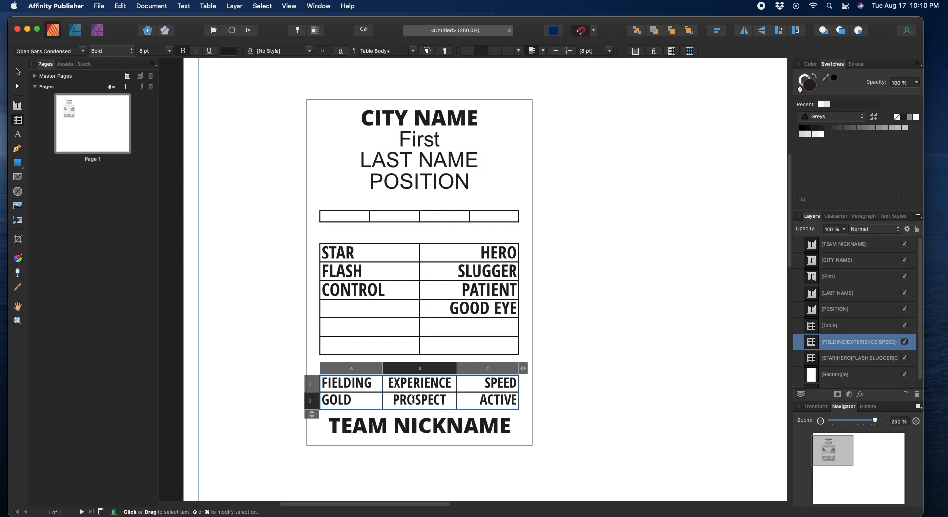
key("Escape")
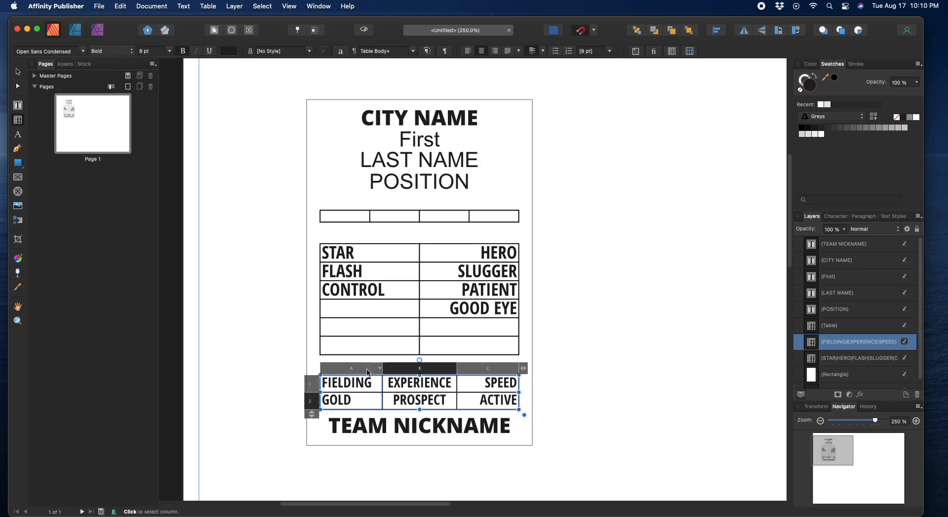
Step: Colour the FIELDING, EXPERIENCE and SPEED headings light grey from the Swatches panel
left_click_drag(328, 385, 491, 385)
left_click(325, 382)
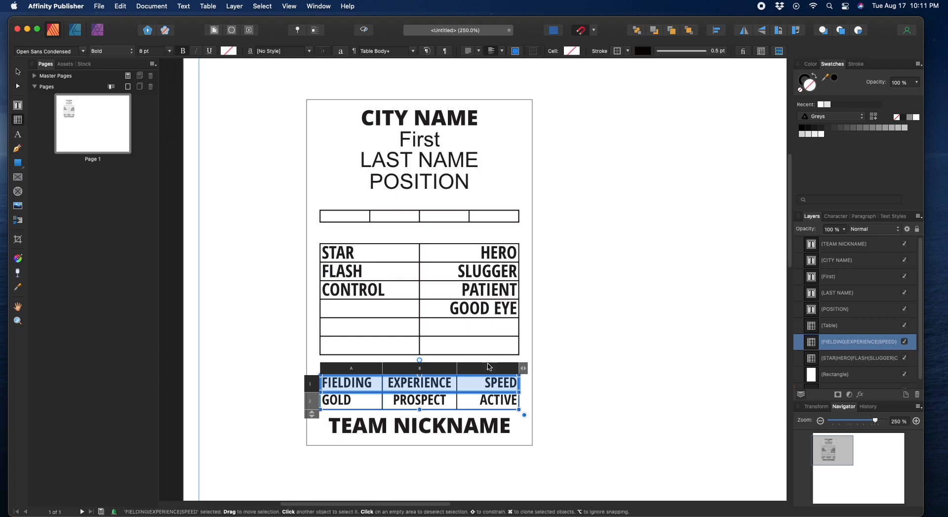
double_click(347, 383)
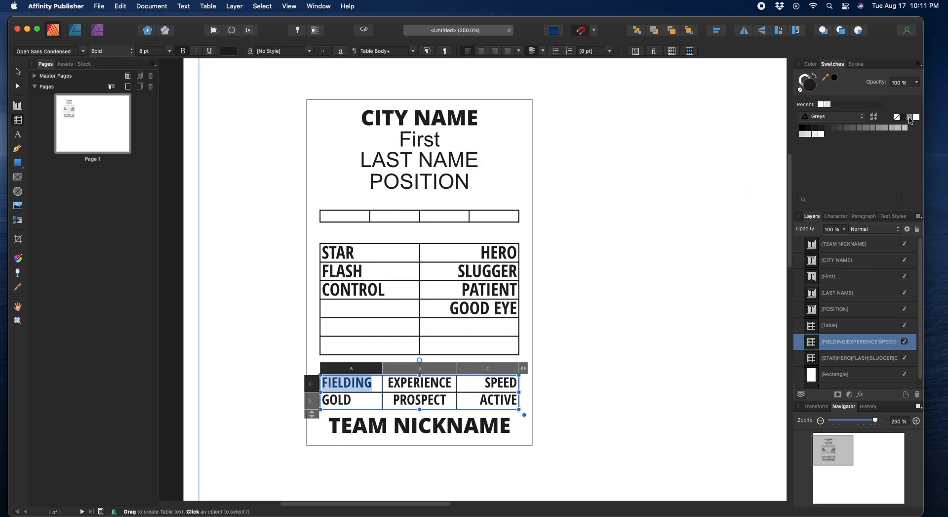
left_click(898, 129)
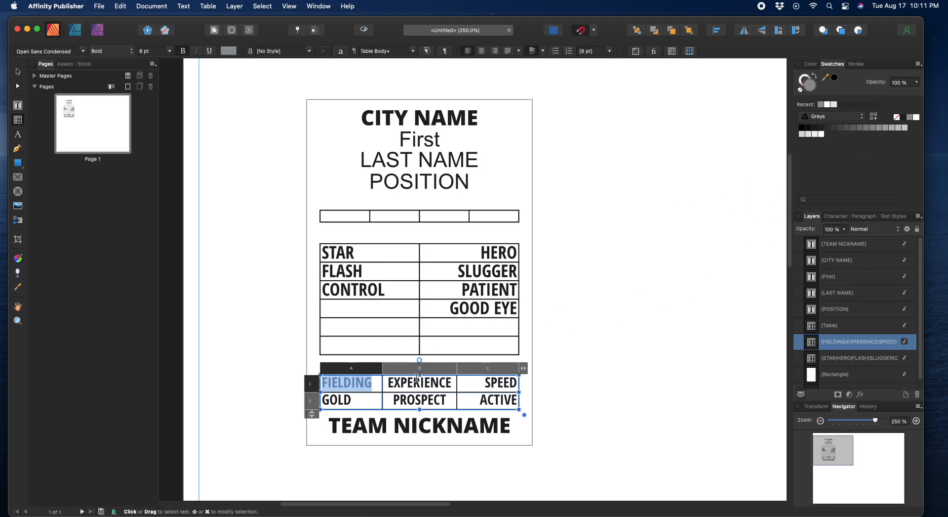
double_click(416, 382)
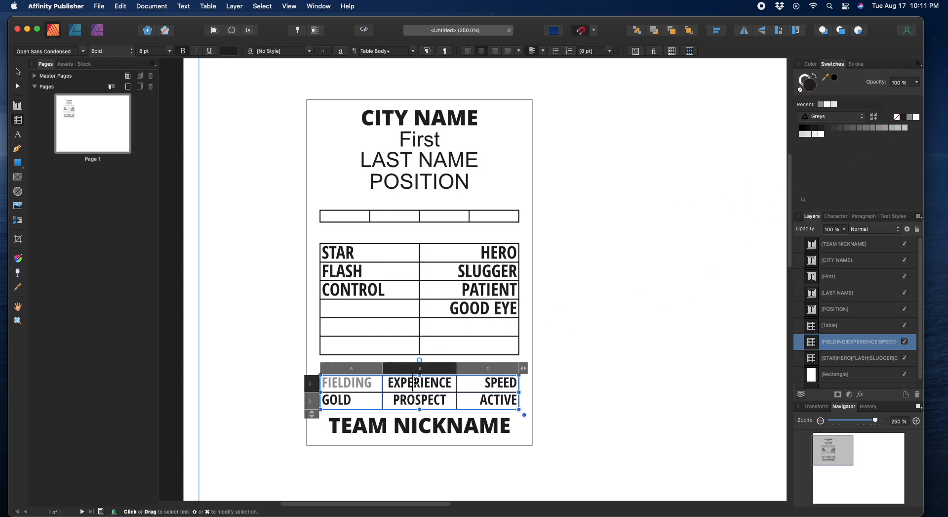
left_click(909, 118)
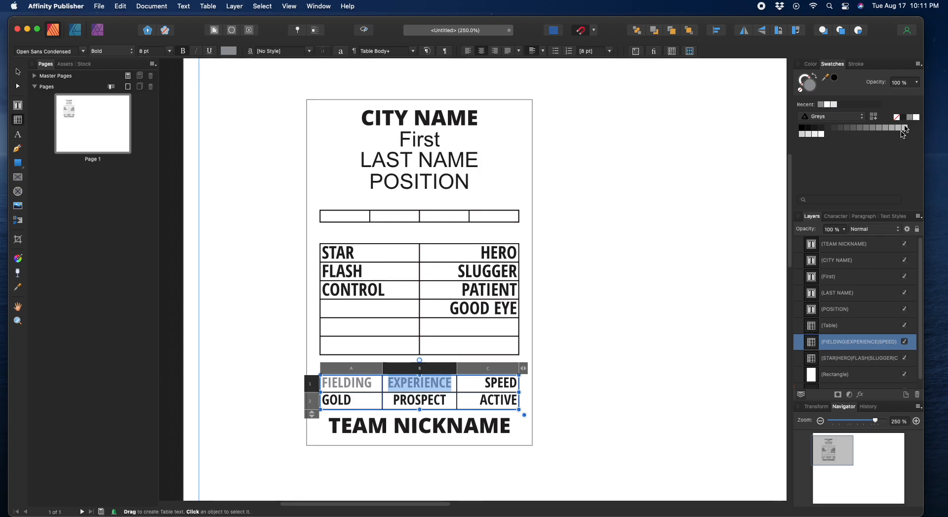
double_click(500, 382)
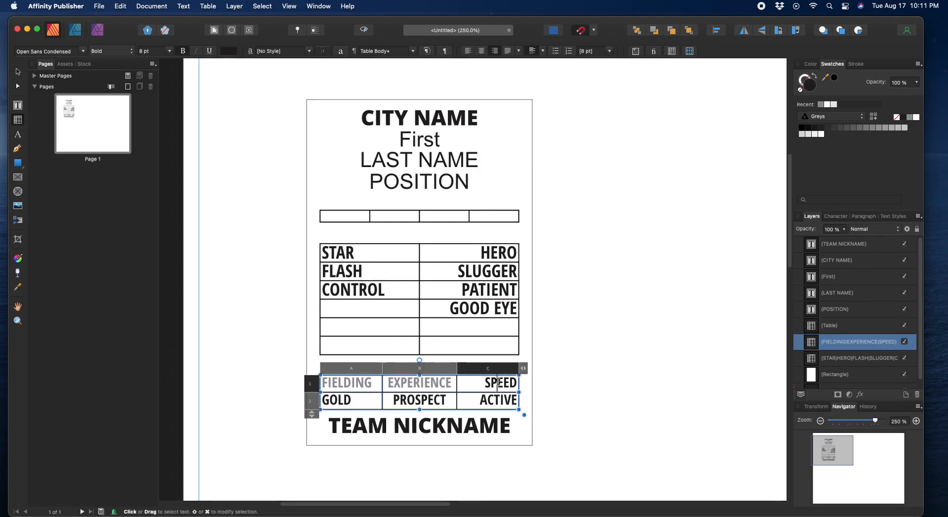
left_click(909, 117)
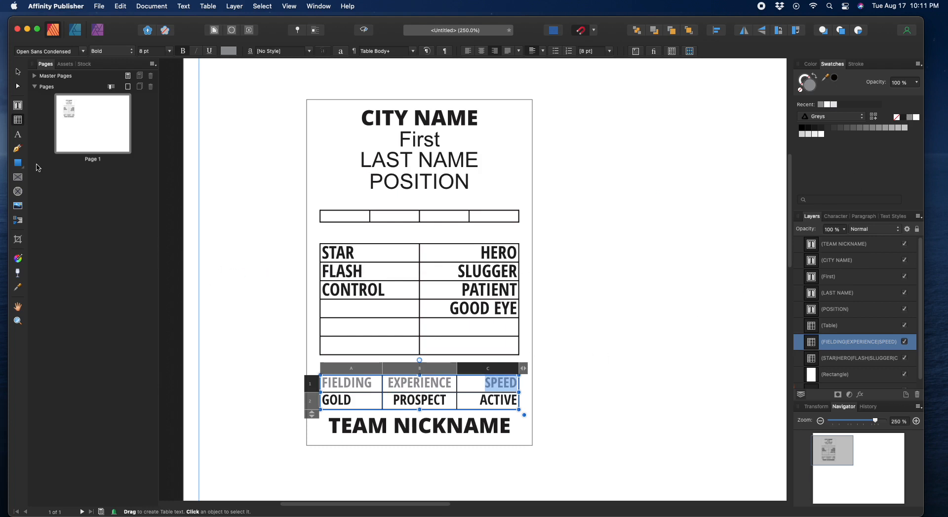
left_click(18, 72)
left_click(236, 281)
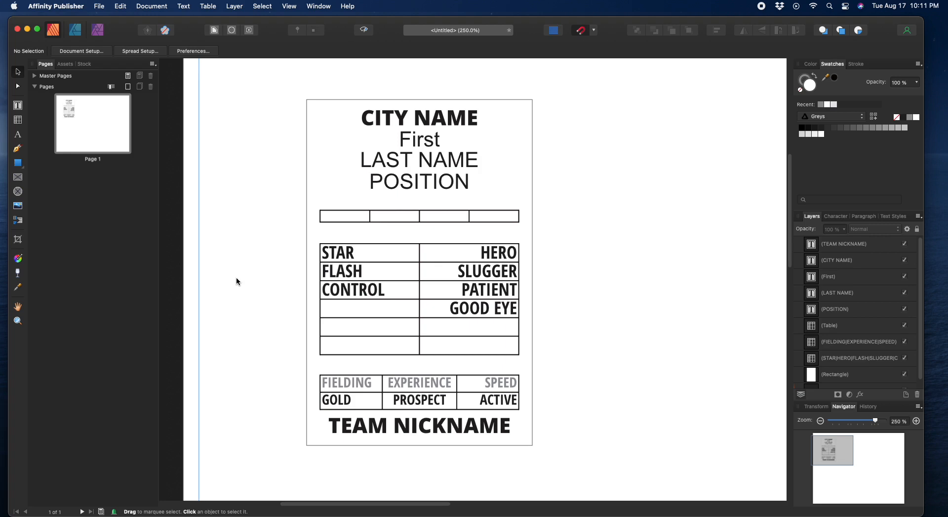
Step: Select all six cells of the FIELDING table and set their borders to No Line Style
left_click(440, 394)
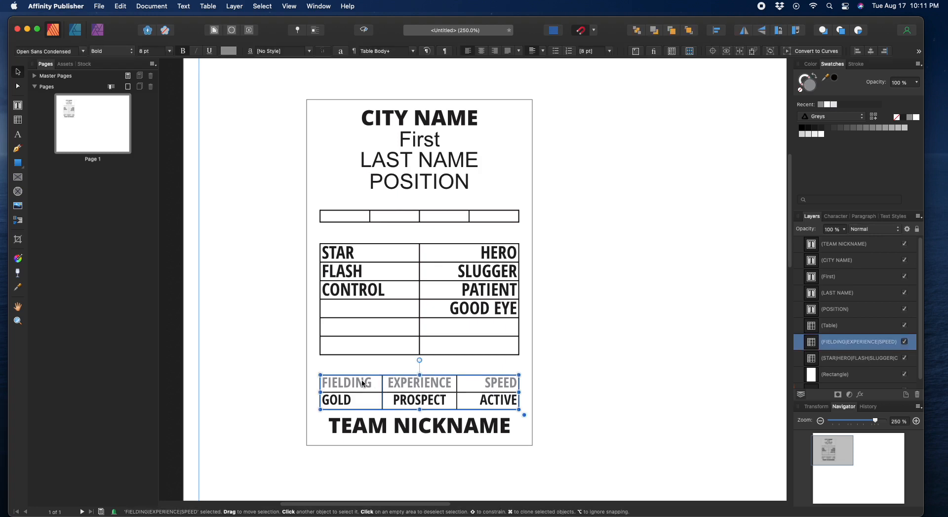
double_click(347, 384)
left_click_drag(329, 381, 505, 396)
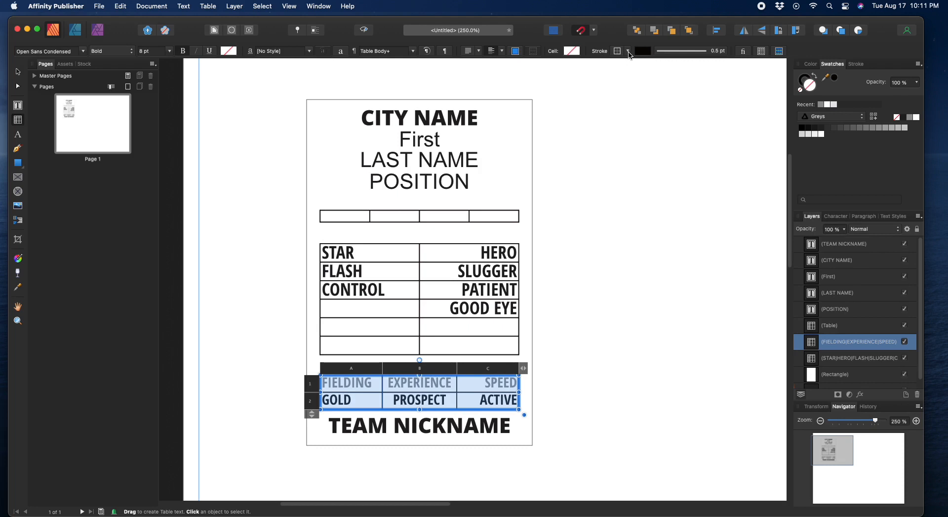
left_click(628, 52)
left_click(603, 85)
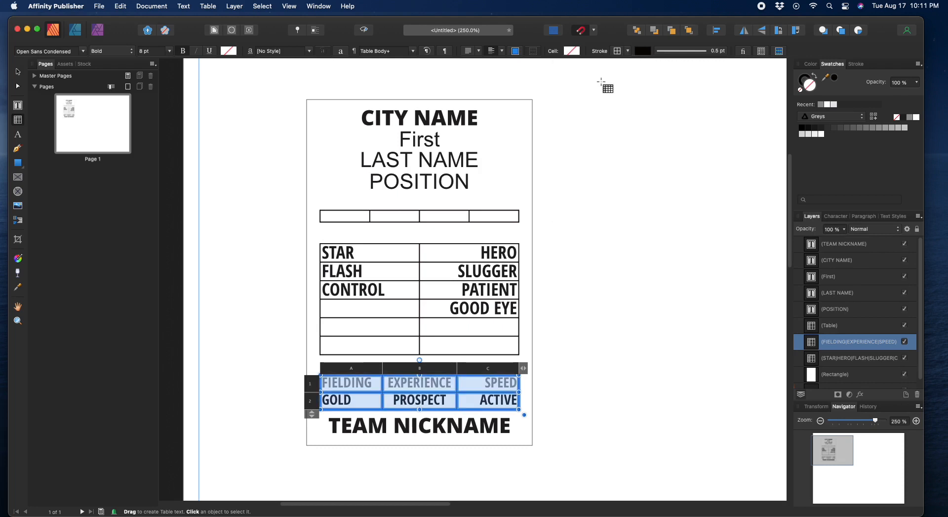
left_click(661, 54)
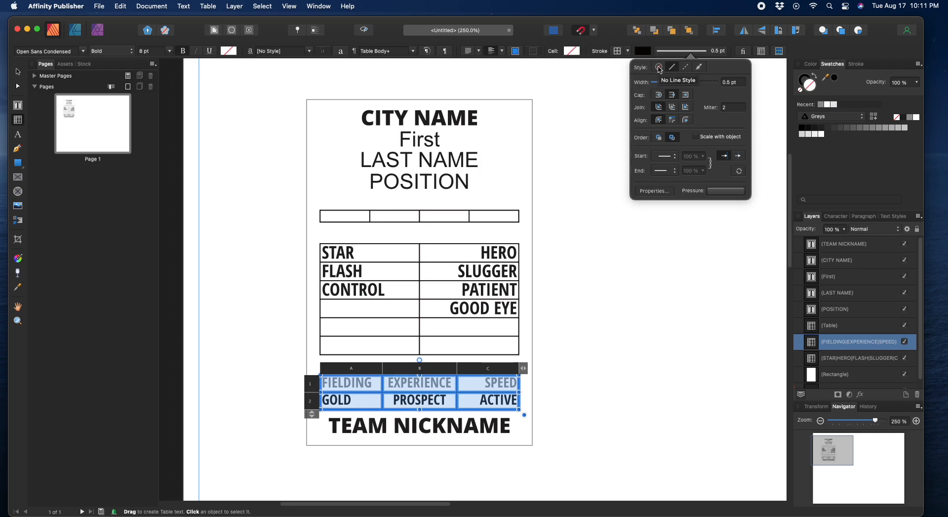
left_click(660, 67)
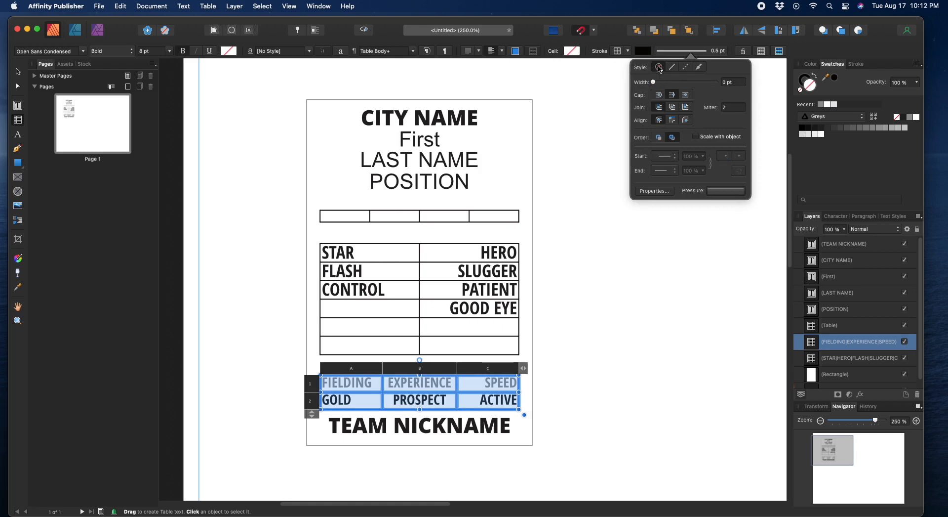
left_click(18, 71)
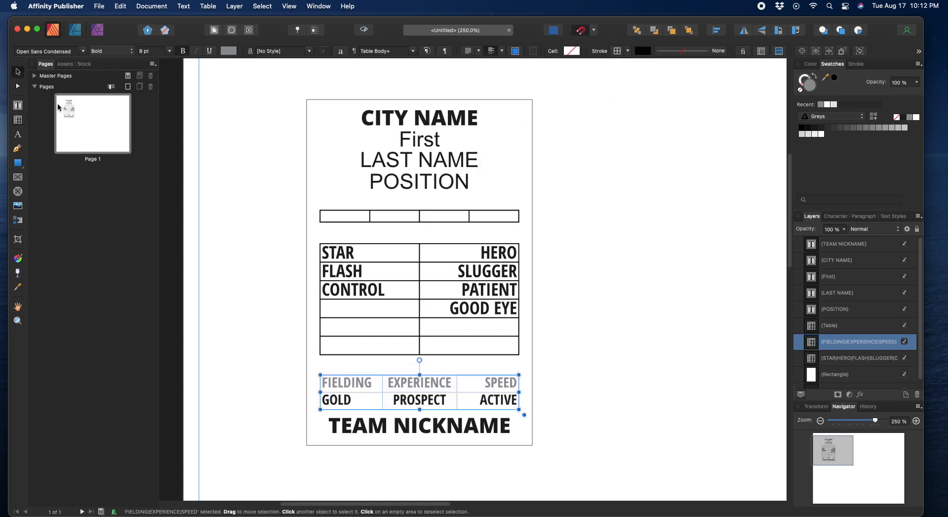
left_click(257, 274)
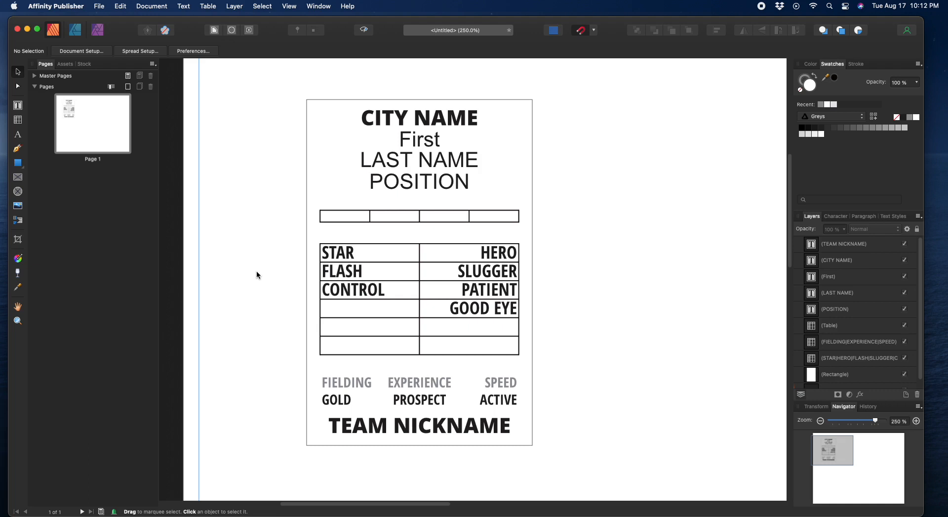
Step: Select every STAR/HERO cell and set all border strokes to colour None
left_click(353, 284)
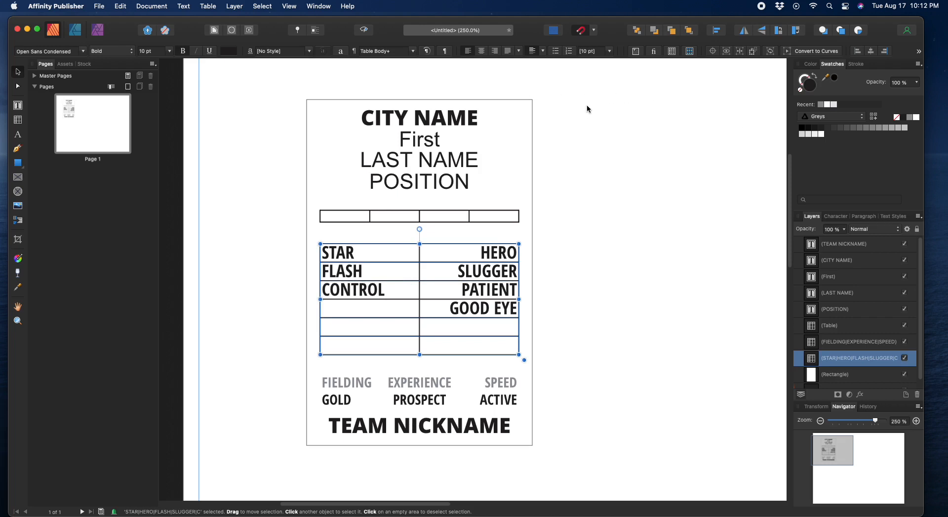
double_click(344, 257)
mouse_move(332, 253)
left_mouse_down()
mouse_move(484, 319)
mouse_move(494, 341)
left_mouse_up()
left_click(628, 51)
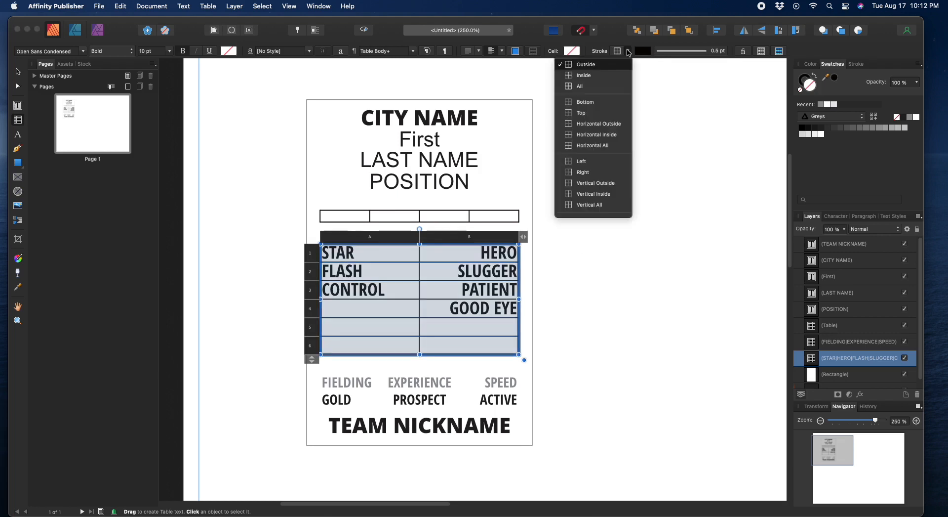
left_click(586, 84)
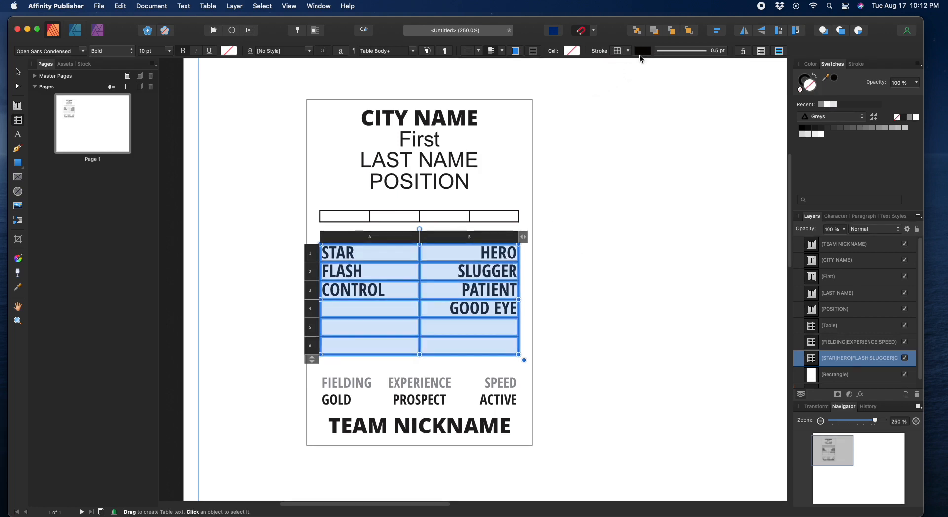
left_click(649, 53)
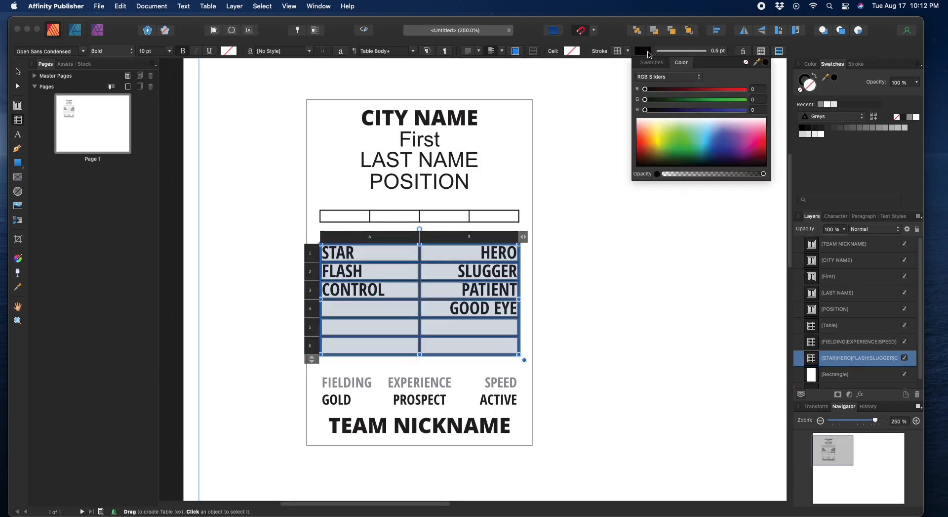
left_click(746, 63)
left_click(581, 140)
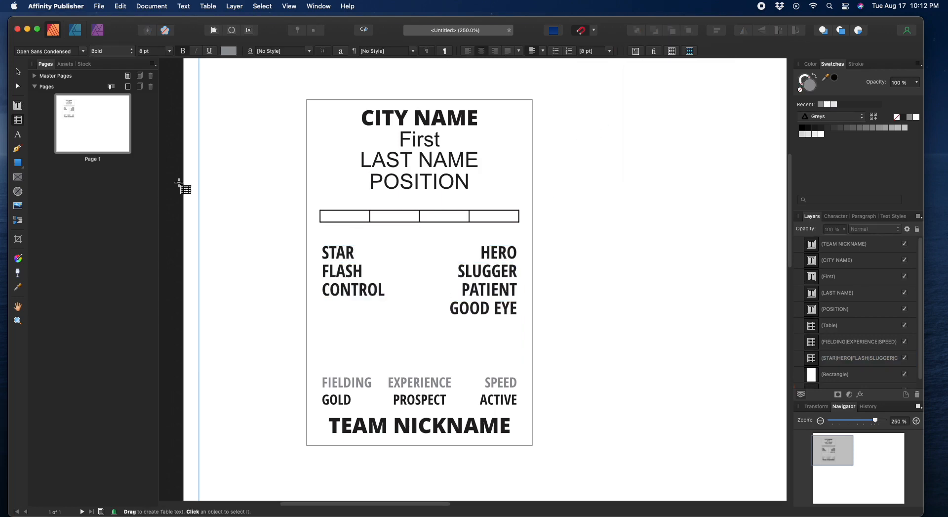
left_click(19, 73)
left_click(338, 268)
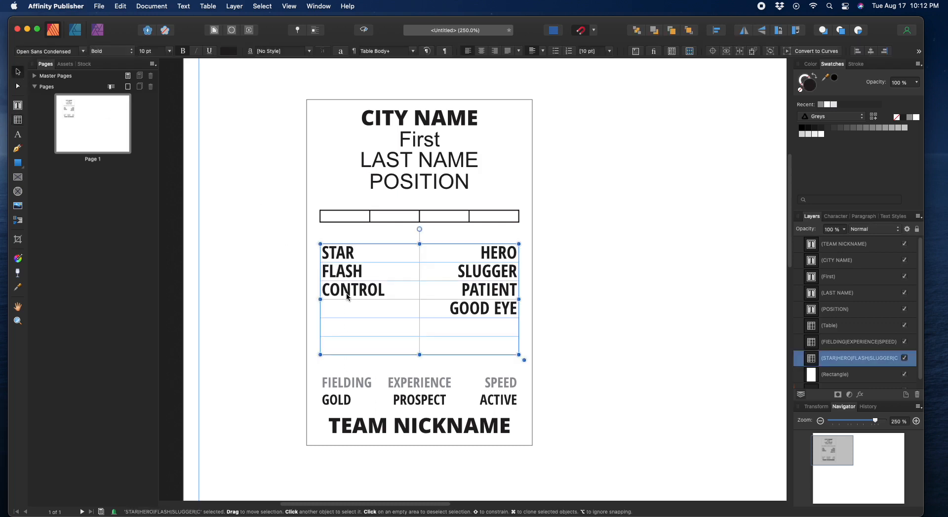
left_click(240, 307)
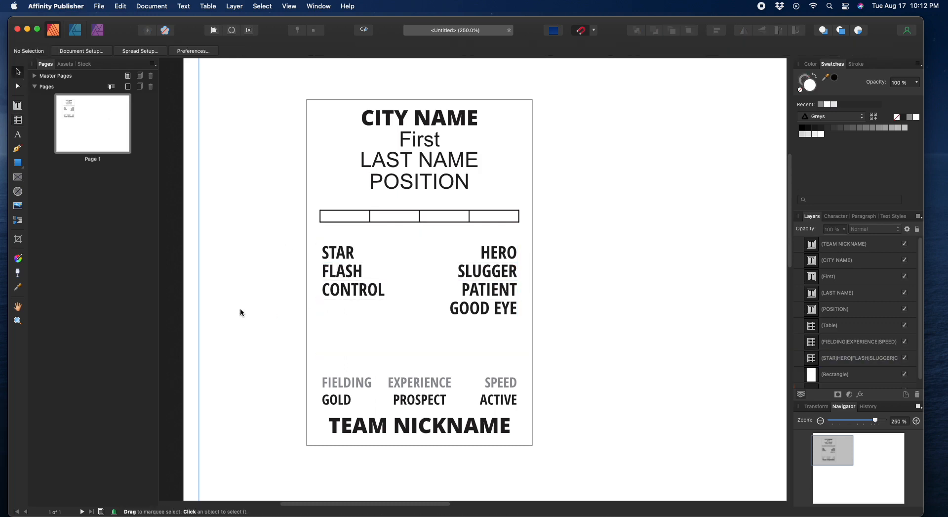
Step: Set the small table below POSITION to Open Sans Condensed Bold at 8 pt
left_click(359, 215)
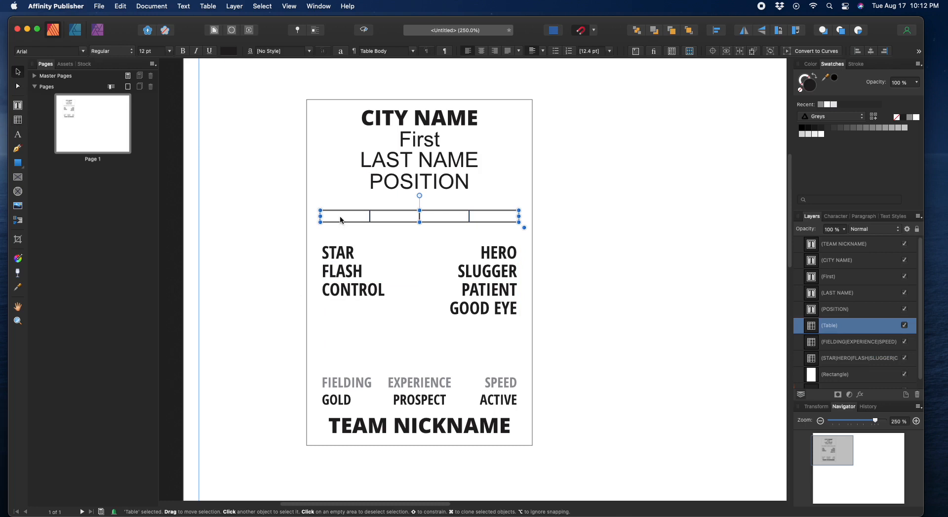
double_click(341, 216)
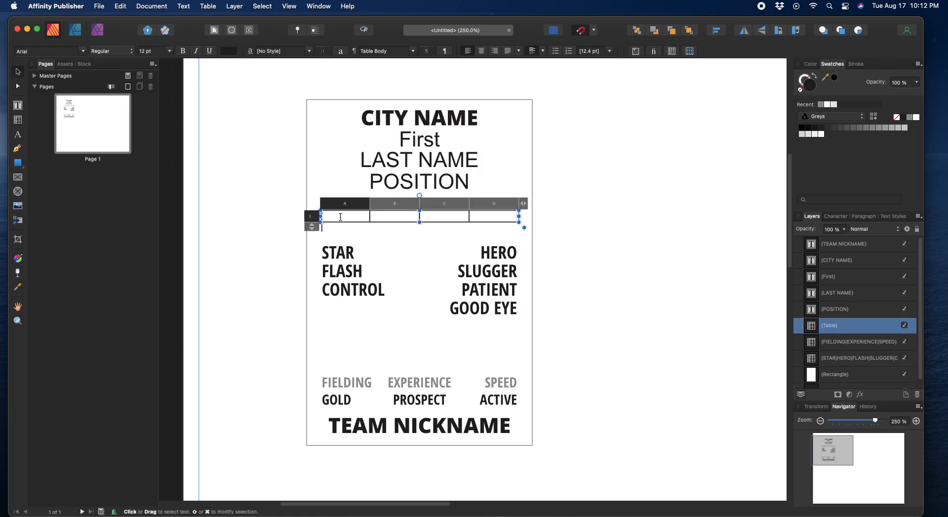
left_click(17, 73)
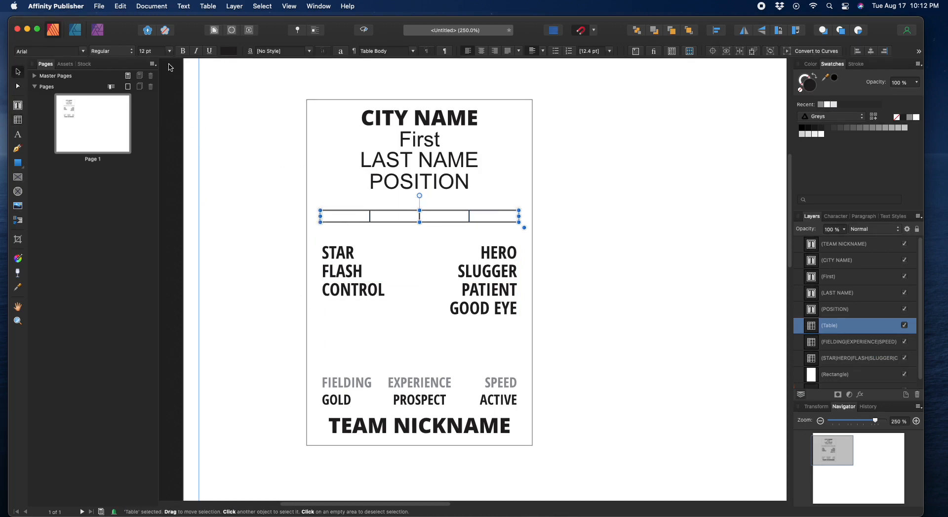
left_click(159, 51)
type("=")
type("8")
left_click(50, 51)
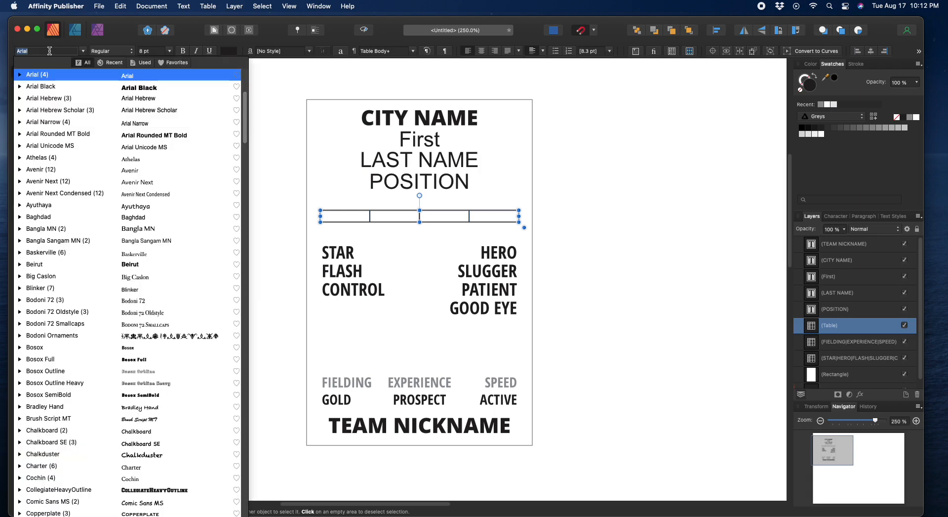
type("OPen")
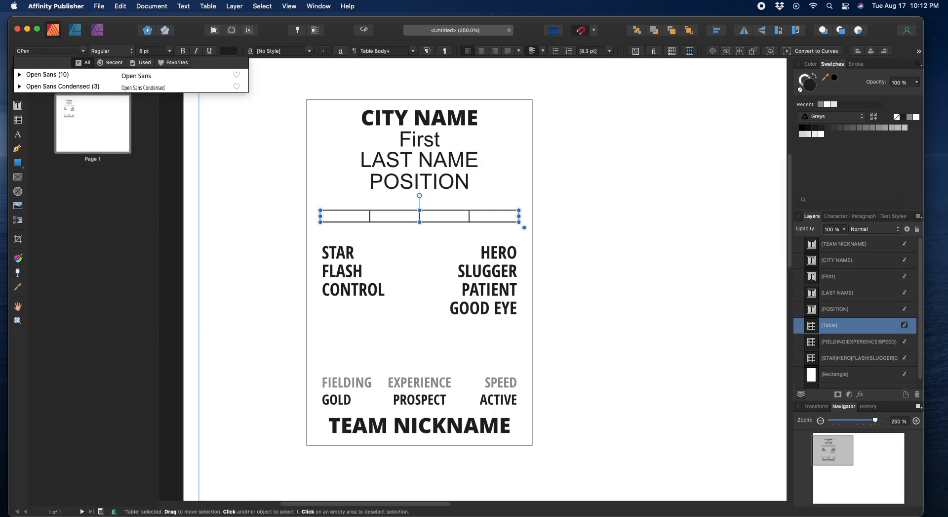
left_click(63, 86)
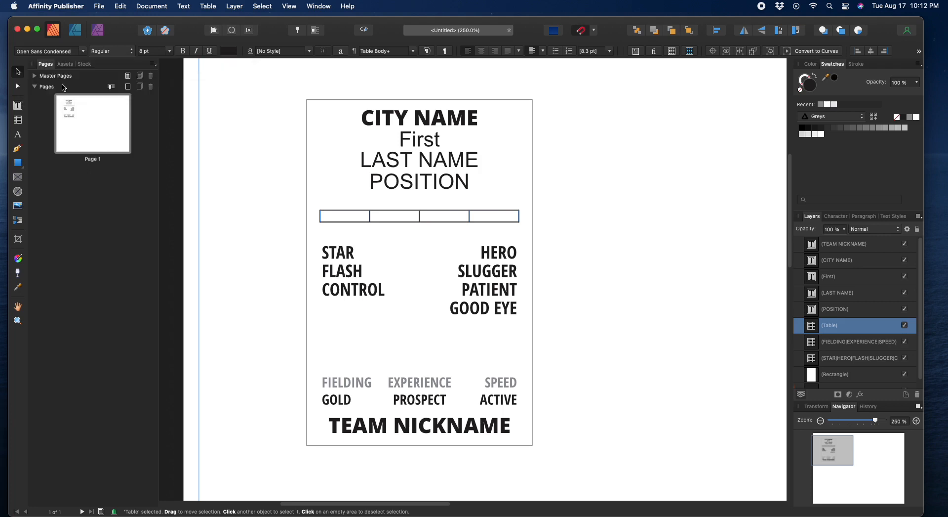
left_click(114, 51)
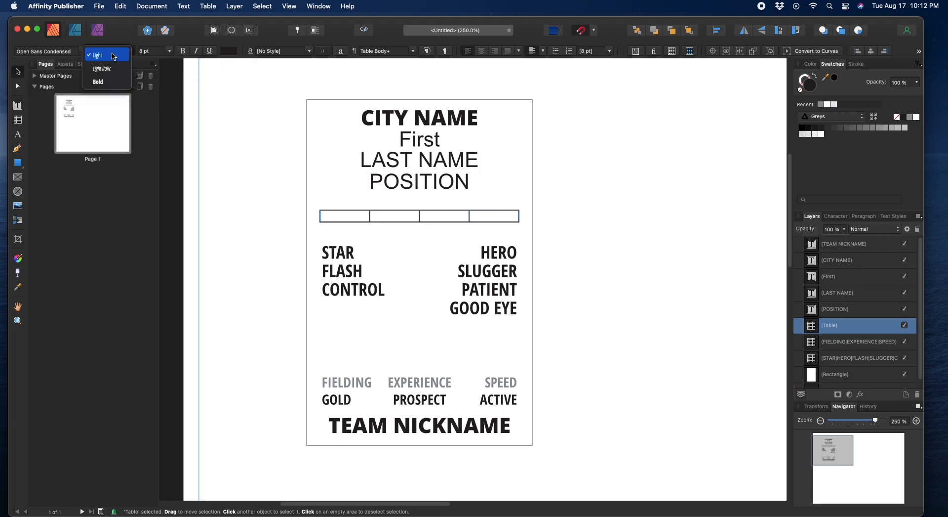
left_click(107, 82)
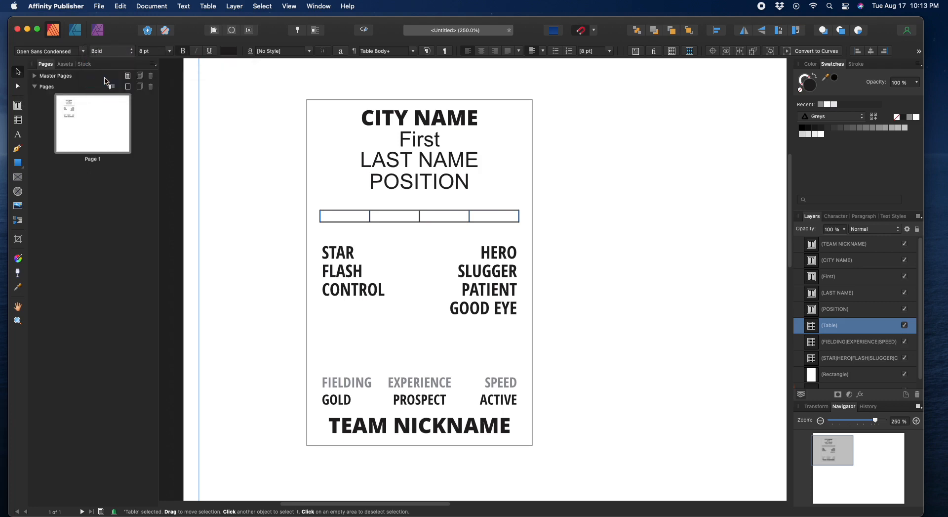
Step: Enable Small Caps for the small table's text in the Character panel
double_click(339, 217)
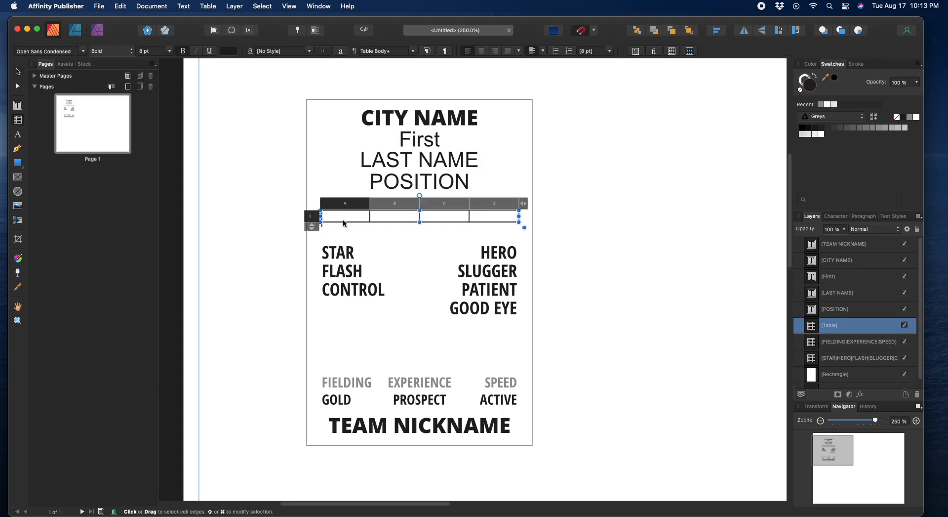
left_click(17, 72)
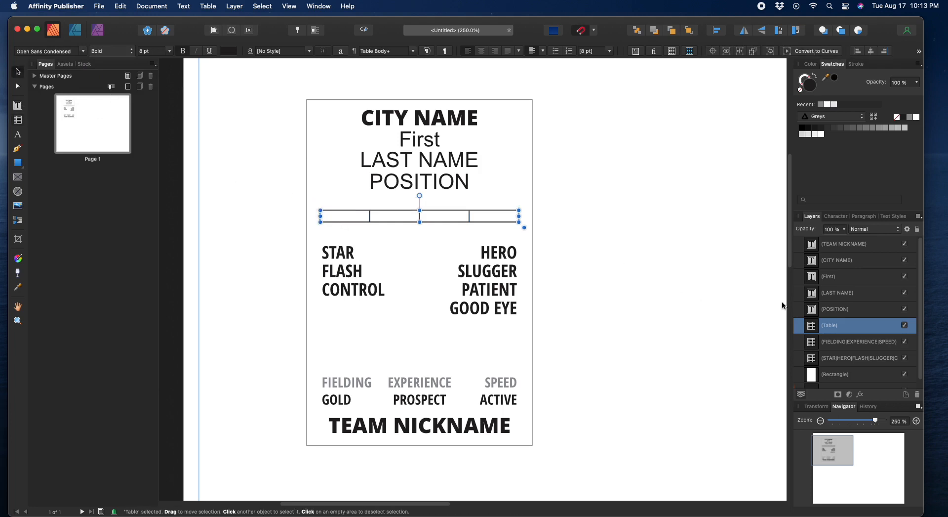
left_click(836, 218)
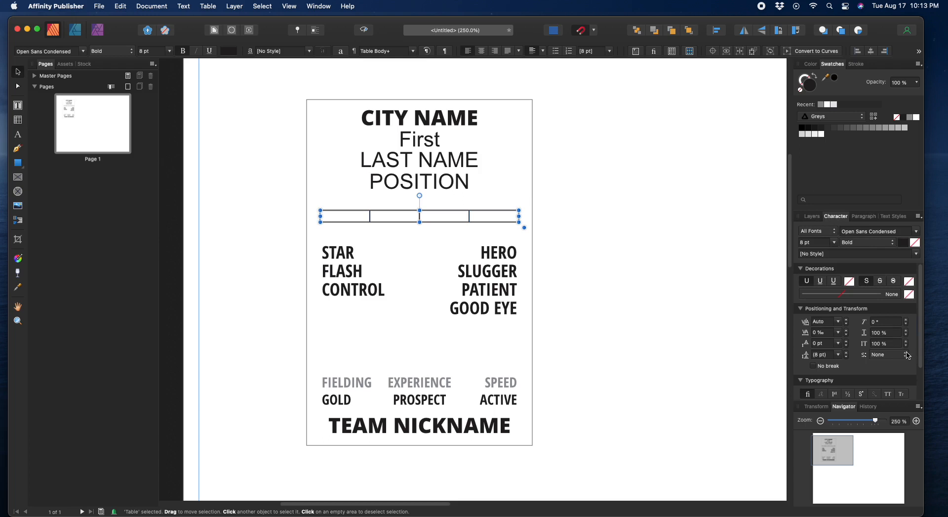
left_click(901, 394)
Step: Type THROWS: in cell A1 and BATS: in cell C1 of the small table
double_click(332, 218)
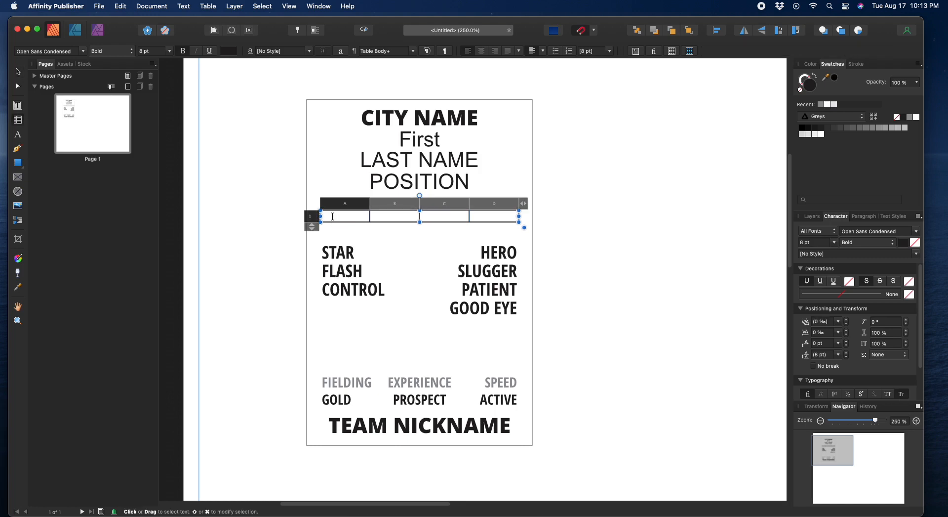
type("THRO")
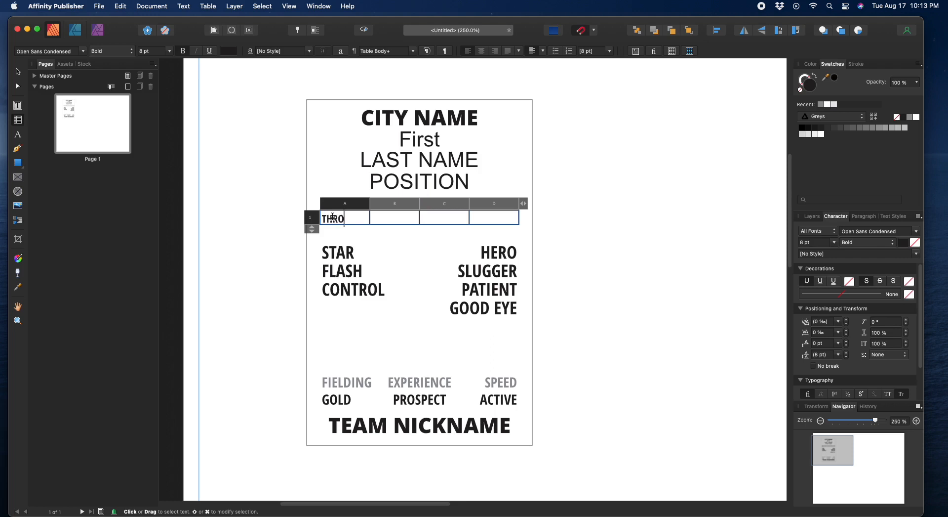
type("WS:")
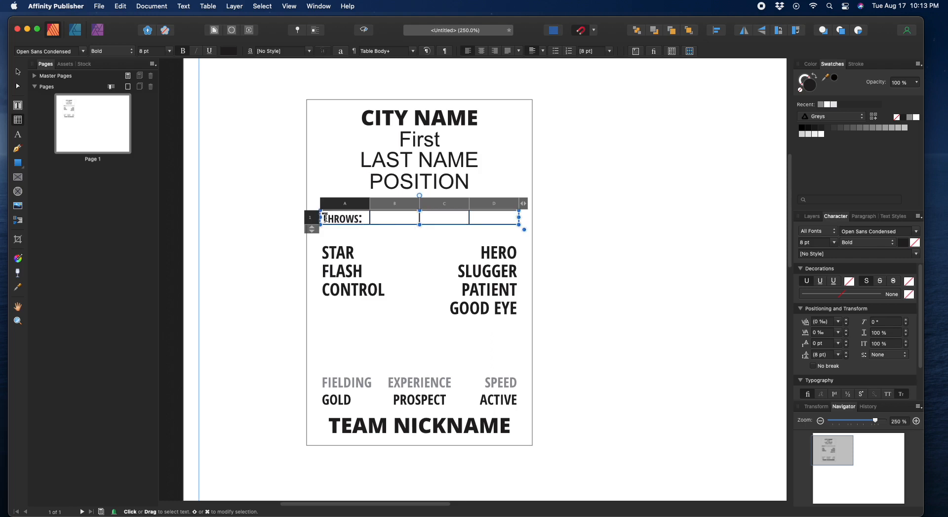
left_click_drag(322, 218, 324, 217)
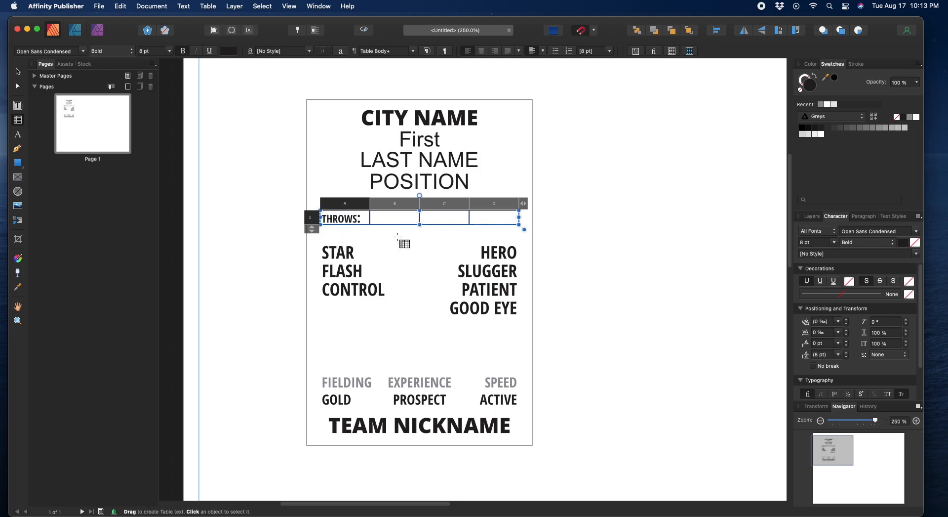
left_click(444, 218)
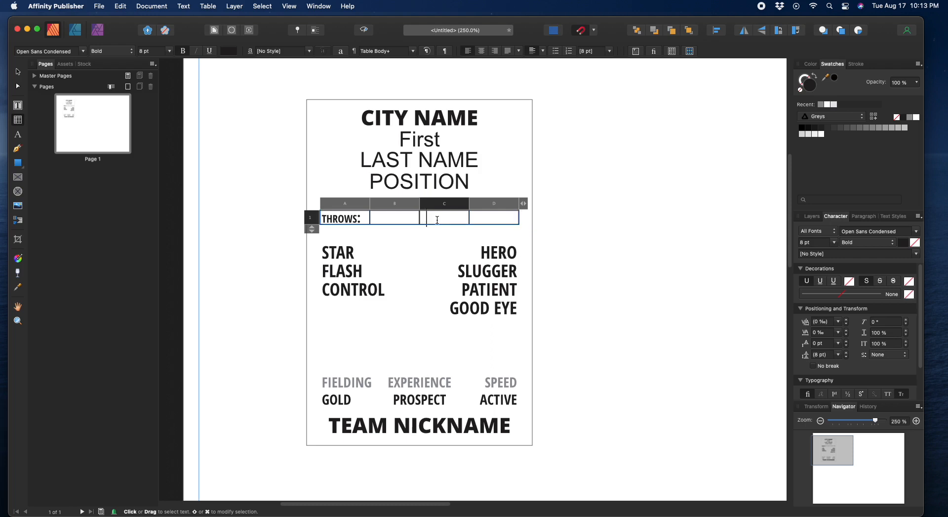
type("BATS:")
left_click(426, 219)
type("b")
left_click(455, 218)
Step: Right-align the BATS: and THROWS: labels in cells C1 and A1
mouse_move(462, 218)
left_mouse_down()
mouse_move(410, 219)
mouse_move(446, 219)
left_mouse_up()
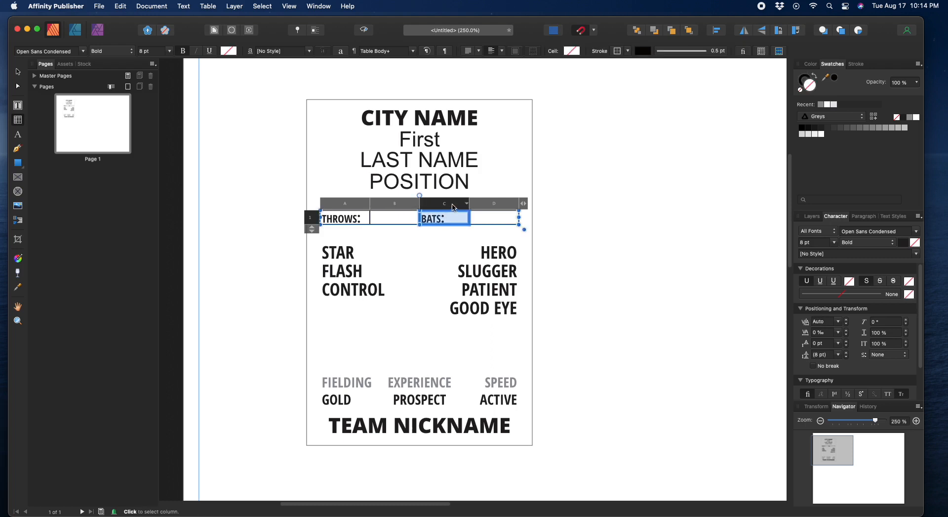
left_click(479, 51)
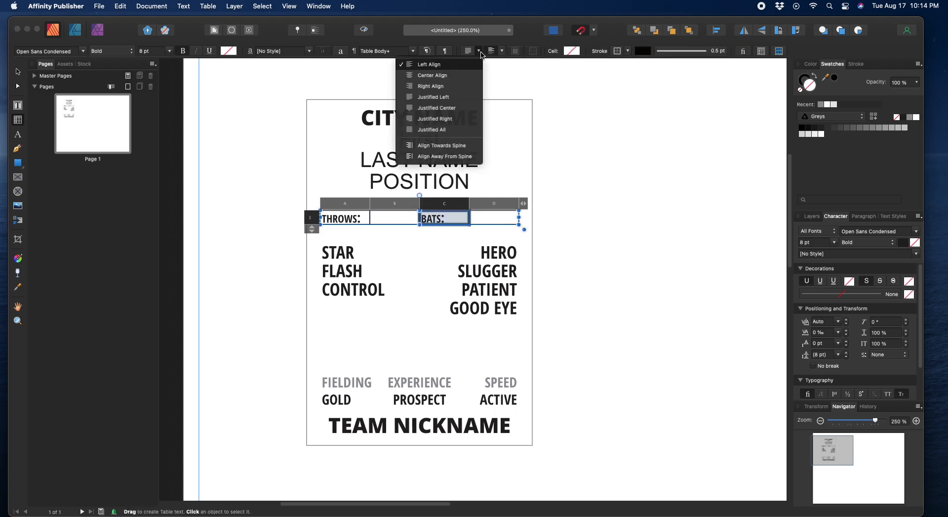
left_click(453, 90)
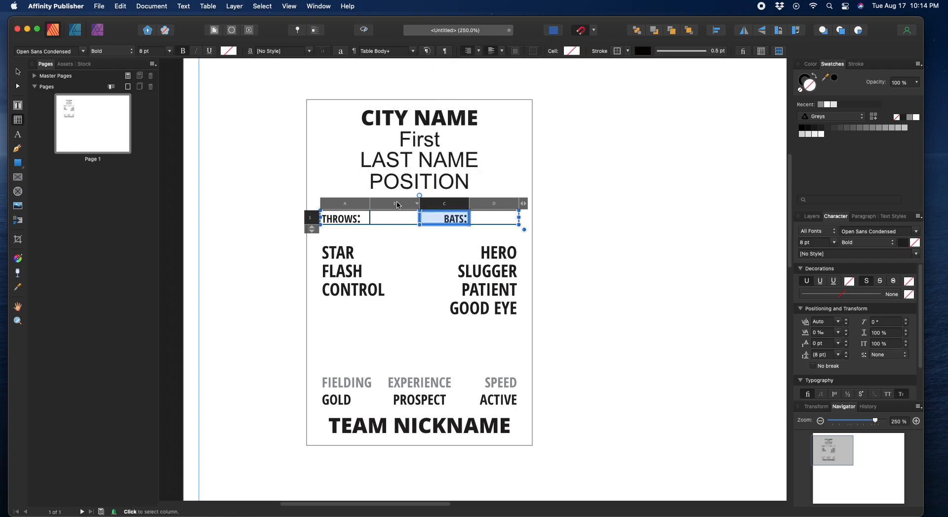
left_click(351, 213)
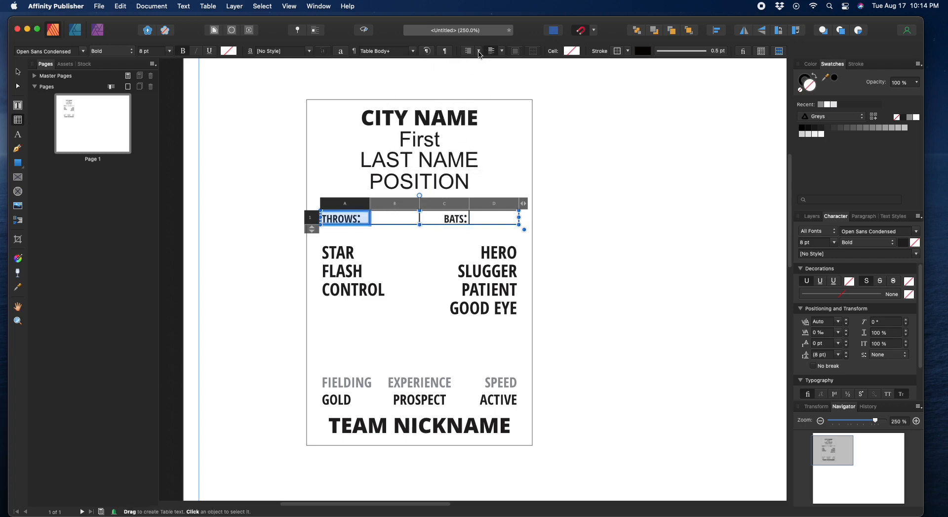
left_click(479, 50)
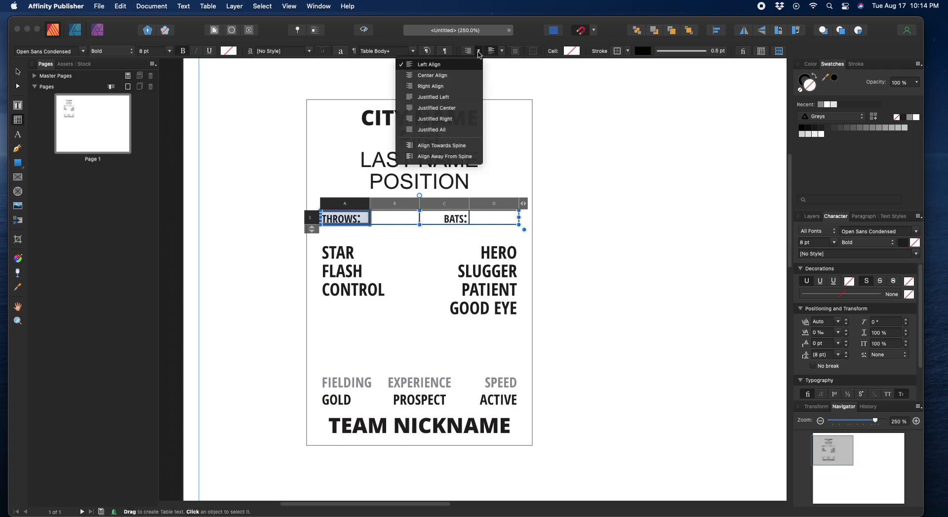
left_click(445, 88)
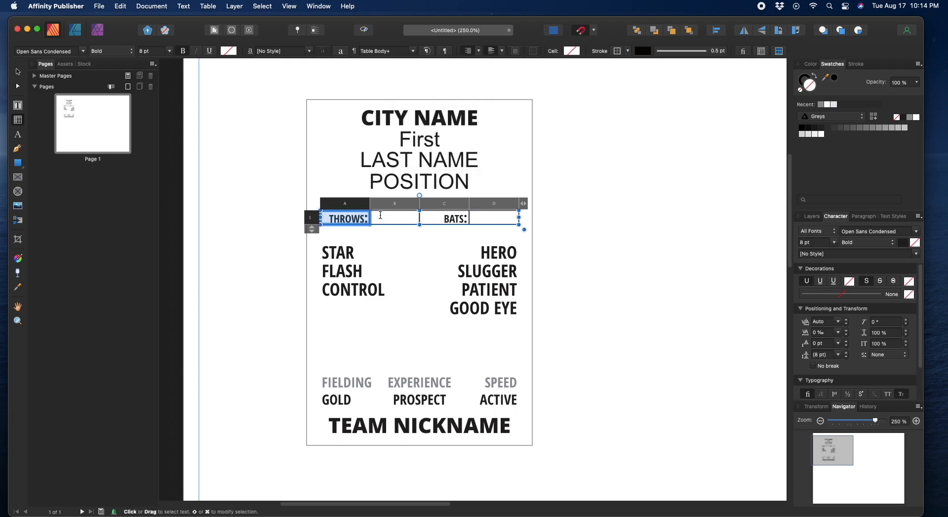
Step: Enter RIGHT in cells B1 and D1, after THROWS: and BATS:
key("Tab")
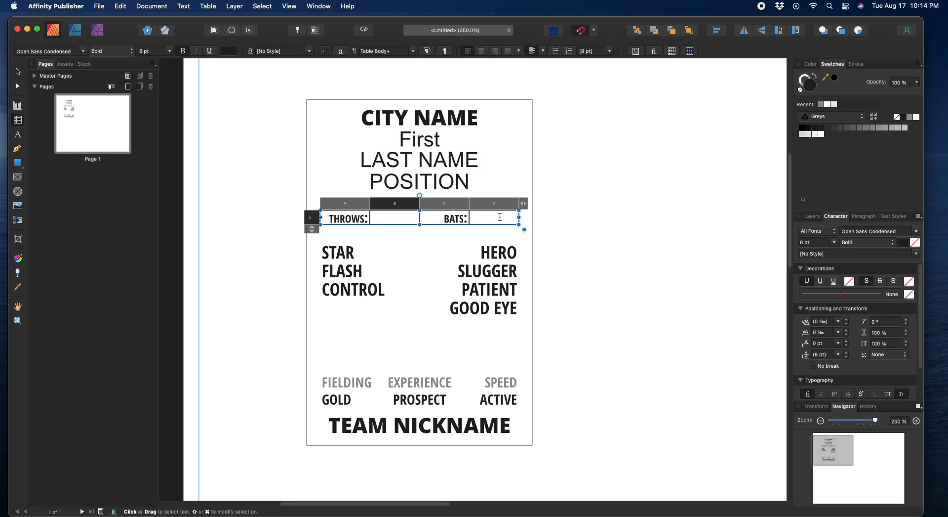
type("RIGHT")
left_click(498, 218)
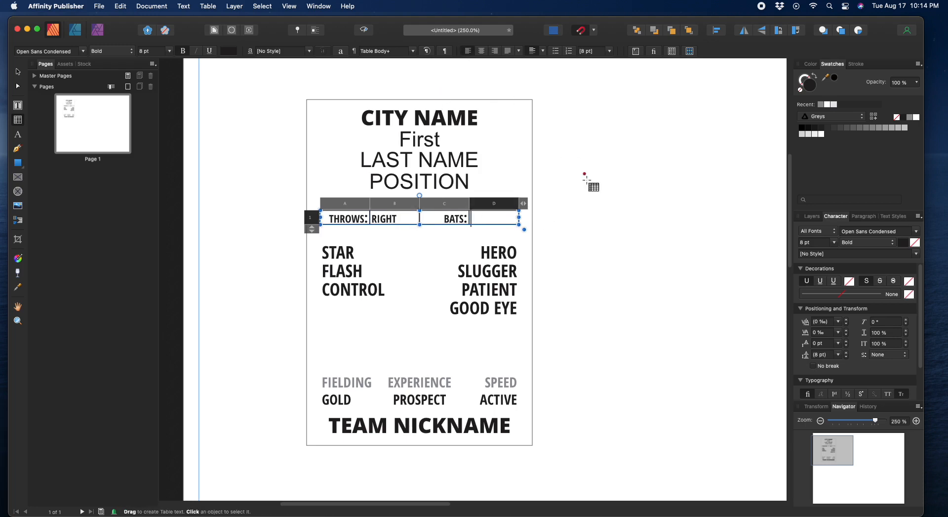
type("RIGHT")
Step: Apply borders on all sides of the four THROWS/BATS cells, leaving no visible lines
left_click_drag(329, 217, 533, 205)
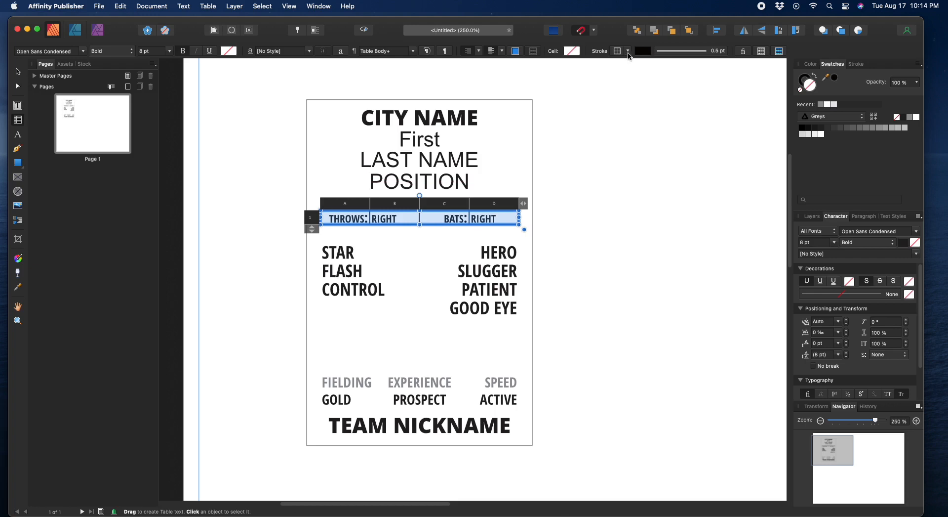
left_click(628, 51)
left_click(601, 86)
left_click(644, 53)
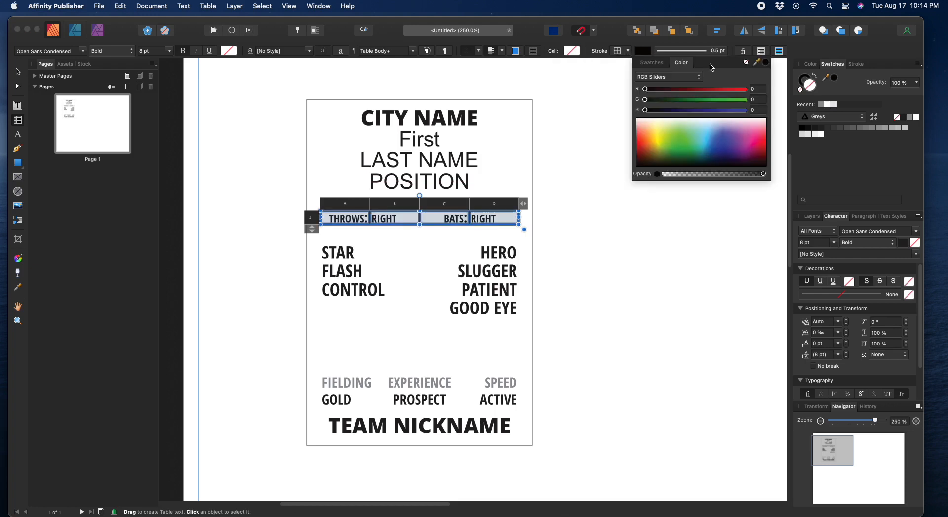
left_click(747, 63)
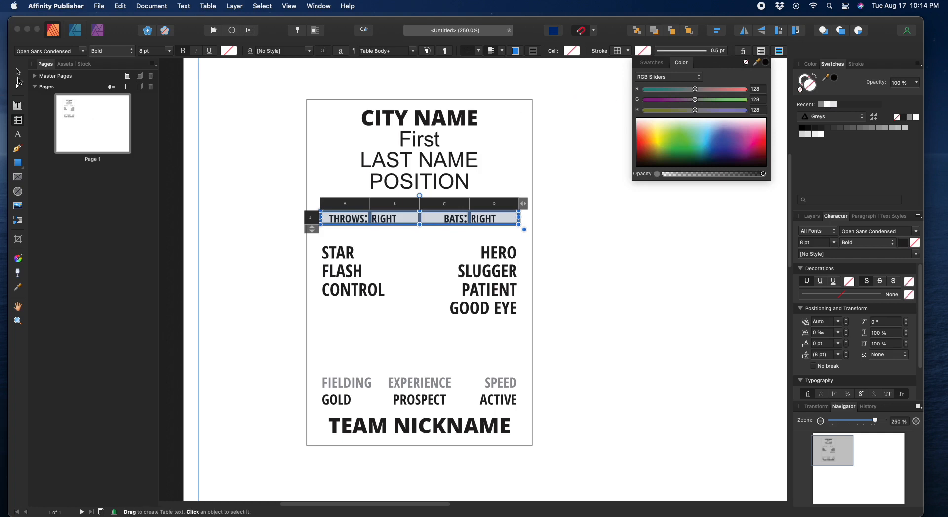
left_click(17, 72)
left_click(275, 197)
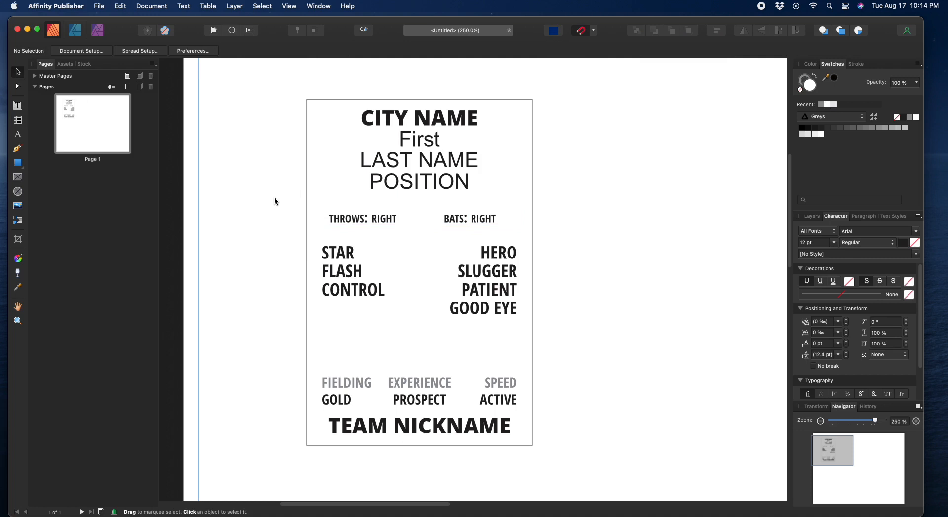
left_click(388, 187)
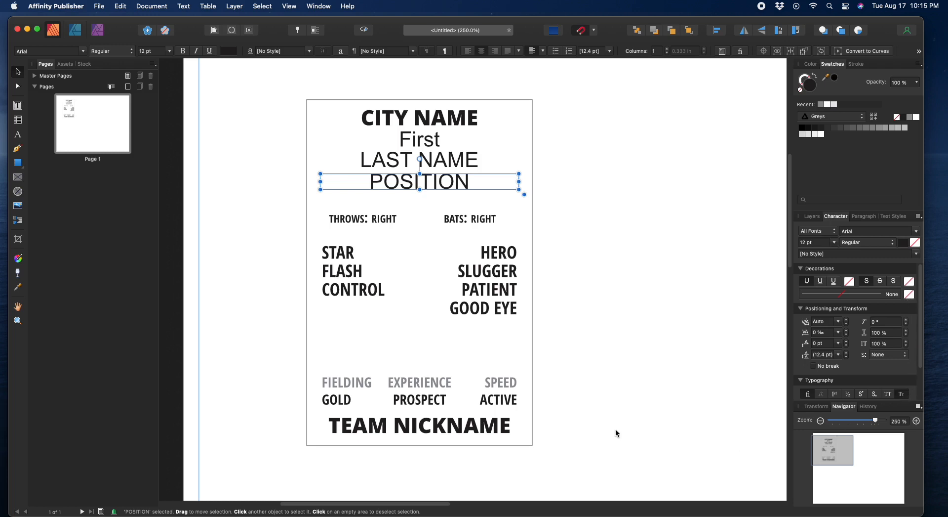
Step: Set First in small caps and retype the POSITION line as STARTING PITCHER
left_click(425, 141)
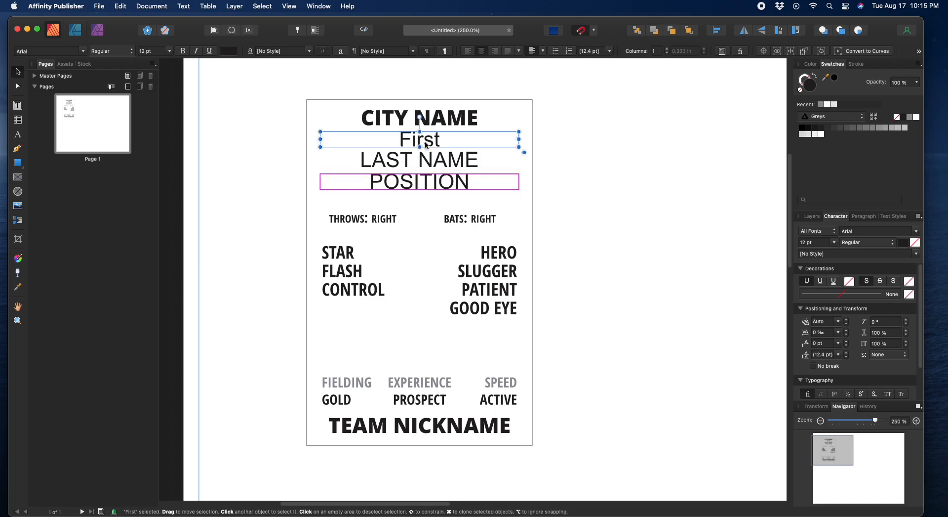
left_click(901, 393)
left_click(407, 183)
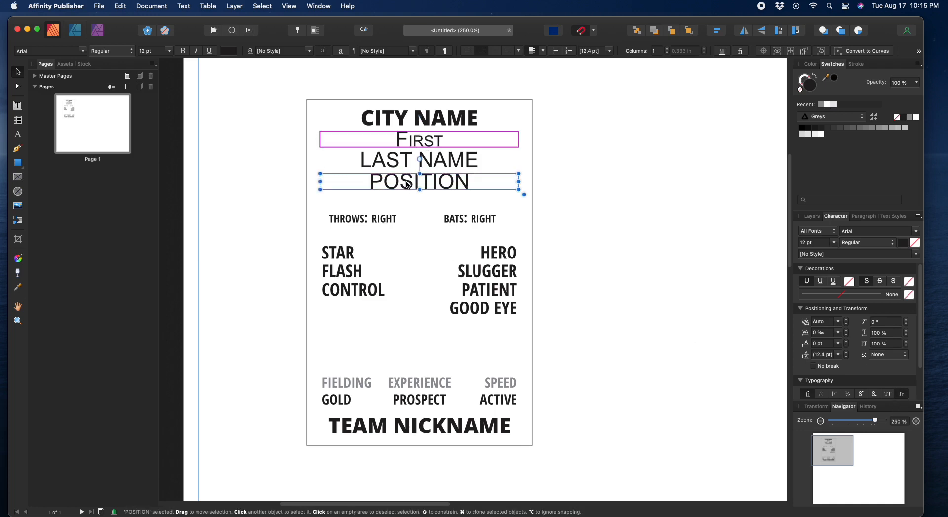
double_click(374, 186)
left_click_drag(366, 186, 470, 187)
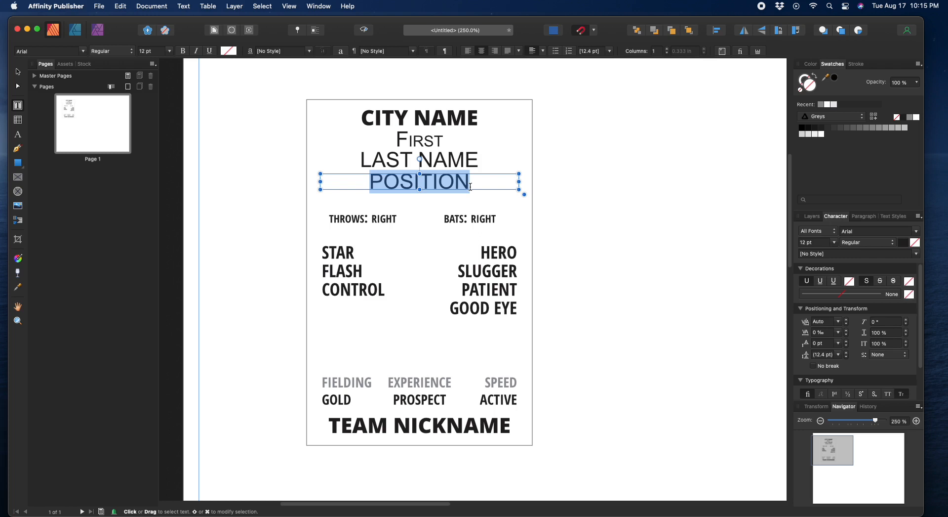
type("STAR")
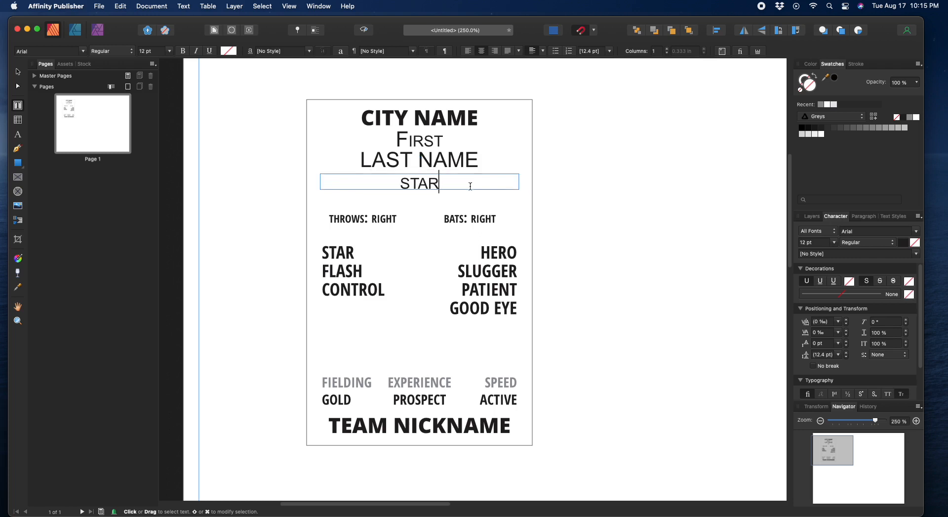
type("TI")
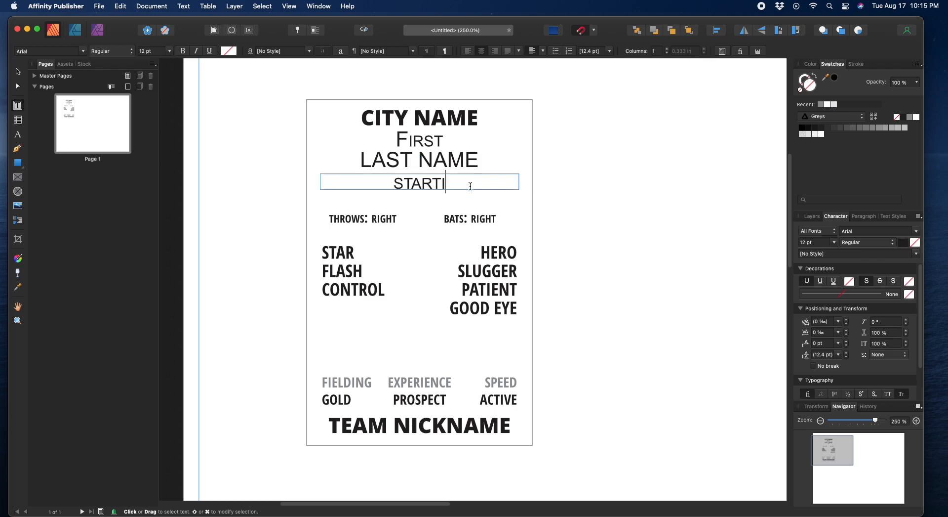
type("NG PITCHER")
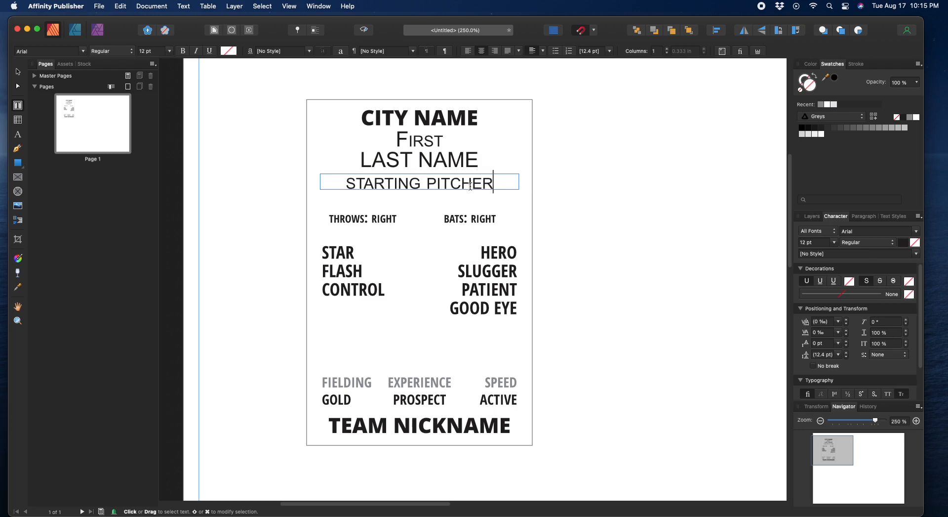
key("Escape")
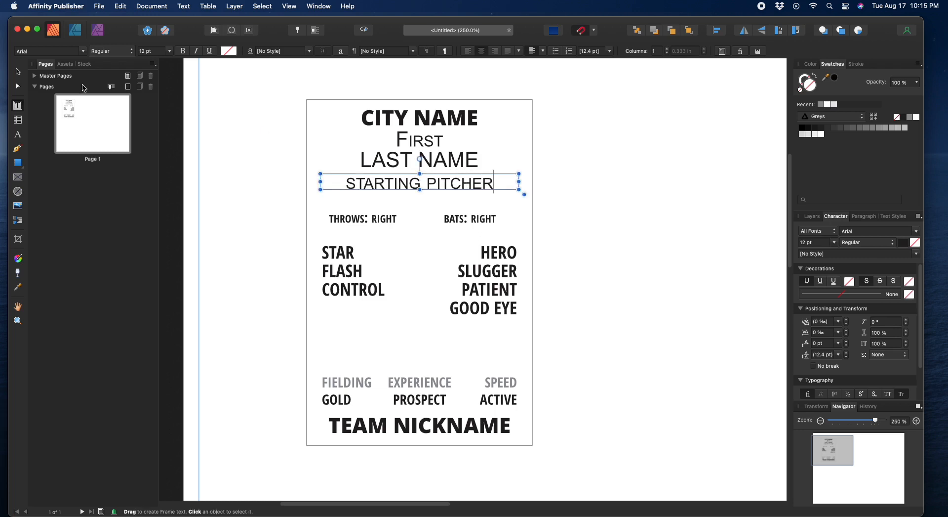
Step: Replace the word STARTING with A in the title, accidentally deleting the frame
left_click(17, 73)
left_click(438, 202)
left_click(387, 185)
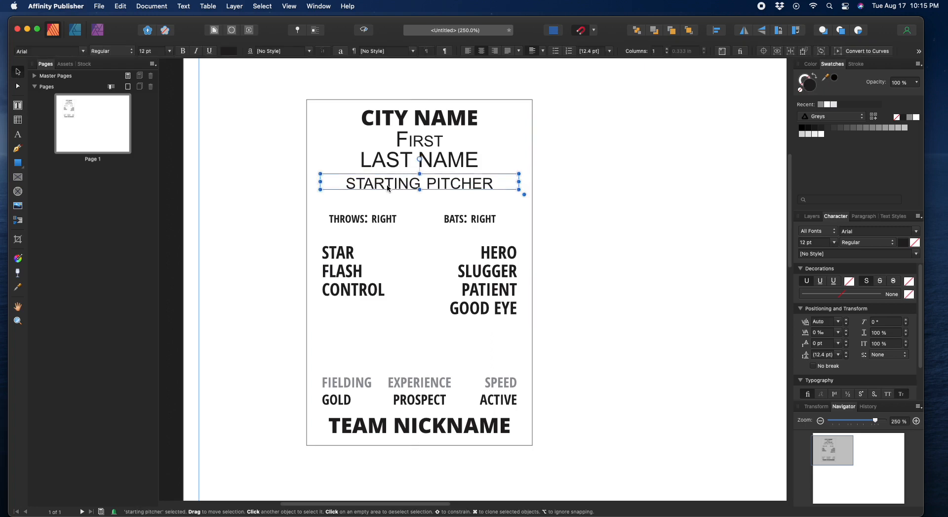
double_click(346, 183)
left_click_drag(346, 184, 419, 184)
type("A")
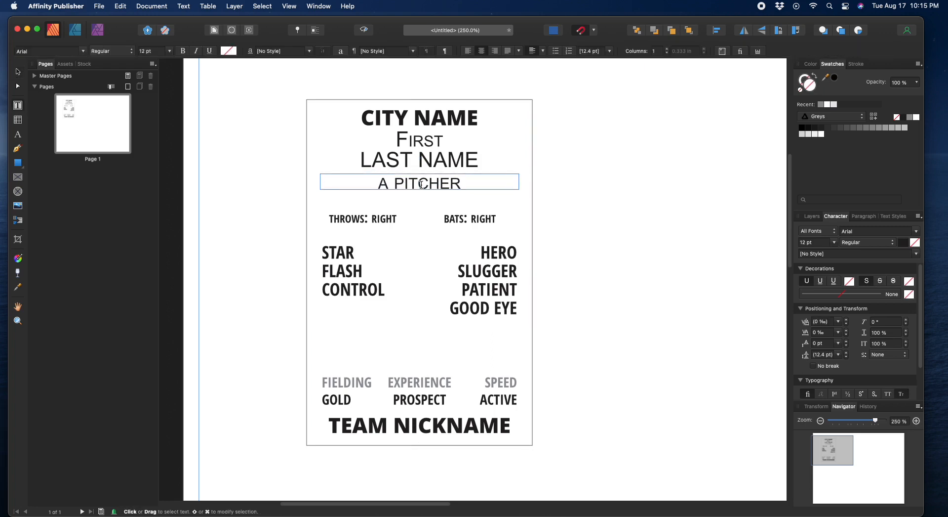
key("Escape")
key("BackSpace")
key("t")
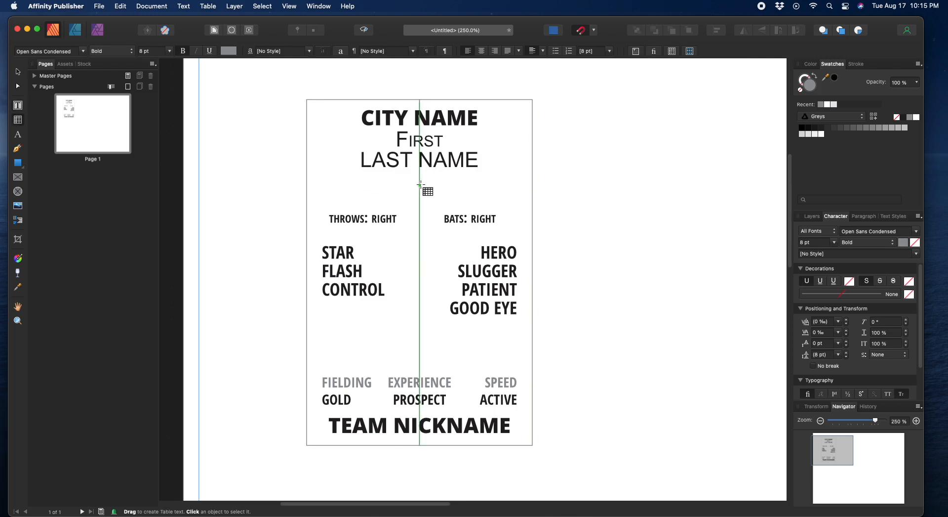
Step: Restore the deleted pitcher text frame with undo and reselect the word A
left_click(18, 73)
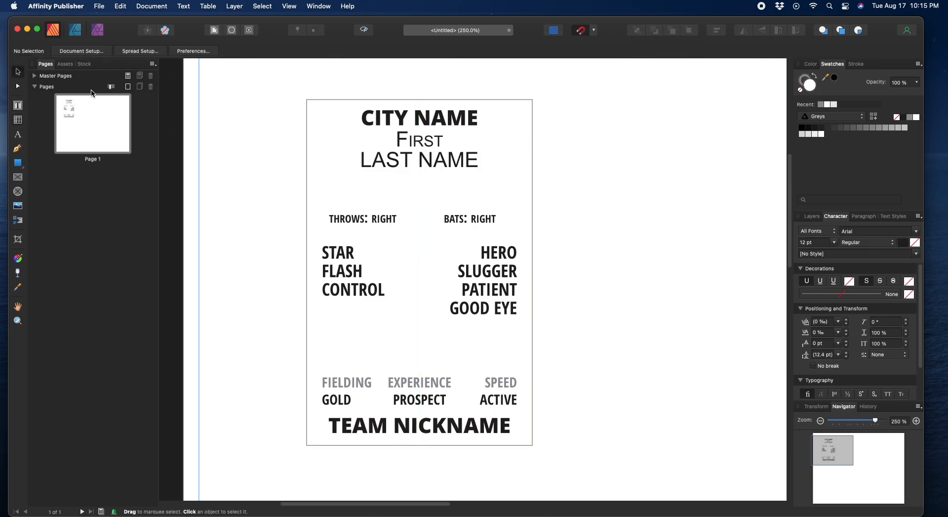
key("super+z")
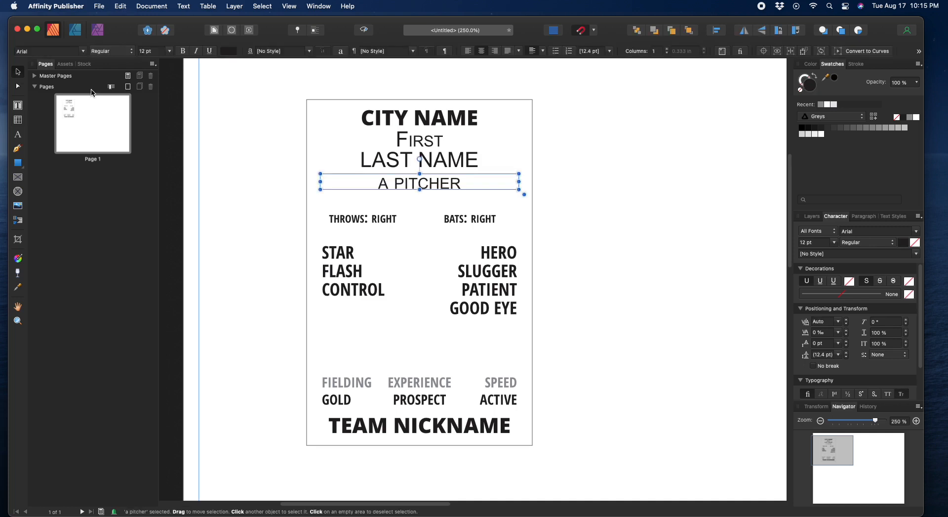
double_click(388, 185)
double_click(384, 184)
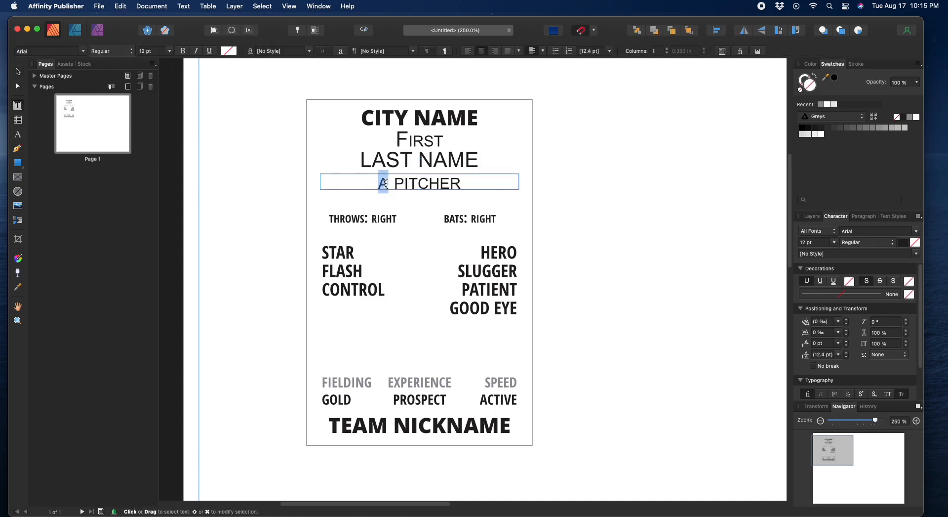
Step: Type the title as STARTIMNG PITCHER, then undo and redo edits to the frame
type("ARTIMNG")
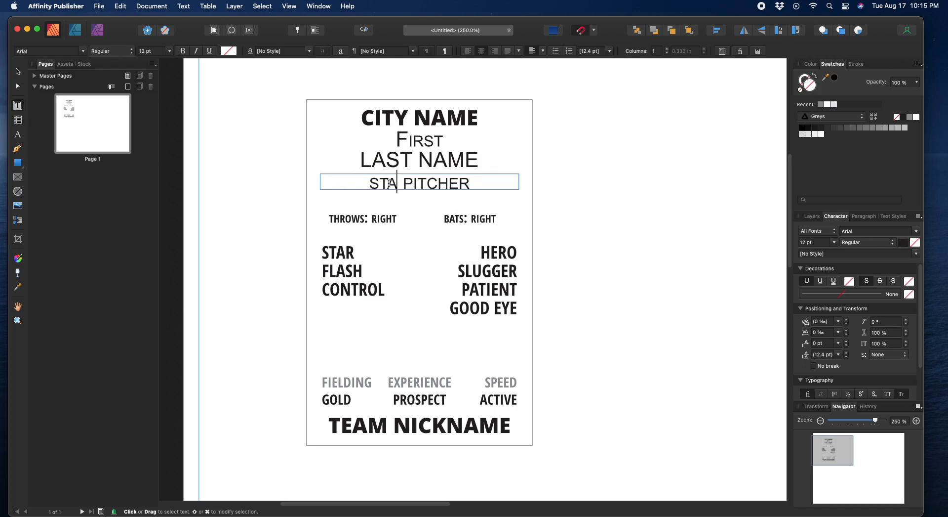
key("super+z")
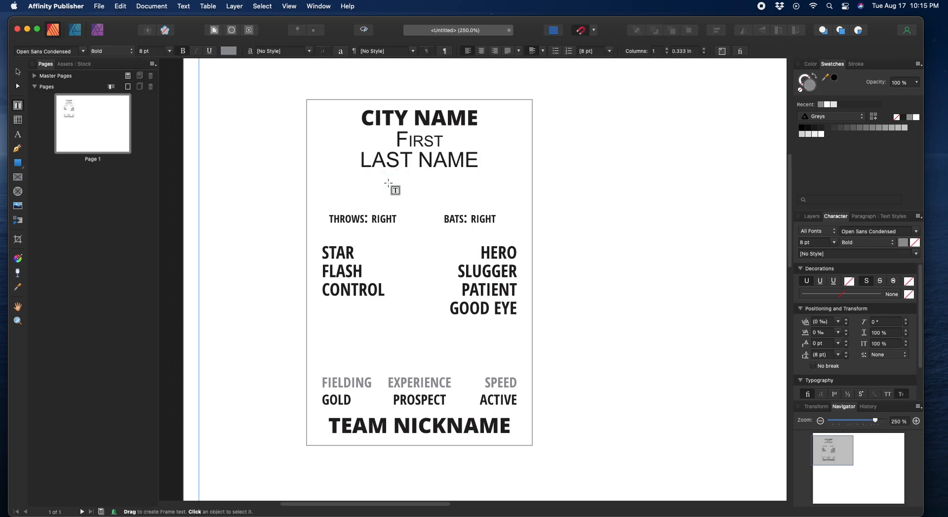
left_click(18, 72)
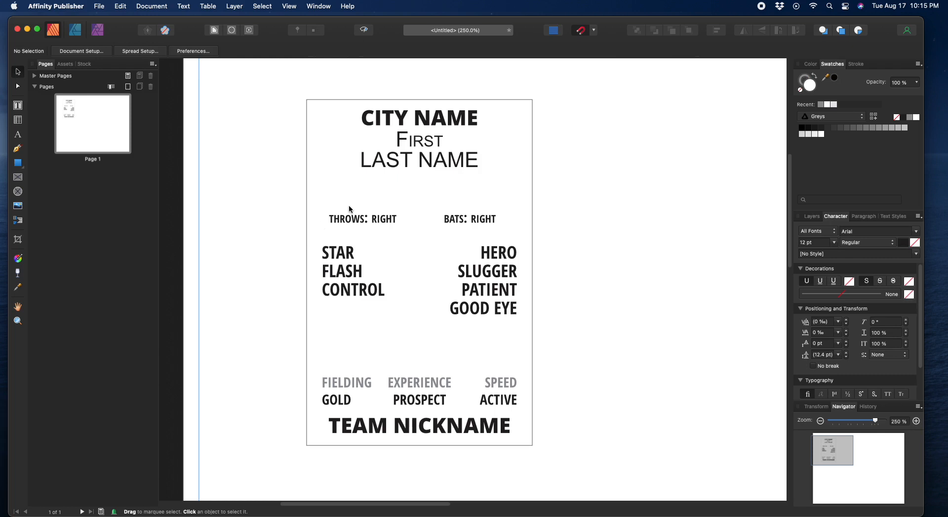
key("super+shift+z")
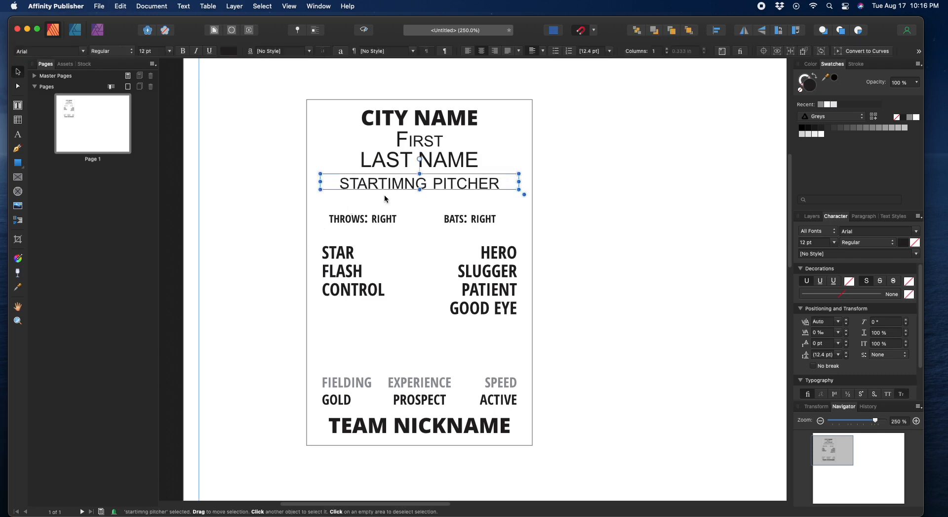
double_click(392, 184)
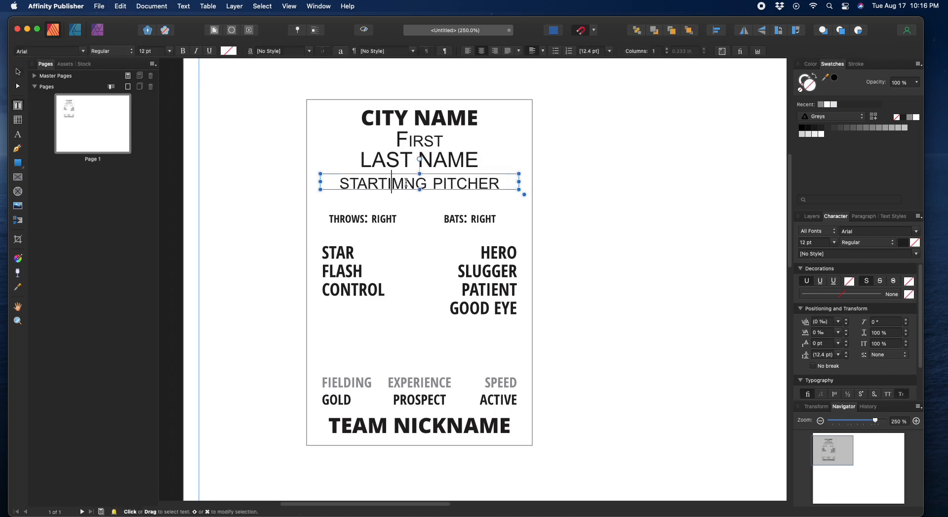
key("super+z")
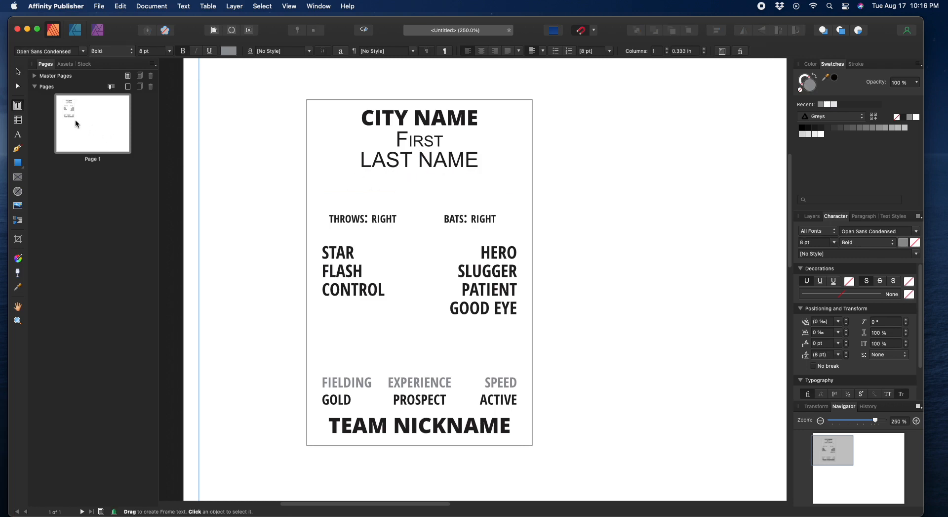
left_click(17, 72)
Step: Select the card's border rectangle and its Rectangle layer, then deselect it
left_click(423, 187)
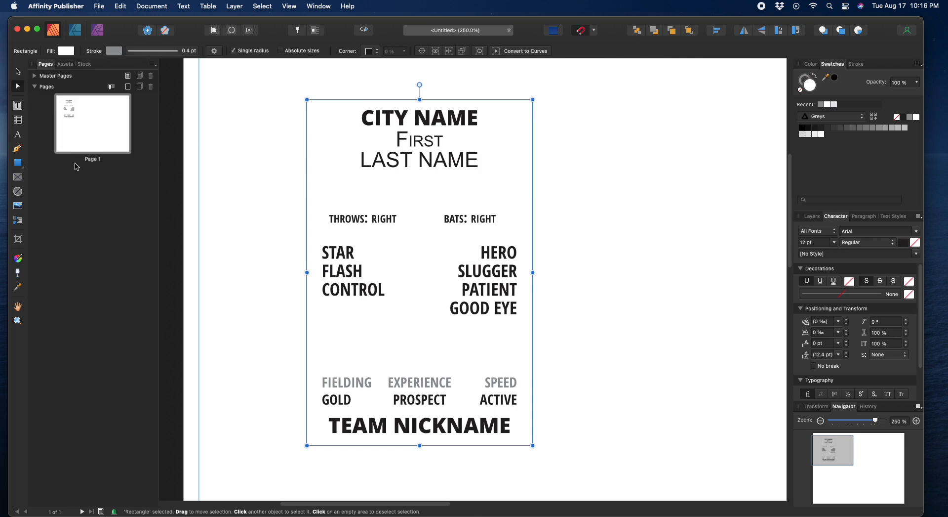
left_click(19, 73)
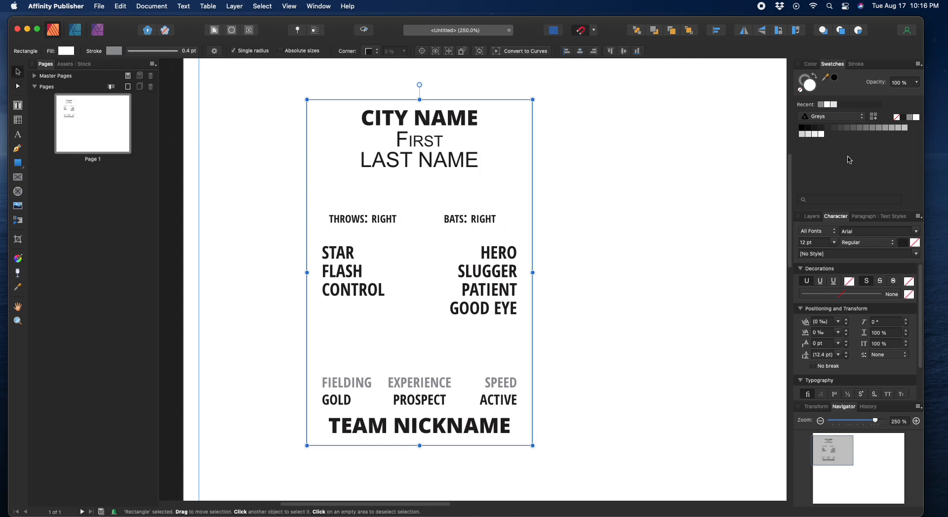
left_click(812, 217)
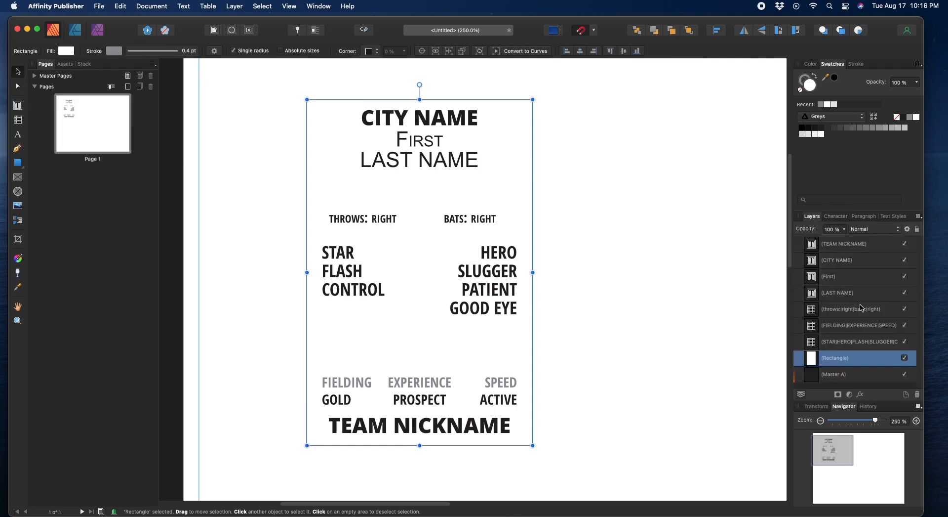
left_click(834, 361)
left_click(877, 373)
left_click(847, 362)
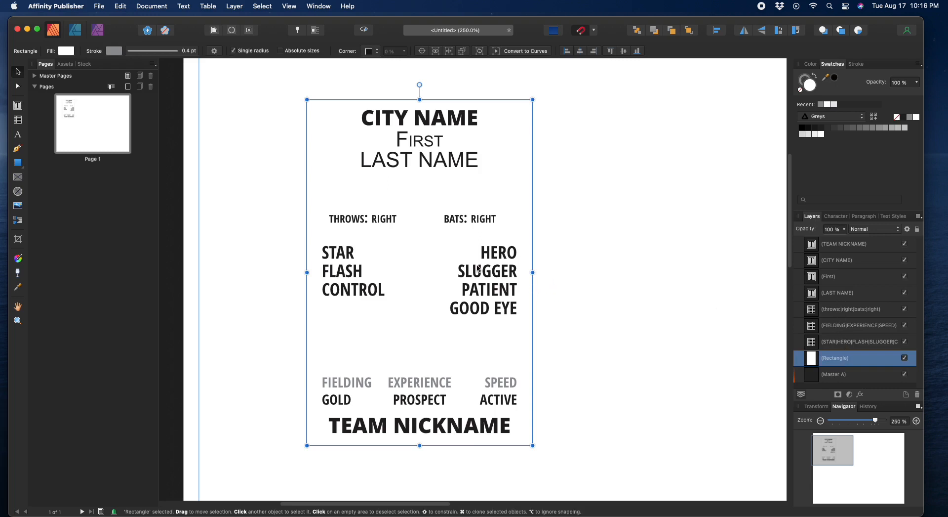
left_click(287, 243)
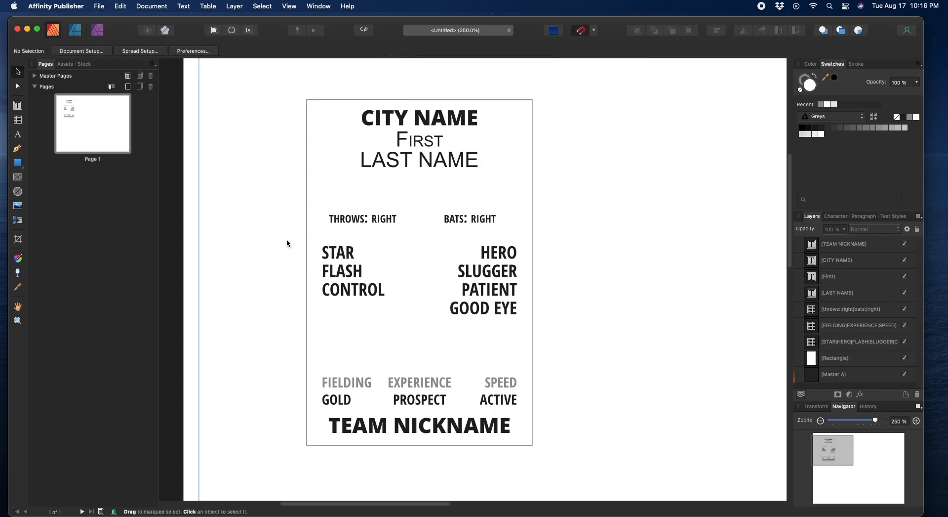
Step: Remove the misspelled STARTIMNG PITCHER frame from the card and begin saving
key("super+v")
double_click(402, 186)
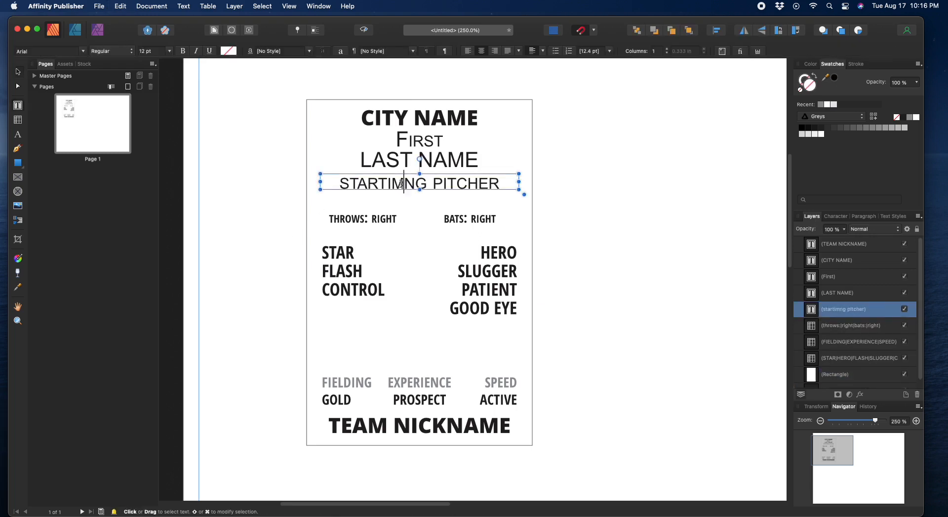
left_click_drag(405, 183, 399, 184)
key("super+z")
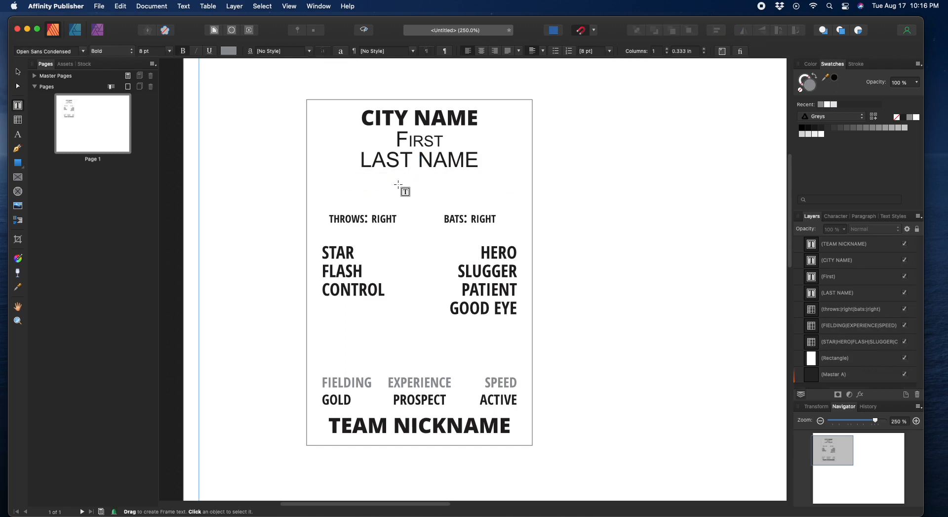
left_click(18, 72)
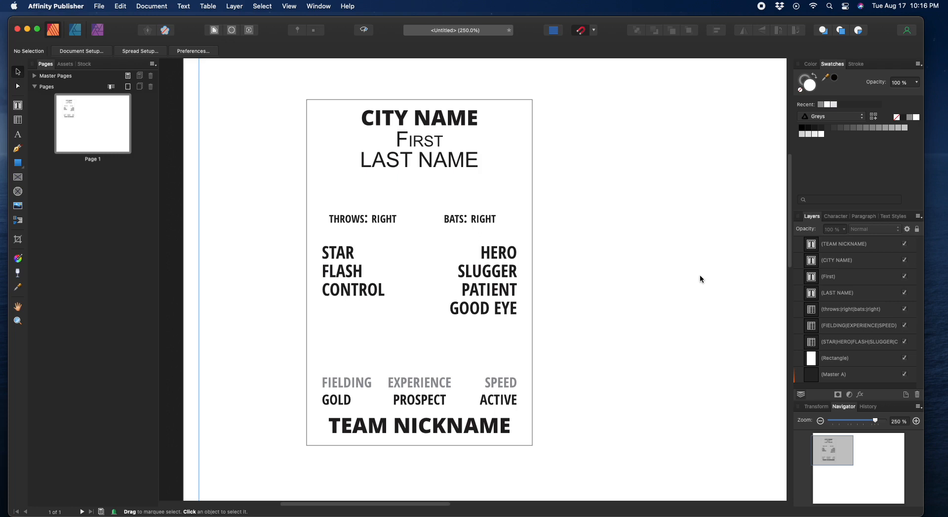
key("super+s")
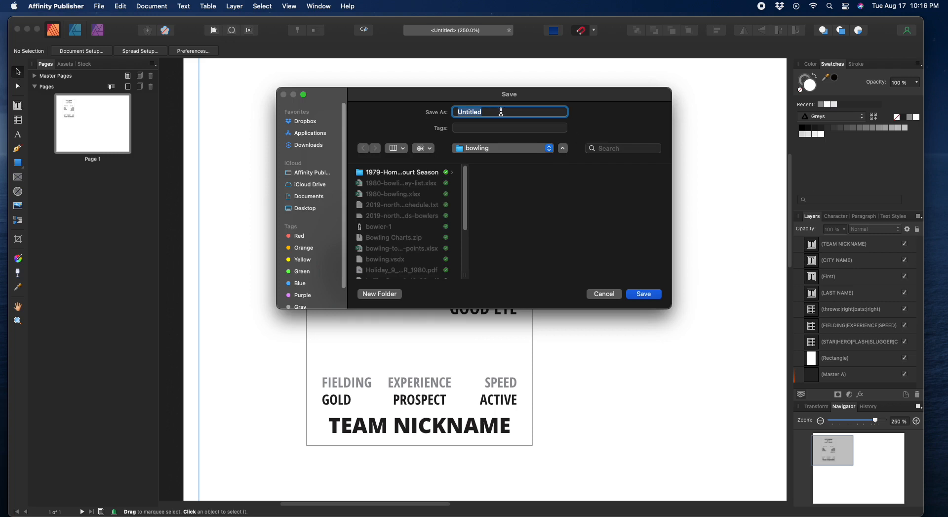
Step: Save the card as 'template' and close its document window
type("template")
left_click(654, 295)
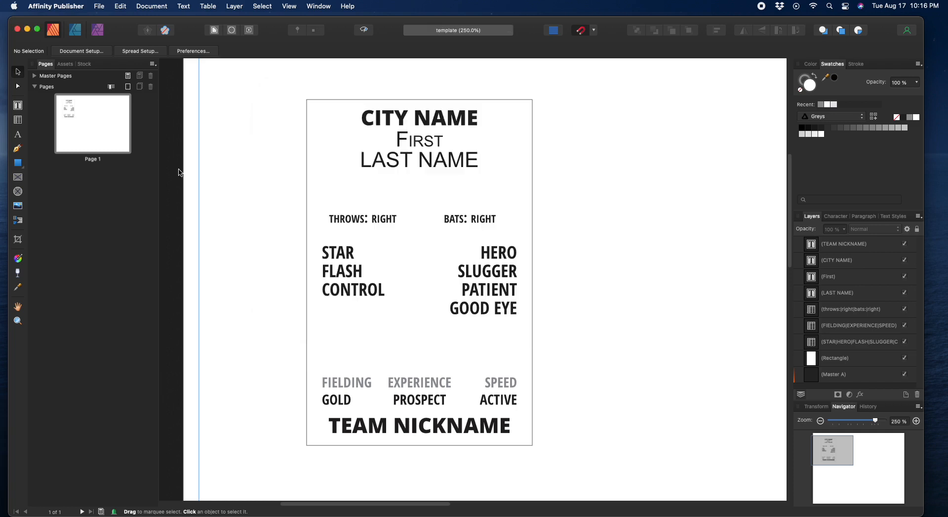
left_click(17, 29)
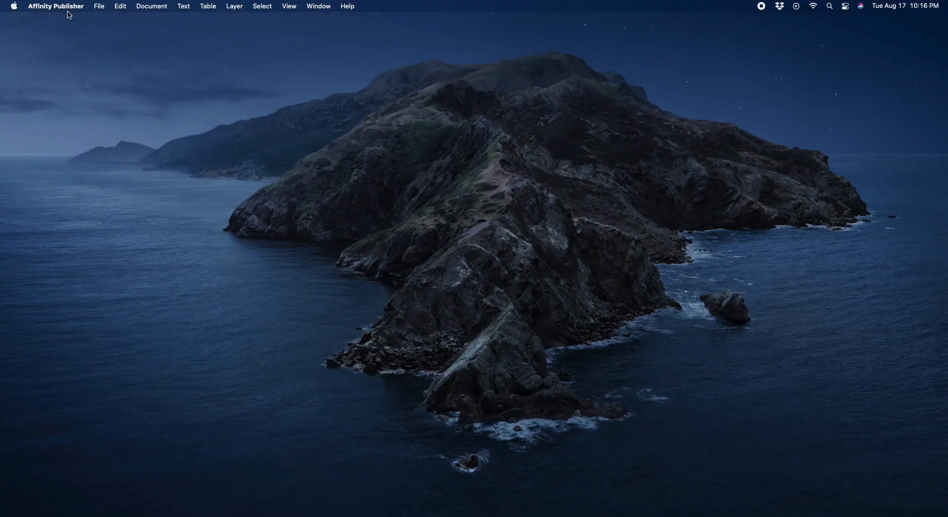
Step: Quit Affinity Publisher completely, using Cmd+Q and the Dock's Quit item
left_click(96, 7)
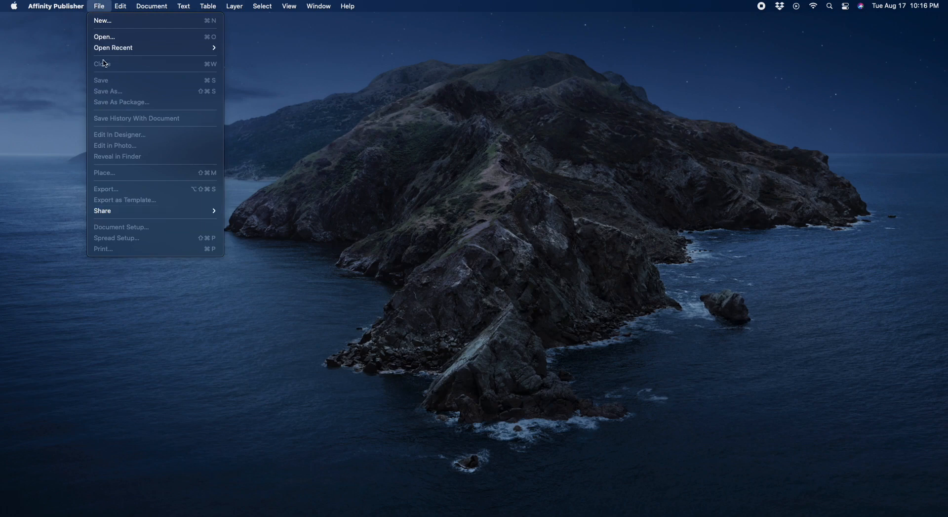
mouse_move(113, 47)
key("super+q")
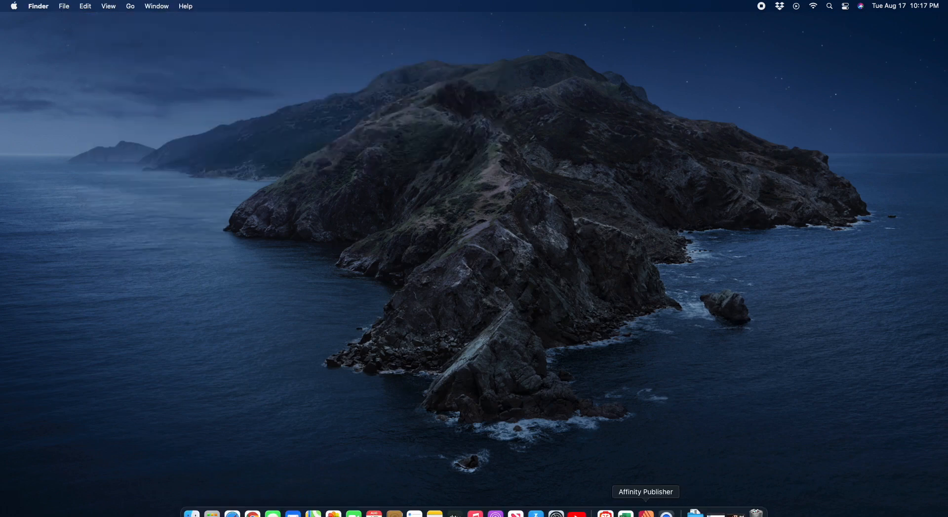
right_click(646, 514)
left_click(657, 491)
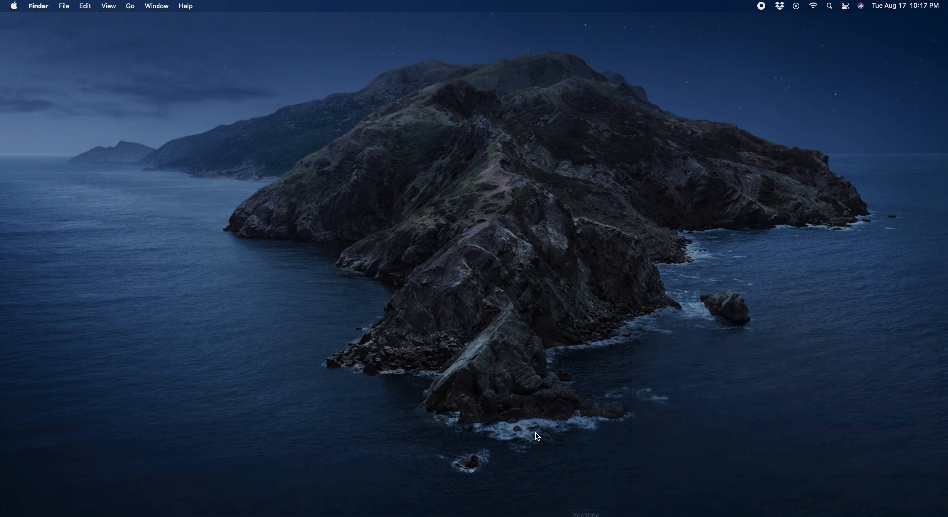
Step: Relaunch Affinity Publisher from Spotlight by searching 'affini'
key("super+space")
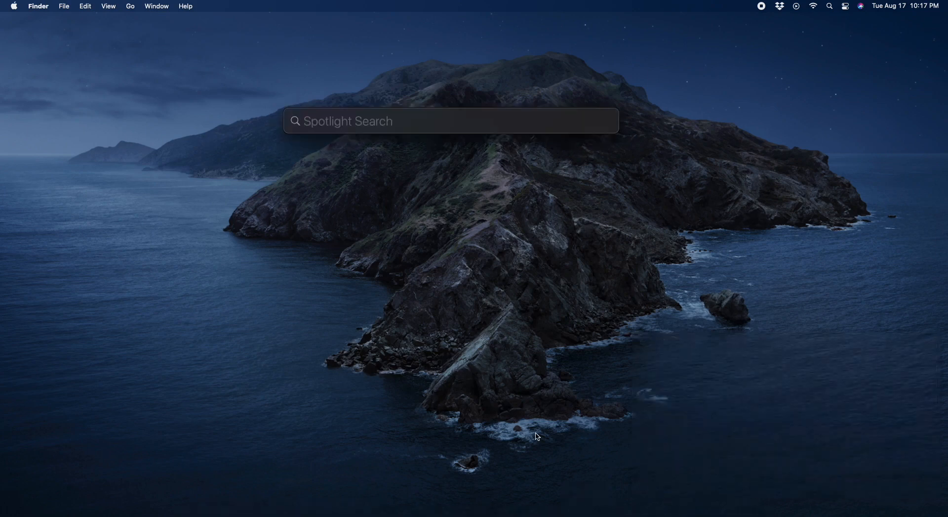
type("affini")
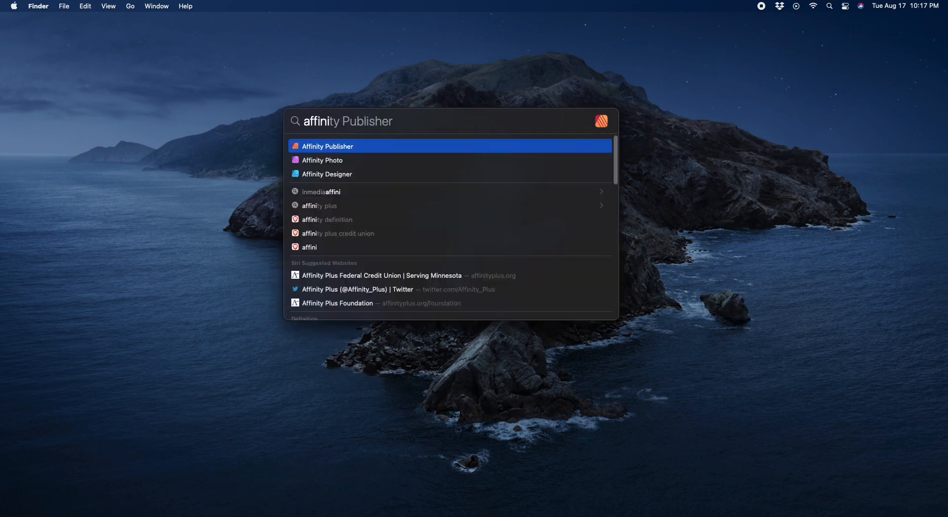
left_click(307, 151)
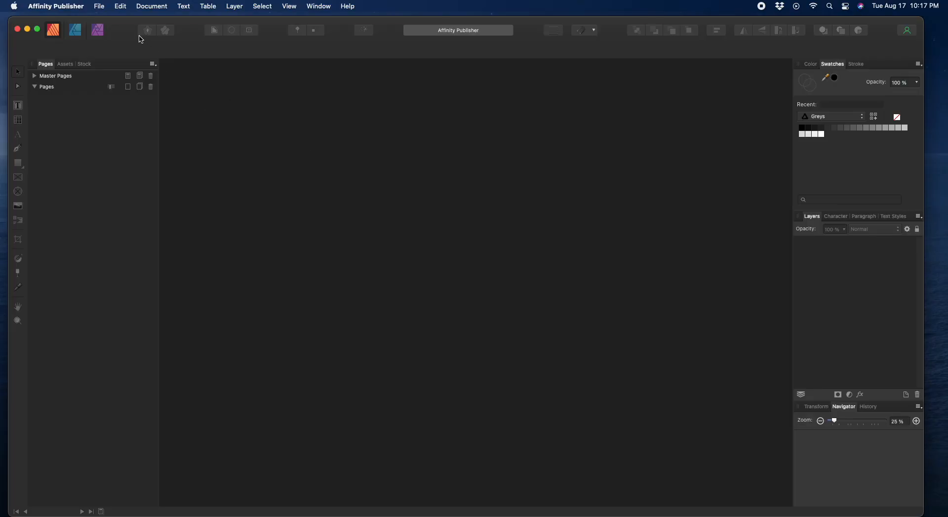
Step: Reopen template.afpub from File > Open Recent
left_click(108, 9)
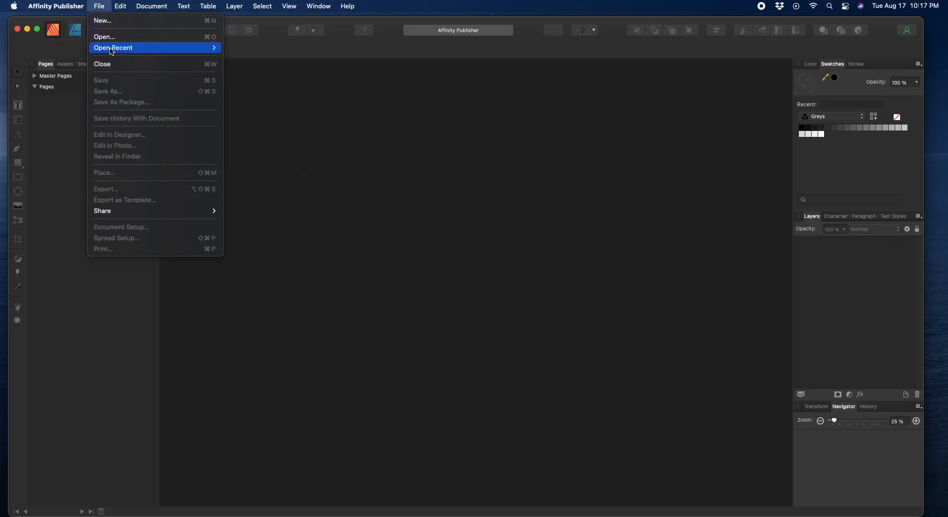
mouse_move(127, 48)
left_click(258, 48)
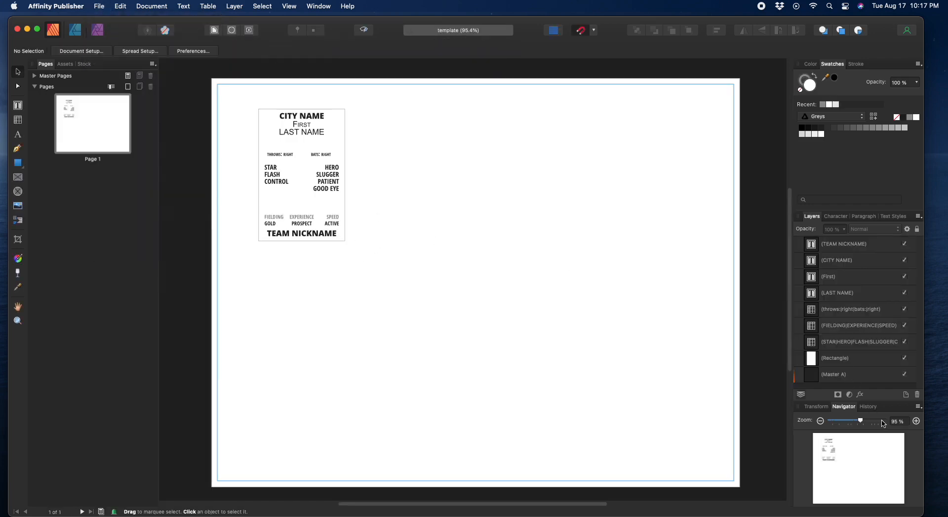
Step: Zoom to 250%, bring the player card into view and select its background rectangle
left_click(916, 420)
left_click(916, 421)
left_click(916, 420)
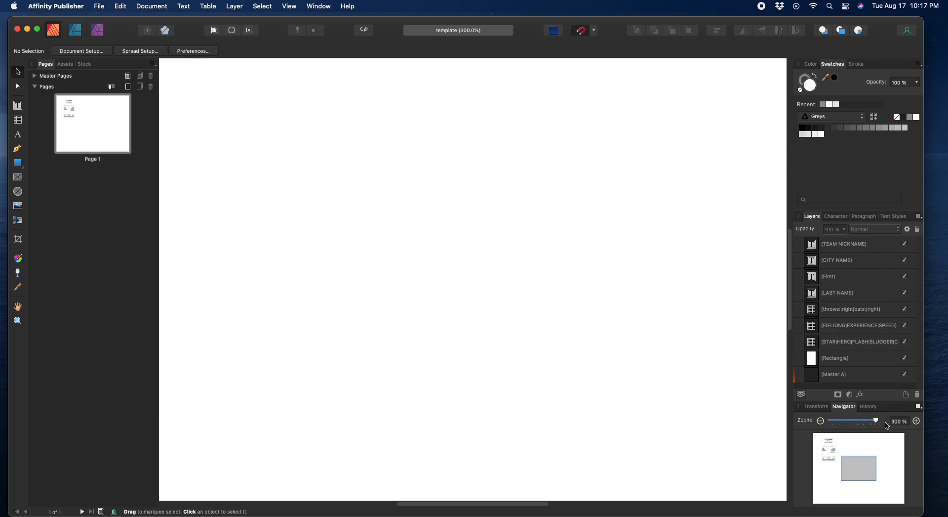
left_click(896, 423)
type("250")
key("Return")
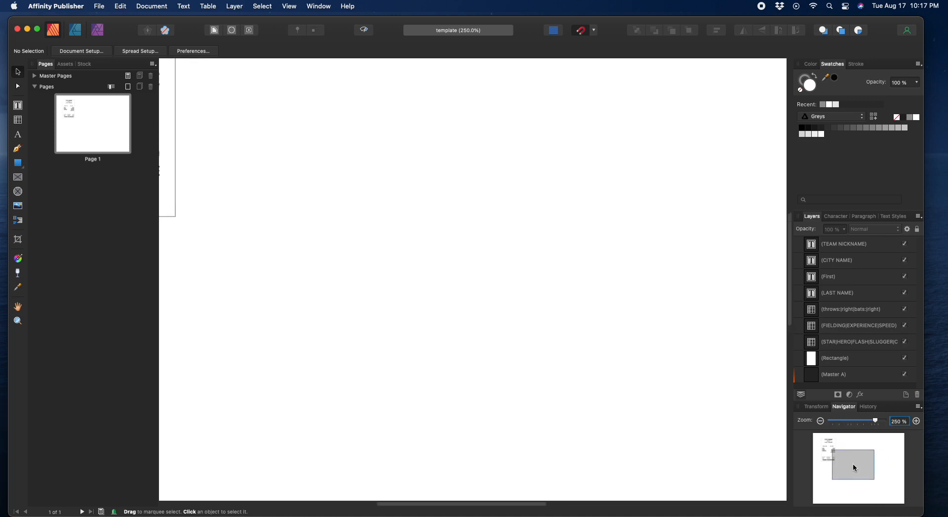
left_click_drag(852, 464, 834, 454)
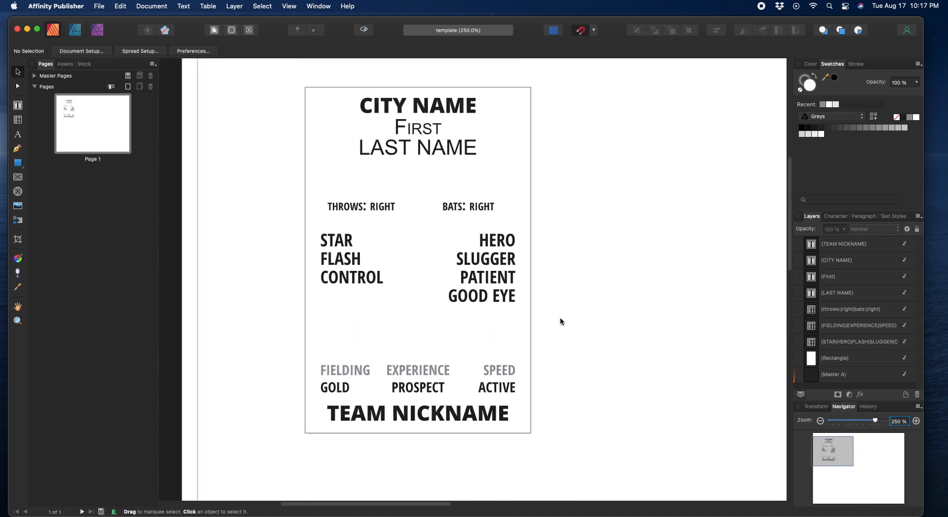
left_click(380, 195)
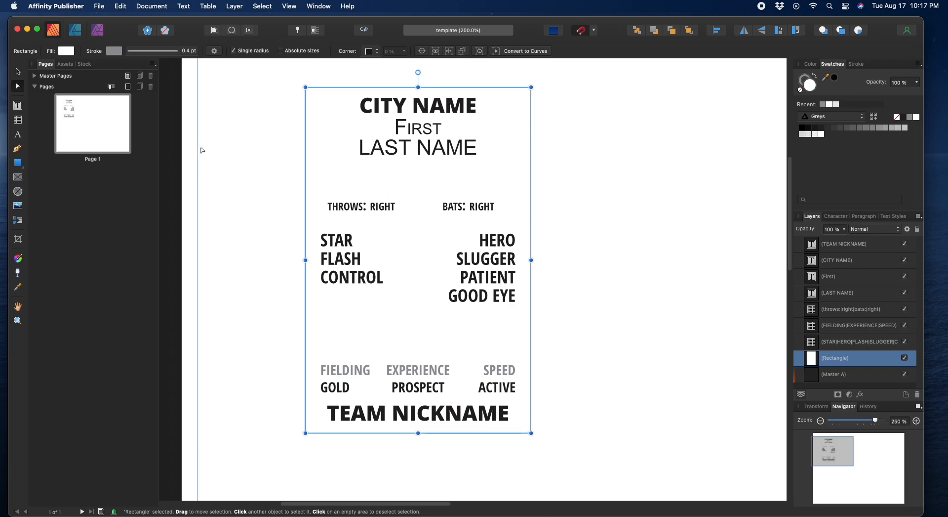
Step: Duplicate the LAST NAME text frame and place the copy just below it
left_click(436, 156)
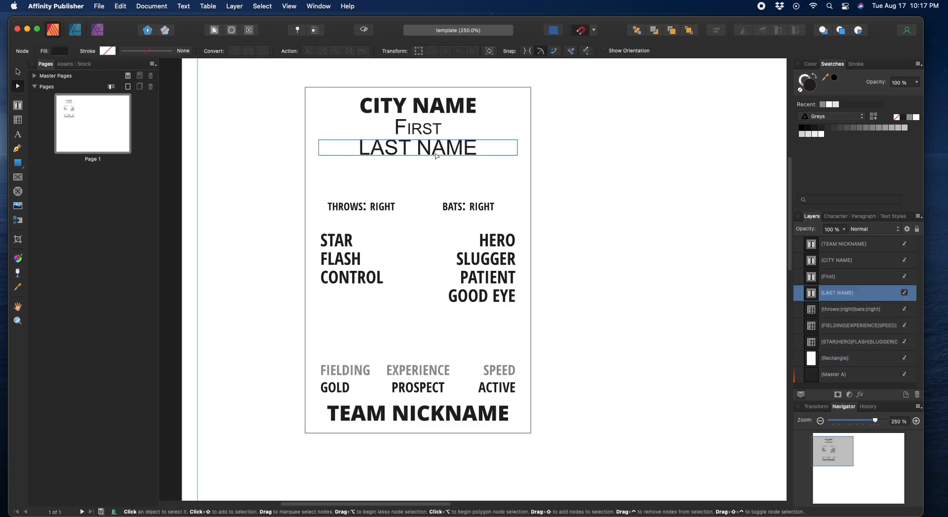
key("super+j")
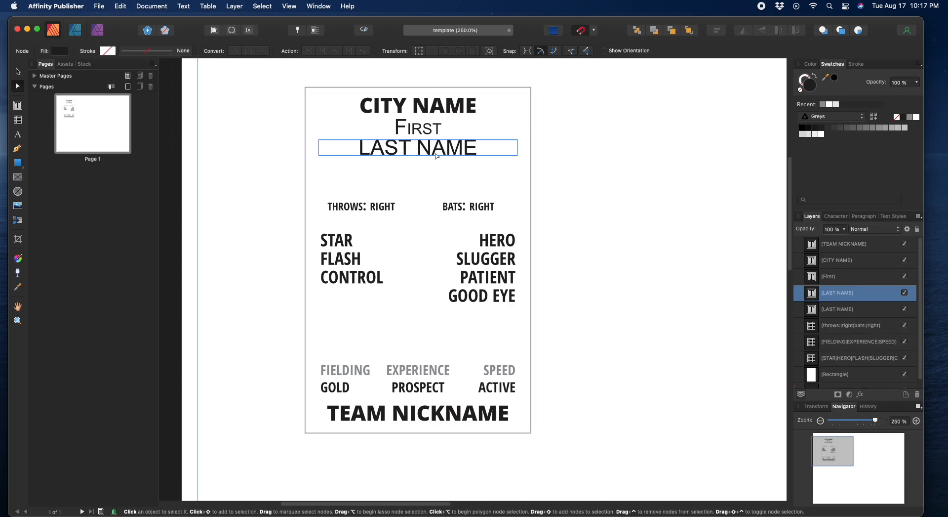
left_click_drag(435, 151, 447, 180)
left_click(17, 72)
left_click_drag(402, 149, 400, 173)
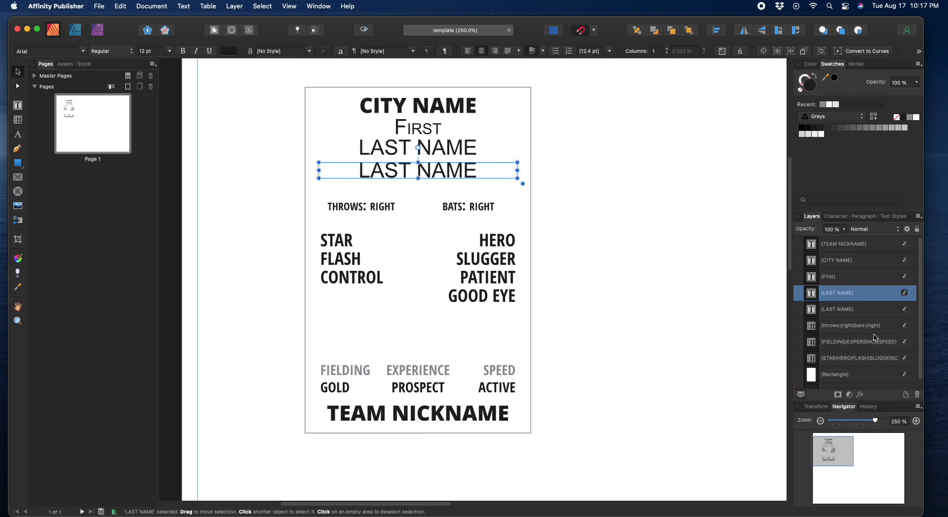
Step: Retype the copied line as STARTING PITCHER, fixing the oversized first S
left_click(835, 217)
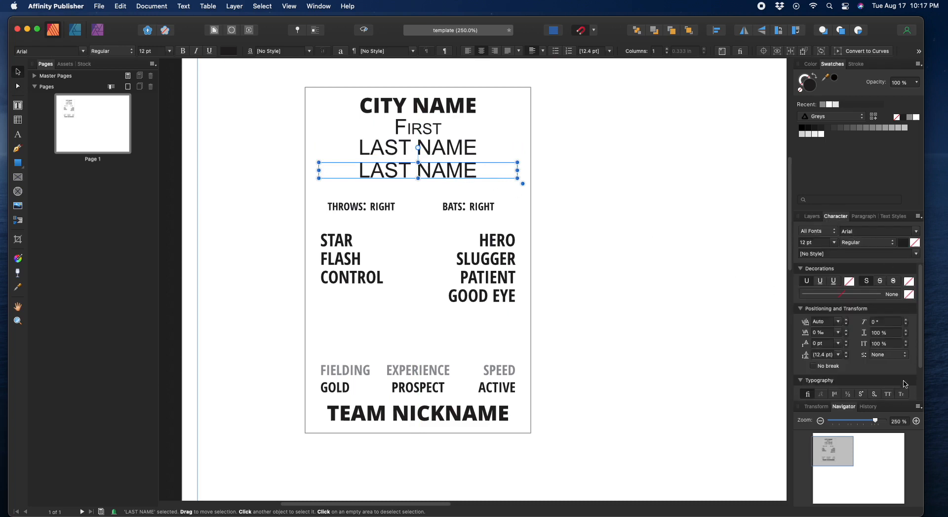
double_click(368, 173)
left_click_drag(359, 170, 475, 172)
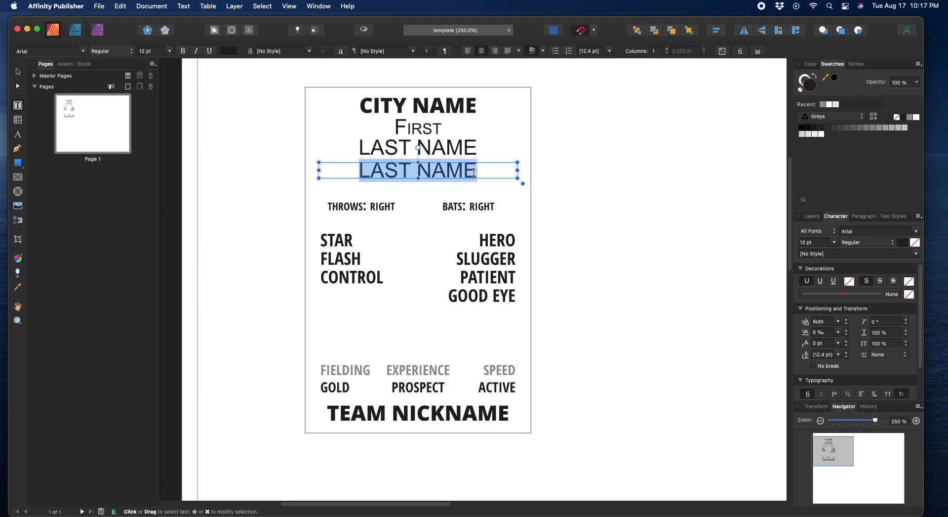
type("STARTING")
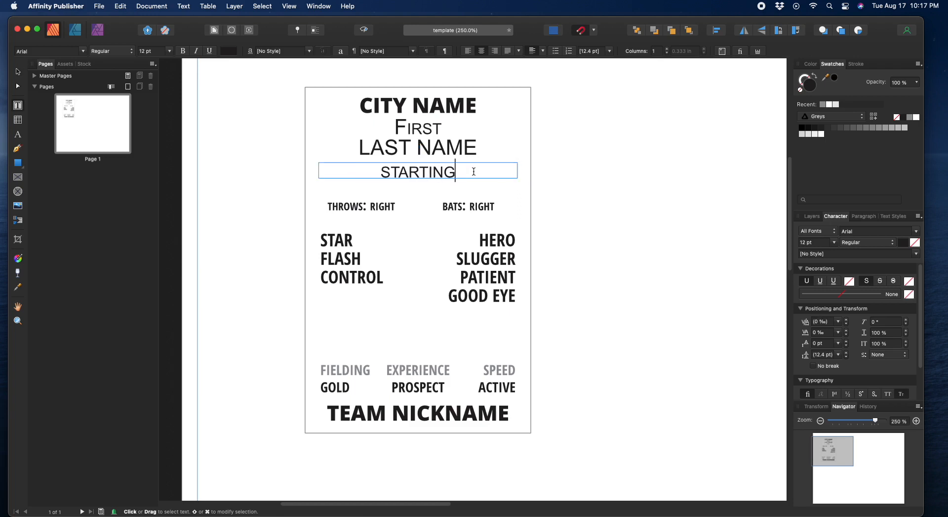
type(" PITCHER")
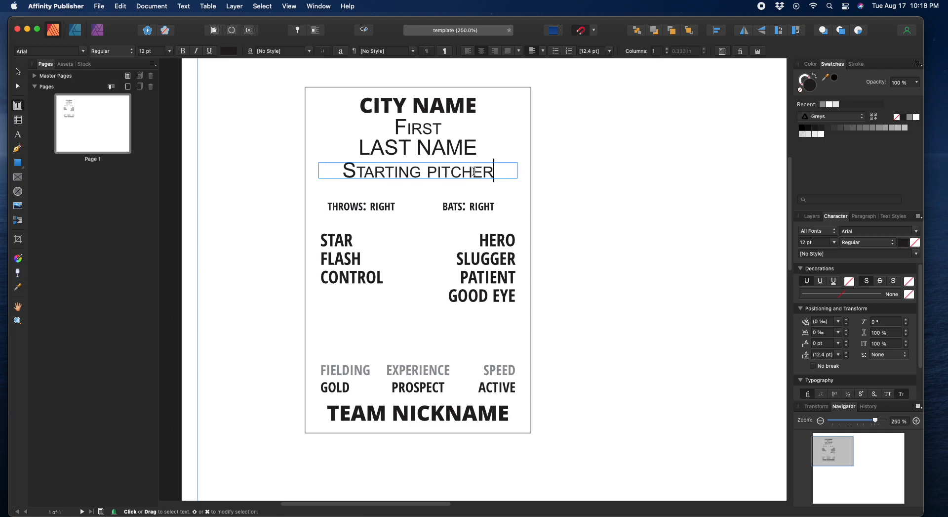
left_click_drag(343, 171, 357, 171)
type("S")
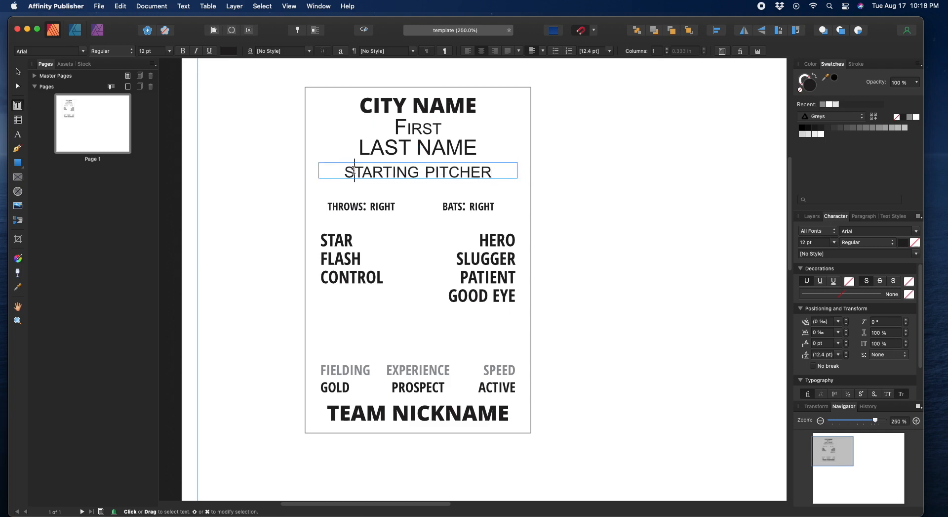
left_click(17, 72)
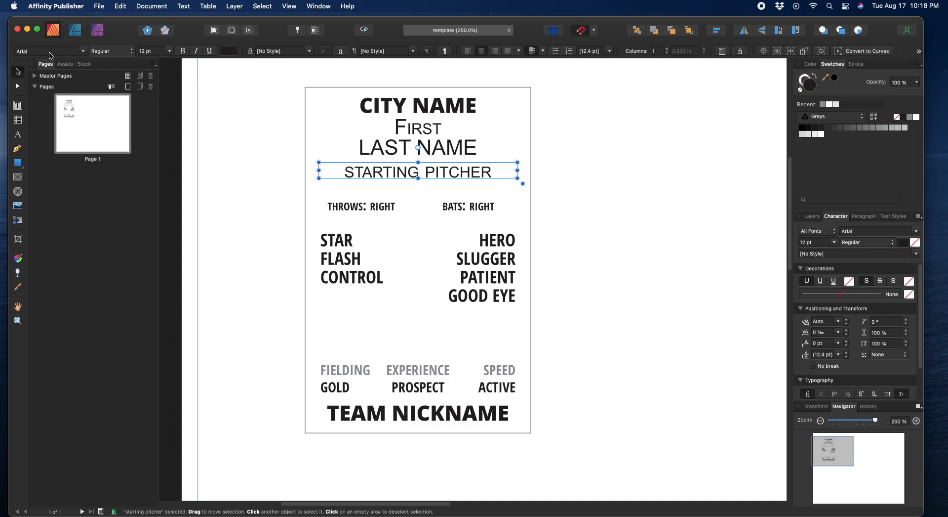
Step: Set STARTING PITCHER in Open Sans Bold
left_click(49, 51)
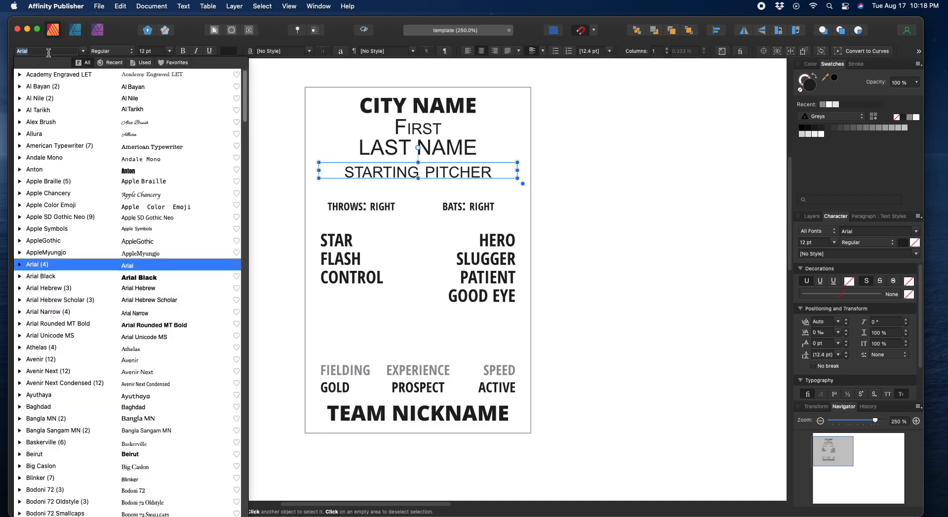
type("open")
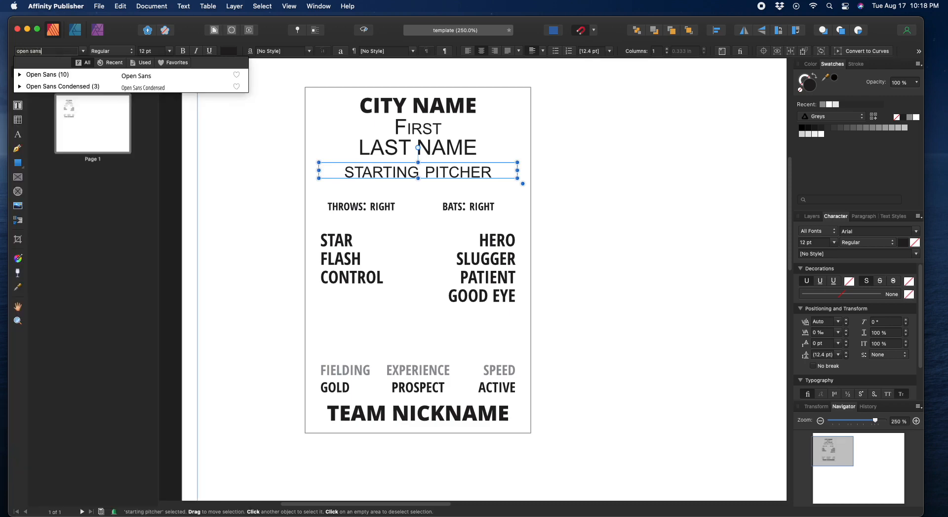
type(" sans")
key("Down")
key("Return")
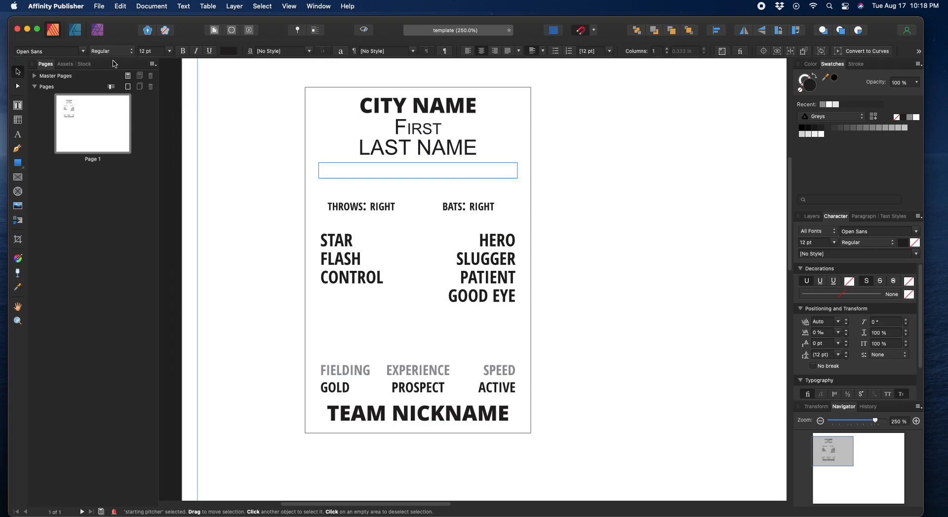
left_click(131, 52)
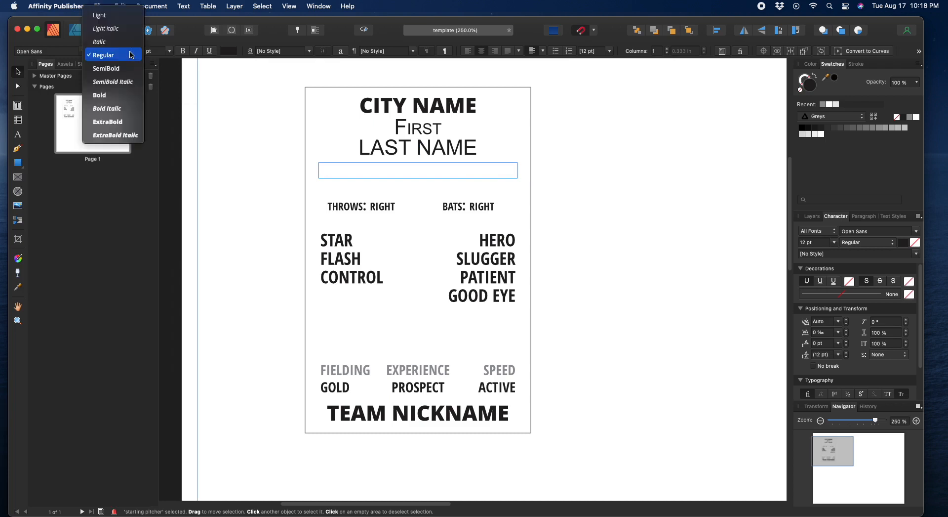
left_click(100, 93)
Step: Make STARTING PITCHER 10 pt and shorten its frame from the top
left_click_drag(418, 178, 419, 182)
left_click(151, 51)
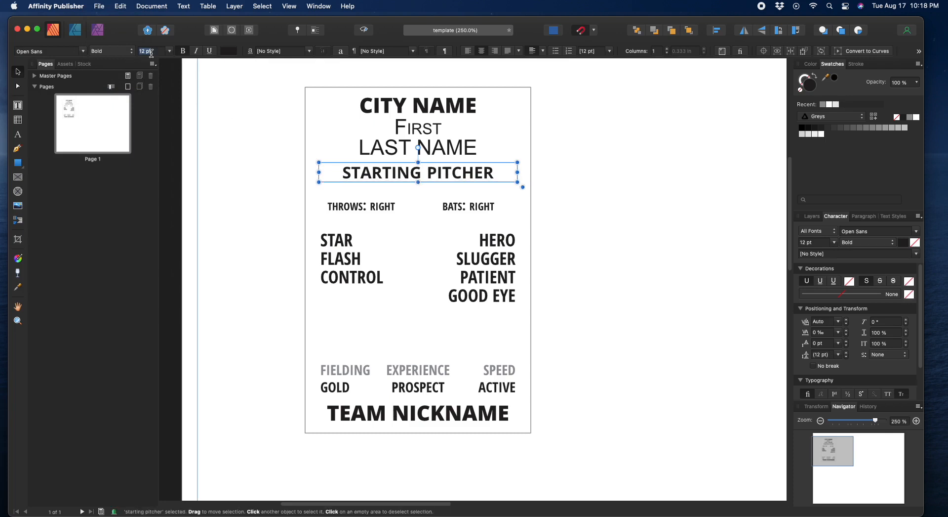
type("10")
key("Return")
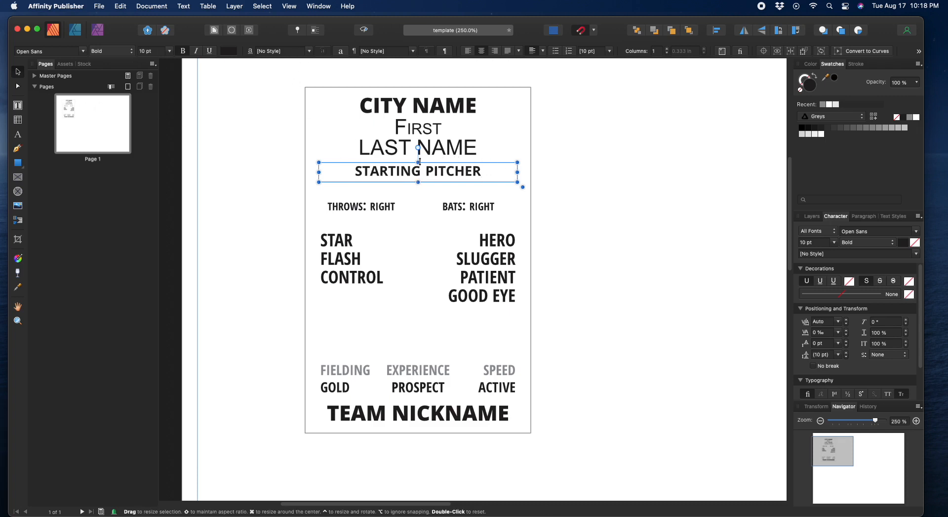
left_click_drag(419, 162, 436, 188)
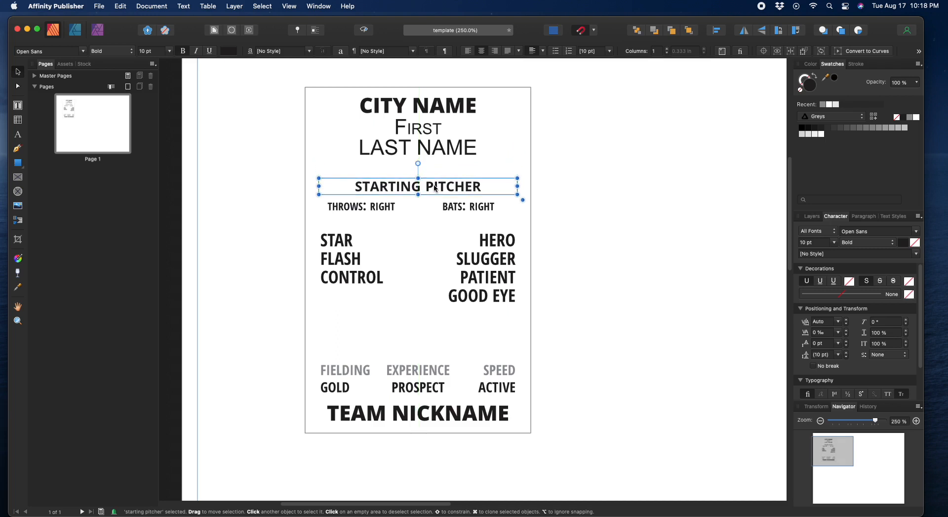
Step: Move LAST NAME down and colour the THROWS: and BATS: table labels grey
left_click(439, 152)
left_click_drag(443, 150, 443, 165)
left_click(347, 206)
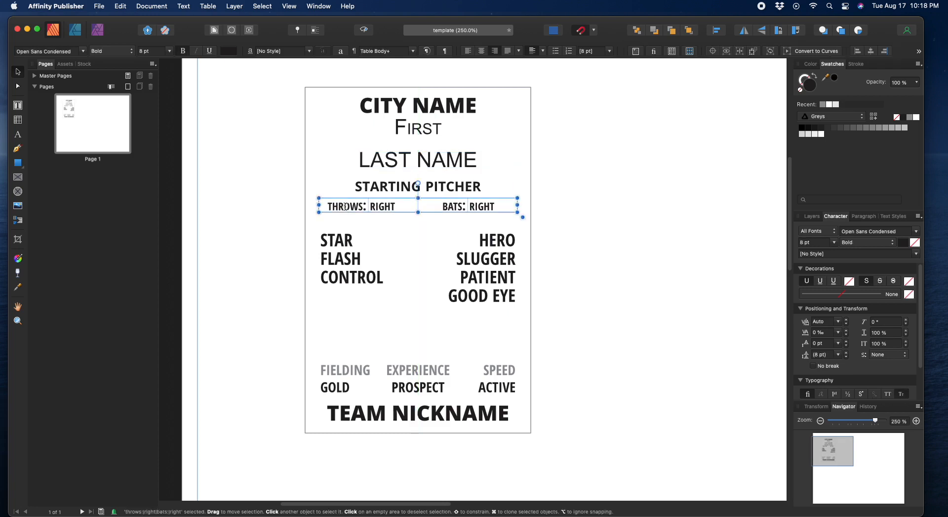
left_click(341, 206)
left_click_drag(328, 208, 366, 208)
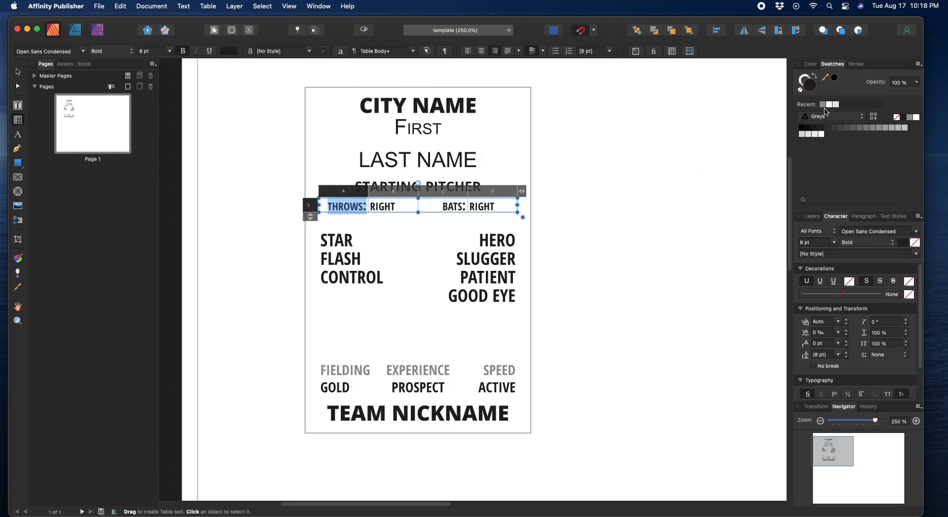
left_click(824, 107)
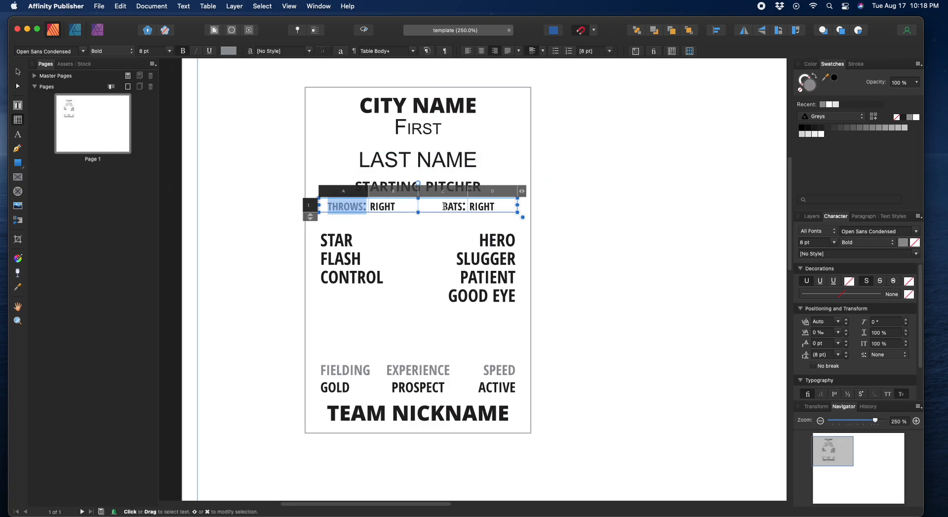
left_click_drag(443, 206, 467, 207)
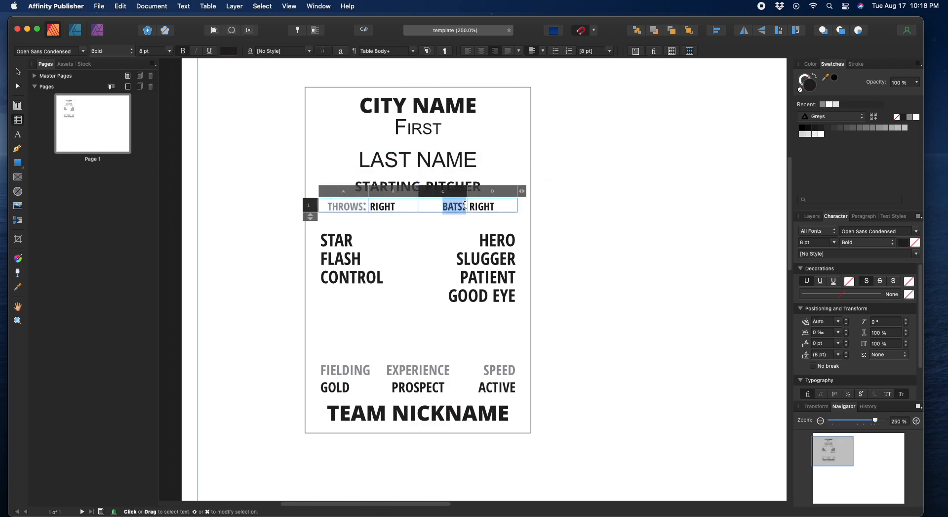
left_click(825, 107)
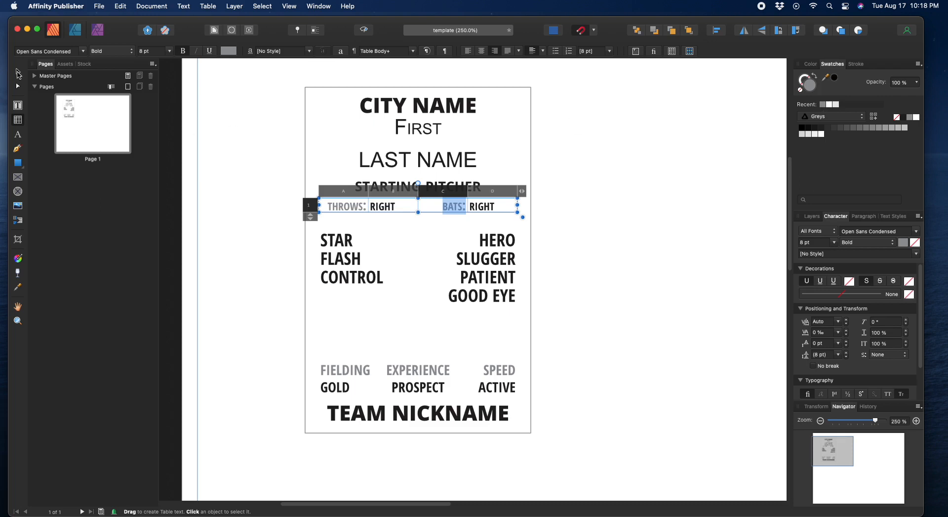
left_click(18, 72)
left_click(265, 198)
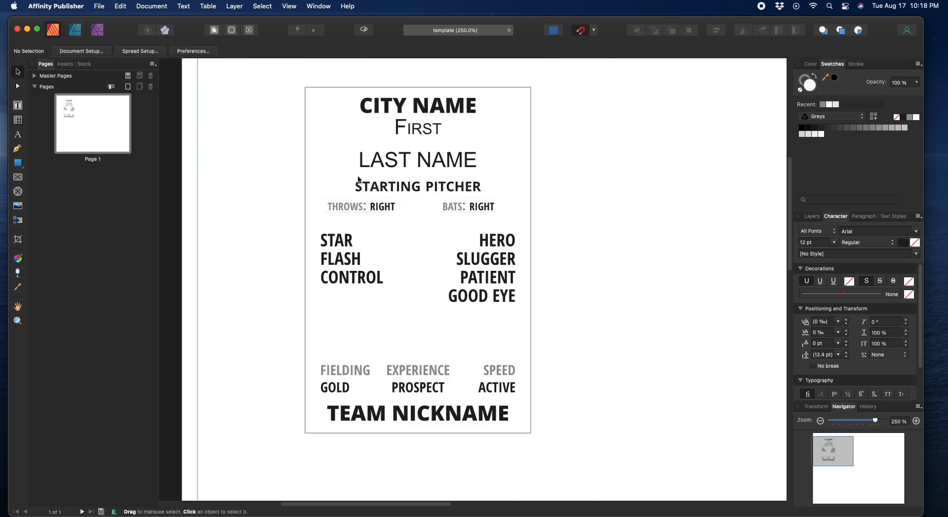
left_click(406, 163)
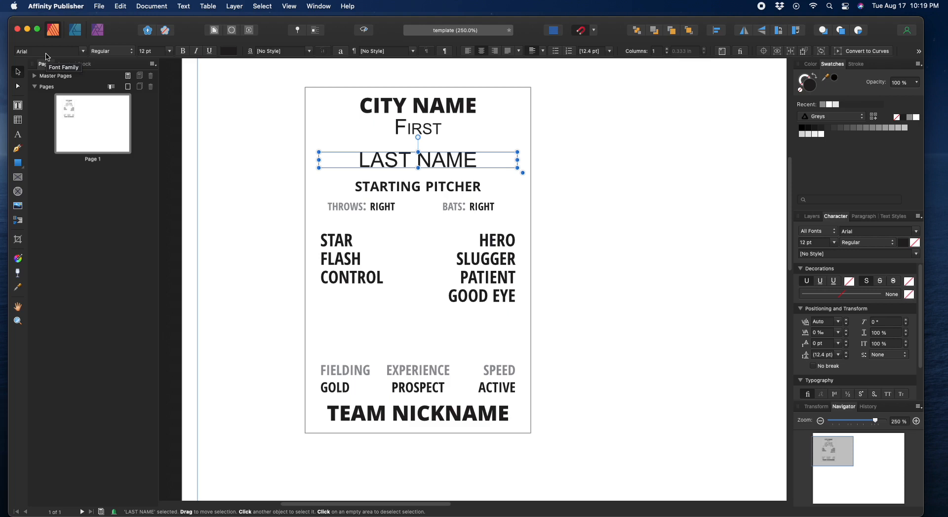
Step: Set LAST NAME to Rockwell Nova Condensed Bold at 16 pt
left_click(49, 51)
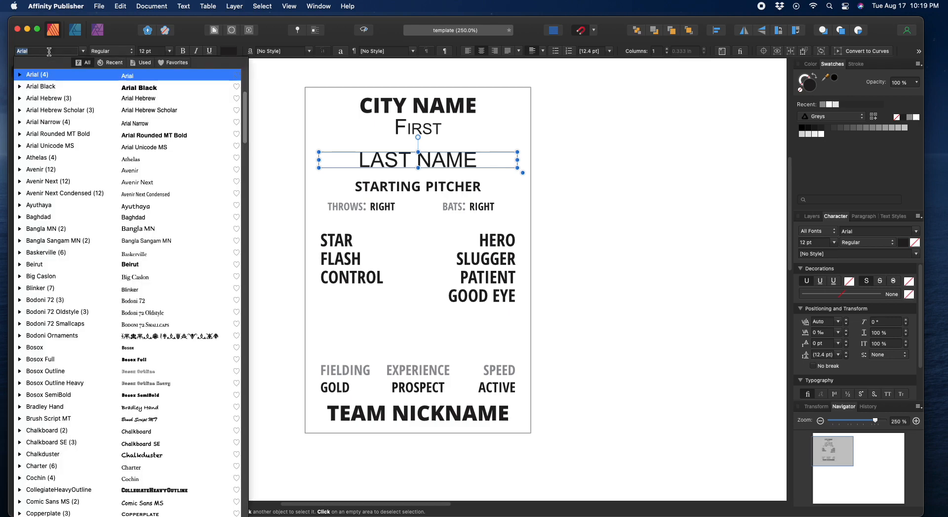
type("R")
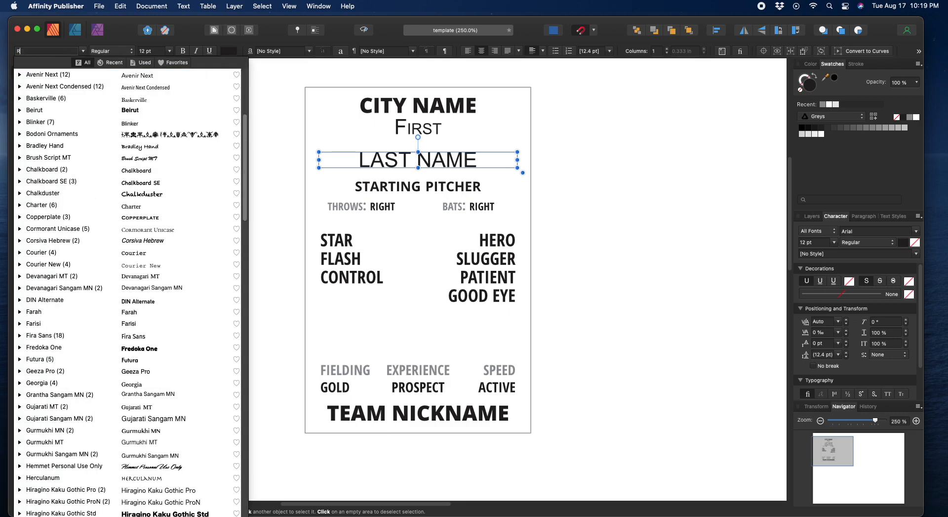
type("ock")
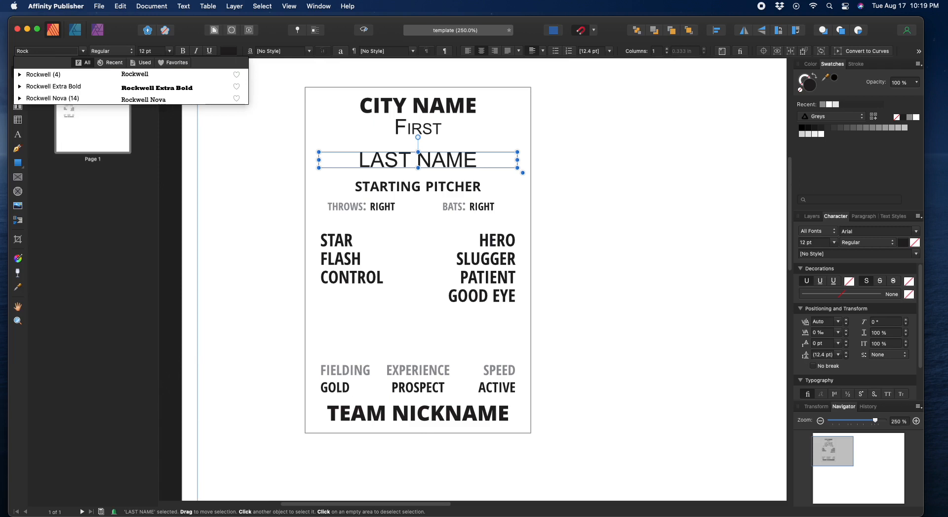
key("Down")
key("Down")
key("Down")
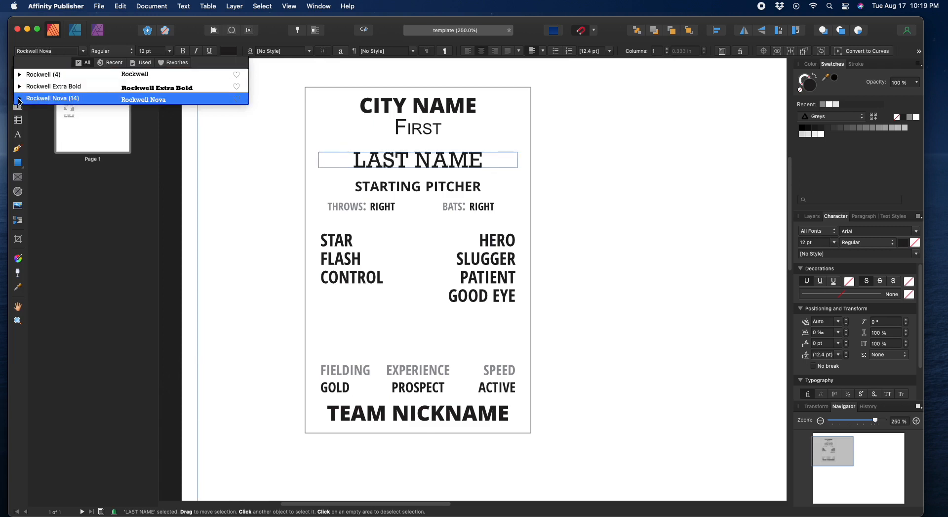
left_click(19, 98)
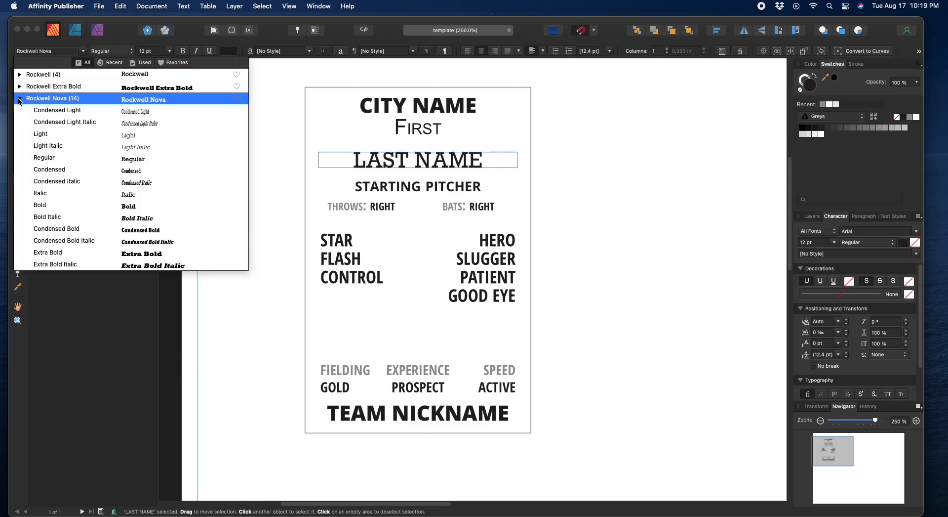
left_click(73, 227)
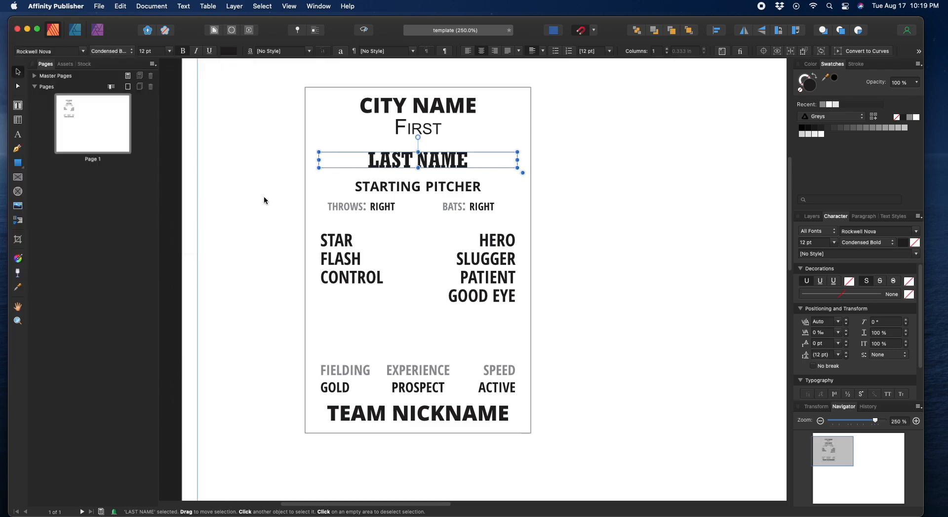
left_click(158, 52)
type("16")
key("Return")
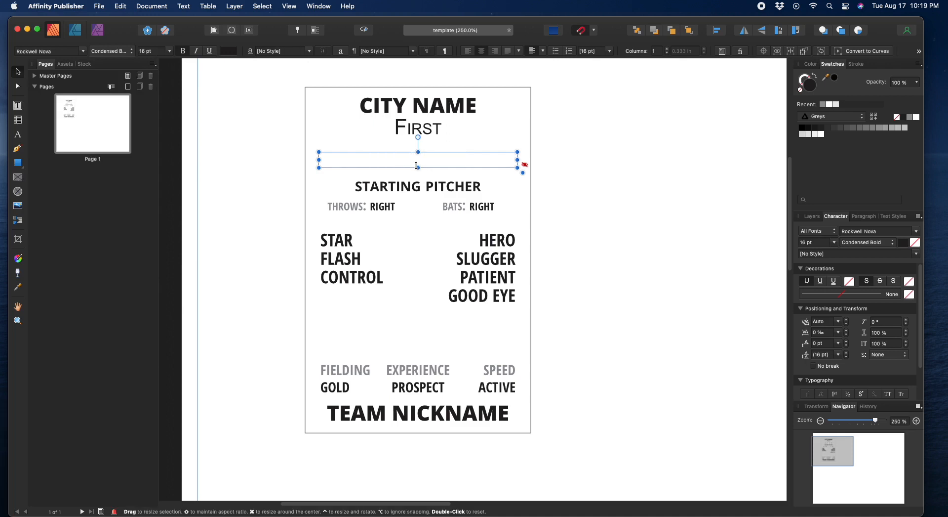
Step: Enlarge the LAST NAME frame upward and select its text
left_click_drag(418, 149, 418, 145)
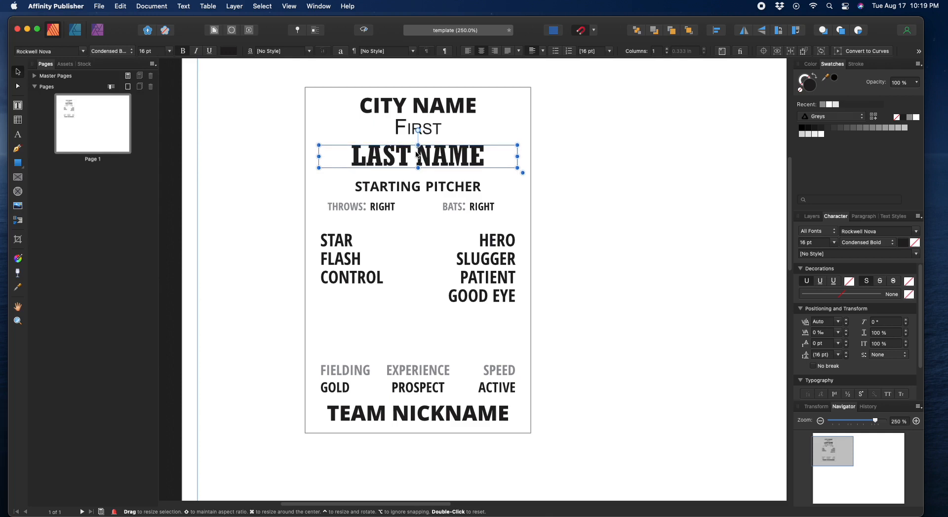
left_click(359, 160)
left_click_drag(359, 160, 481, 159)
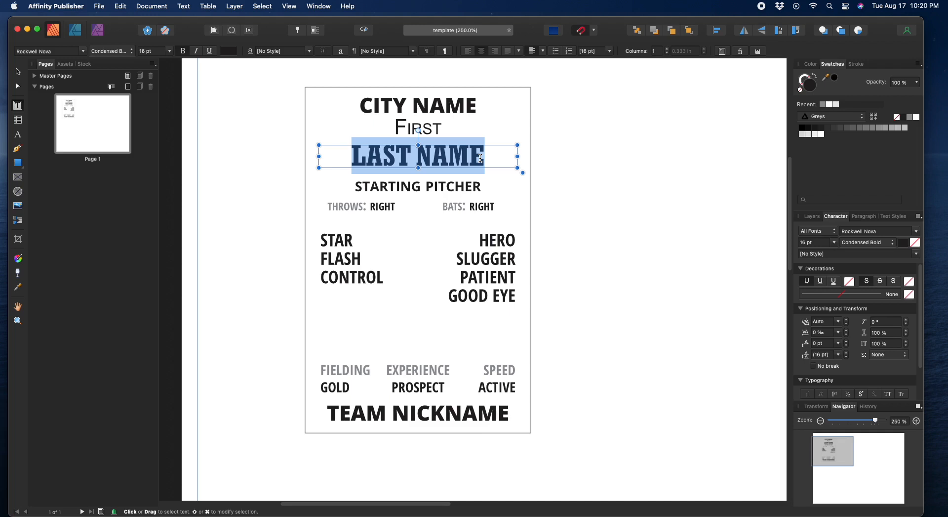
type("KONO")
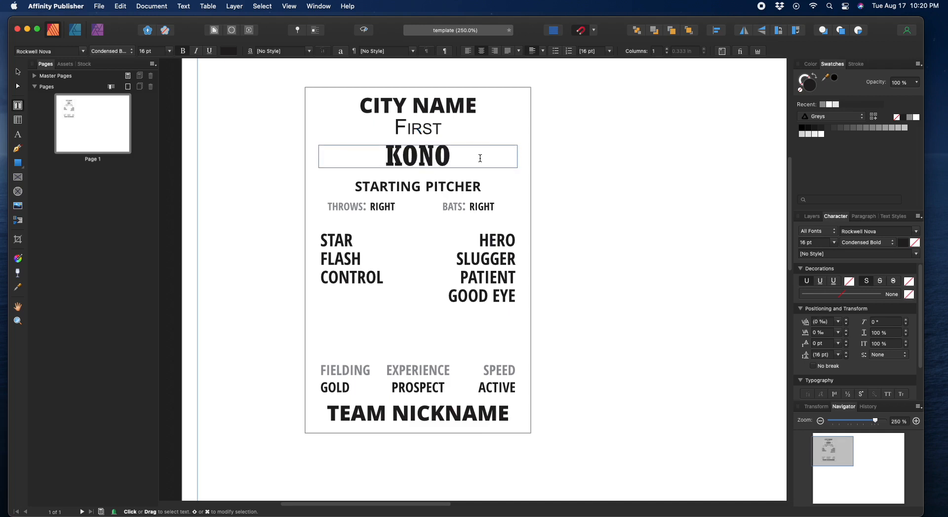
type("WALCHUK")
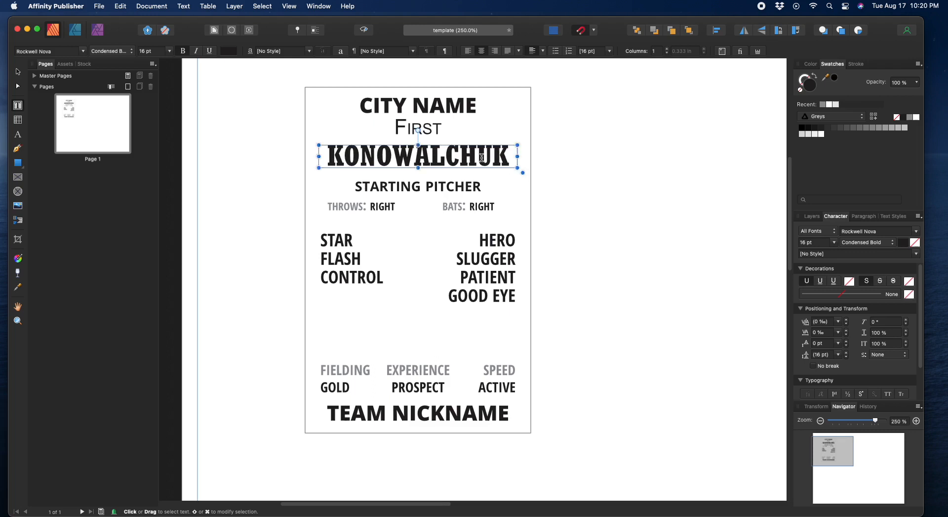
double_click(407, 158)
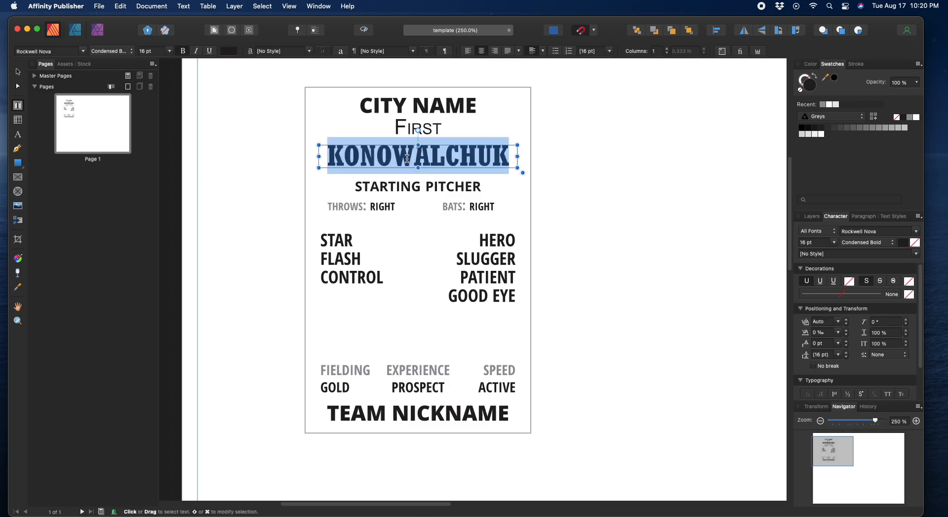
type("LAST NAME")
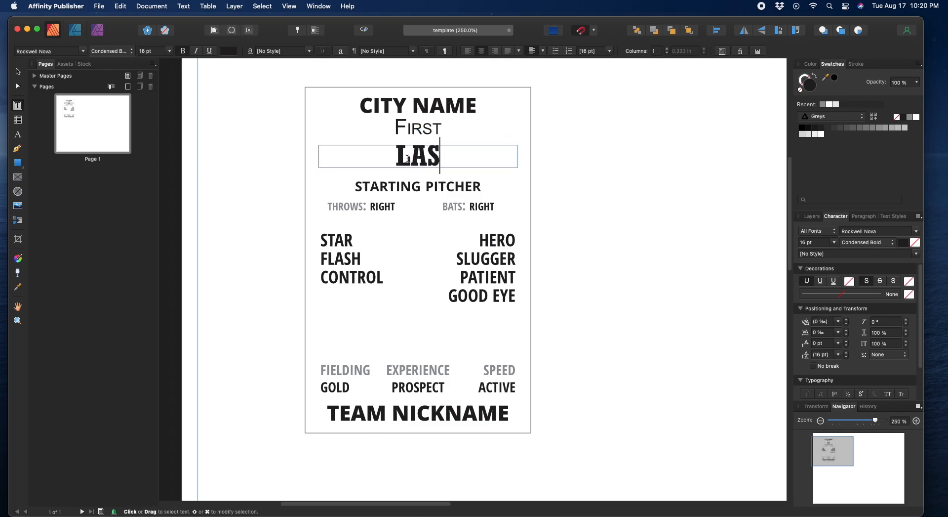
Step: Set the First line to Rockwell Nova Bold at 11 pt
left_click(18, 72)
left_click(416, 129)
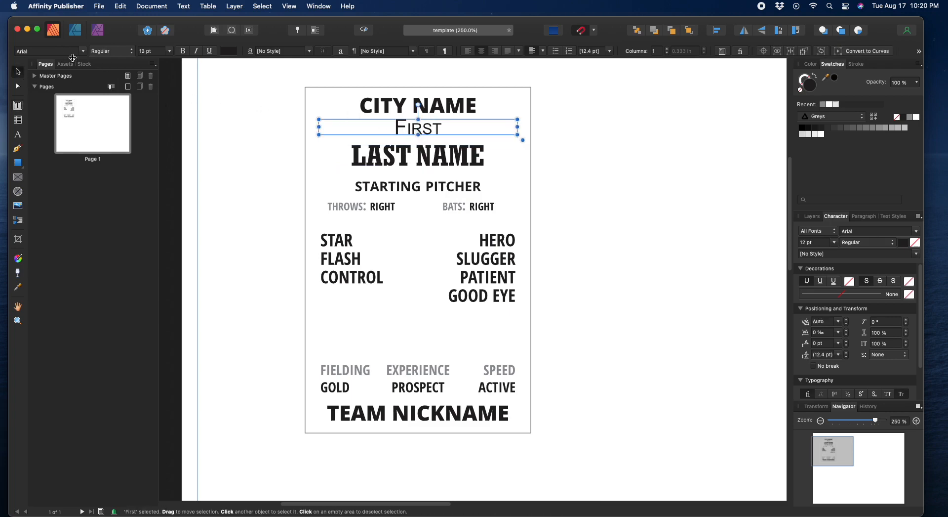
left_click(44, 52)
type("Rockwell")
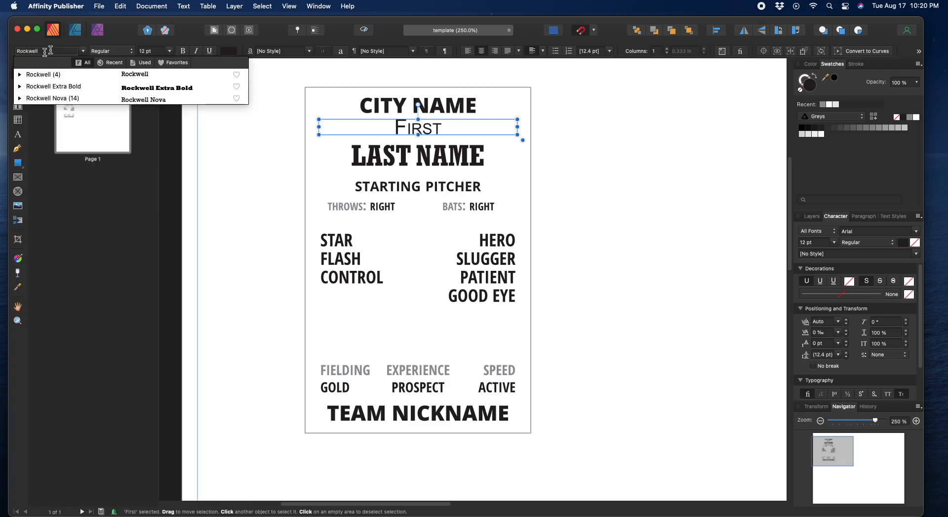
left_click(55, 98)
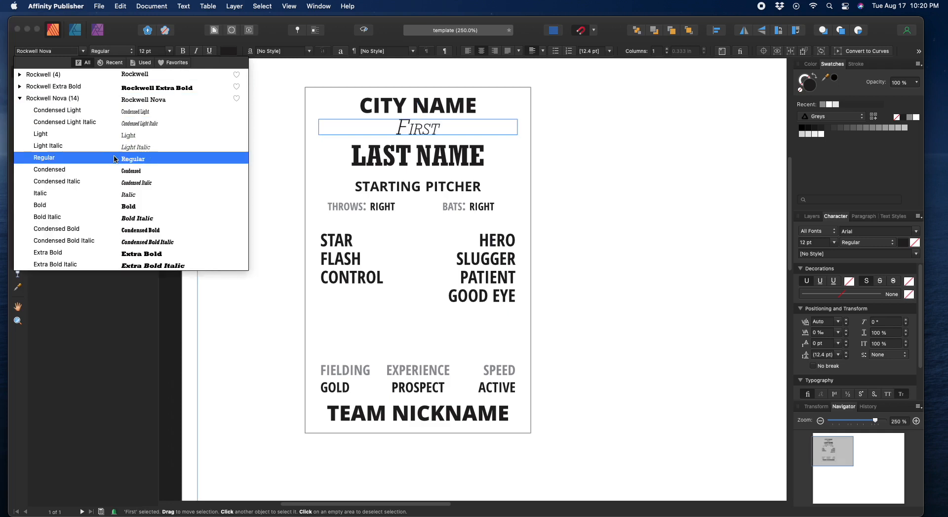
left_click(47, 204)
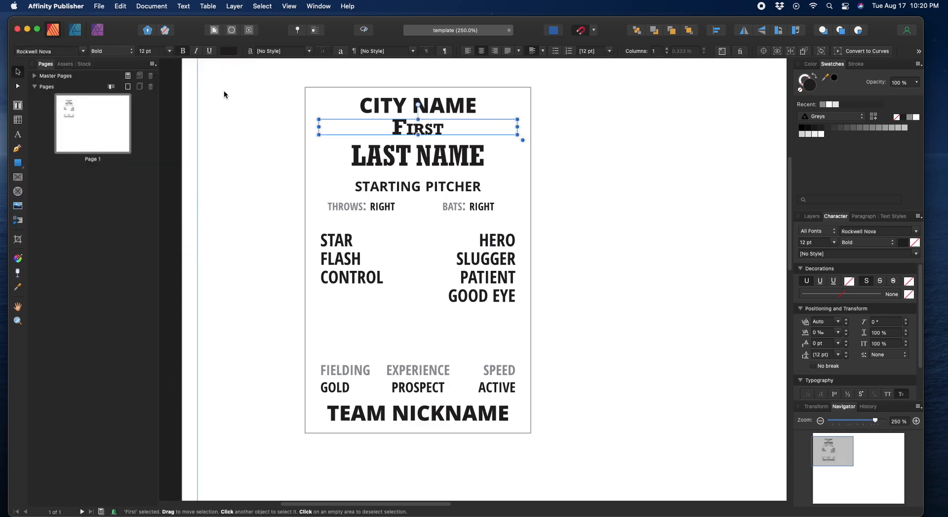
left_click(171, 51)
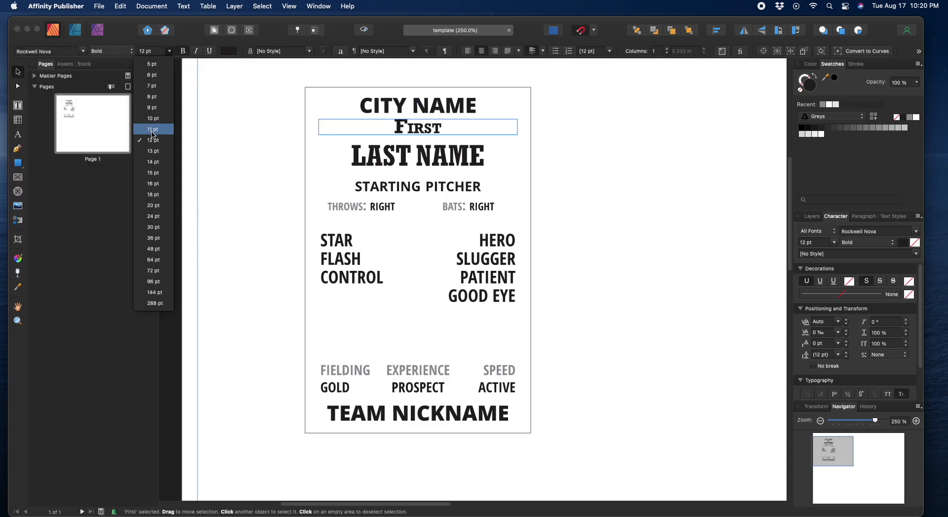
left_click(153, 129)
Step: Nudge First and CITY NAME slightly lower on the card
left_click_drag(426, 131, 394, 162)
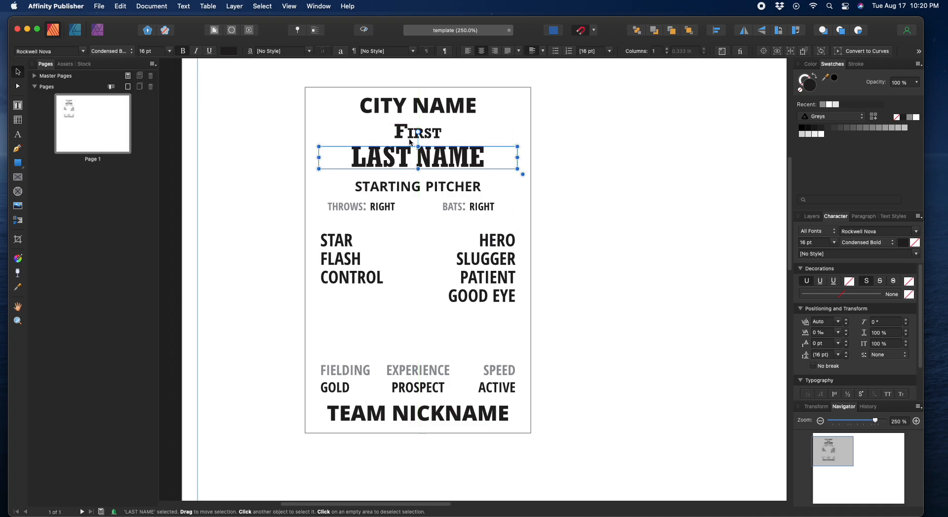
left_click(415, 133)
left_click(400, 109)
left_click_drag(400, 108, 400, 112)
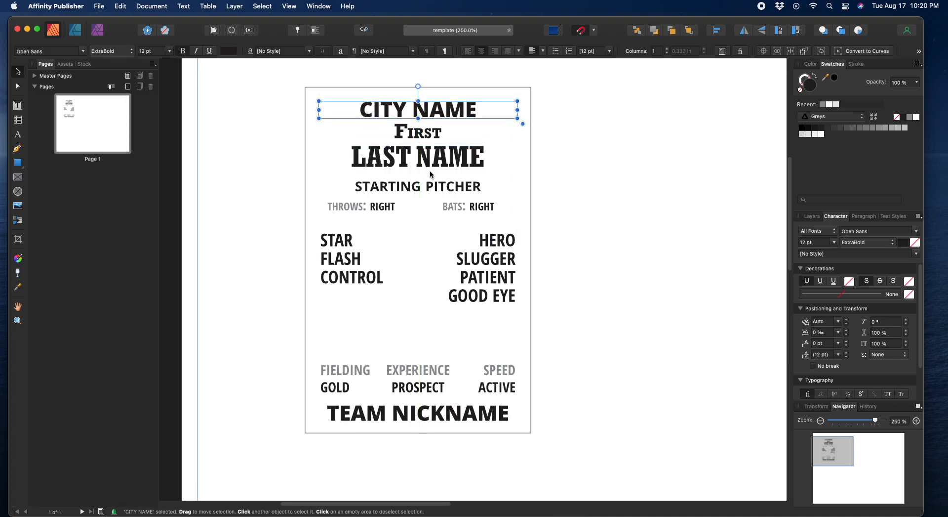
Step: Lower the STAR/HERO table, nudge the FIELDING table and TEAM NICKNAME up, and choose the Pen tool
left_click_drag(470, 283, 464, 292)
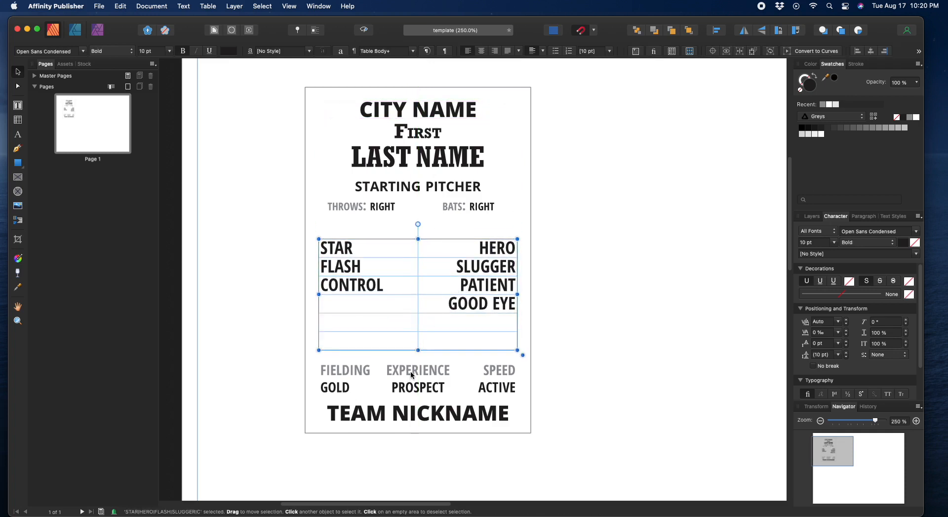
left_click_drag(412, 370, 414, 376)
left_click(407, 420)
left_click_drag(407, 420, 408, 412)
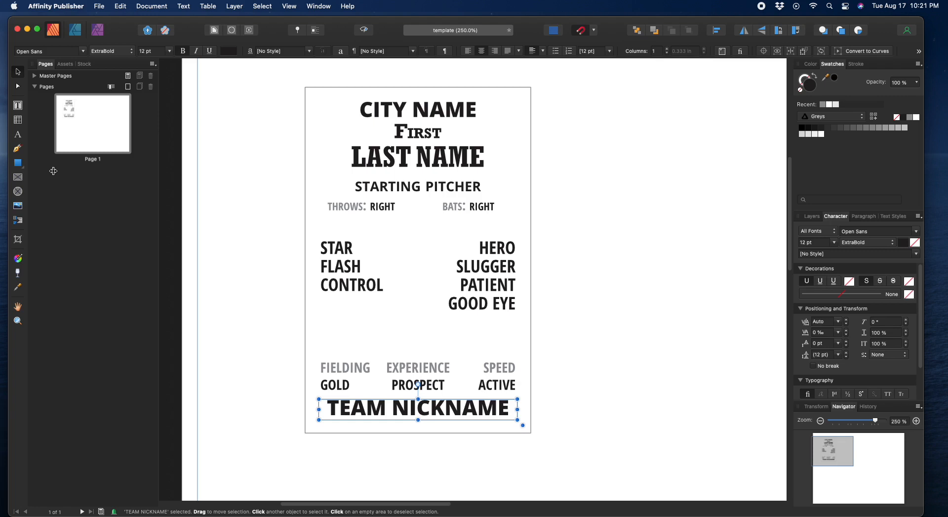
left_click(19, 149)
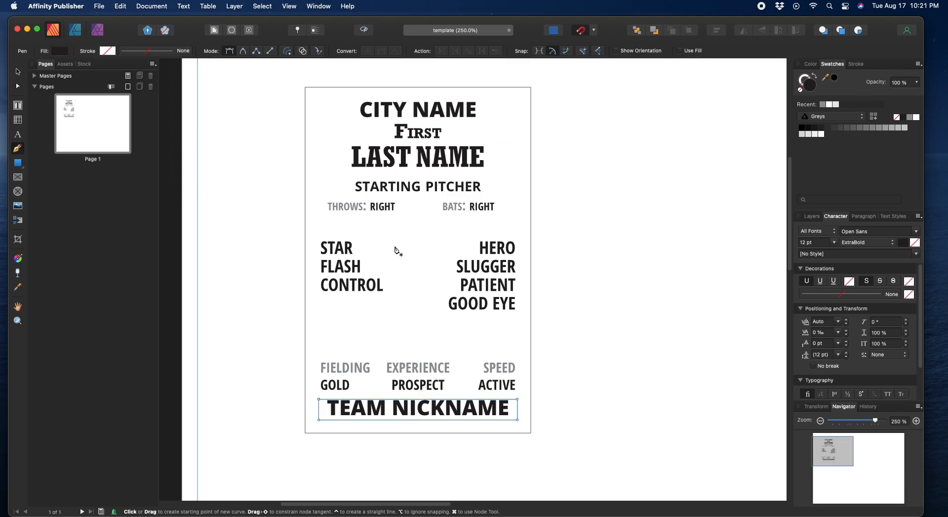
Step: Draw a straight horizontal line across the card above the FIELDING row, then select it
left_click(319, 350)
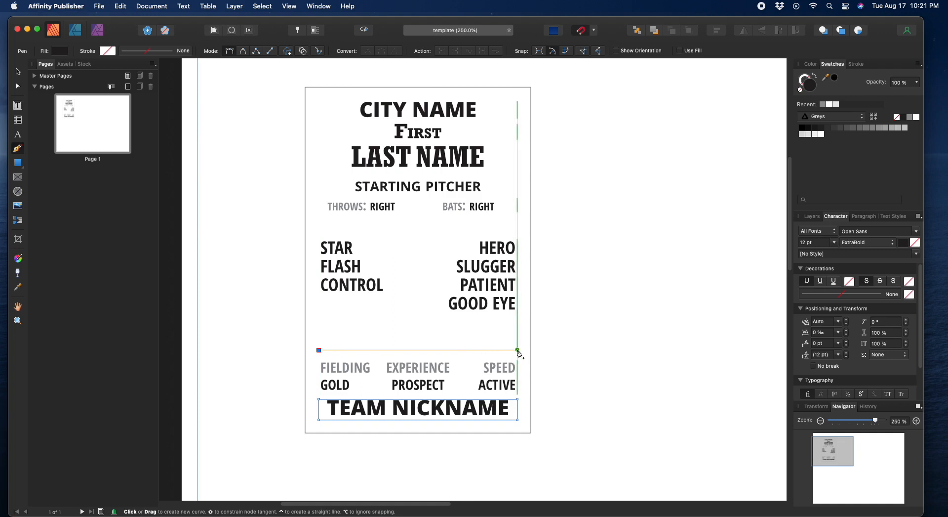
left_click(517, 349)
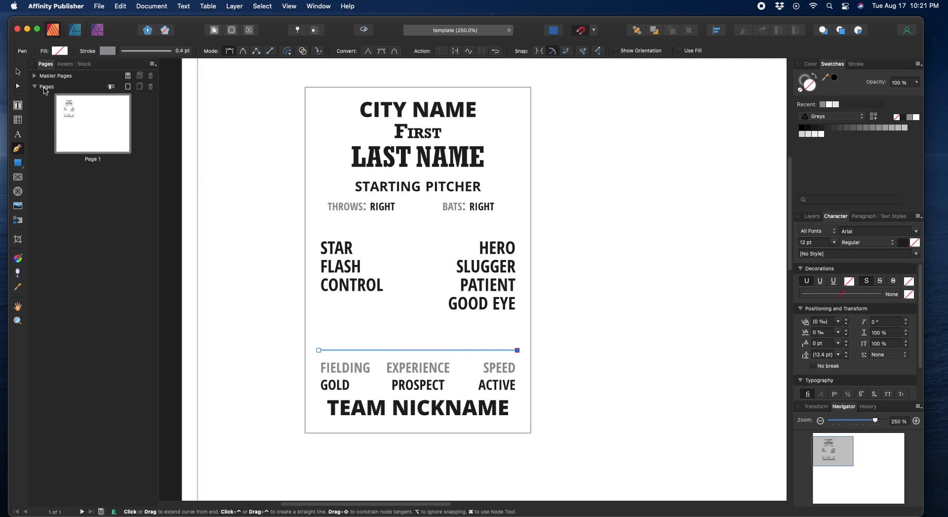
left_click(18, 74)
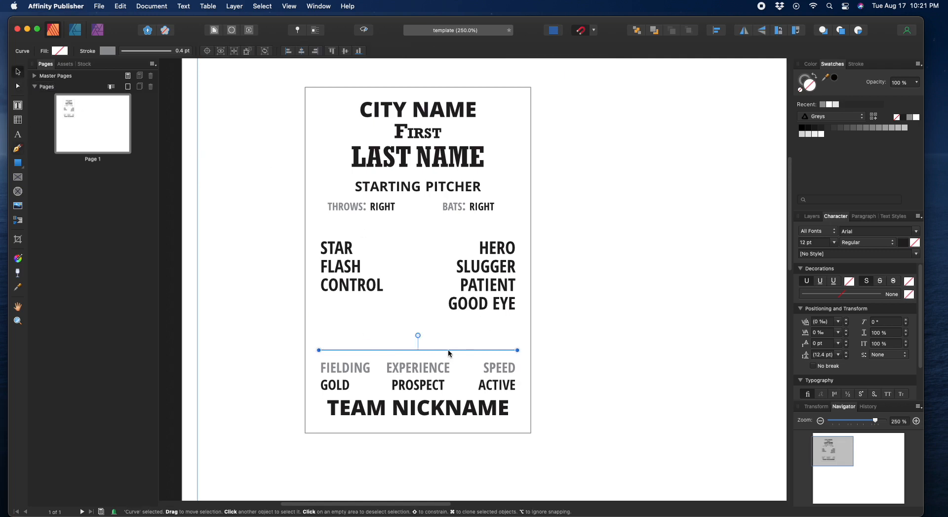
left_click_drag(452, 349, 450, 348)
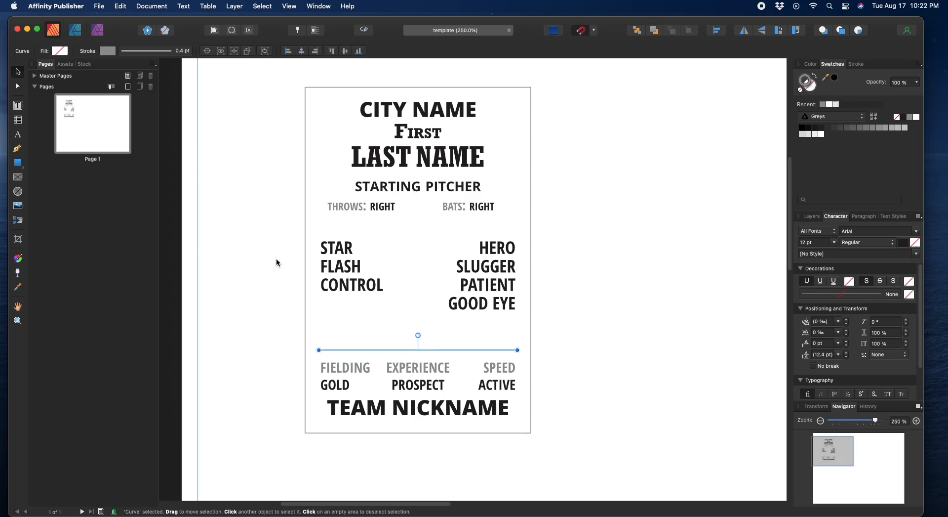
left_click(354, 307)
left_click(362, 349)
Step: Thicken the divider line's stroke width to 1.5 pt
left_click(855, 65)
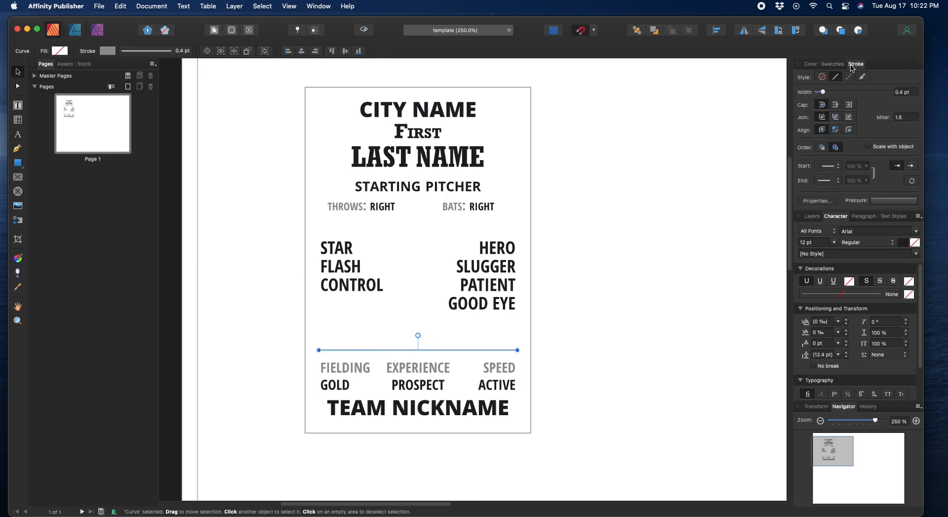
left_click_drag(826, 96, 834, 92)
left_click(639, 218)
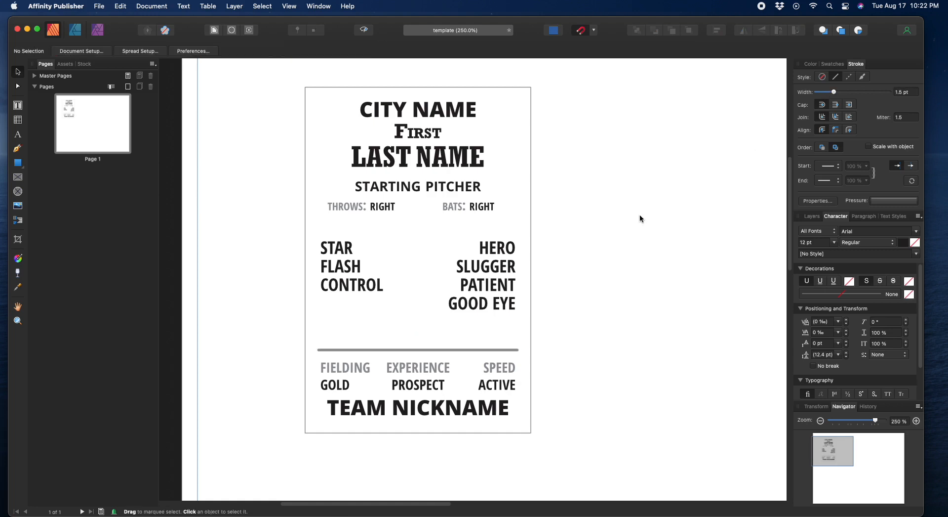
Step: Move the line beneath TEAM NICKNAME and shift the FIELDING/GOLD table slightly up
left_click(394, 350)
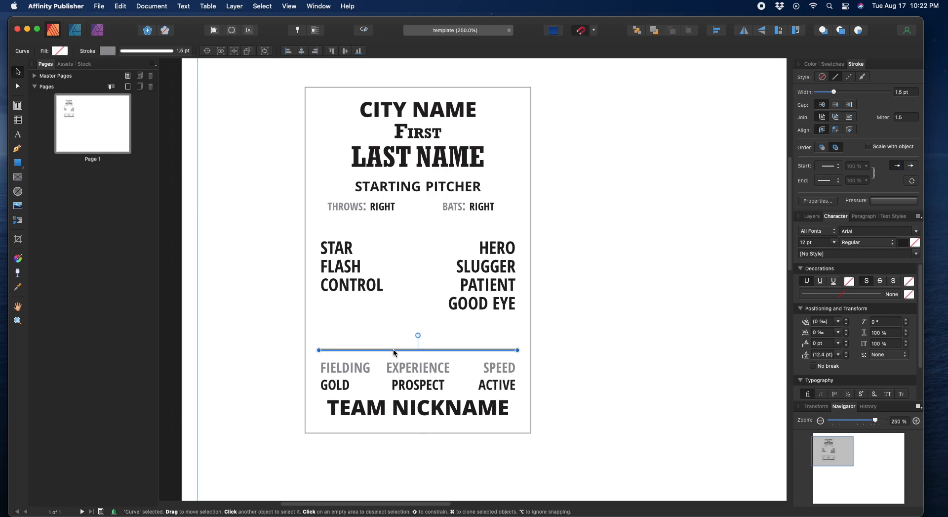
left_click_drag(394, 350, 396, 419)
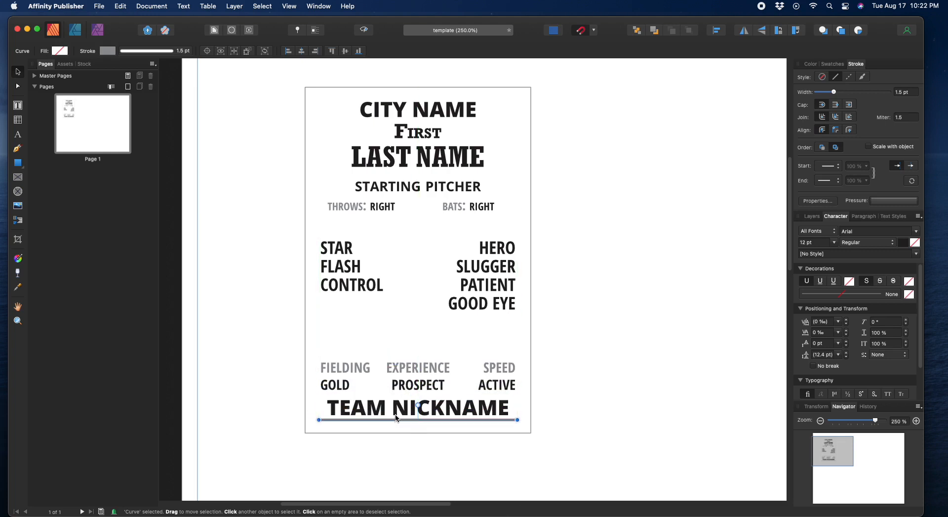
left_click(410, 377)
left_click_drag(413, 344, 414, 337)
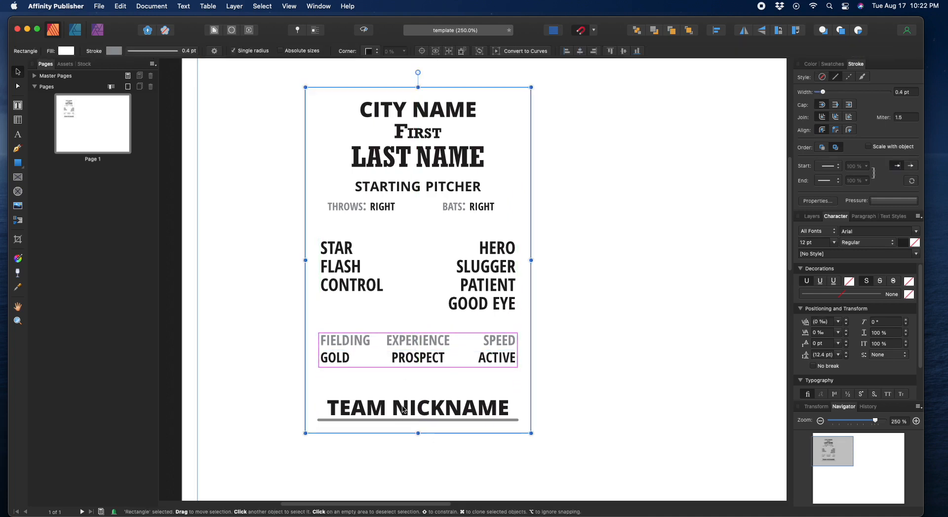
Step: Reposition TEAM NICKNAME and place a copy of the grey line above it
mouse_move(401, 410)
left_mouse_down()
mouse_move(403, 389)
mouse_move(393, 416)
left_mouse_up()
left_click(393, 419)
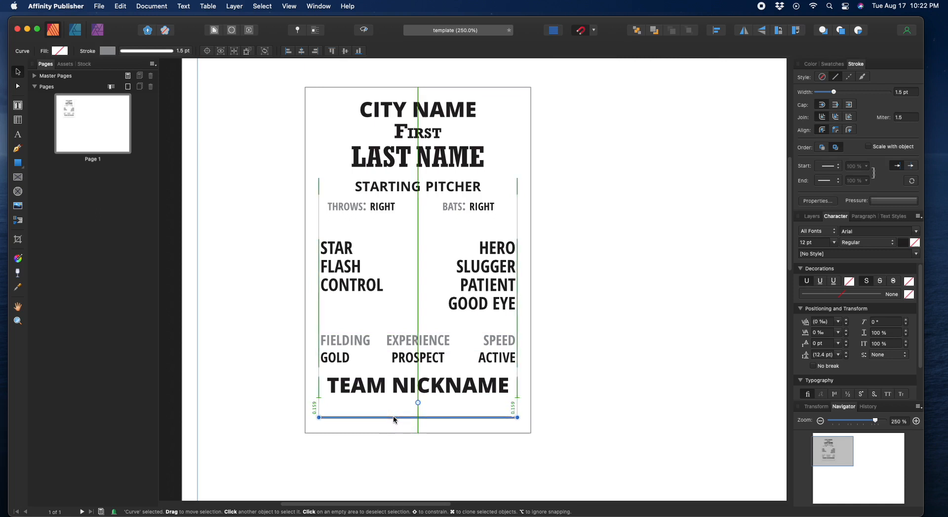
left_click_drag(393, 416, 393, 416)
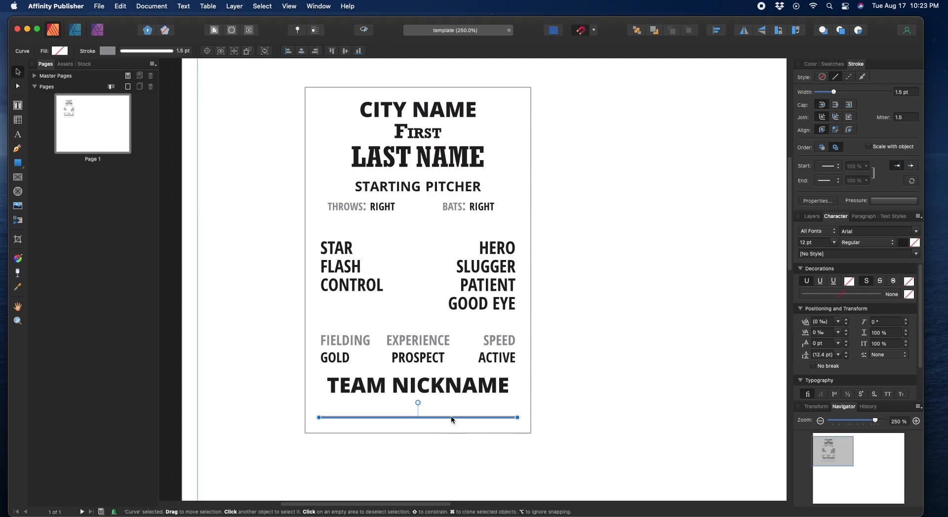
left_click_drag(449, 387, 453, 404)
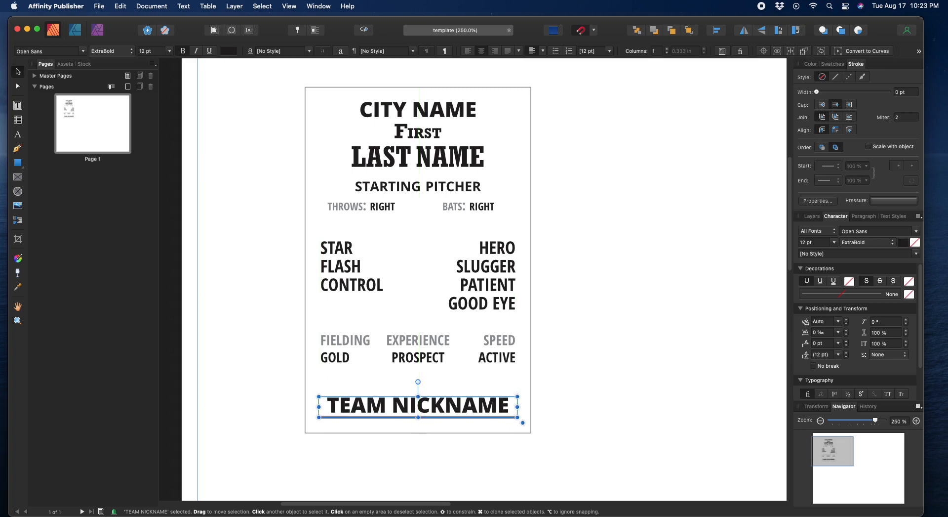
left_click(452, 418)
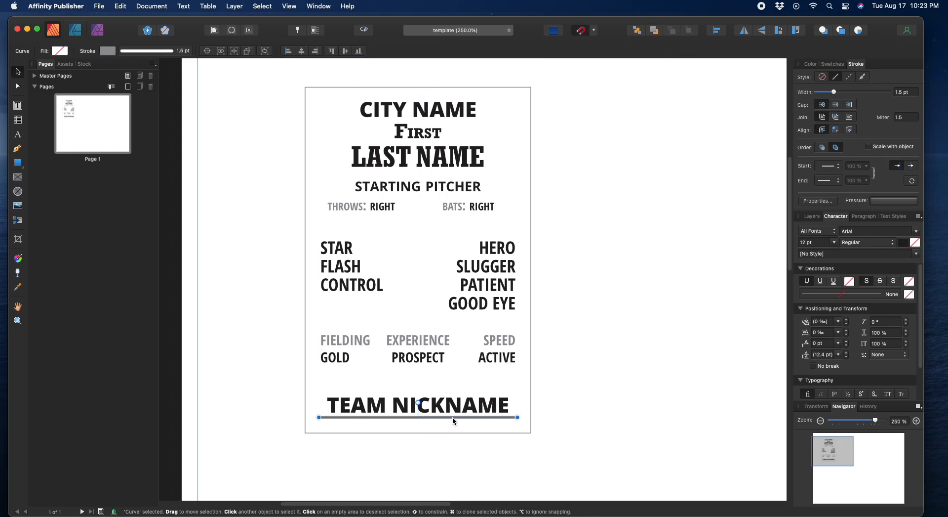
left_click_drag(452, 417, 455, 395)
left_click(449, 449)
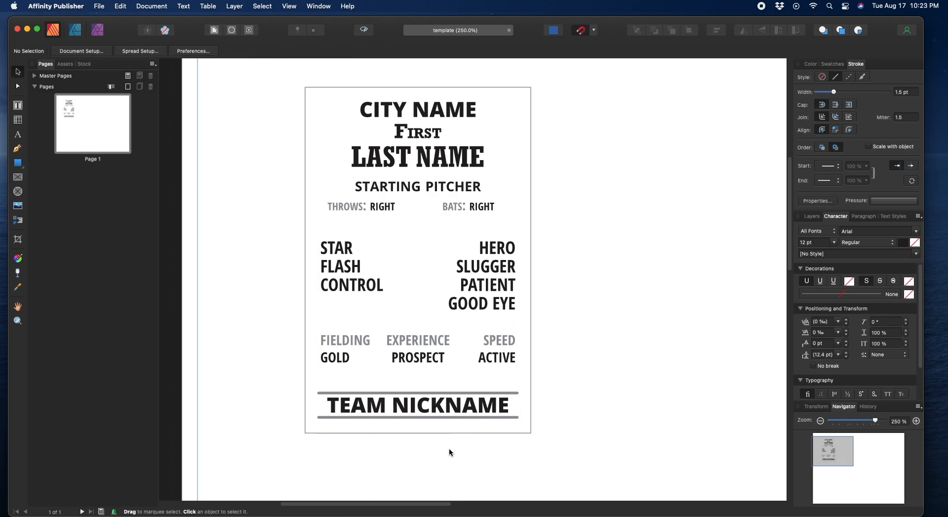
Step: Move the FIELDING/GOLD table down and paste a grey line above the FIELDING row
left_click_drag(434, 345, 434, 360)
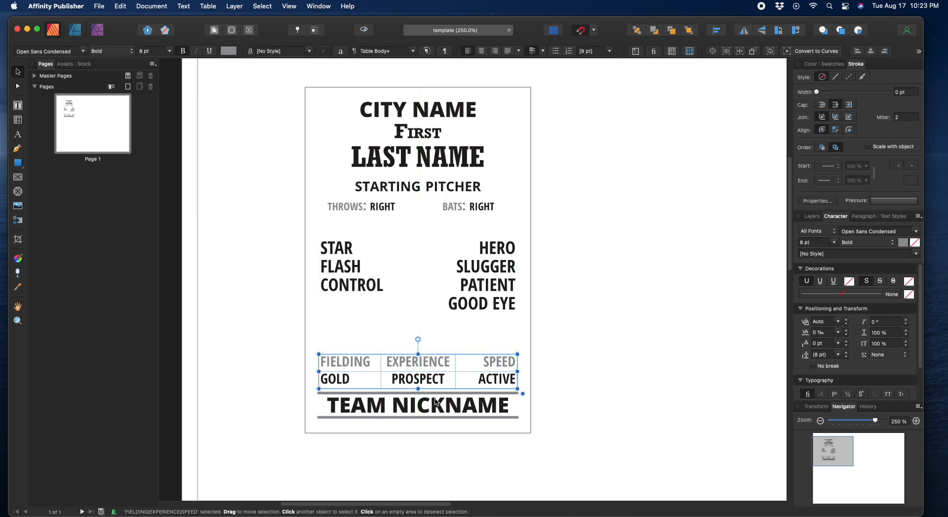
key("super+v")
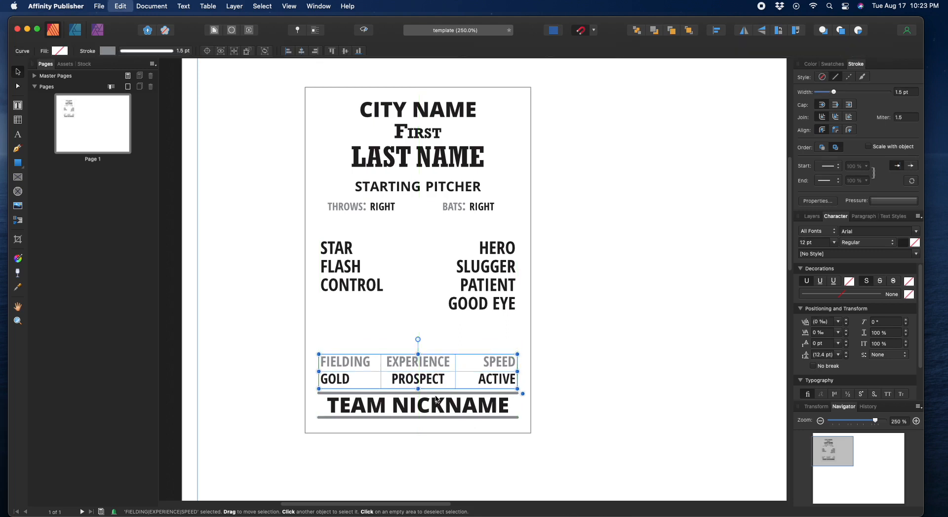
left_click_drag(433, 416, 435, 350)
left_click(265, 366)
Step: Nudge the STAR/HERO table up and copy a grey line above it
left_click(349, 291)
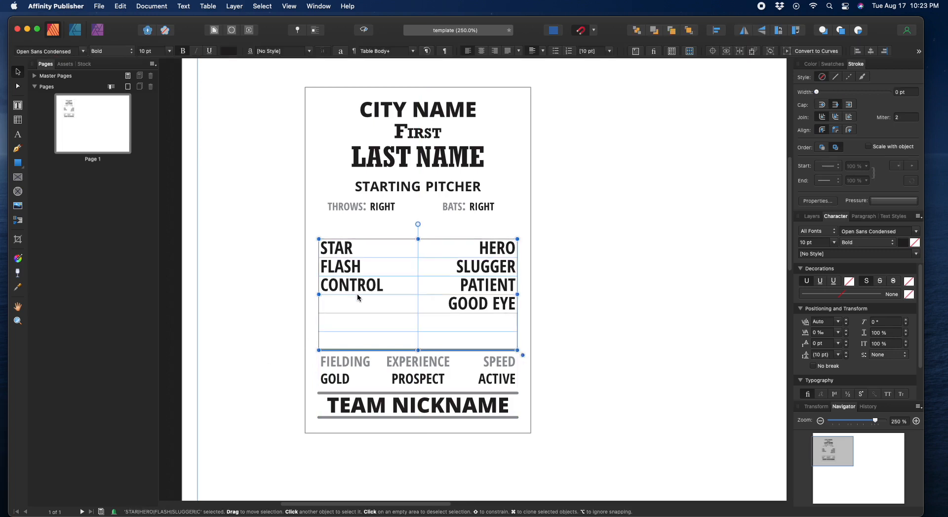
left_click_drag(360, 288, 359, 286)
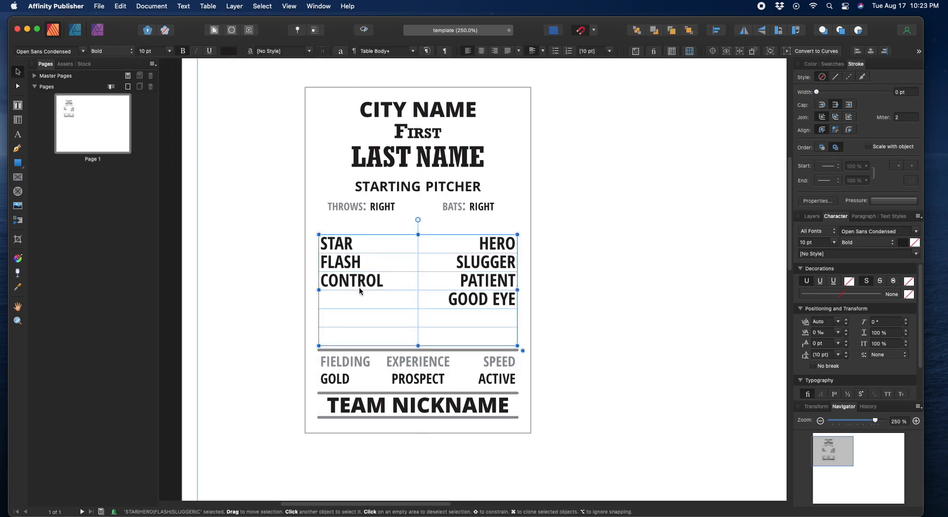
left_click(274, 401)
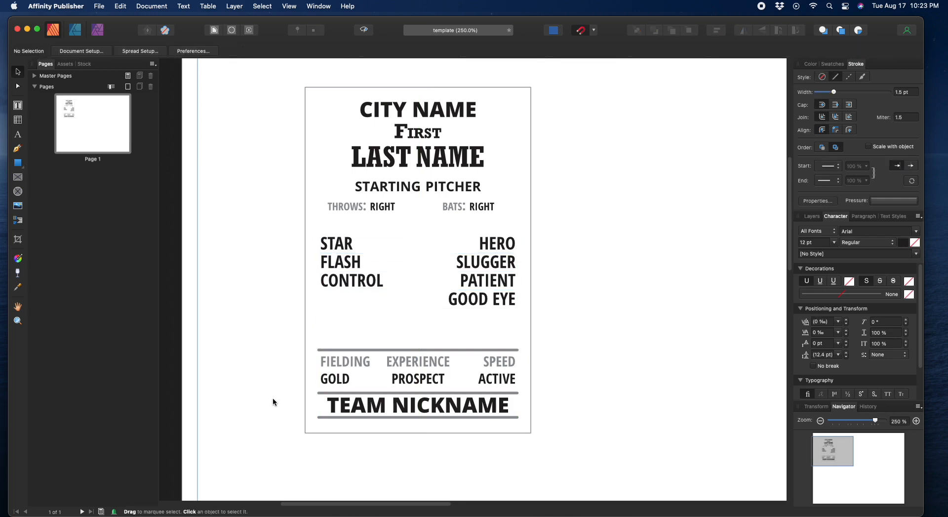
left_click(415, 417)
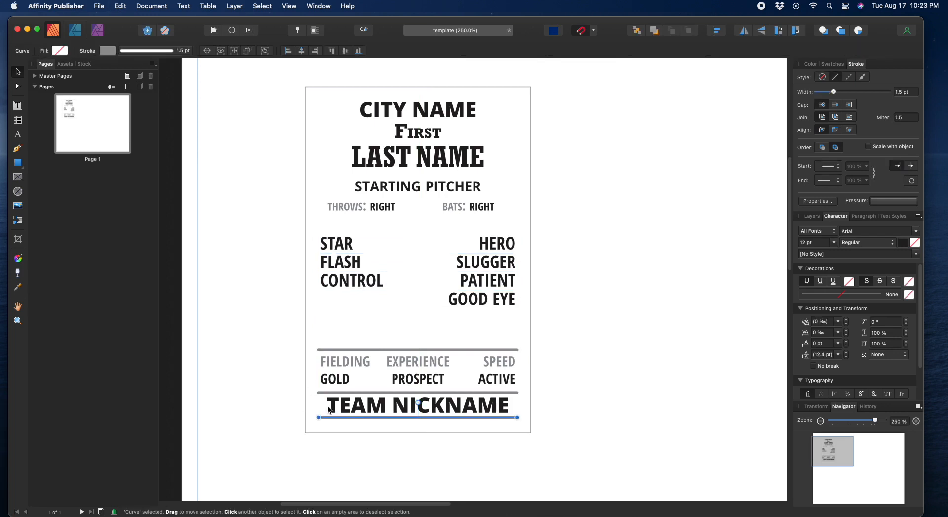
left_click_drag(416, 418, 416, 228)
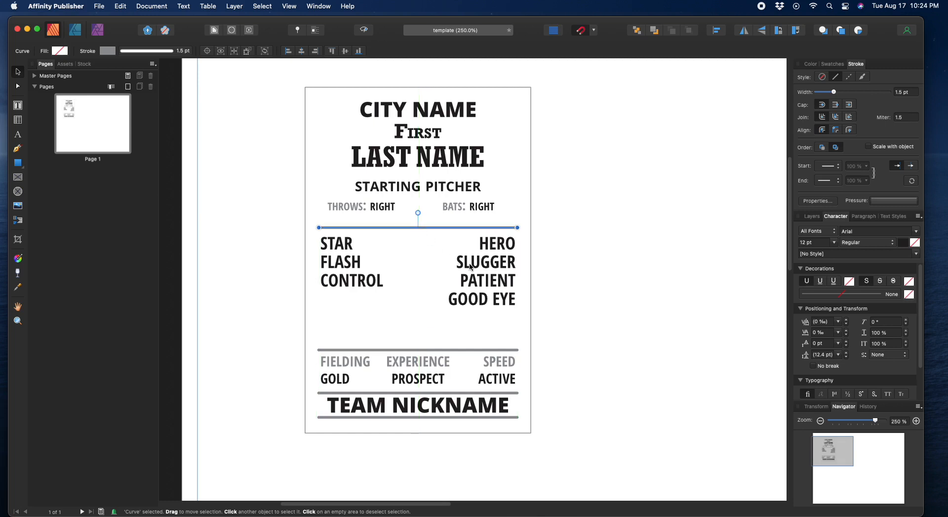
Step: Nudge STAR/HERO up, move the THROWS/BATS row down, and paste a grey line below LAST NAME
left_click(478, 271)
left_click_drag(478, 271, 478, 270)
left_click(469, 206)
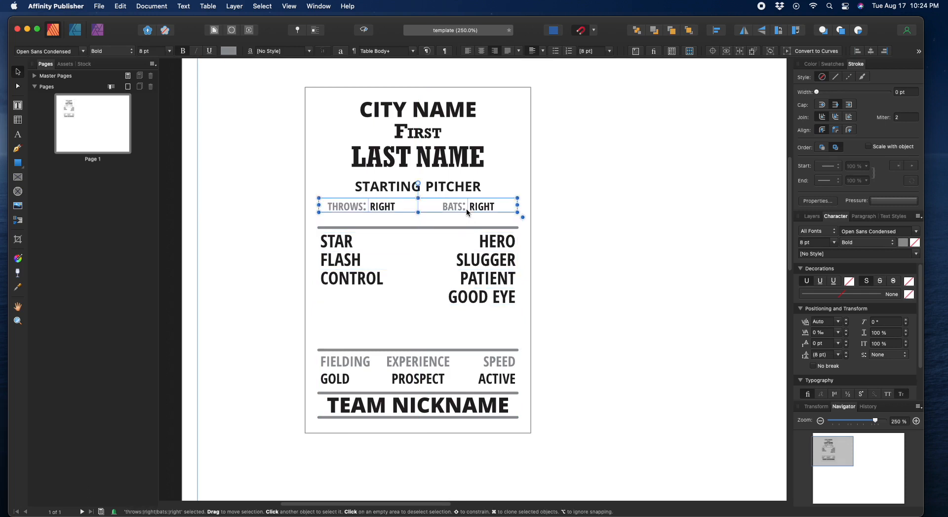
mouse_move(469, 206)
left_mouse_down()
mouse_move(469, 216)
mouse_move(458, 189)
mouse_move(458, 202)
left_mouse_up()
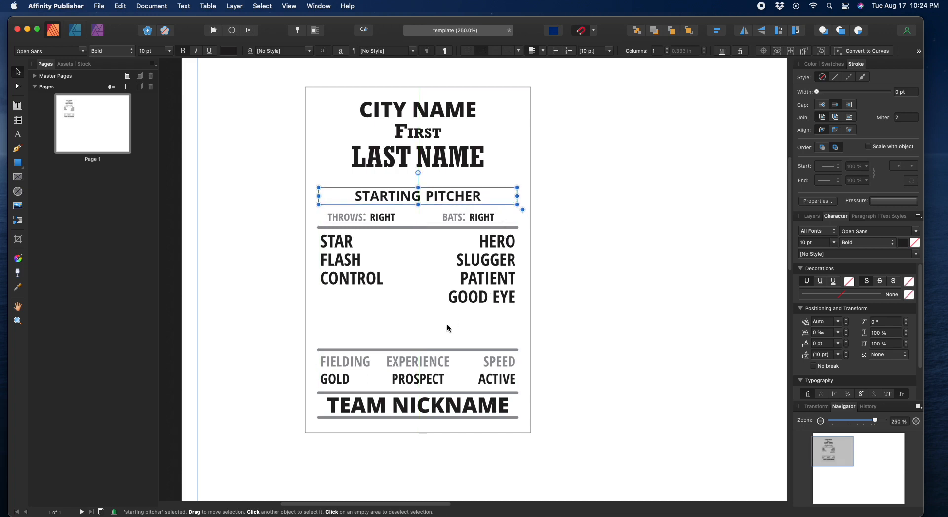
key("super+v")
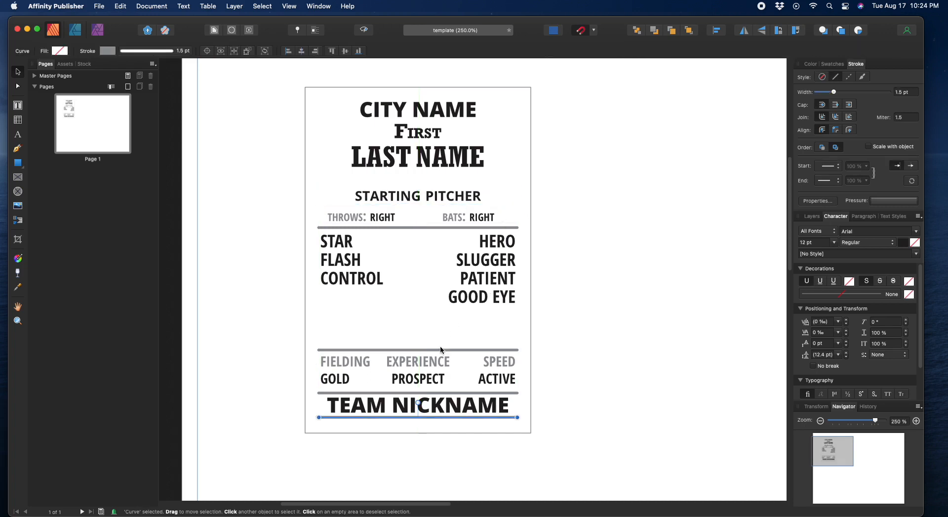
left_click_drag(420, 419, 446, 174)
Step: Move the First text down closer to LAST NAME
left_click(439, 169)
left_click(434, 140)
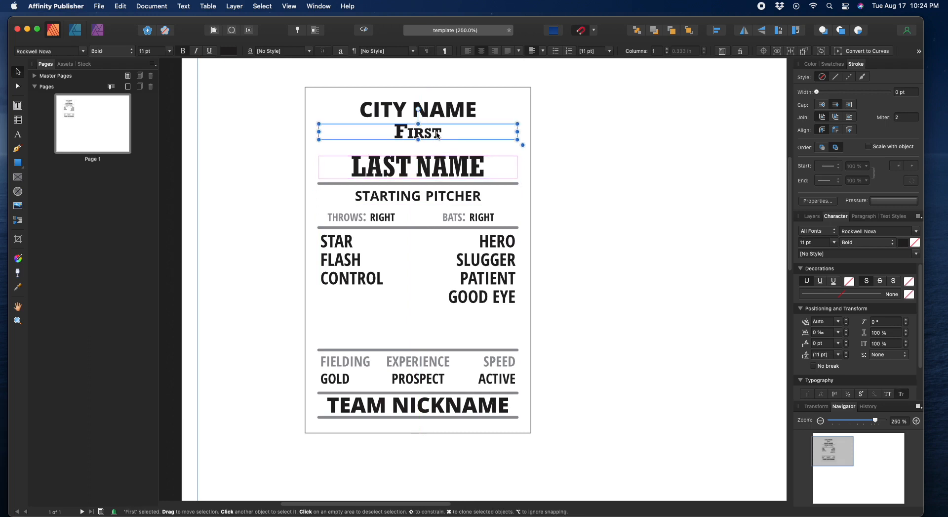
left_click_drag(437, 135, 437, 145)
key("Escape")
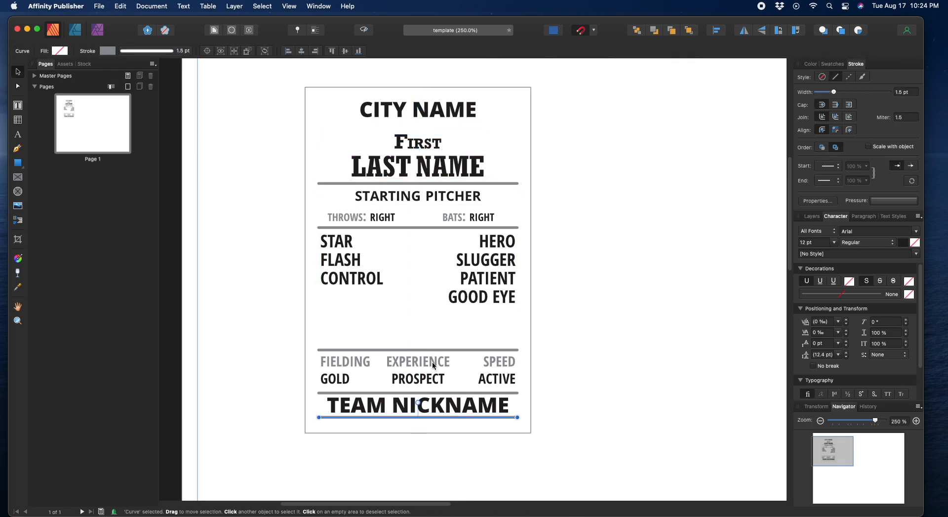
Step: Copy the grey line up to the top of the card near CITY NAME
left_click(426, 418)
left_click_drag(429, 421, 446, 104)
left_click(436, 116)
left_click(446, 105)
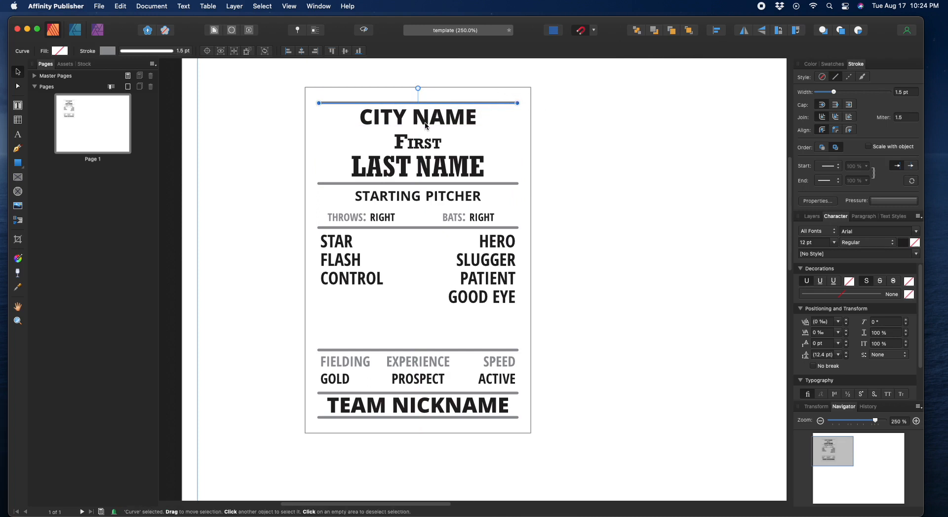
Step: Nudge CITY NAME and copy a grey divider to just below it
left_click(437, 120)
left_click_drag(438, 119, 438, 120)
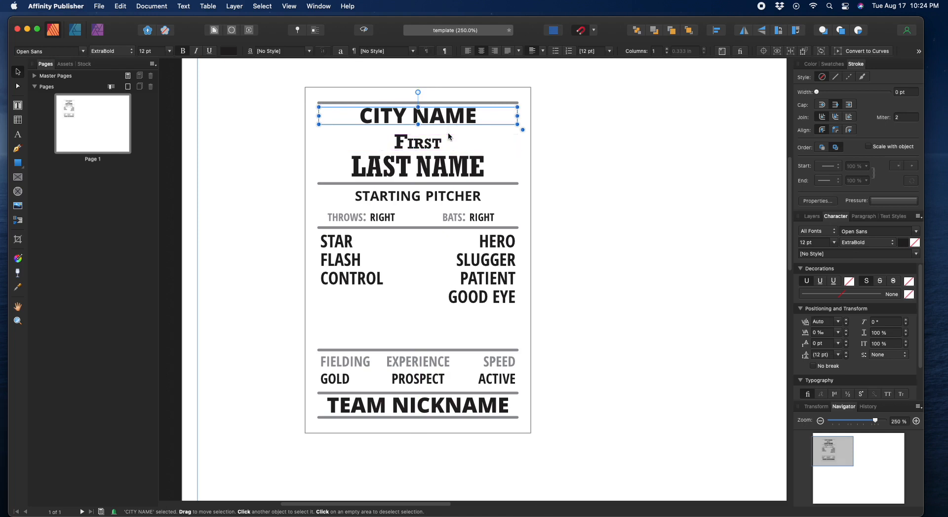
left_click(432, 418)
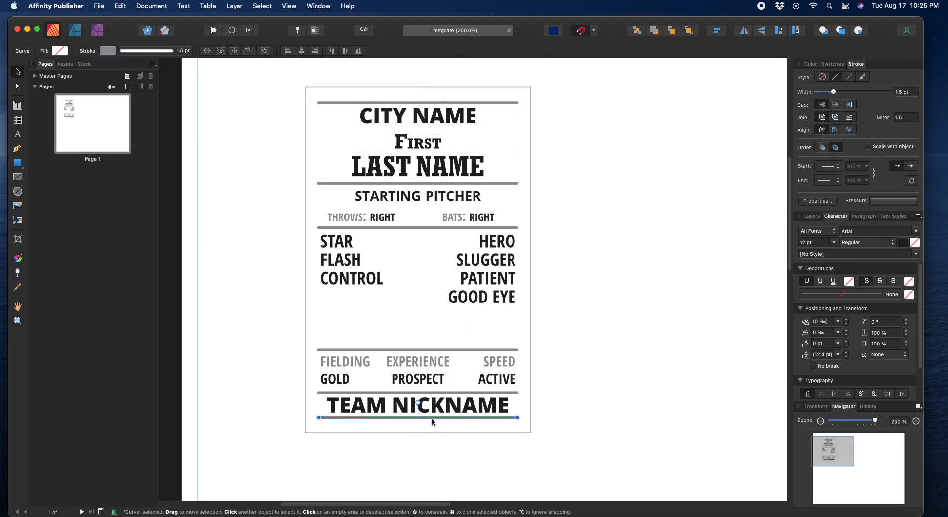
left_click_drag(432, 416, 434, 126)
Step: Nudge CITY NAME, its divider line and the First text up one step each, then deselect
left_click(460, 119)
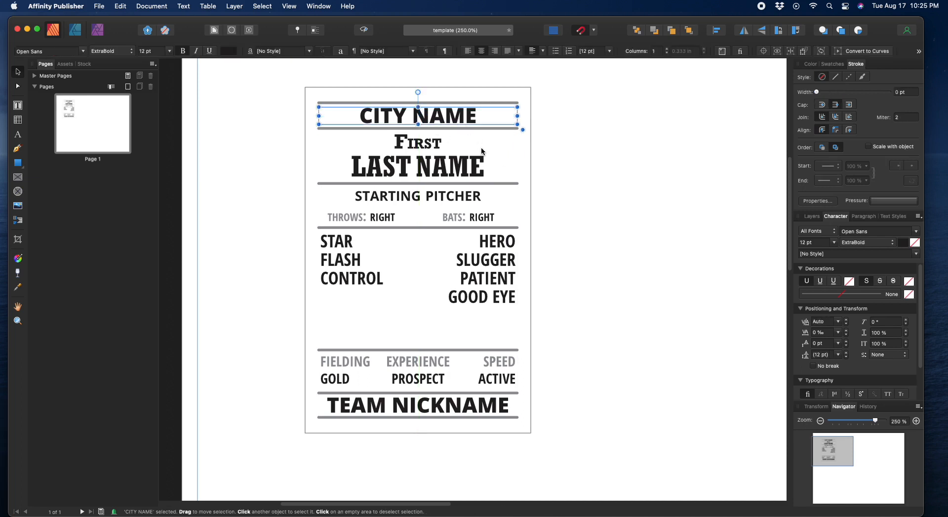
key("Up")
key("Up")
left_click(445, 128)
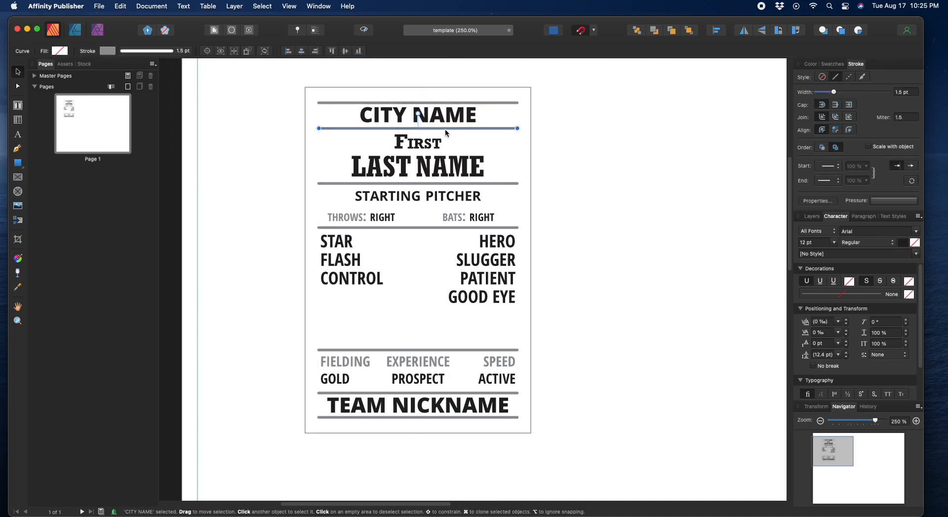
key("Up")
key("Up")
key("Up")
key("Up")
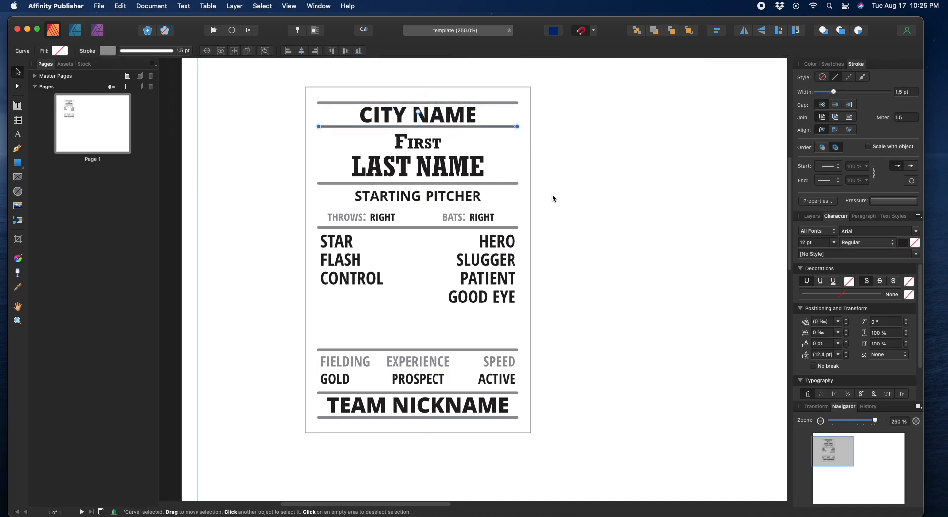
left_click(411, 143)
key("Up")
key("Up")
key("Up")
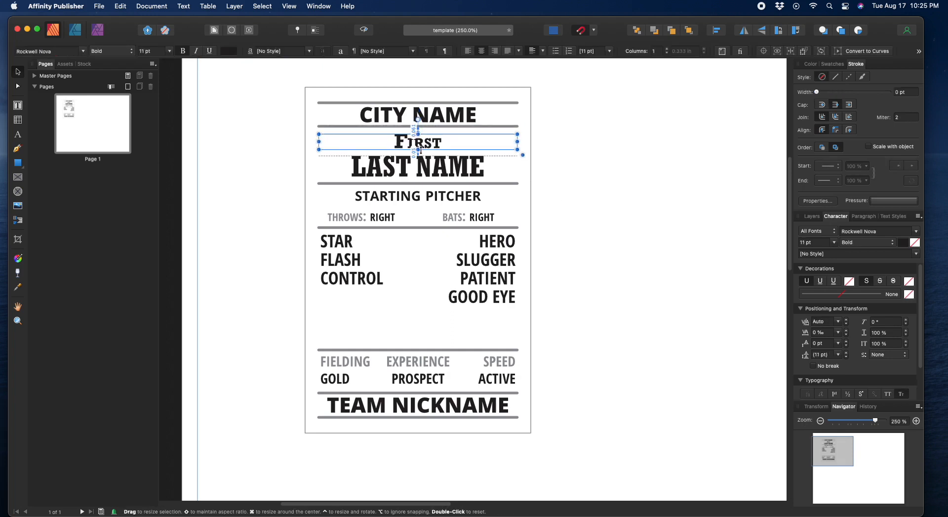
left_click(424, 170)
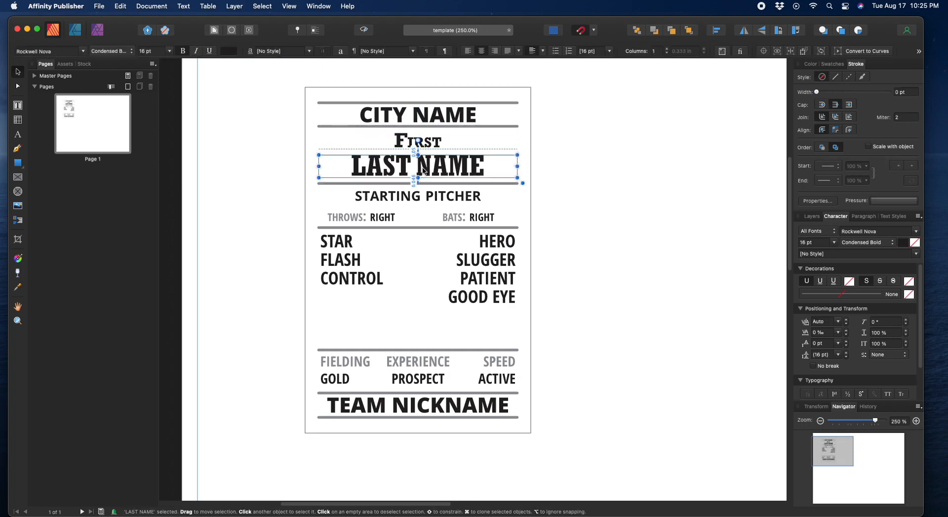
left_click(594, 250)
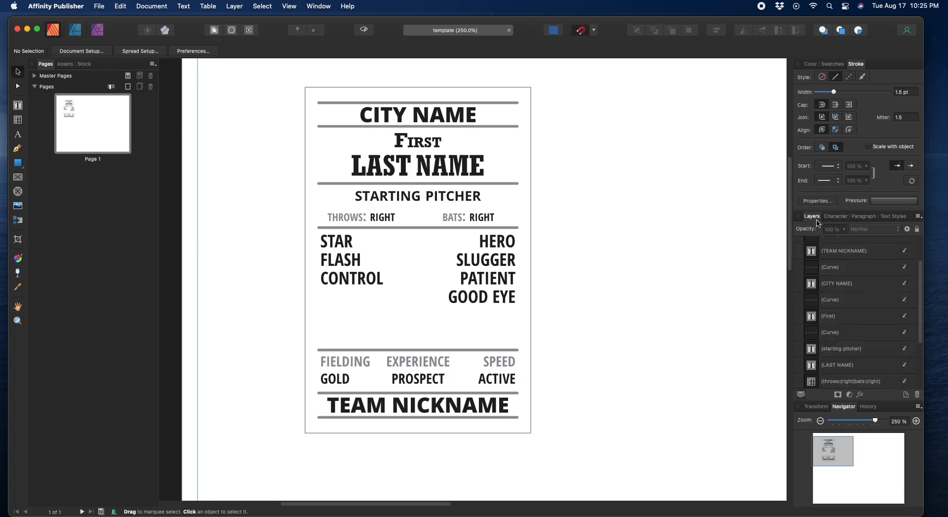
Step: Marquee-select all sixteen card objects, group them, and name the group 'Player Card'
scroll(879, 326, "up", 1)
scroll(879, 326, "up", 2)
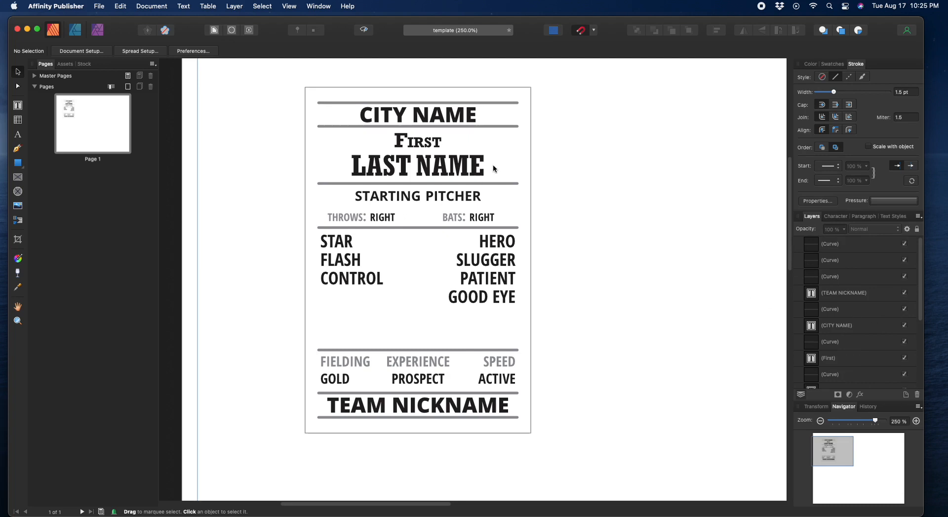
left_click_drag(288, 84, 567, 463)
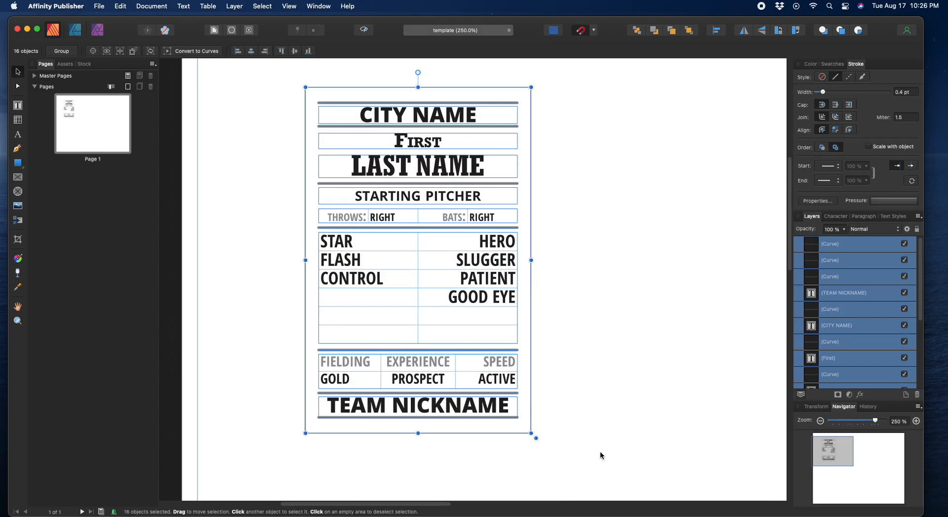
scroll(884, 359, "down", 5)
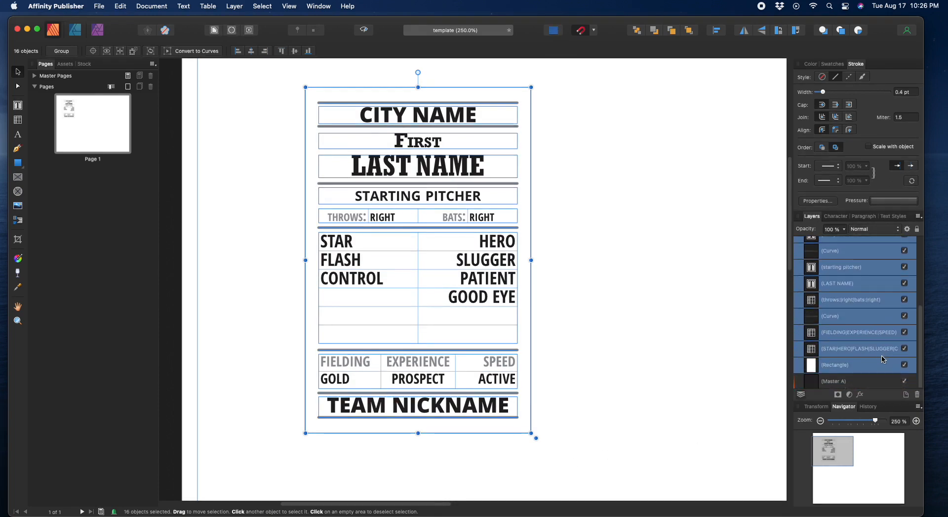
right_click(860, 304)
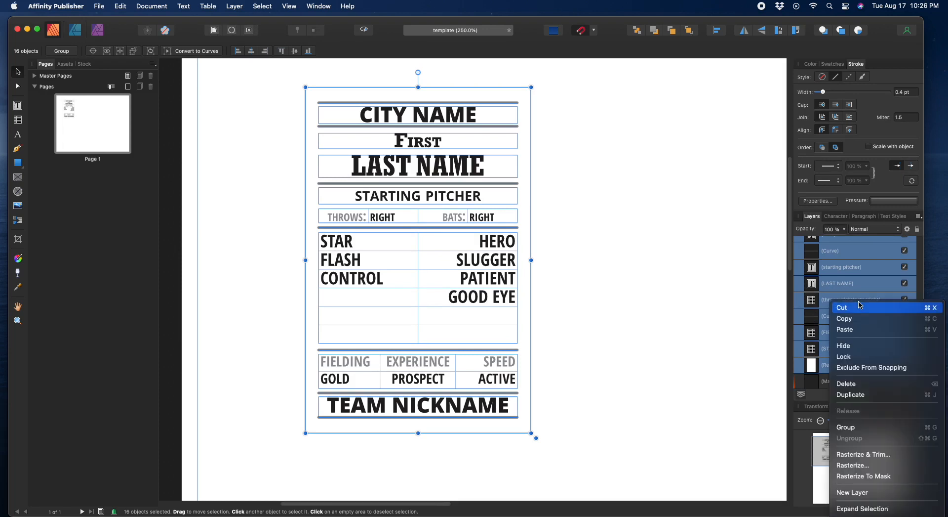
left_click(841, 429)
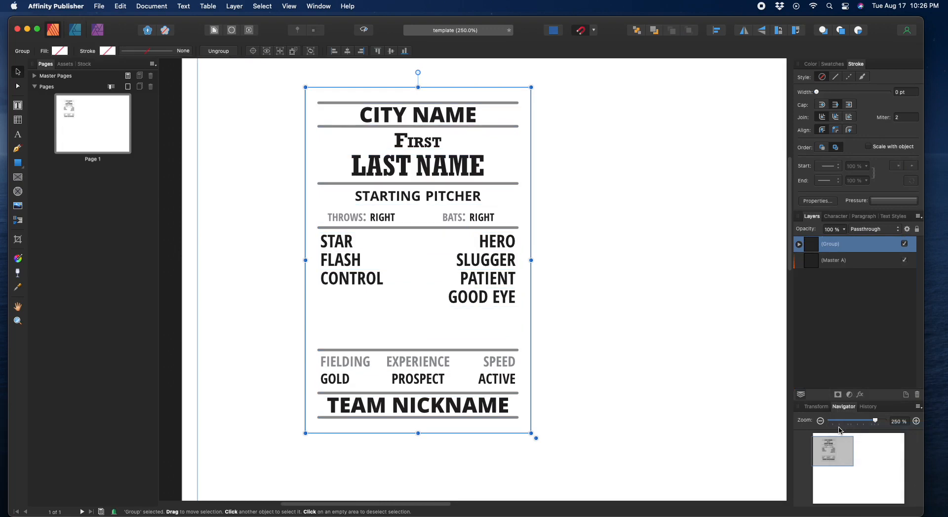
double_click(838, 247)
type("Pla")
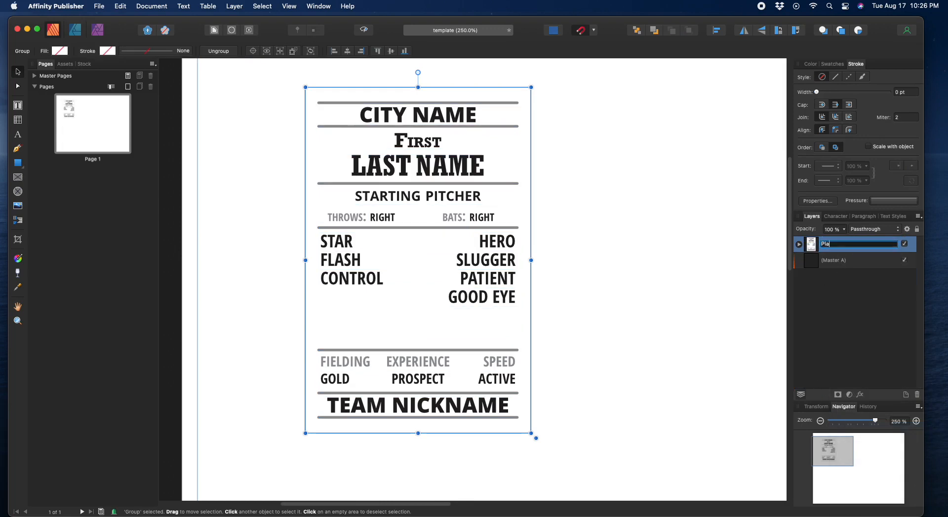
type("yer Card")
key("Return")
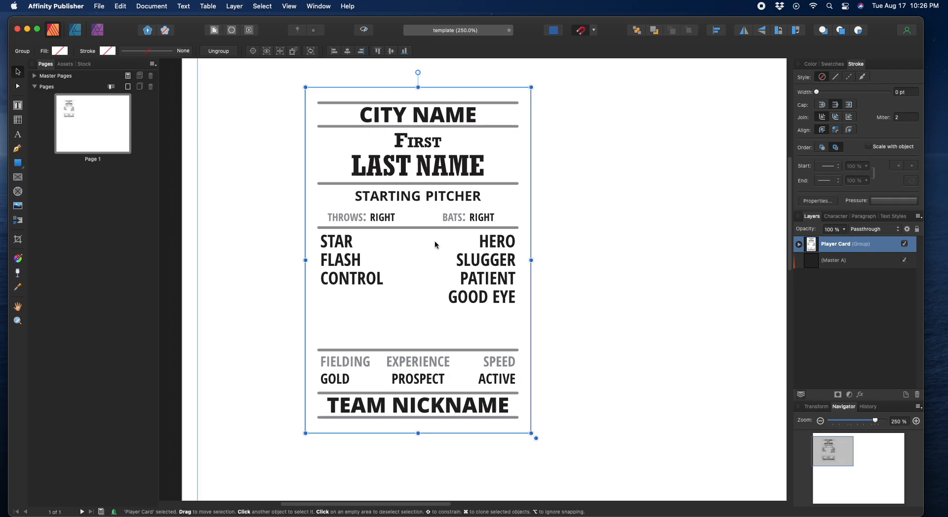
Step: Shift the card left on the page and select the first divider lines in the expanded group
mouse_move(441, 239)
left_mouse_down()
mouse_move(502, 240)
mouse_move(383, 242)
mouse_move(594, 267)
mouse_move(426, 250)
left_mouse_up()
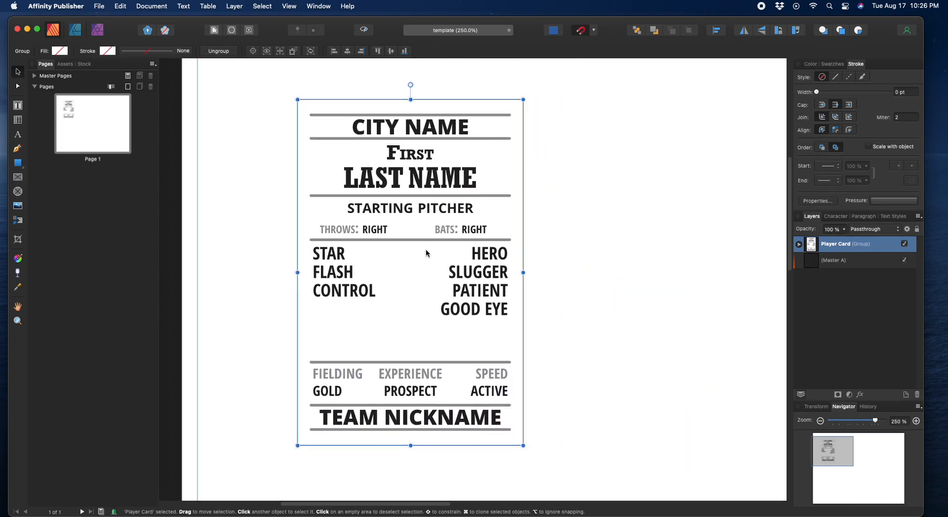
left_click_drag(427, 253, 378, 241)
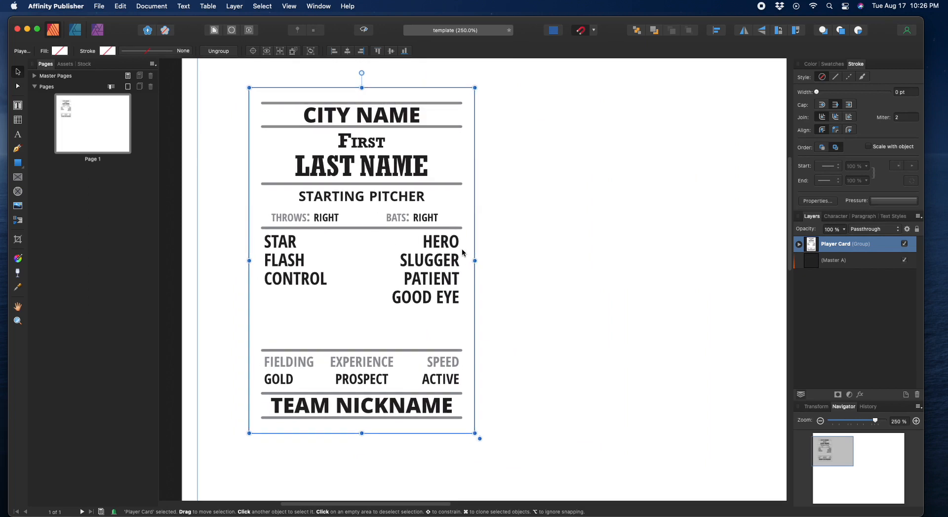
left_click(799, 244)
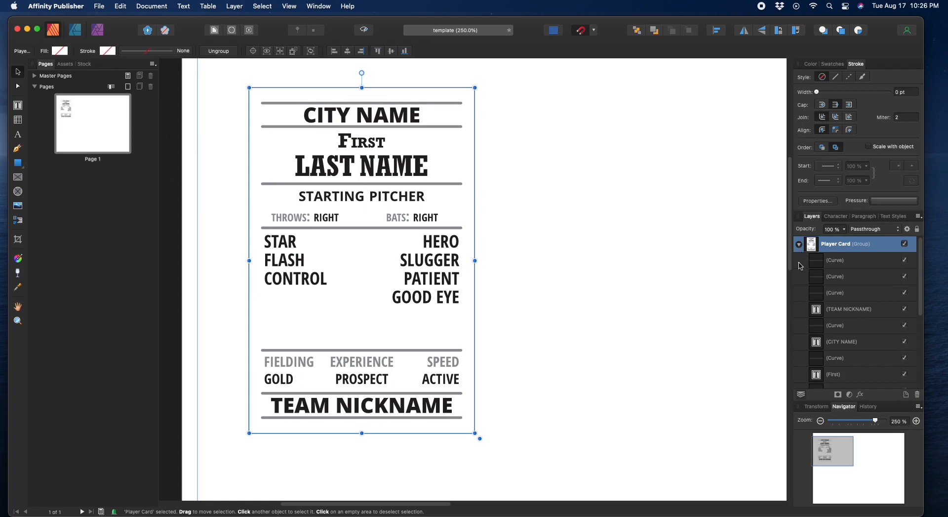
left_click(842, 265)
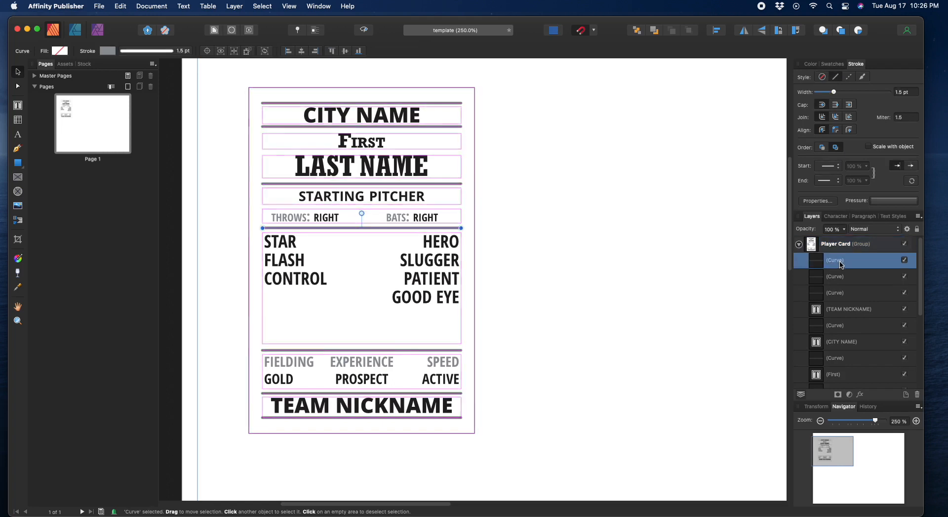
left_click(840, 277, "shift")
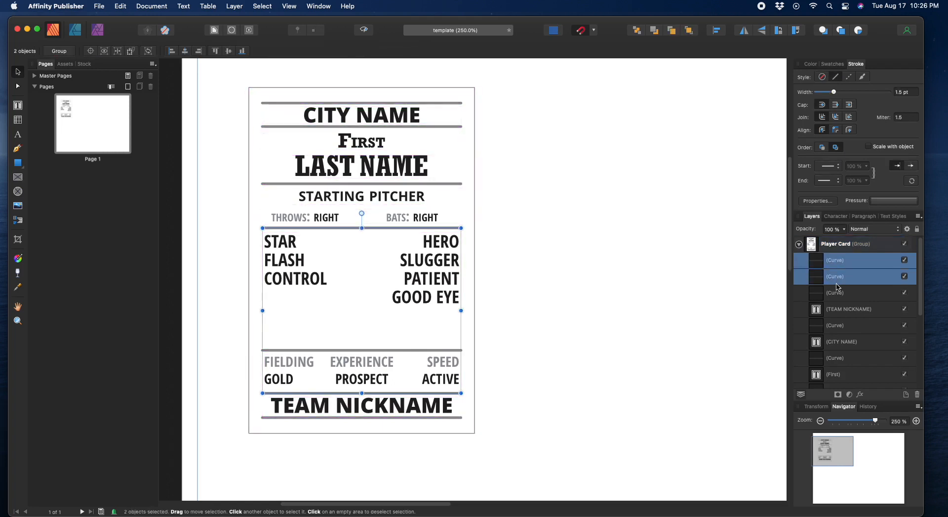
left_click(837, 292, "shift")
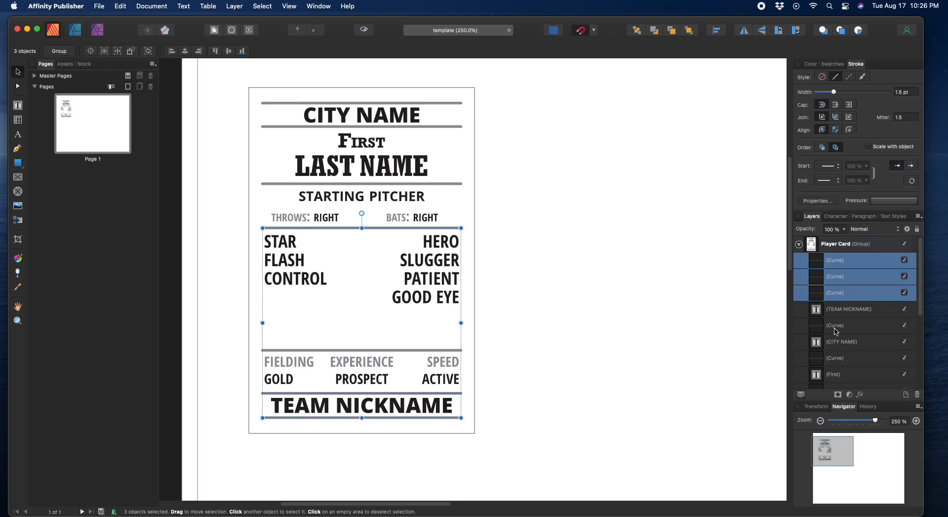
Step: Drag the remaining divider Curve layers together in the Layers list
left_click_drag(836, 331, 832, 305)
left_click_drag(852, 362, 828, 320)
scroll(850, 367, "down", 2)
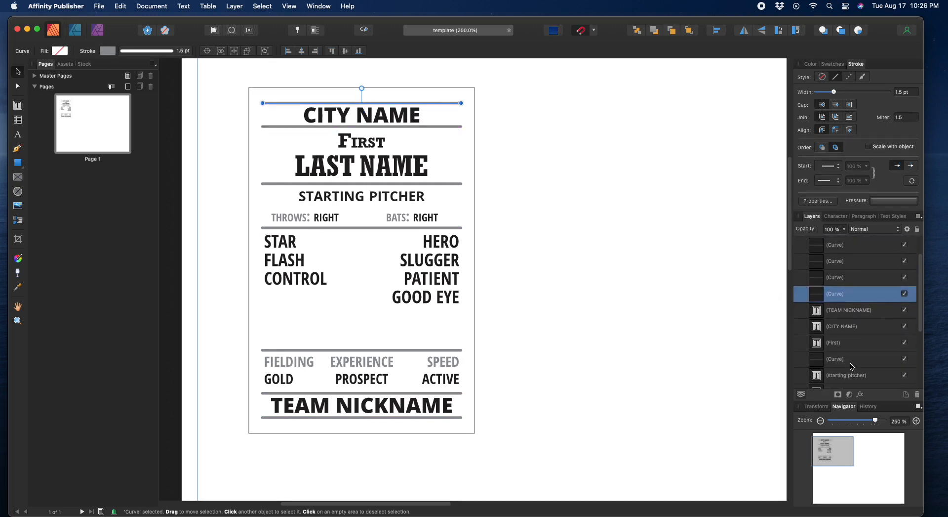
left_click_drag(851, 365, 834, 307)
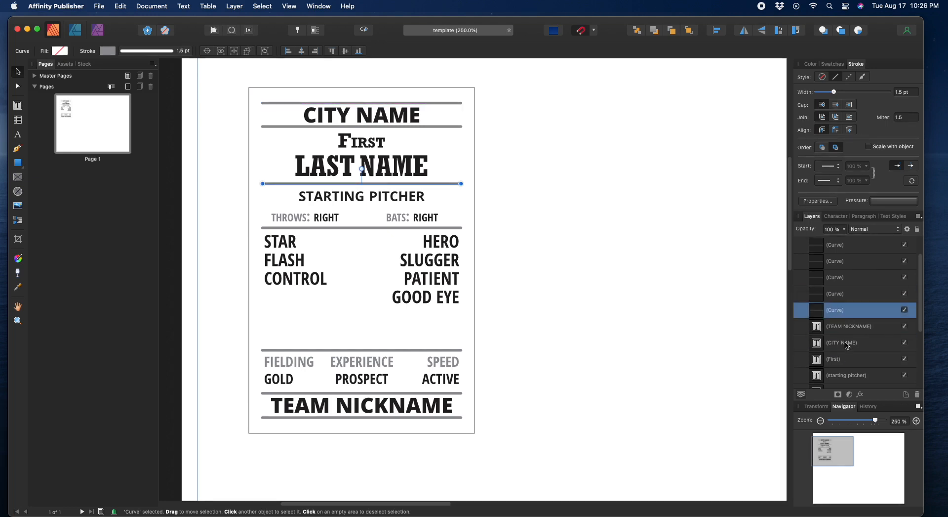
scroll(852, 361, "down", 1)
scroll(852, 361, "down", 3)
scroll(851, 360, "up", 1)
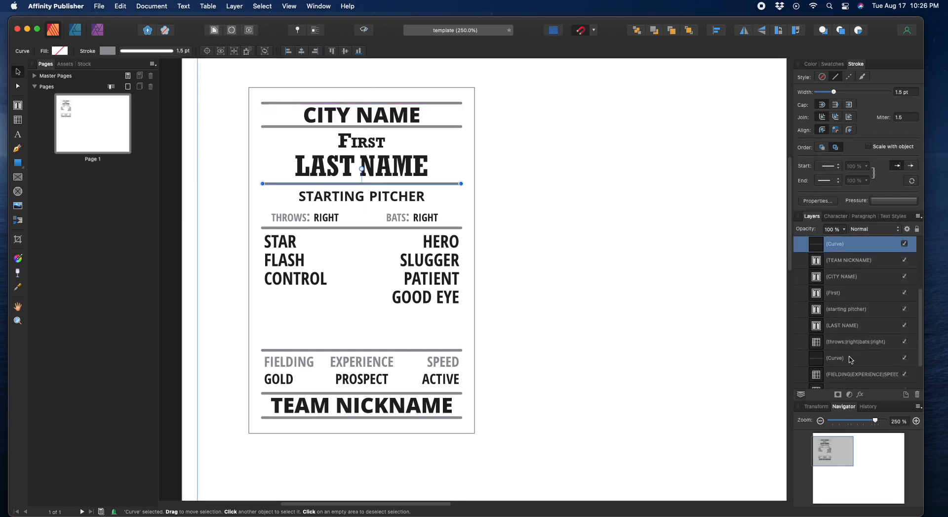
left_click(849, 359)
left_click_drag(850, 359, 837, 260)
Step: Group the seven divider lines and name the group 'Division Lines'
scroll(844, 314, "down", 3)
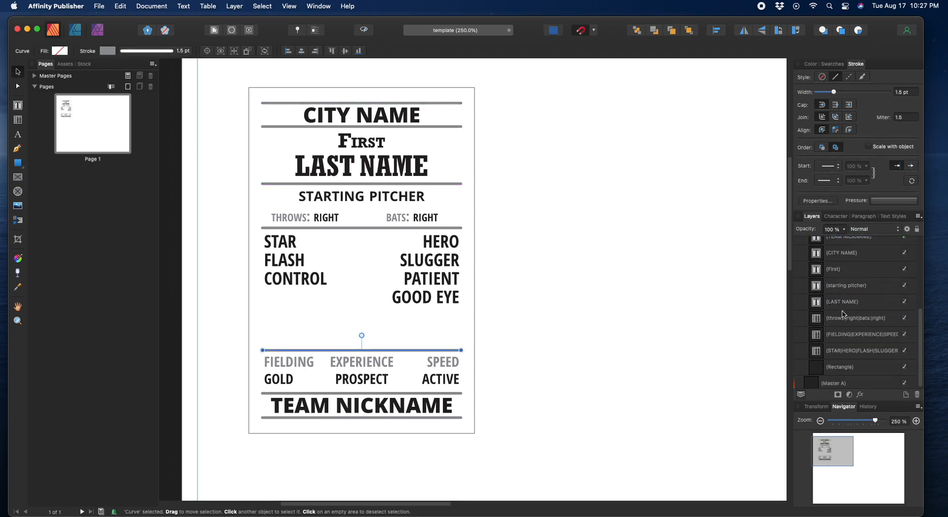
scroll(842, 314, "up", 5)
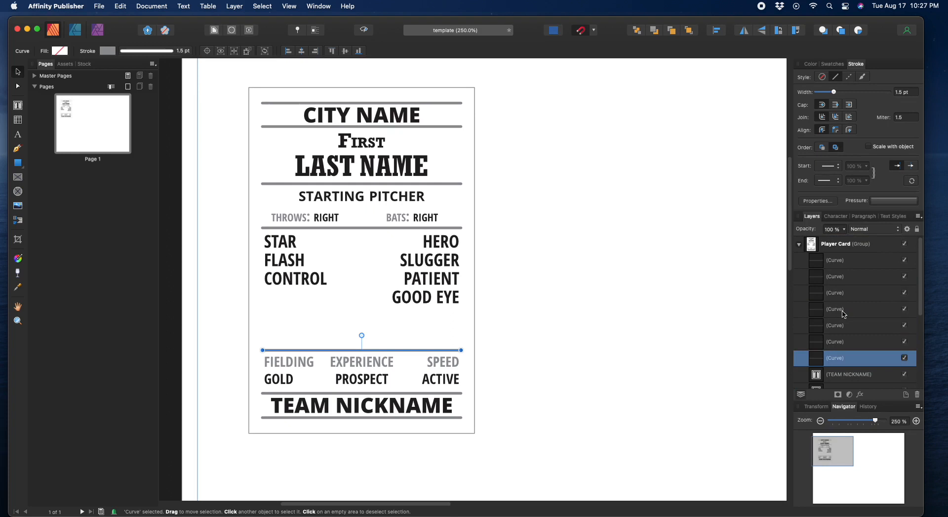
left_click(844, 262, "shift")
right_click(844, 262)
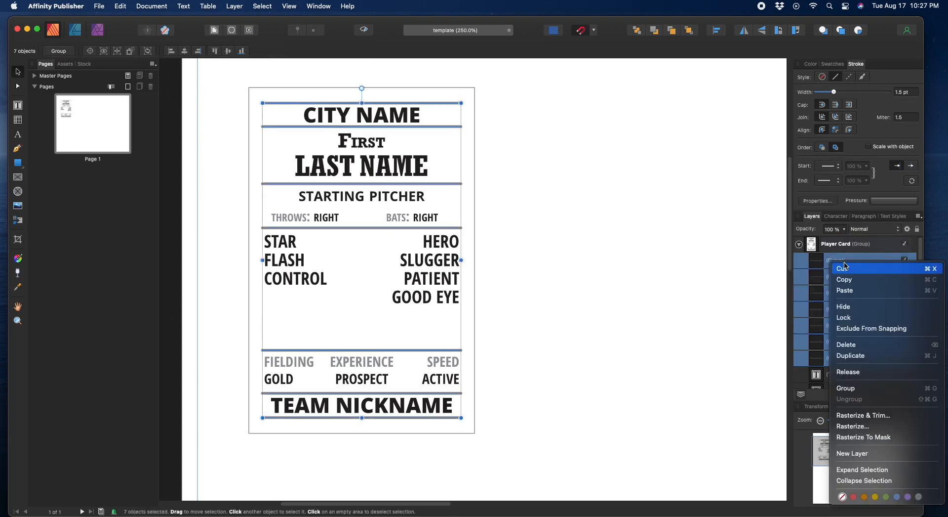
left_click(846, 388)
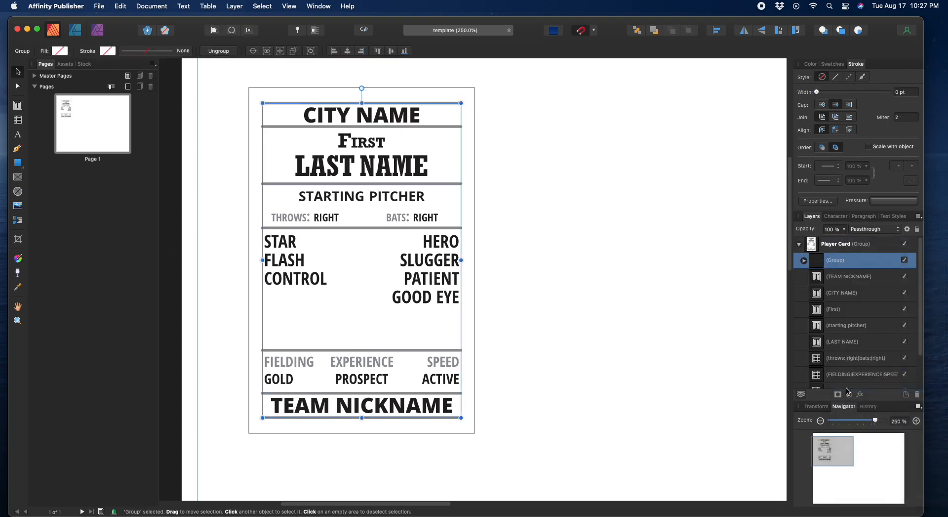
double_click(838, 260)
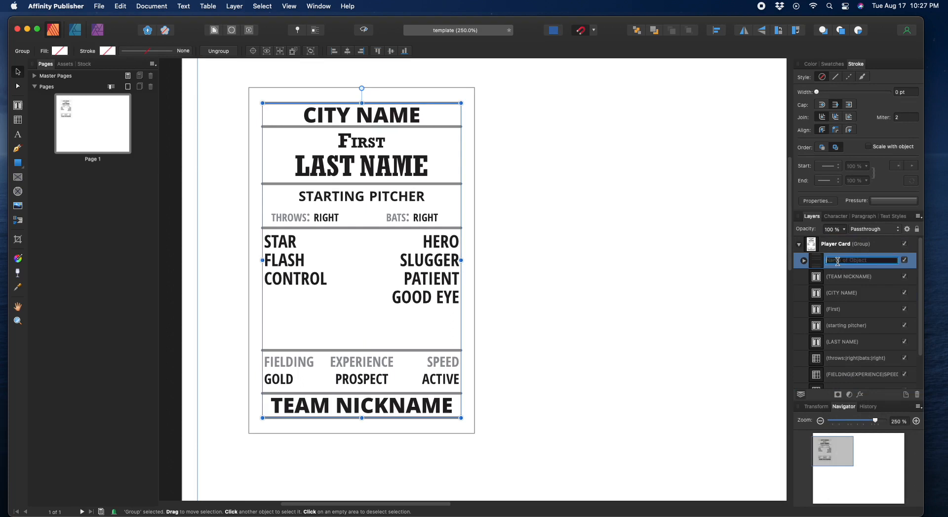
type("Division Lines")
key("Return")
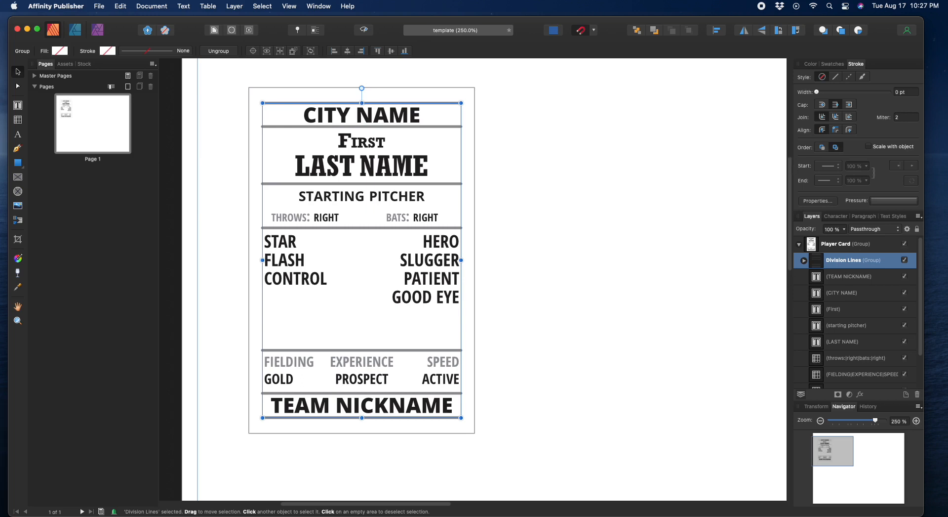
Step: Switch to the Colours swatch palette and colour the division lines magenta
left_click(812, 64)
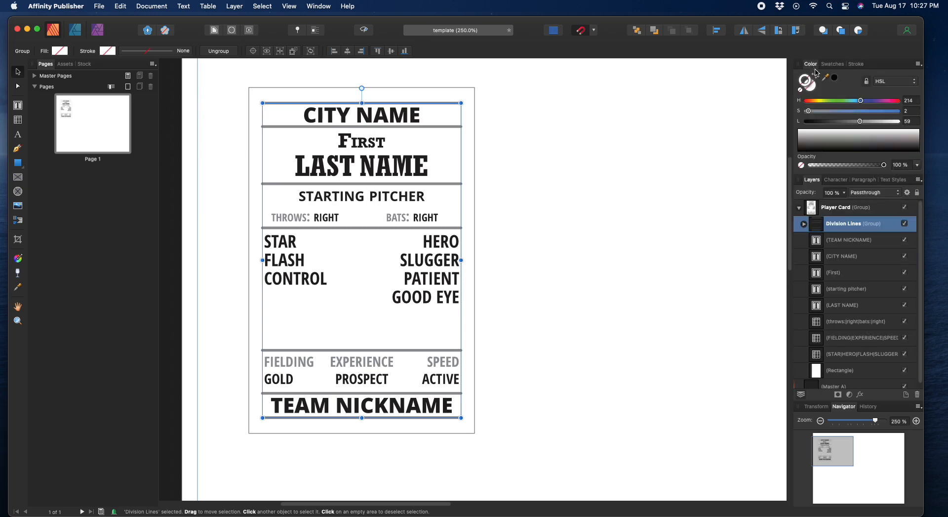
left_click(834, 64)
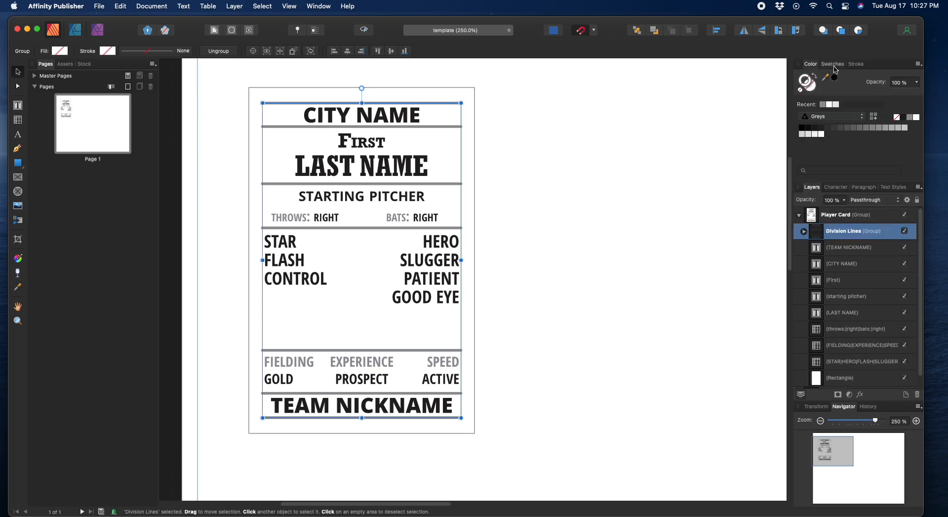
left_click(863, 122)
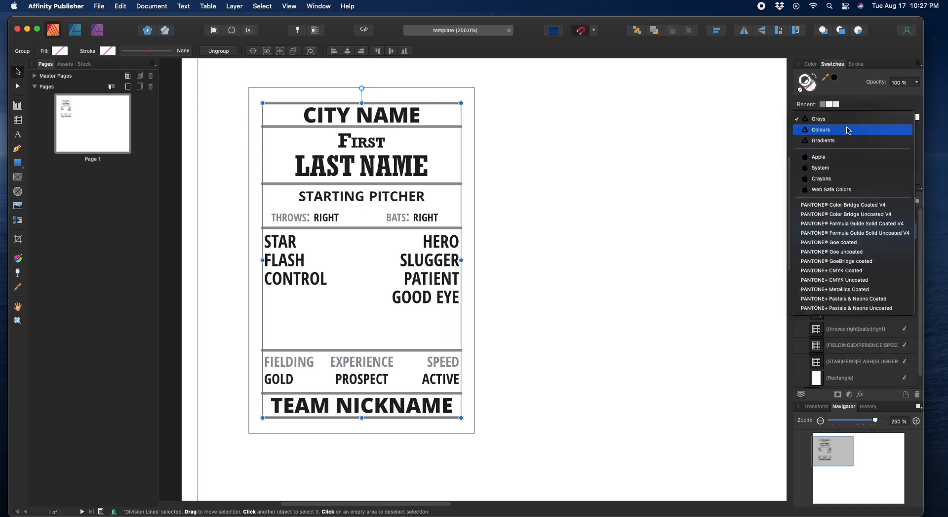
left_click(848, 131)
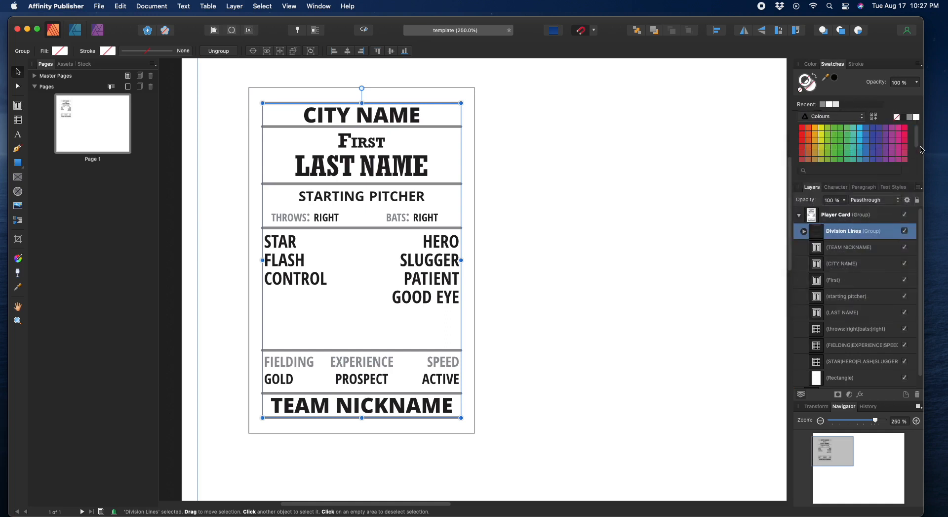
left_click(898, 127)
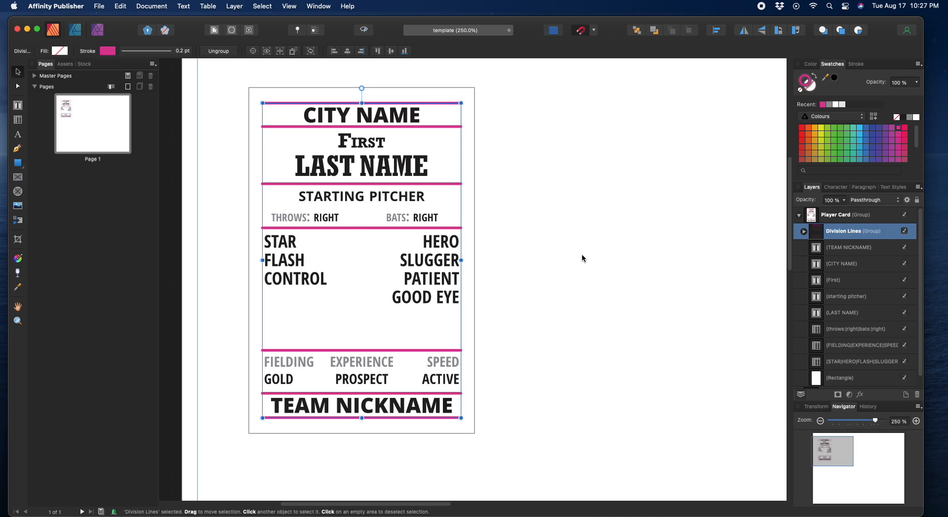
left_click(591, 248)
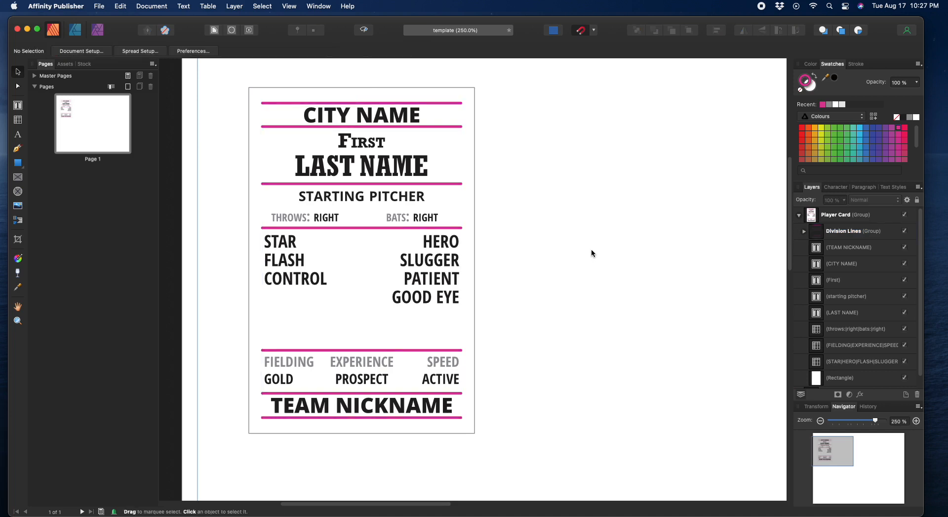
Step: Change the Division Lines group's stroke to light grey and deselect
left_click(830, 104)
left_click(847, 235)
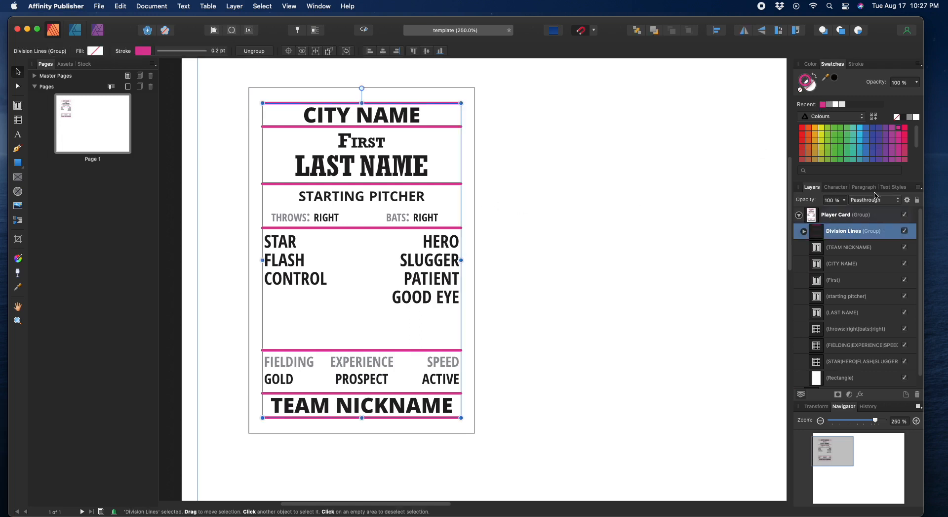
left_click(830, 105)
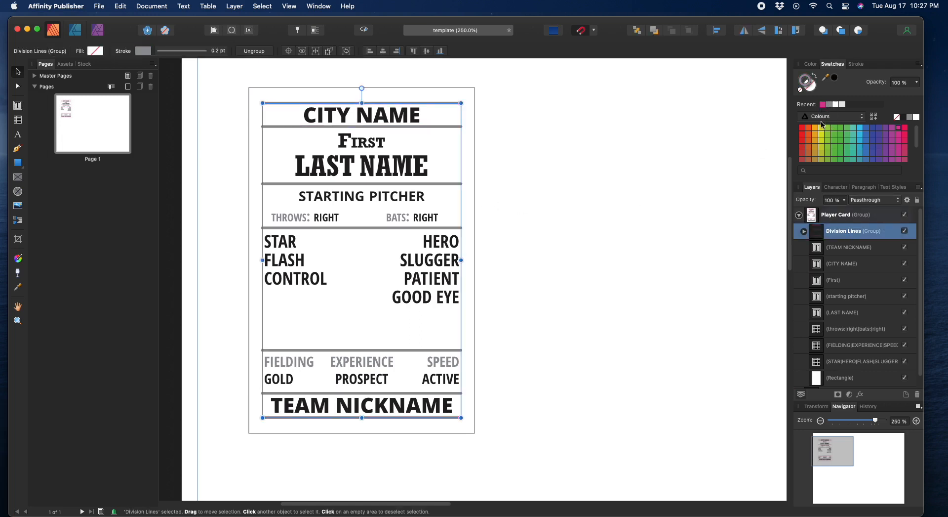
left_click(597, 257)
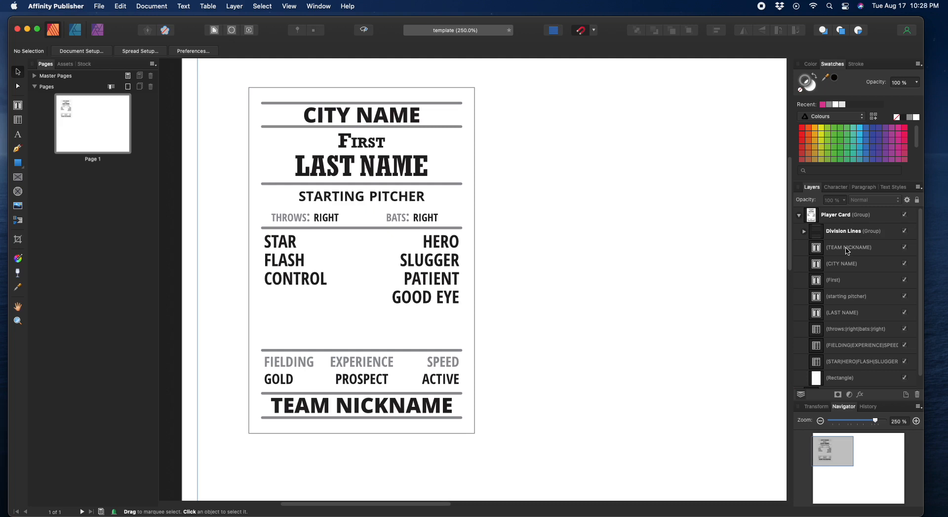
Step: Move the First layer below starting pitcher and rename layers to 'First Name' and 'Last Name'
left_click(848, 313)
scroll(864, 311, "down", 1)
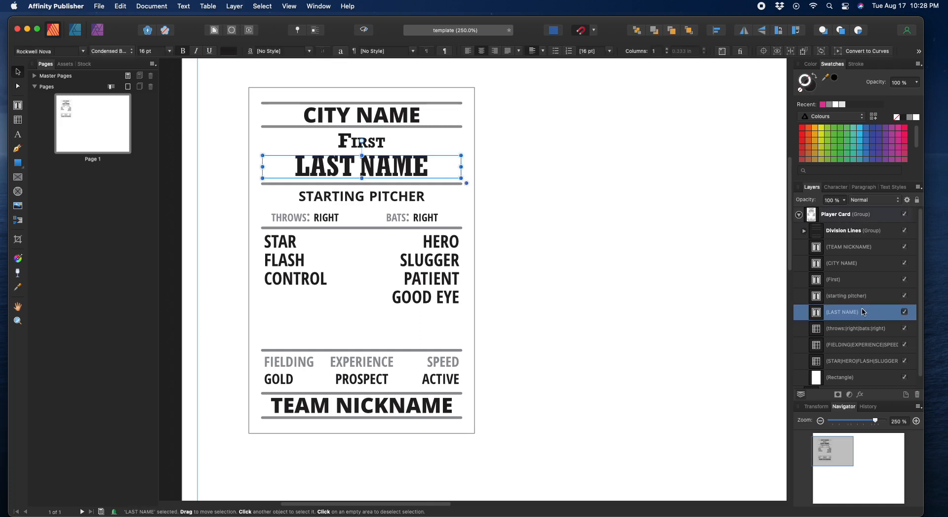
left_click(850, 287)
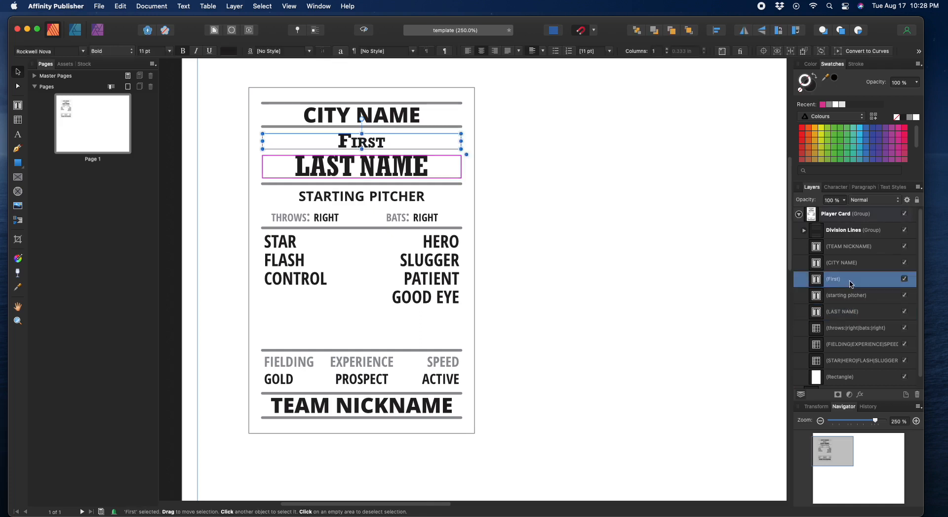
left_click_drag(848, 289, 845, 306)
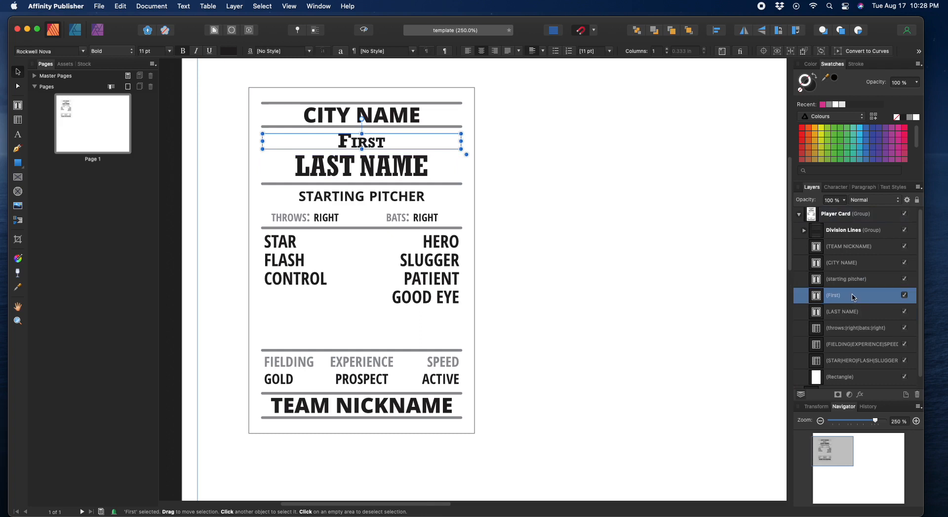
double_click(848, 296)
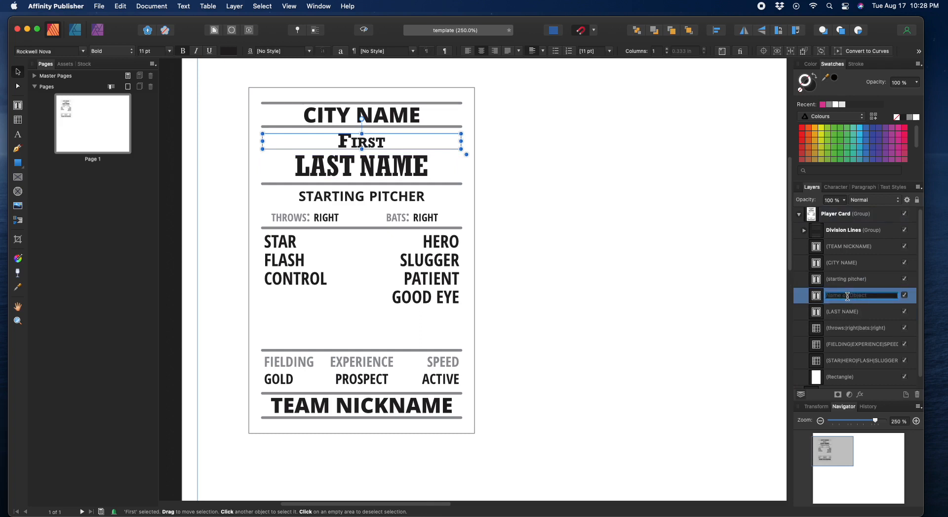
type("First Name")
key("Return")
double_click(842, 311)
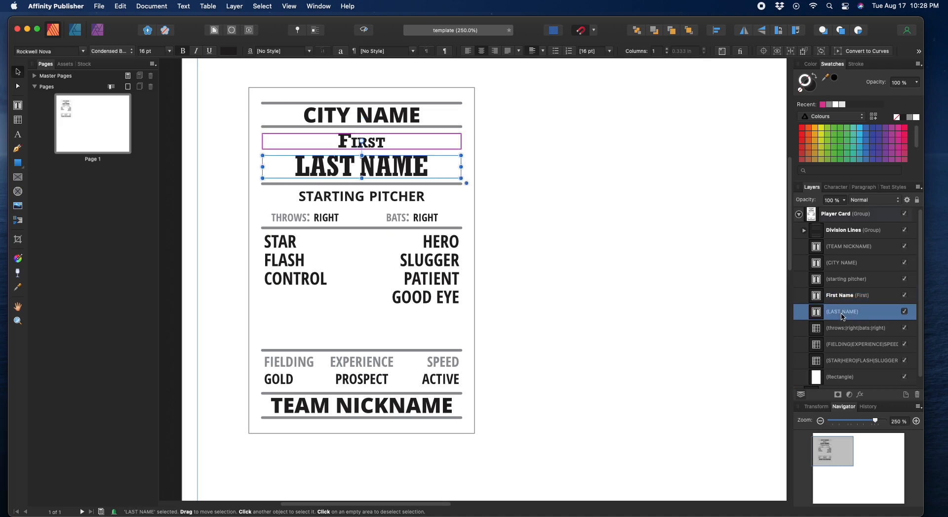
type("Last")
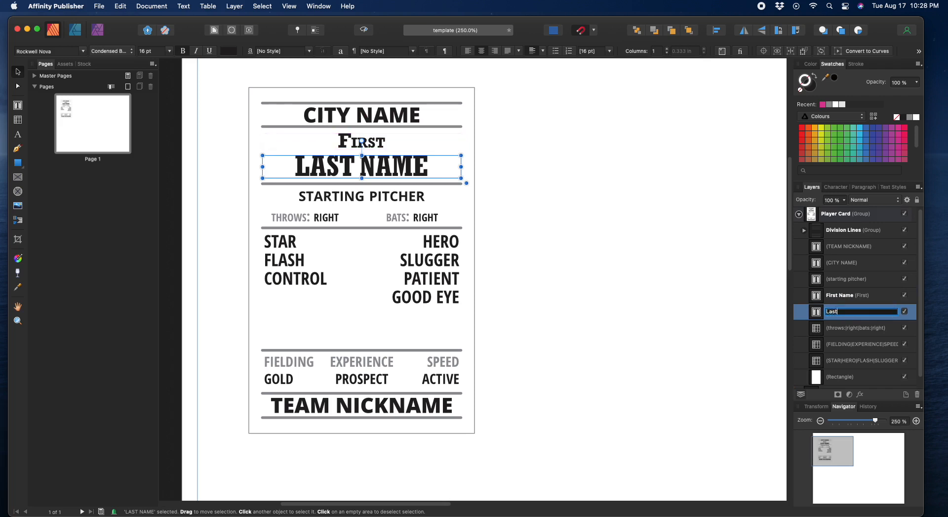
type(" Name")
Step: Rename the remaining text layers 'Position', 'Team Nickname' and 'Team City'
left_click(842, 281)
double_click(845, 282)
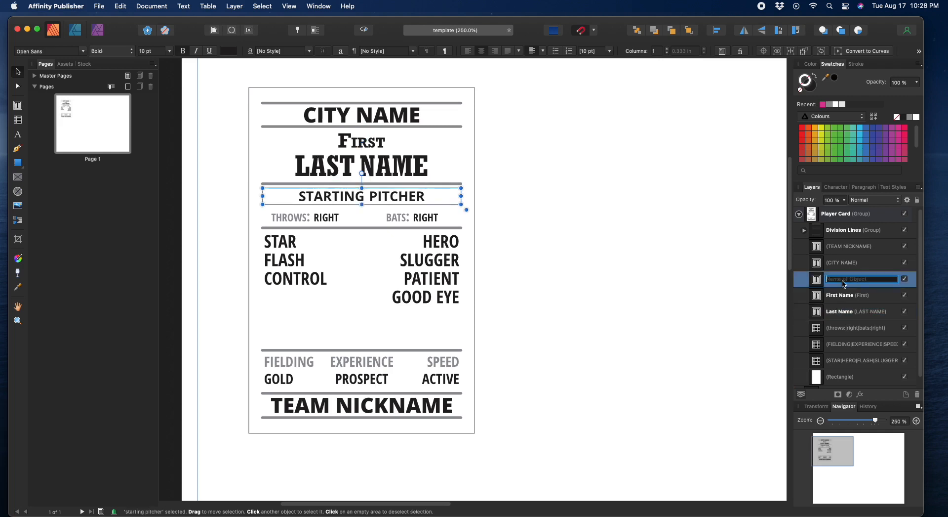
type("Position")
key("Return")
double_click(862, 246)
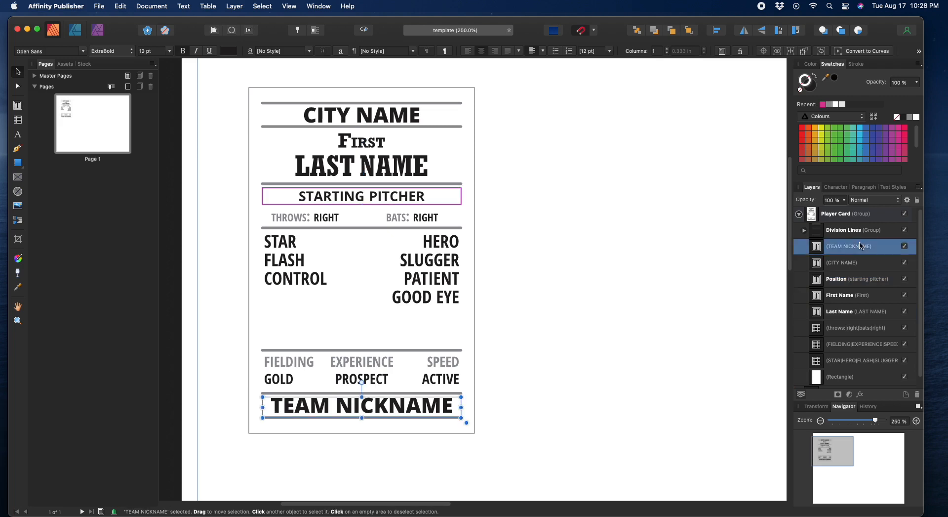
type("Team Nic")
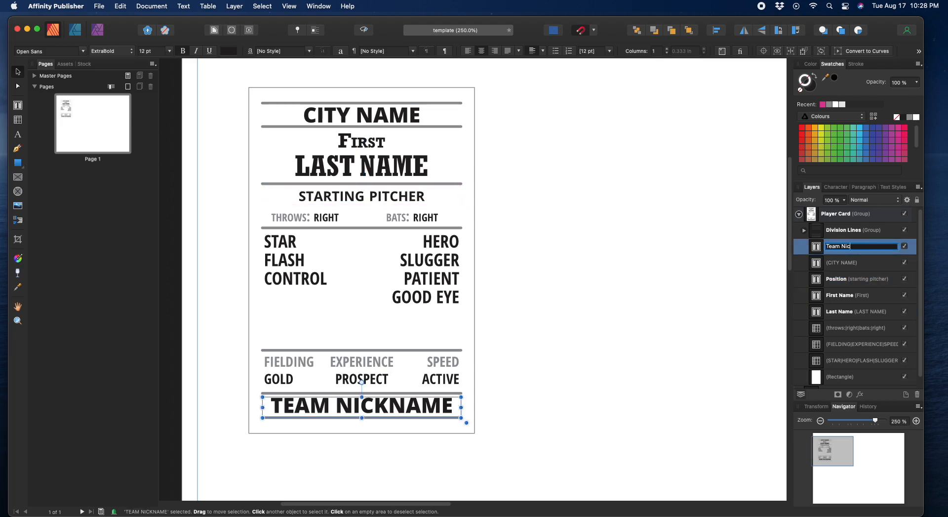
type("kname")
key("Return")
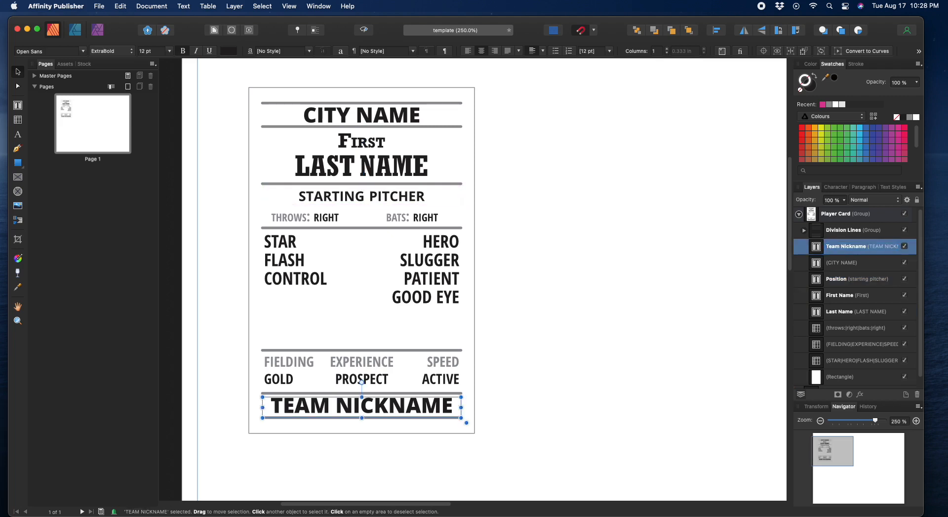
double_click(845, 266)
type("Team")
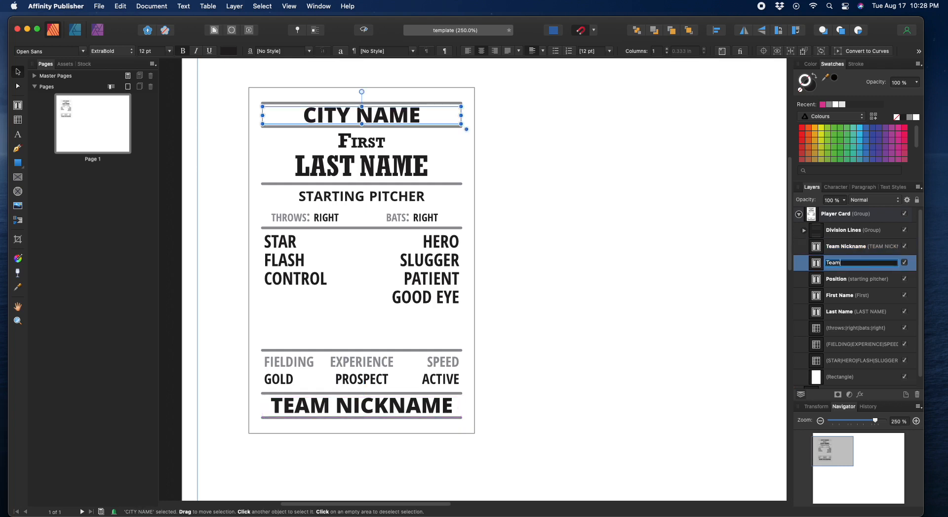
type(" City")
key("Return")
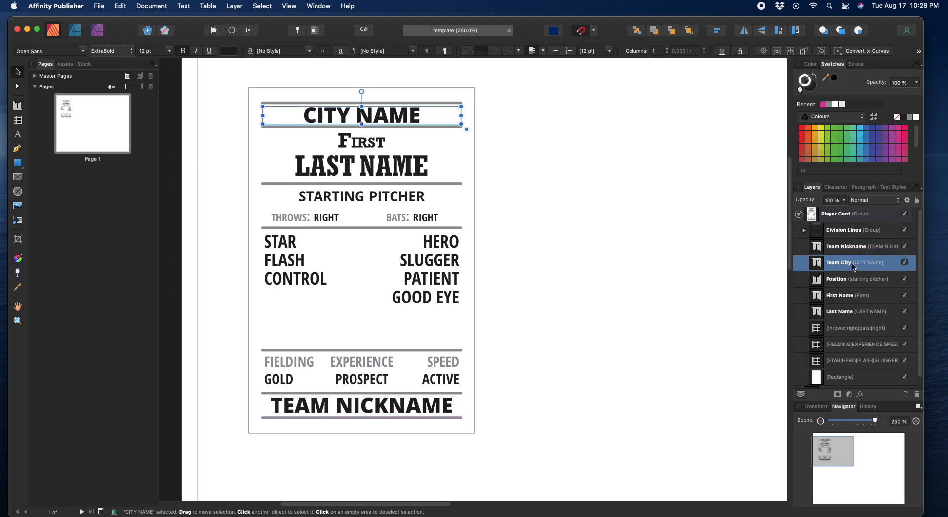
Step: Group the Team Nickname and Team City layers into a group named 'Team Names'
left_click(856, 250, "shift")
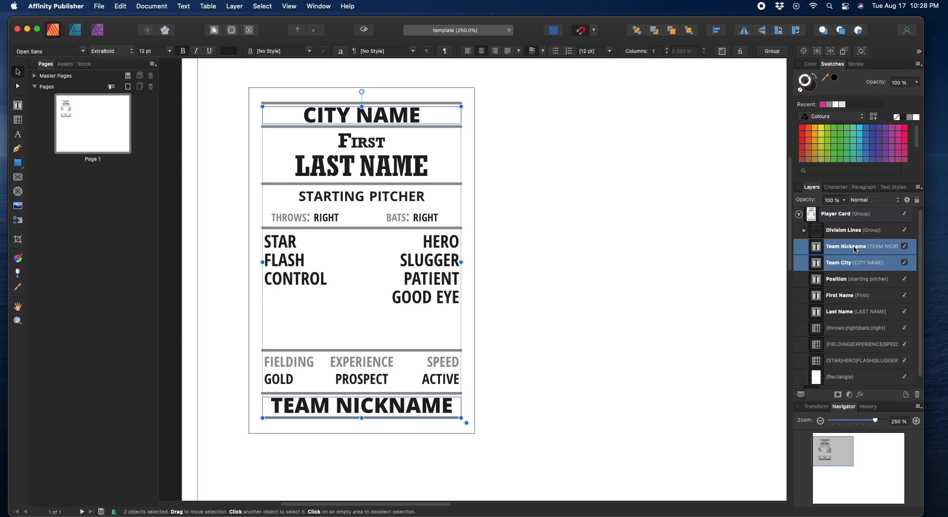
right_click(856, 249)
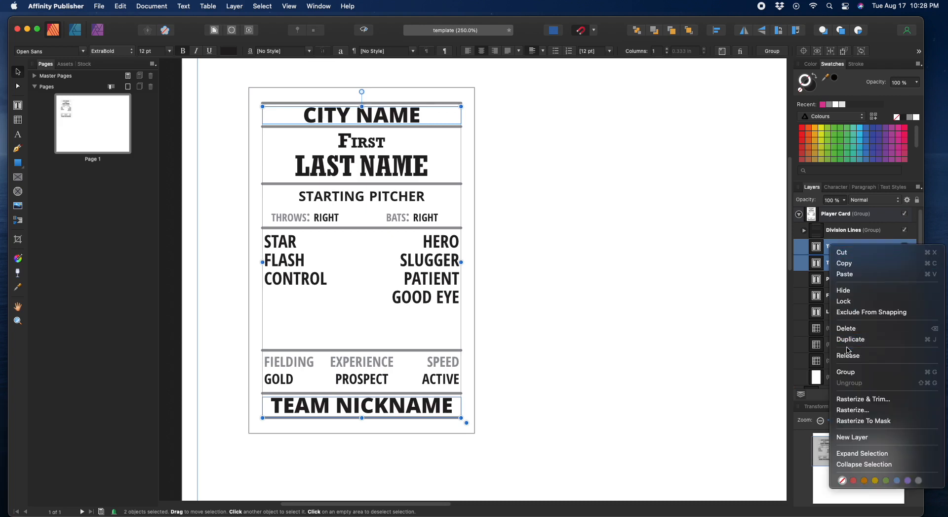
left_click(848, 373)
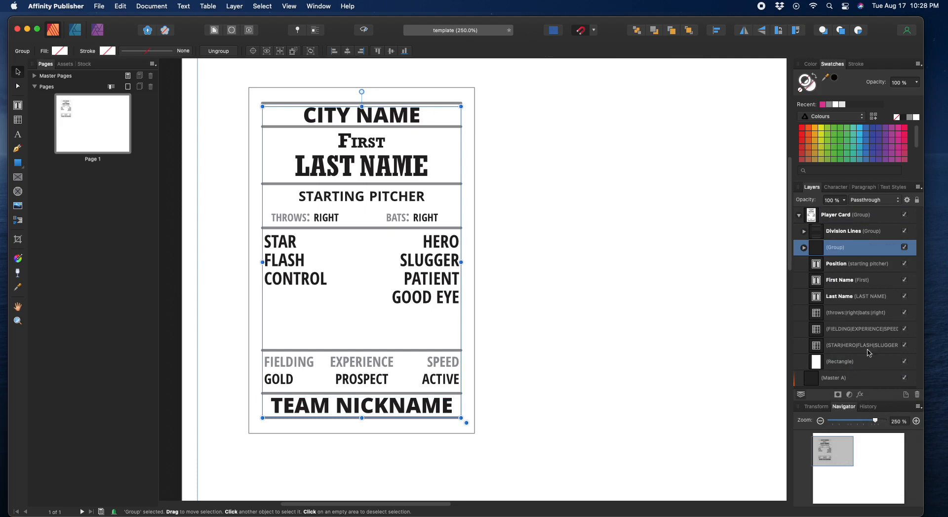
double_click(842, 248)
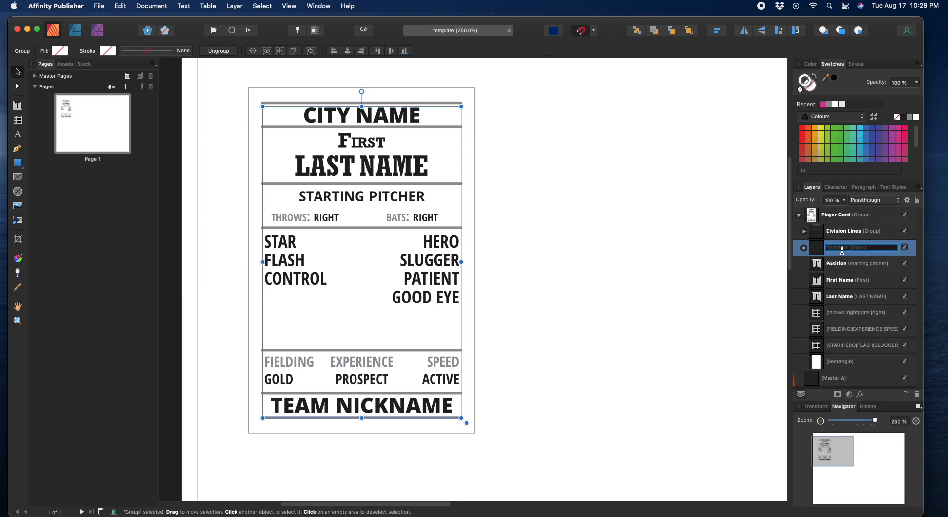
type("Team Names")
key("Return")
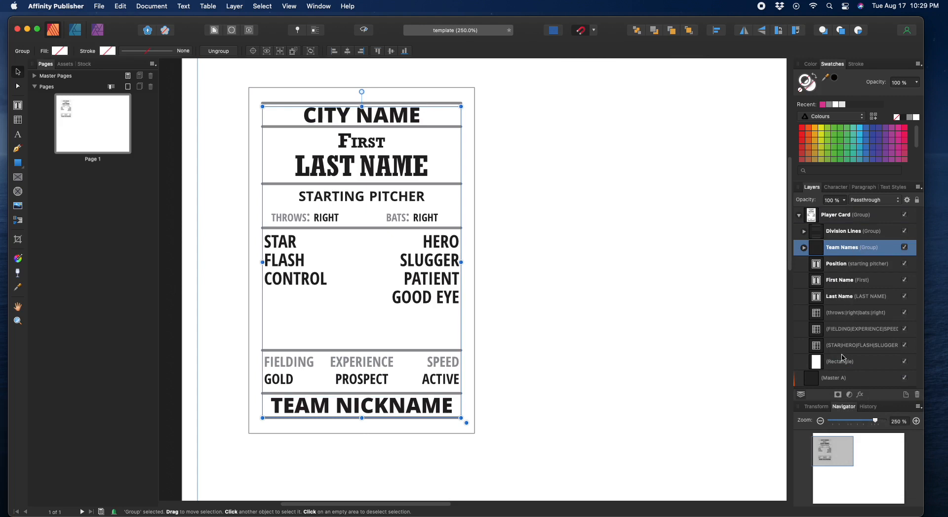
Step: Rename the throws-and-bats table layer 'LeftyRighty' and the fielding table layer 'Subabilities'
left_click(840, 316)
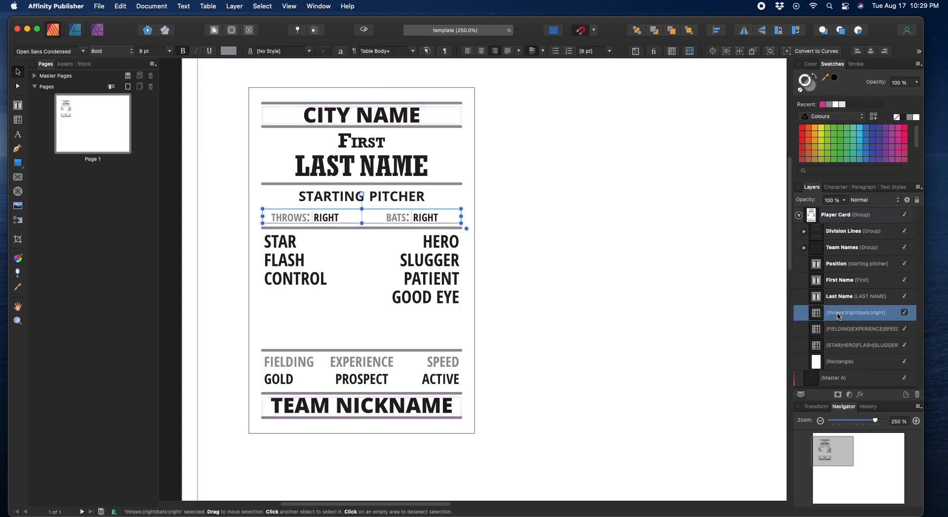
double_click(838, 312)
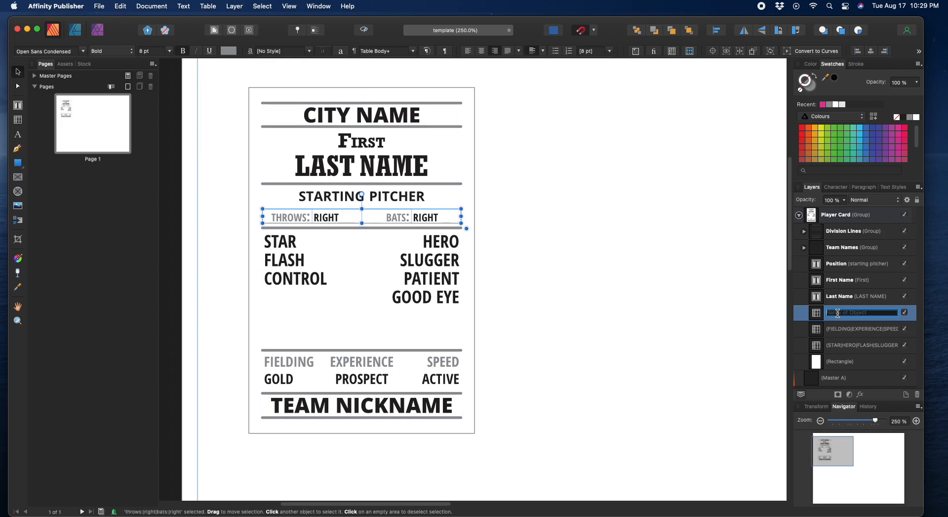
type("LeftyRighty")
key("Return")
double_click(861, 328)
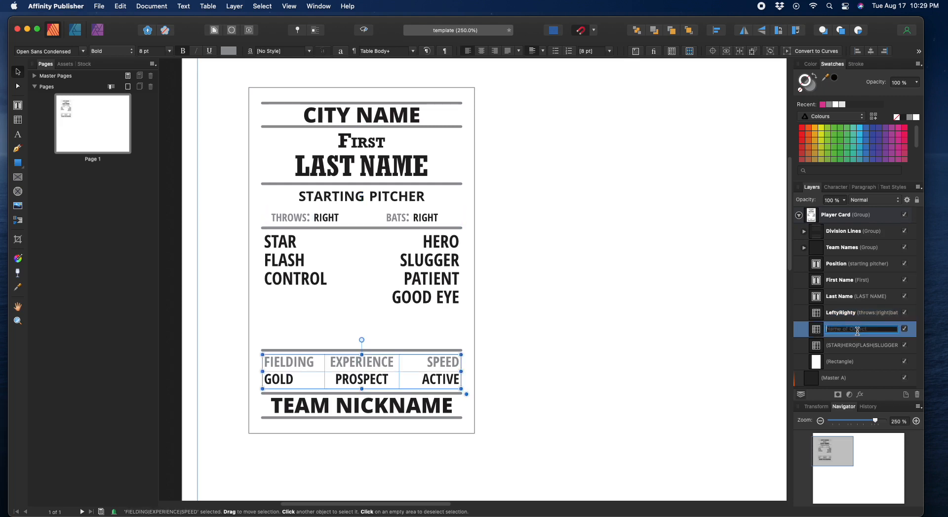
type("Subabilities")
key("Return")
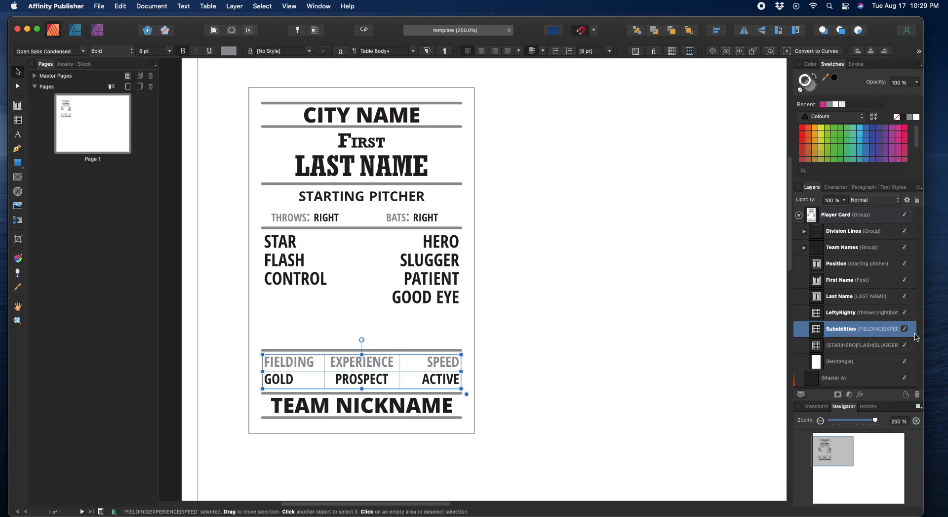
Step: Rename the STAR HERO table 'Main Abilities' and the rectangle 'Background', then collapse Player Card and deselect
double_click(860, 345)
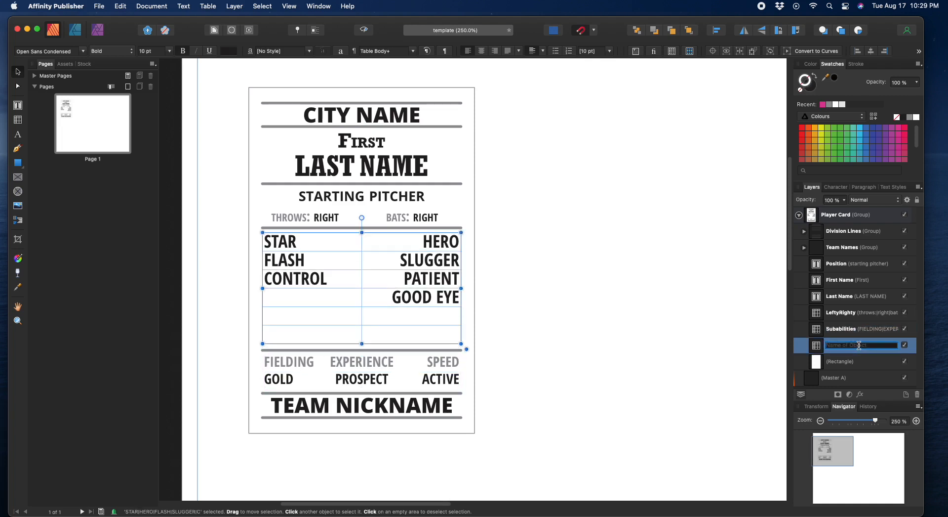
type("Main Abilities")
key("Return")
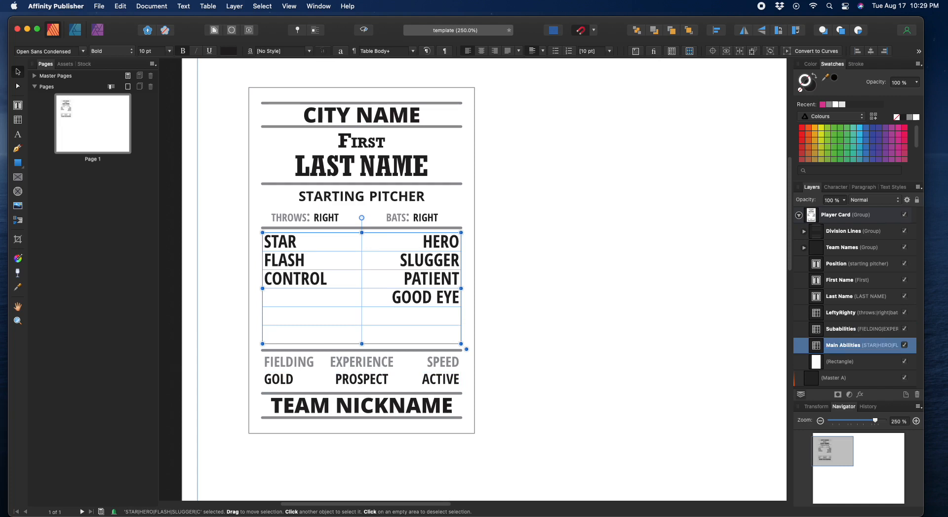
double_click(850, 361)
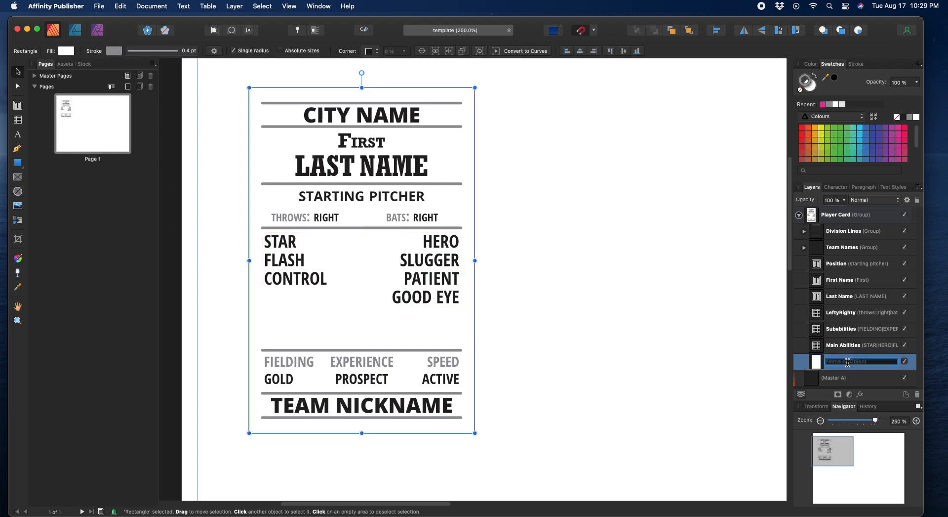
type("Background")
key("Return")
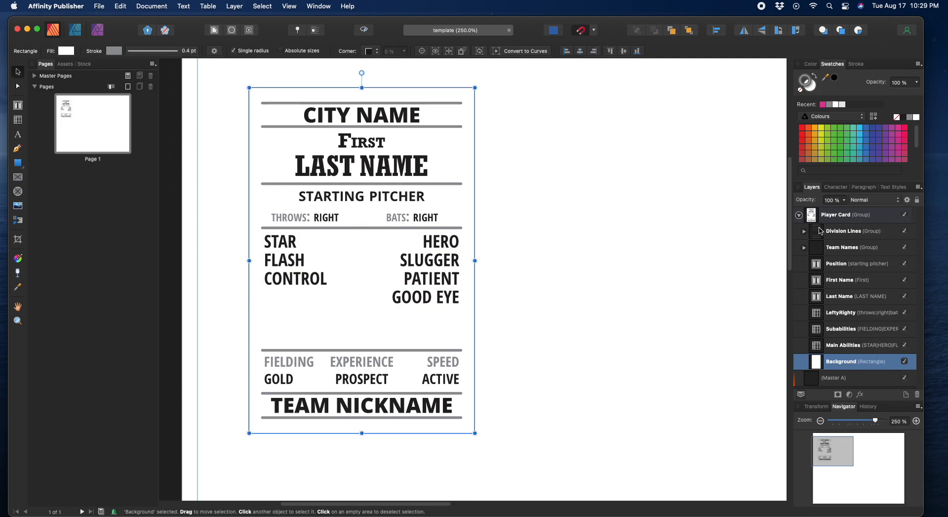
left_click(799, 215)
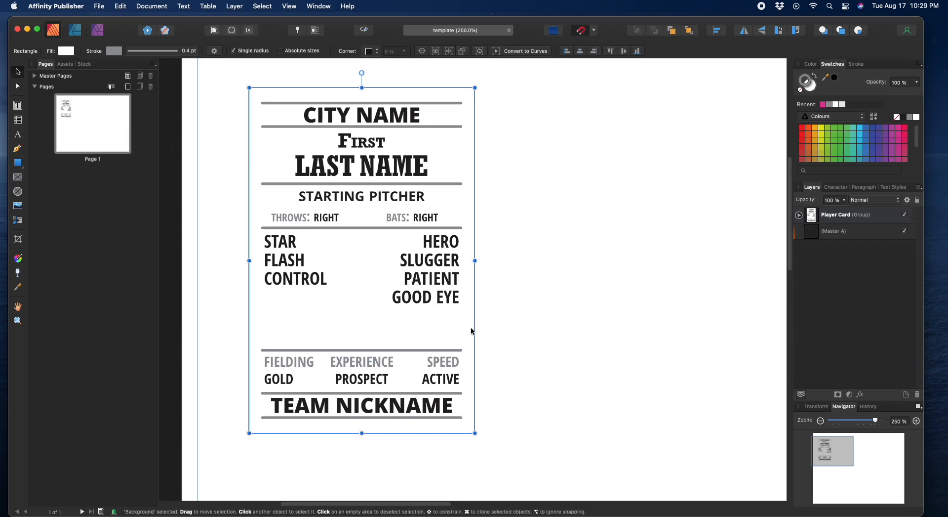
left_click(508, 330)
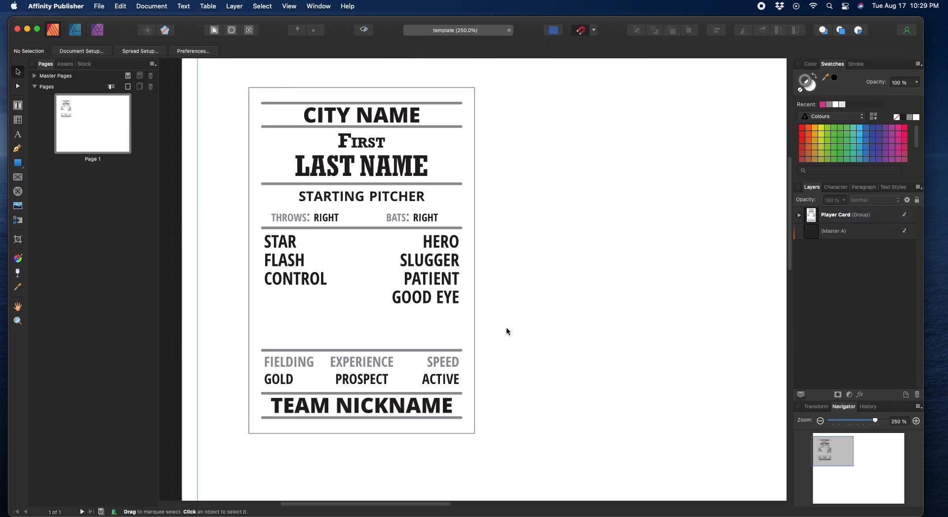